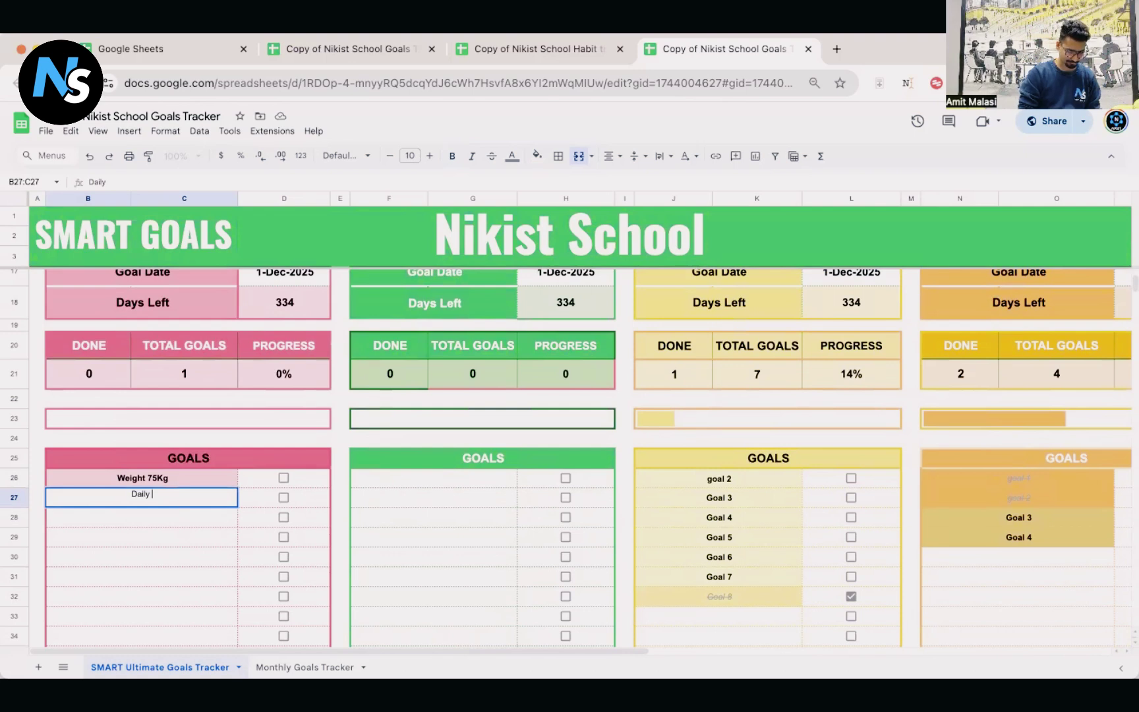
# - Complete the second Health Goals entry as "Daily Gym" and add "Daily water intake 2L" in the row below it
pyautogui.write('Gym')
pyautogui.press('Return')
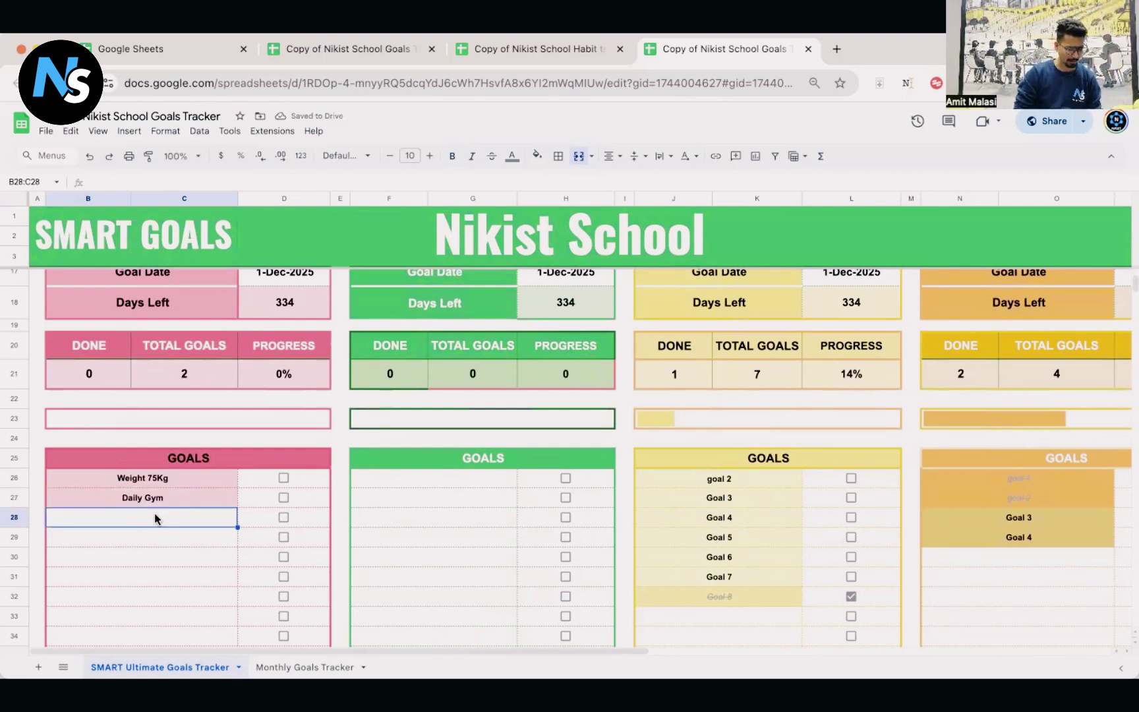
pyautogui.doubleClick(154, 513)
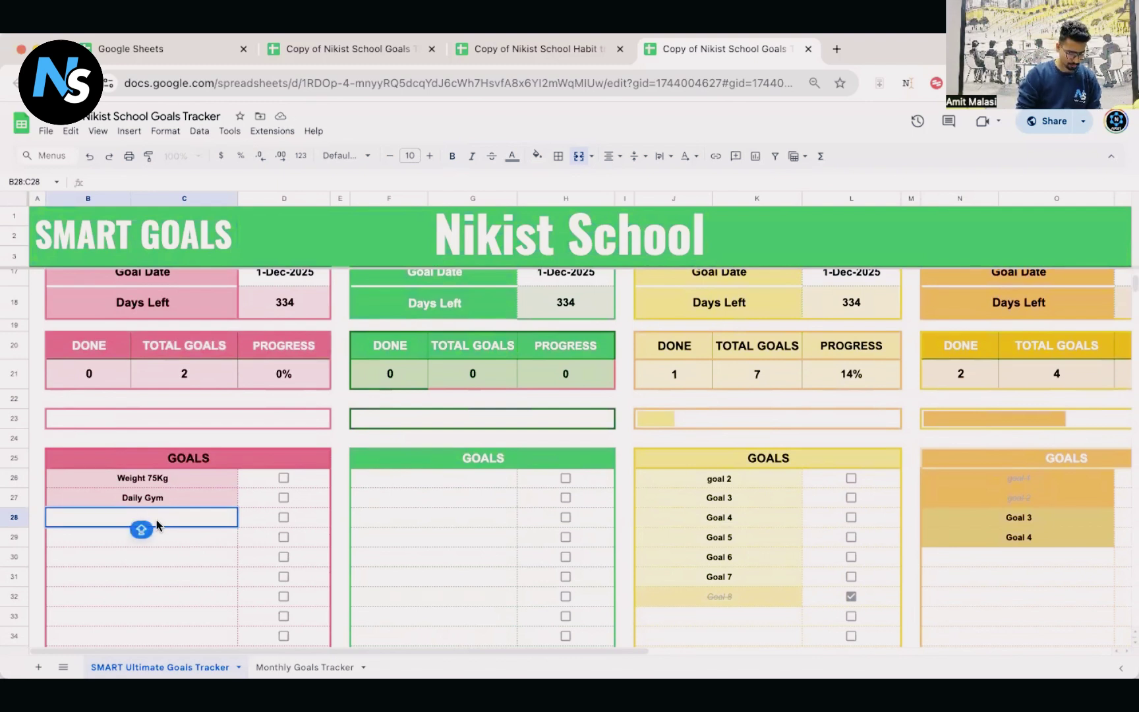
pyautogui.write('Daily ')
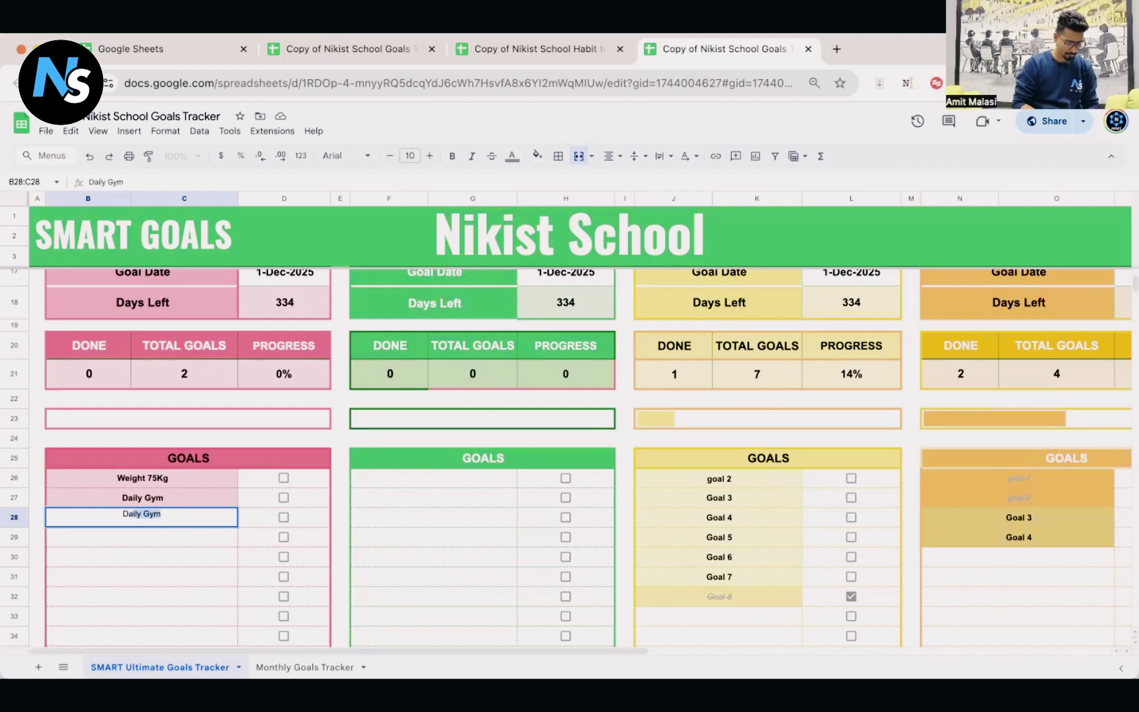
pyautogui.write('water')
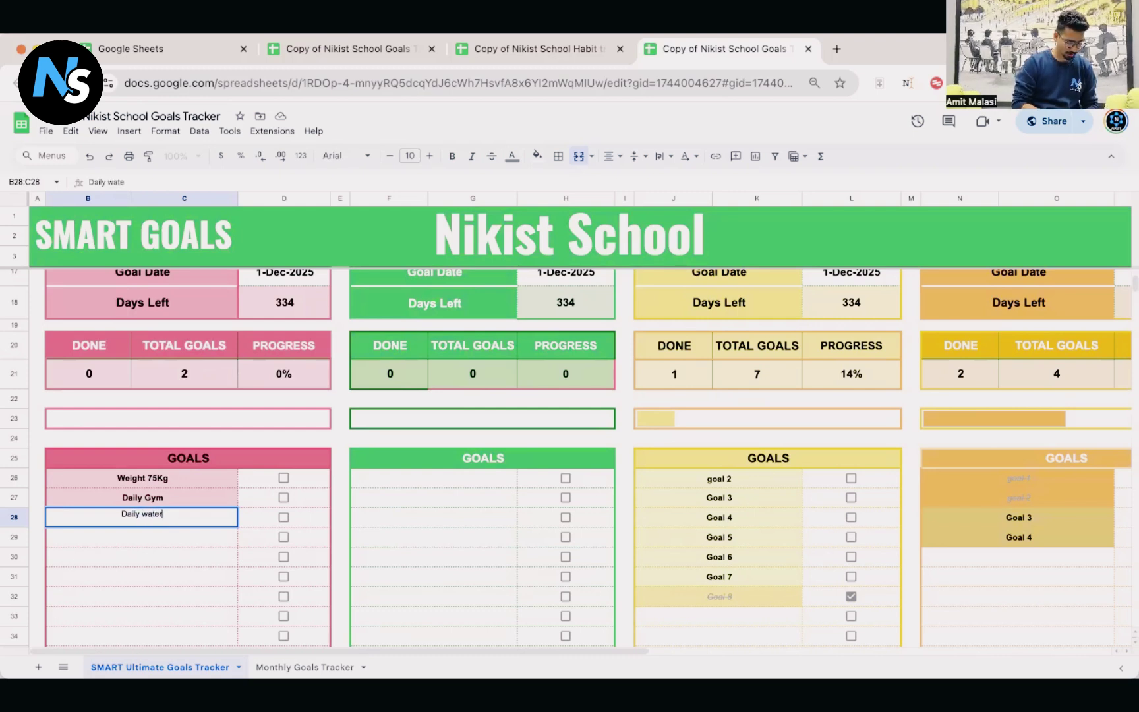
pyautogui.write(' u')
pyautogui.press('BackSpace')
pyautogui.write('uo')
pyautogui.press('BackSpace')
pyautogui.press('BackSpace')
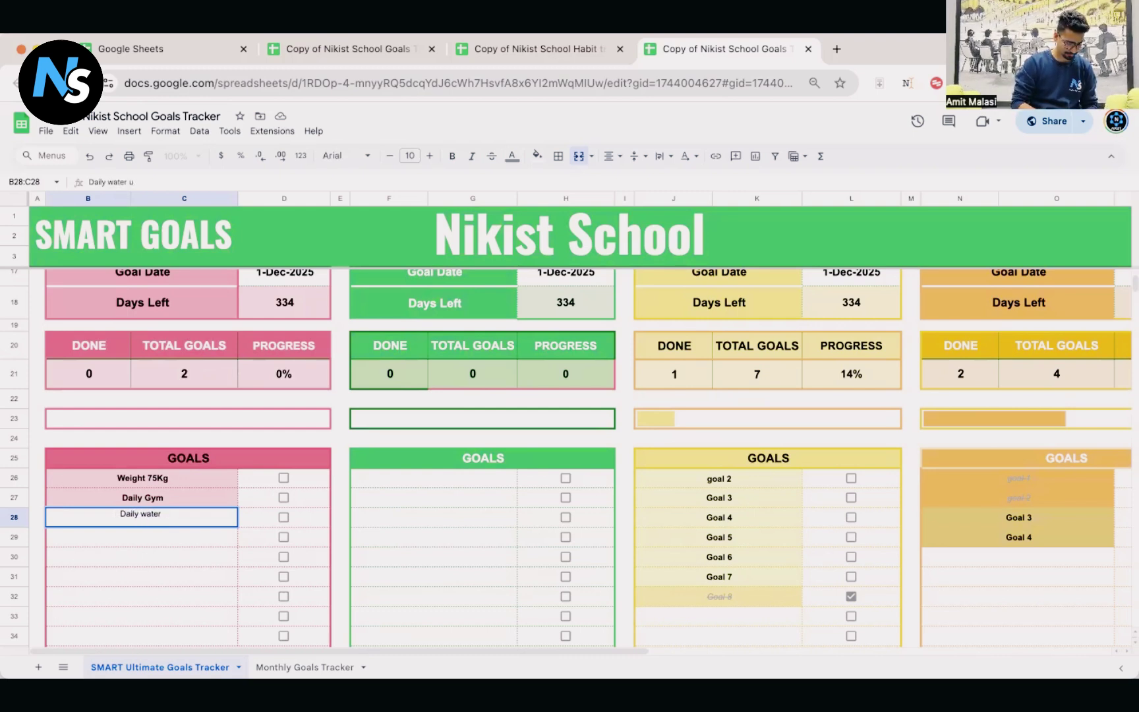
pyautogui.press('BackSpace')
pyautogui.write('in')
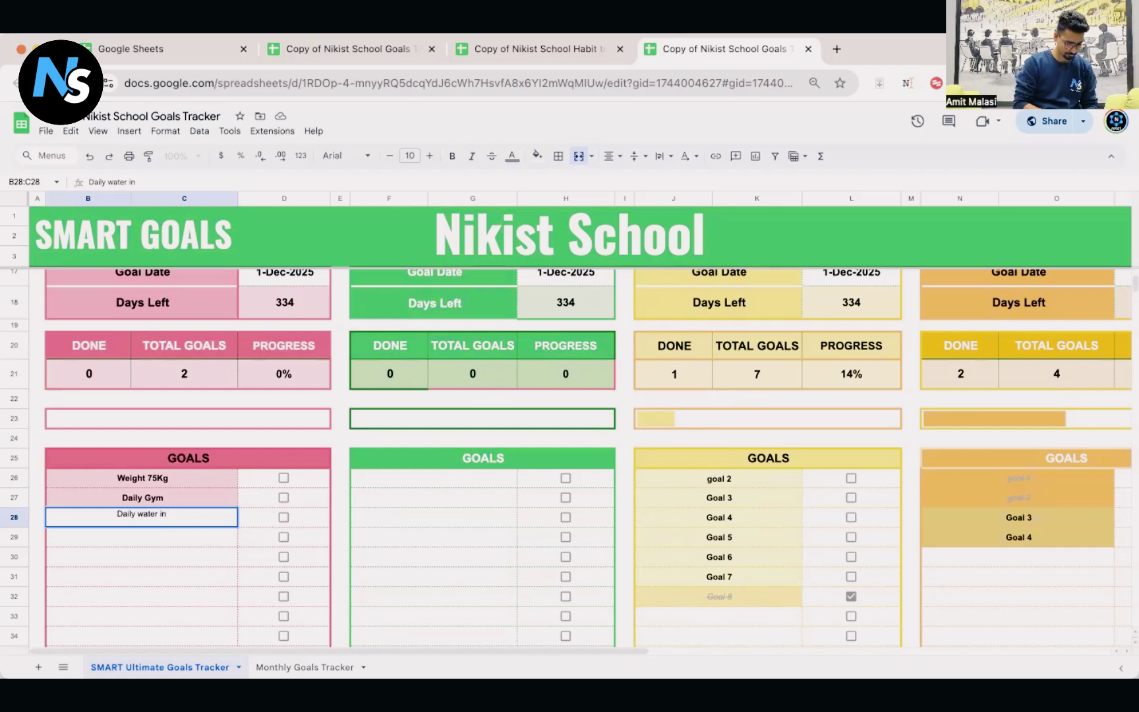
pyautogui.write('take ')
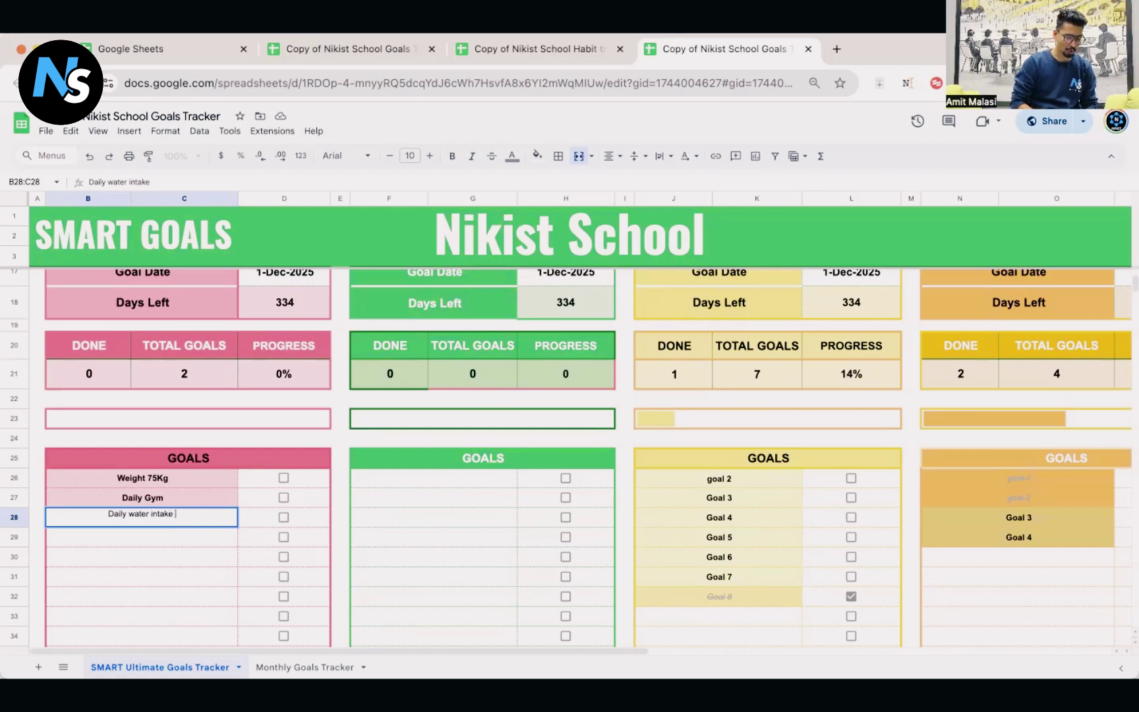
pyautogui.write('2L')
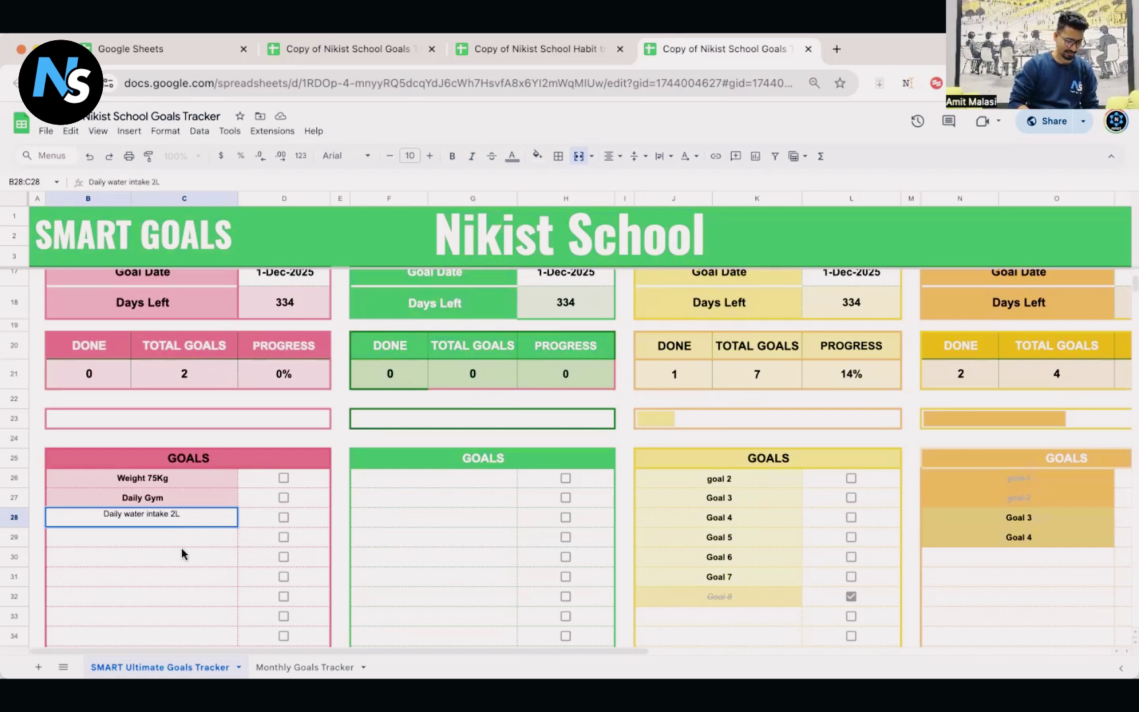
pyautogui.press('Return')
# - Extend the gym goal to "Daily Gym 365" and the weight goal to "Weight 75Kg in 365" in the Health Goals list
pyautogui.doubleClick(174, 495)
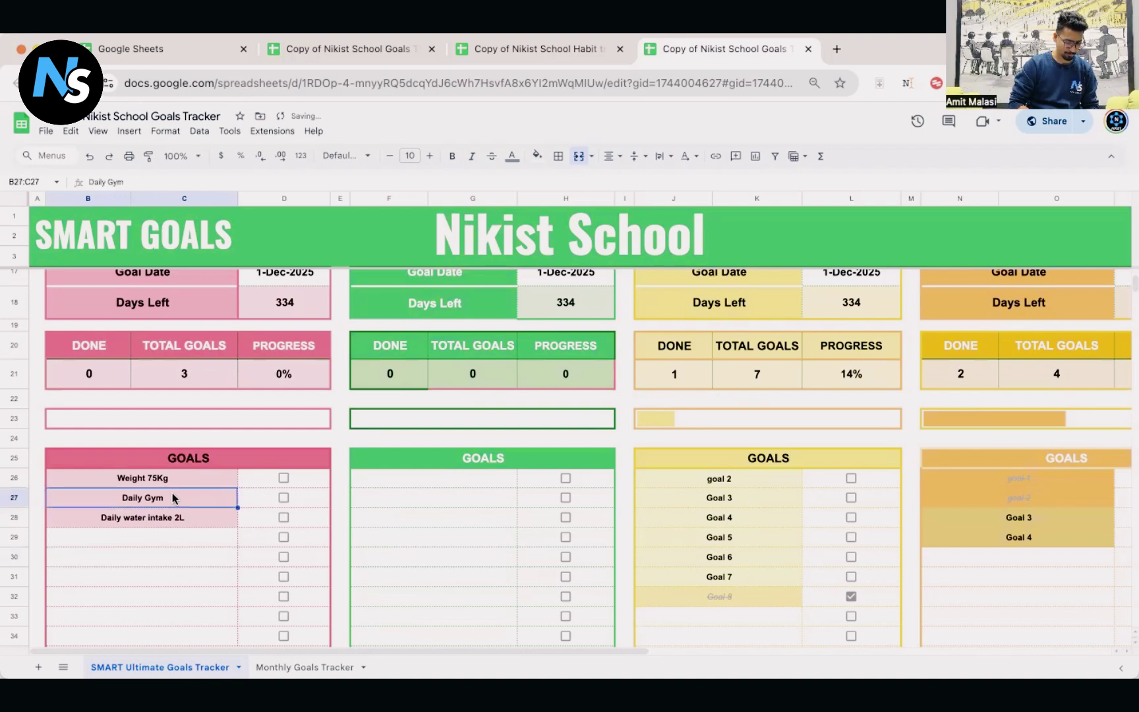
pyautogui.write('365')
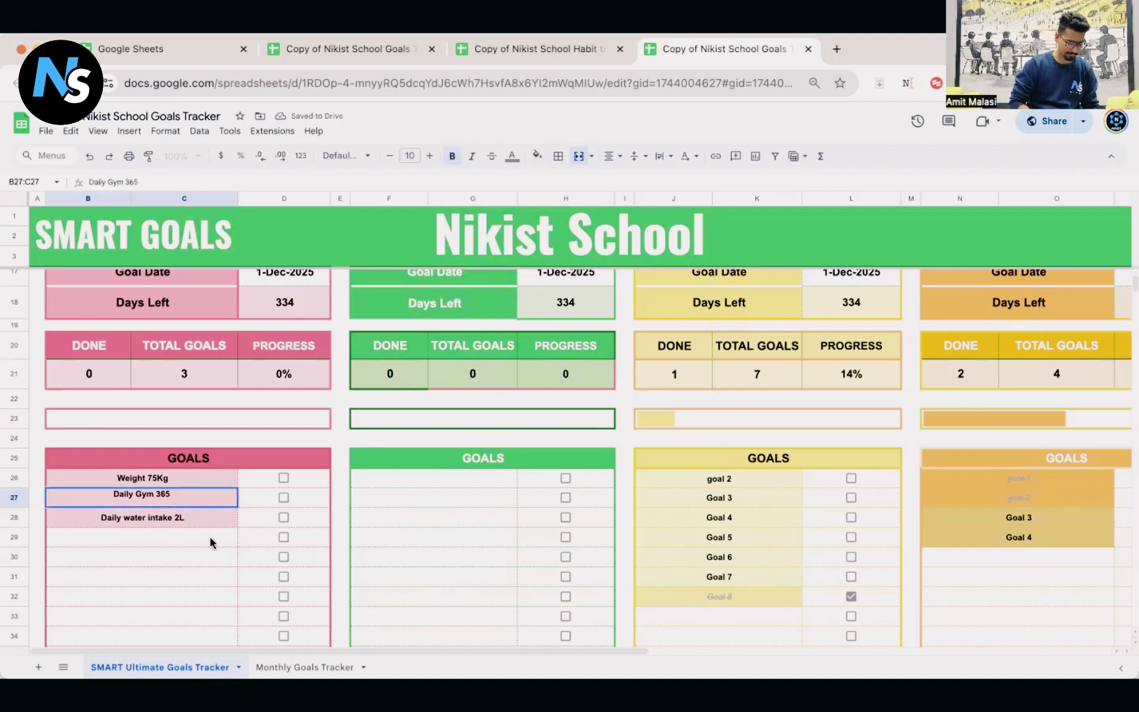
pyautogui.doubleClick(201, 476)
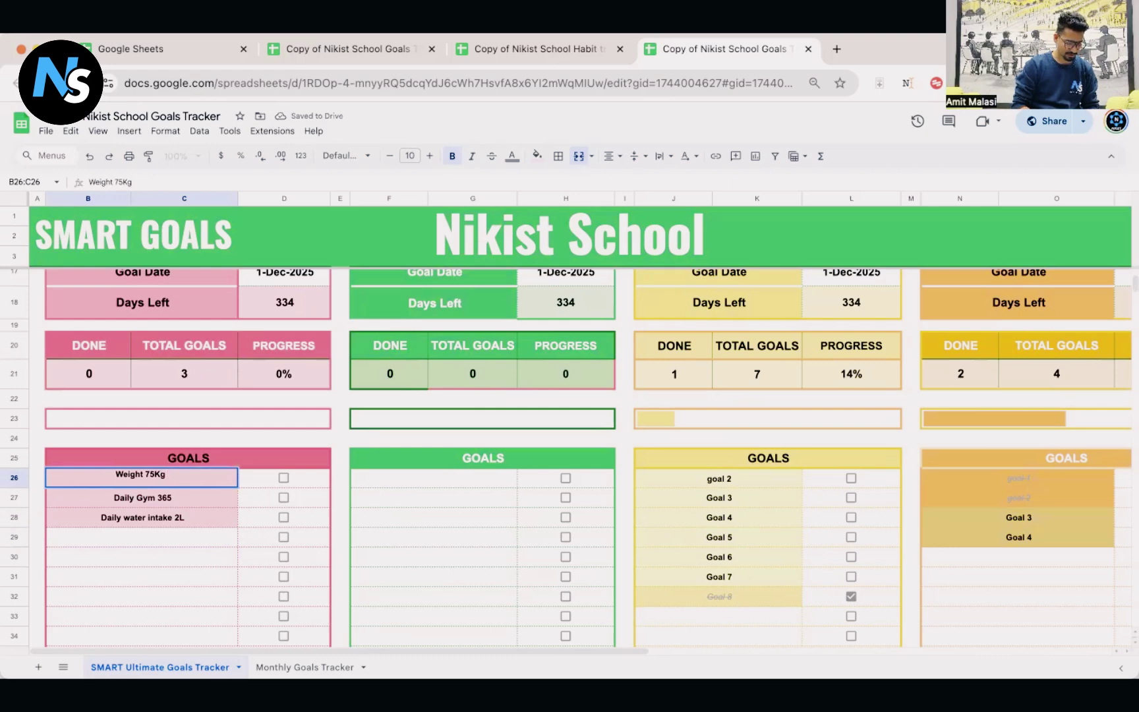
pyautogui.write('in 365')
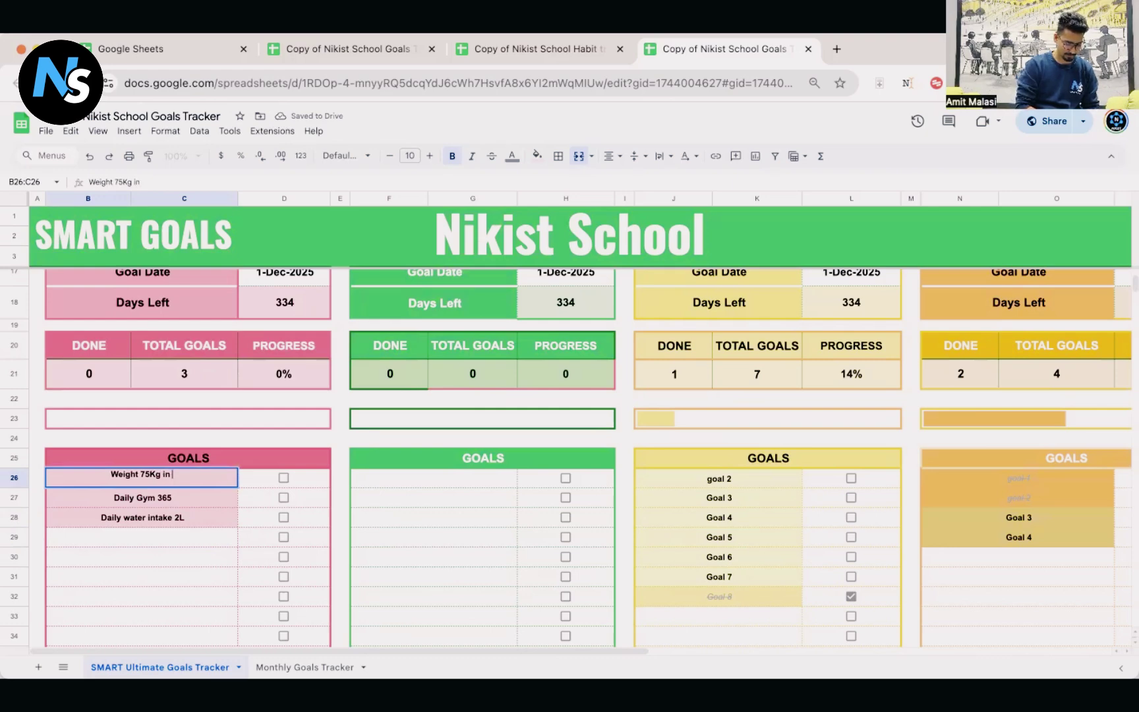
pyautogui.click(205, 561)
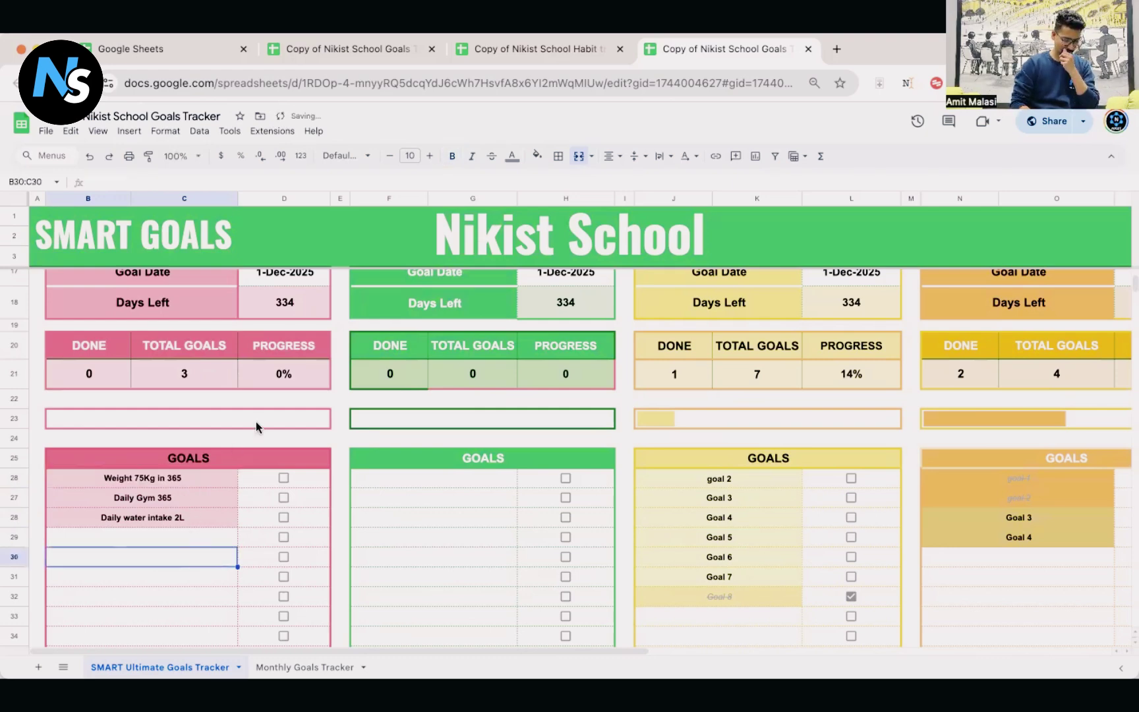
# - Set the Goal Date of the Health Goals block to 31-Dec-2025
pyautogui.scroll(3, 276, 401)
pyautogui.doubleClick(294, 372)
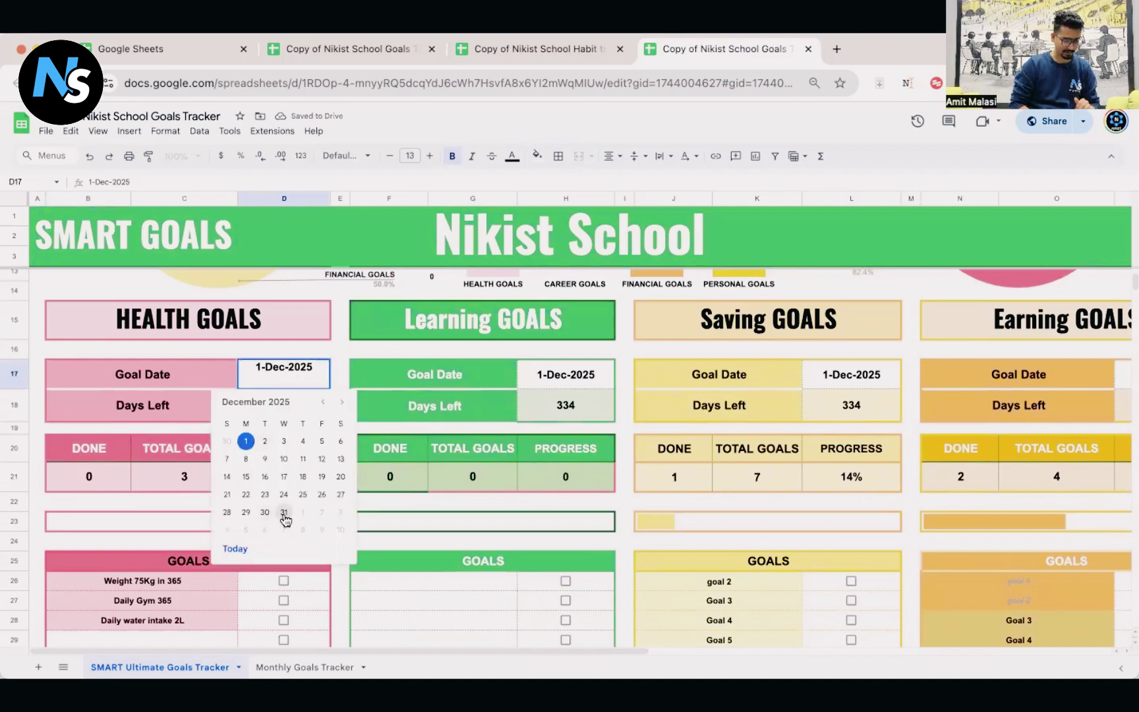
pyautogui.click(284, 512)
# - Examine the Days Left formula of the Health Goals block and the goal list beneath it
pyautogui.click(283, 405)
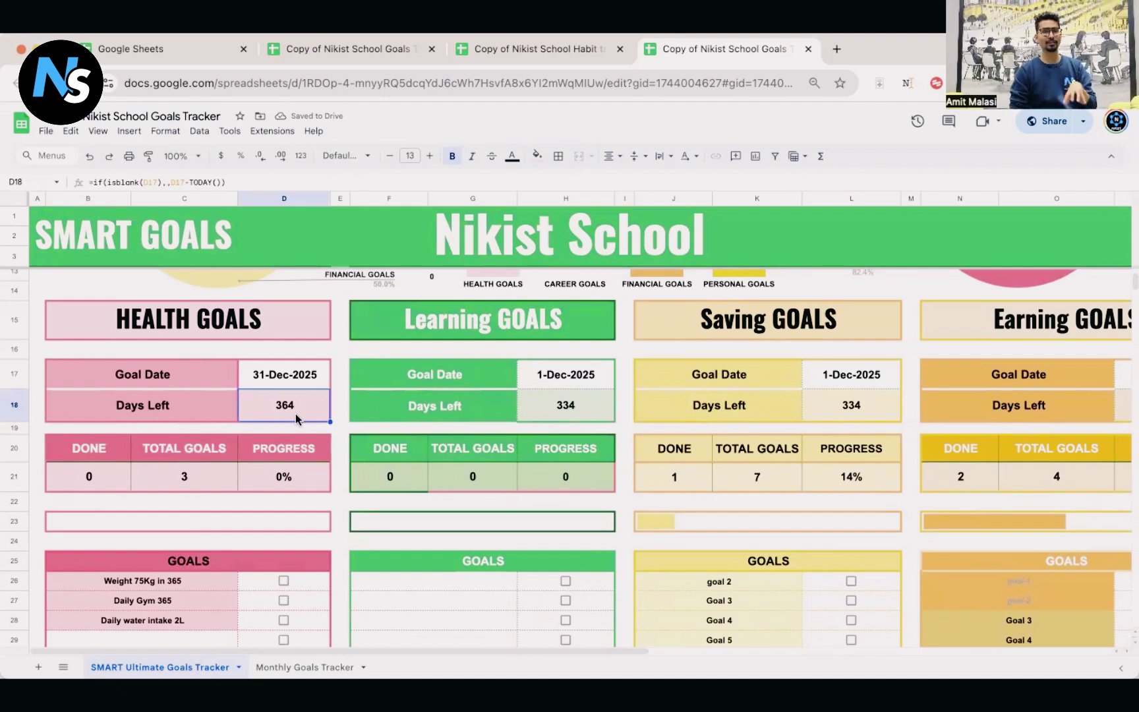
pyautogui.click(280, 384)
pyautogui.click(279, 404)
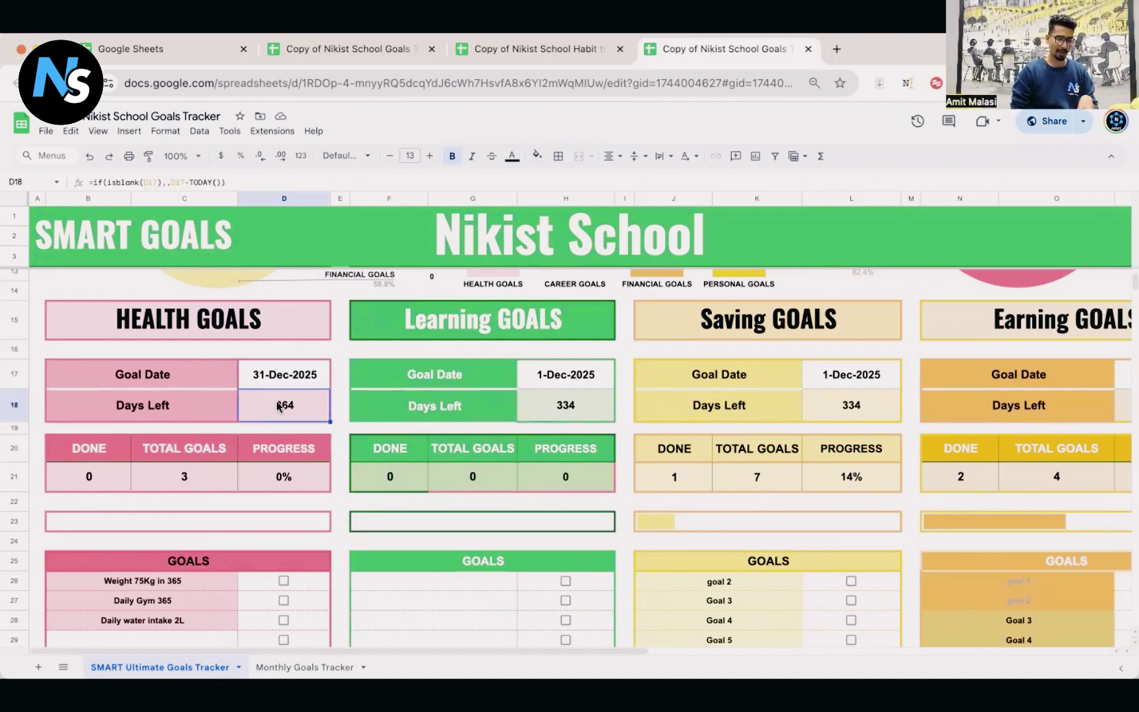
pyautogui.scroll(1, 279, 403)
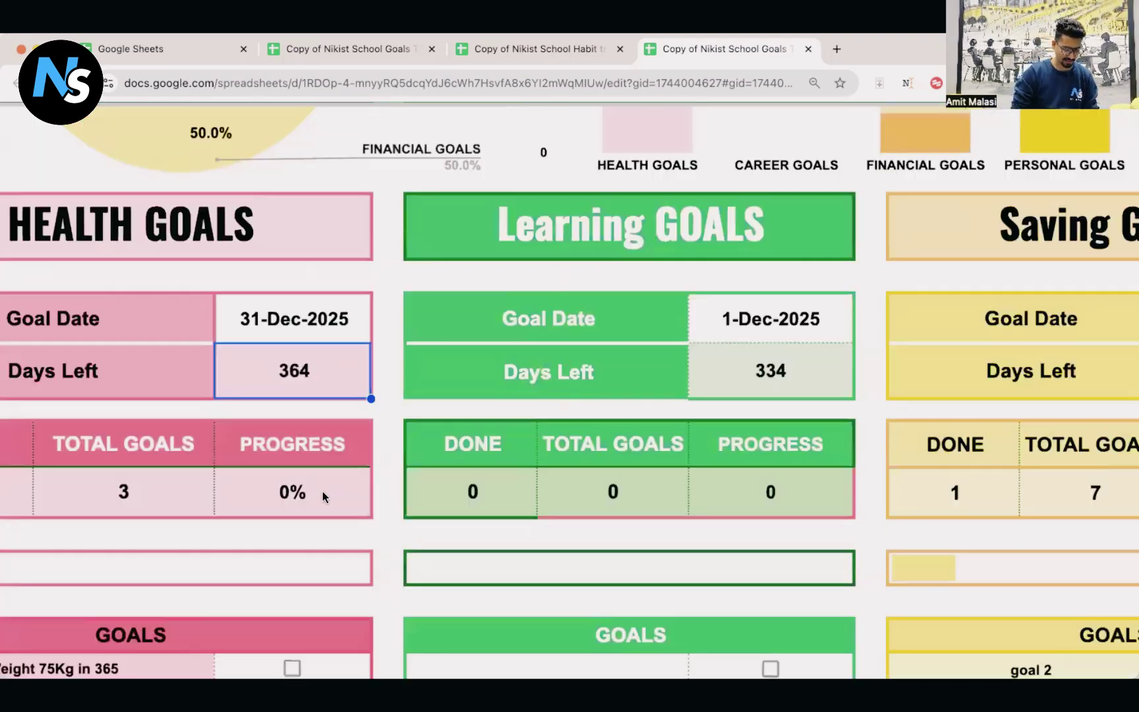
pyautogui.scroll(-2, 322, 491)
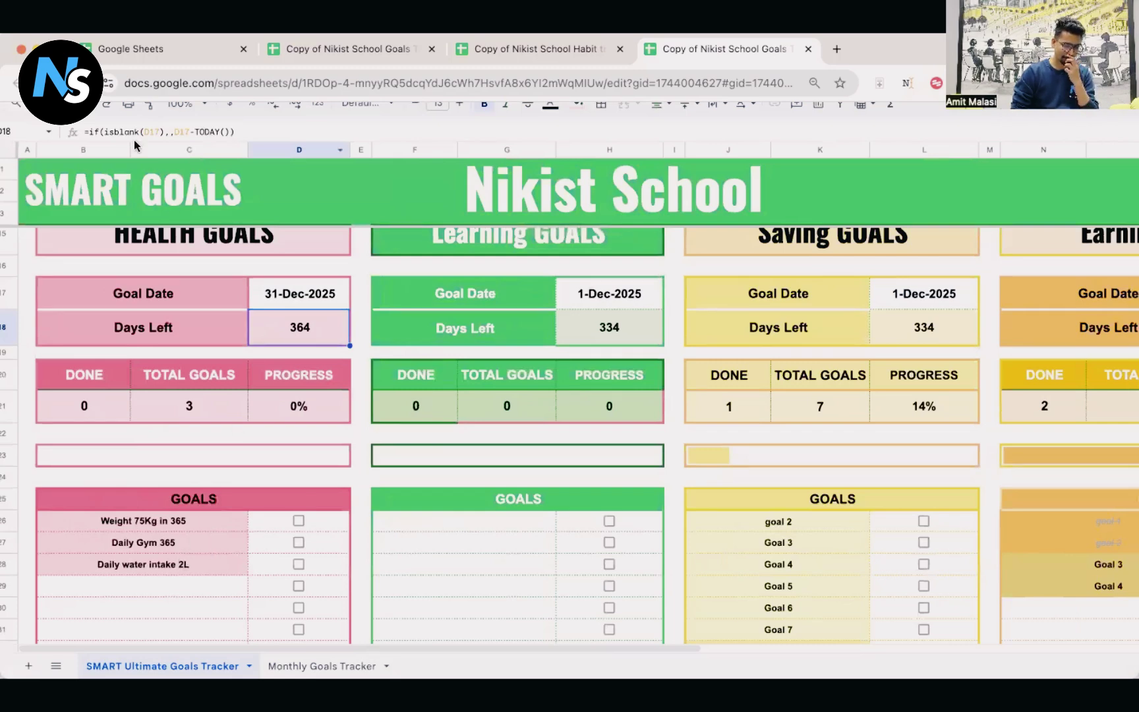
pyautogui.scroll(-3, 198, 475)
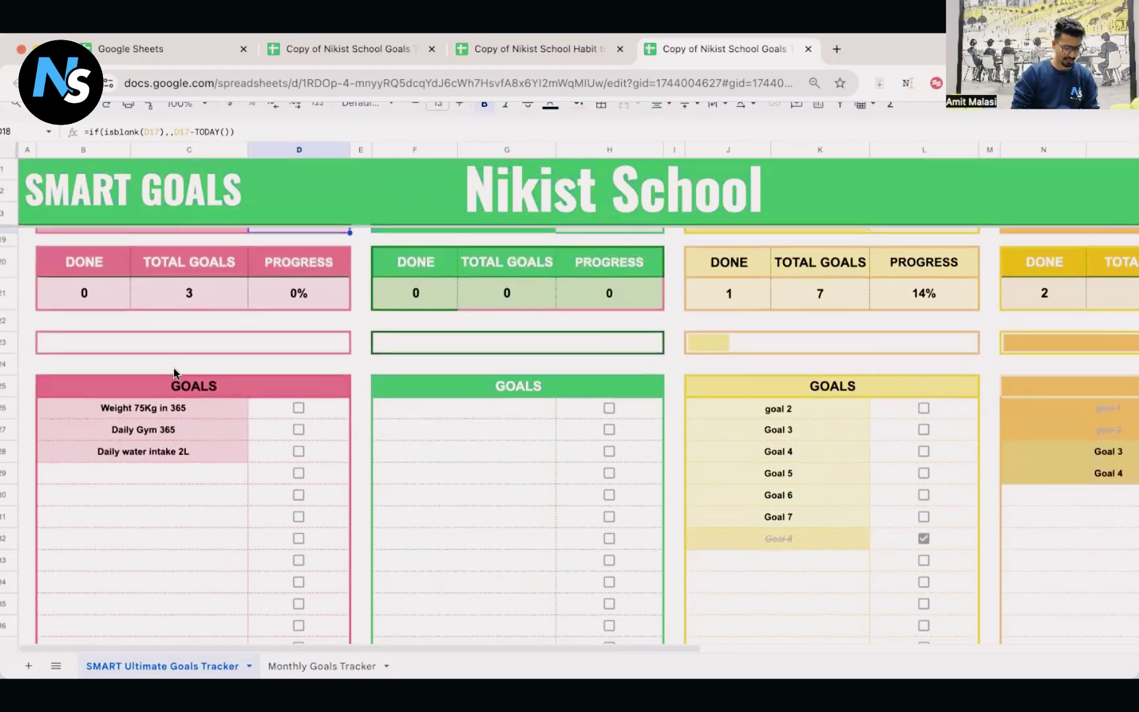
pyautogui.click(164, 480)
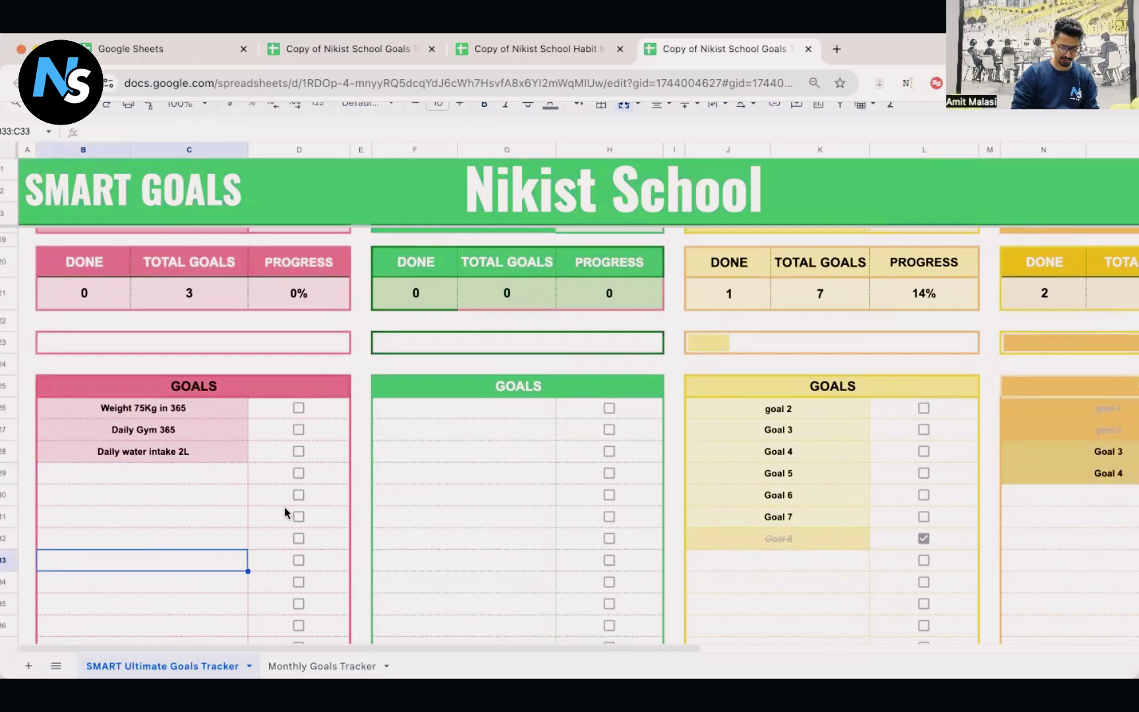
# - Enter "Equity invest" as the first goal in the Learning Goals list
pyautogui.click(469, 406)
pyautogui.scroll(5, 502, 346)
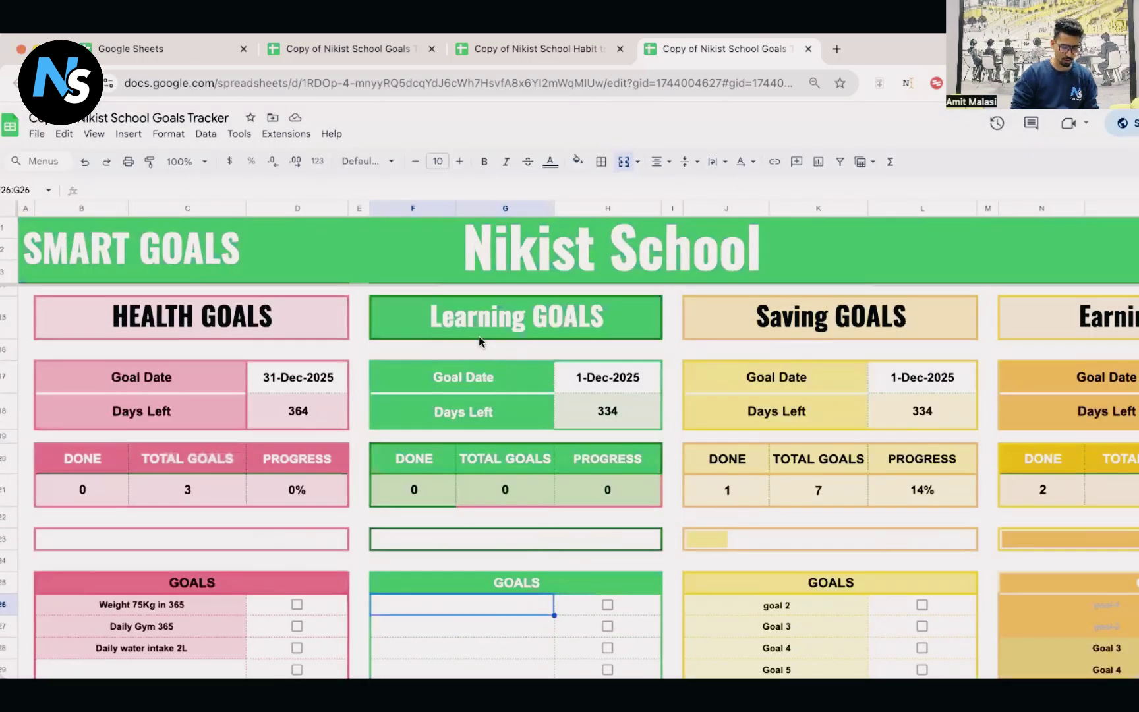
pyautogui.click(479, 335)
pyautogui.scroll(-3, 536, 412)
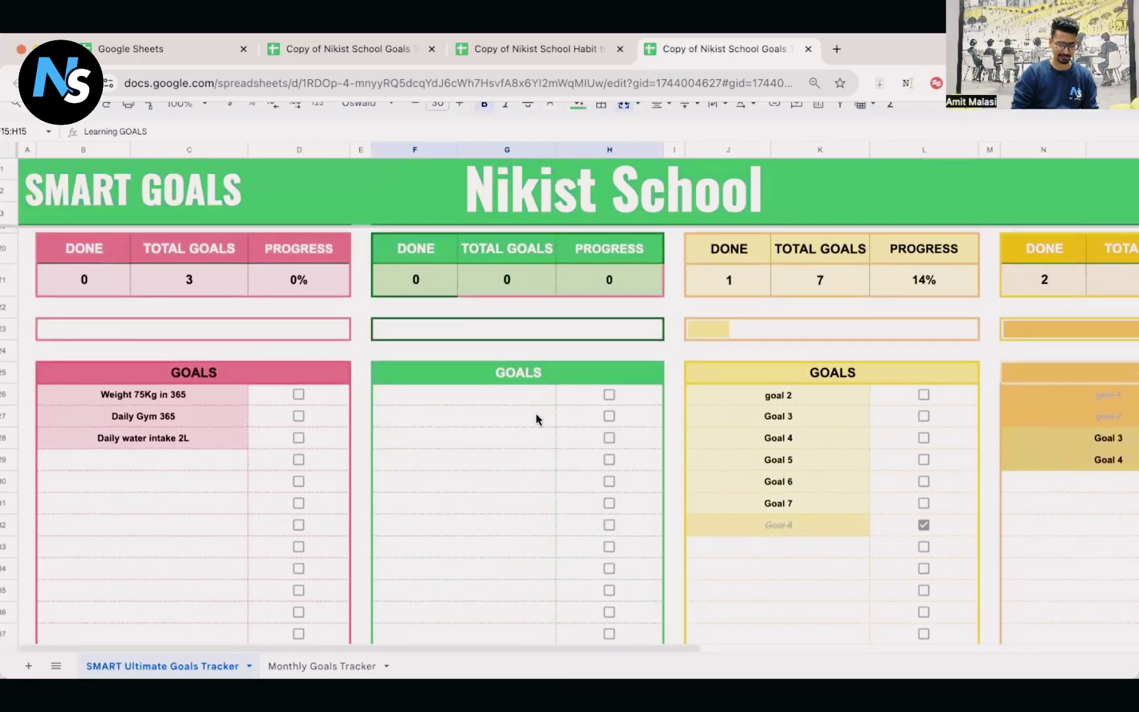
pyautogui.doubleClick(450, 394)
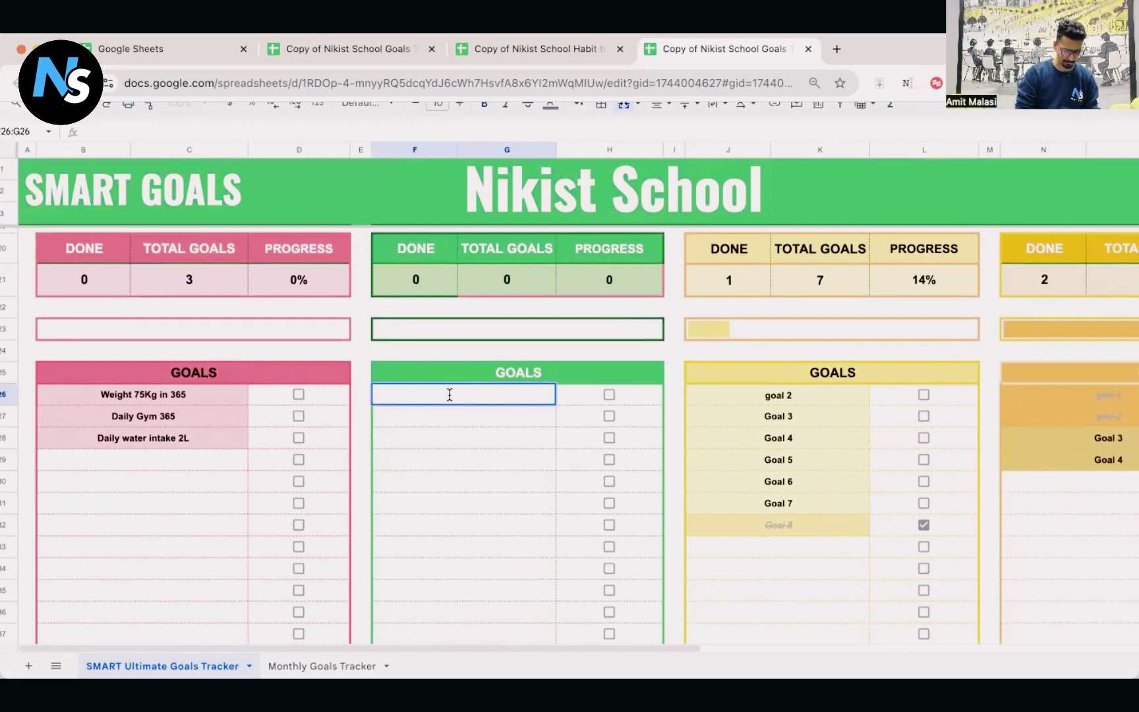
pyautogui.press('capslock')
pyautogui.write('E')
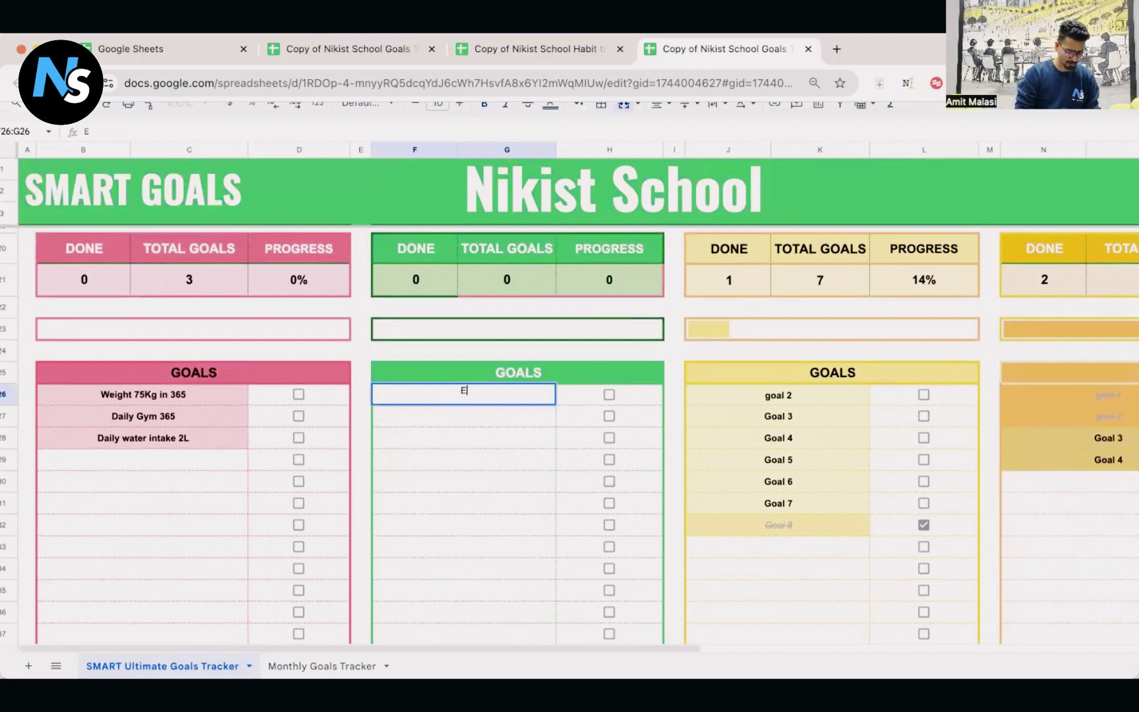
pyautogui.write('qu')
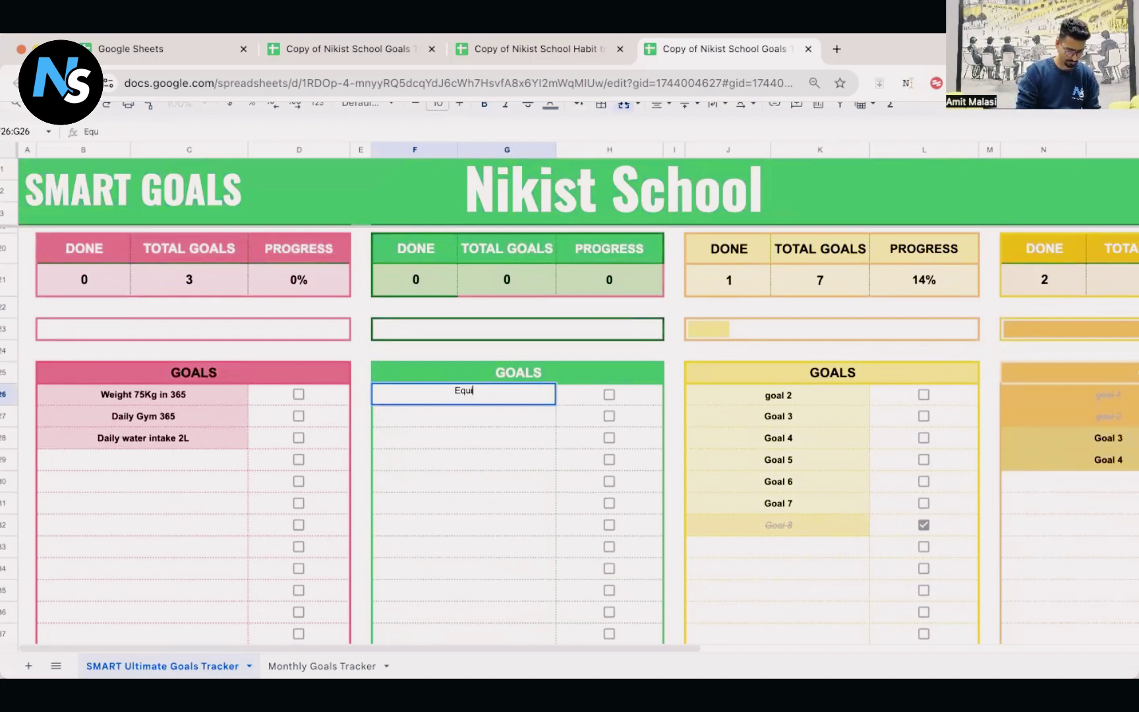
pyautogui.write('ity invest')
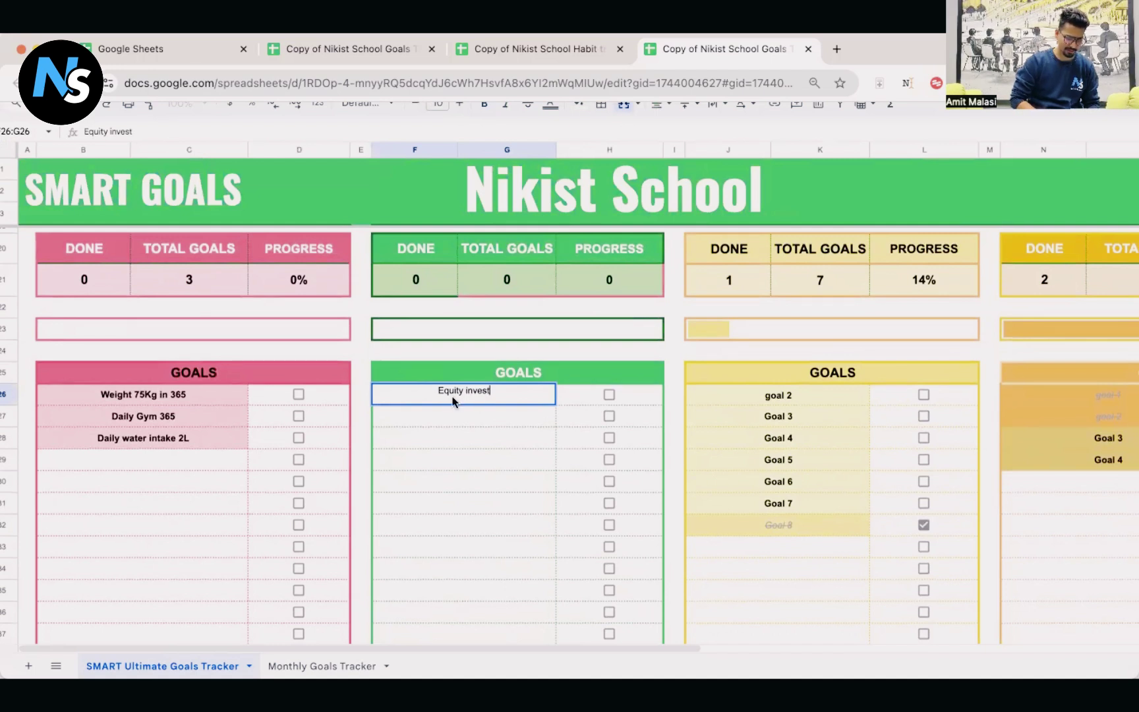
pyautogui.press('Return')
# - Add "Google sheet m dashdoard" and "Chinese" as the second and third goals in the Learning Goals list
pyautogui.doubleClick(467, 430)
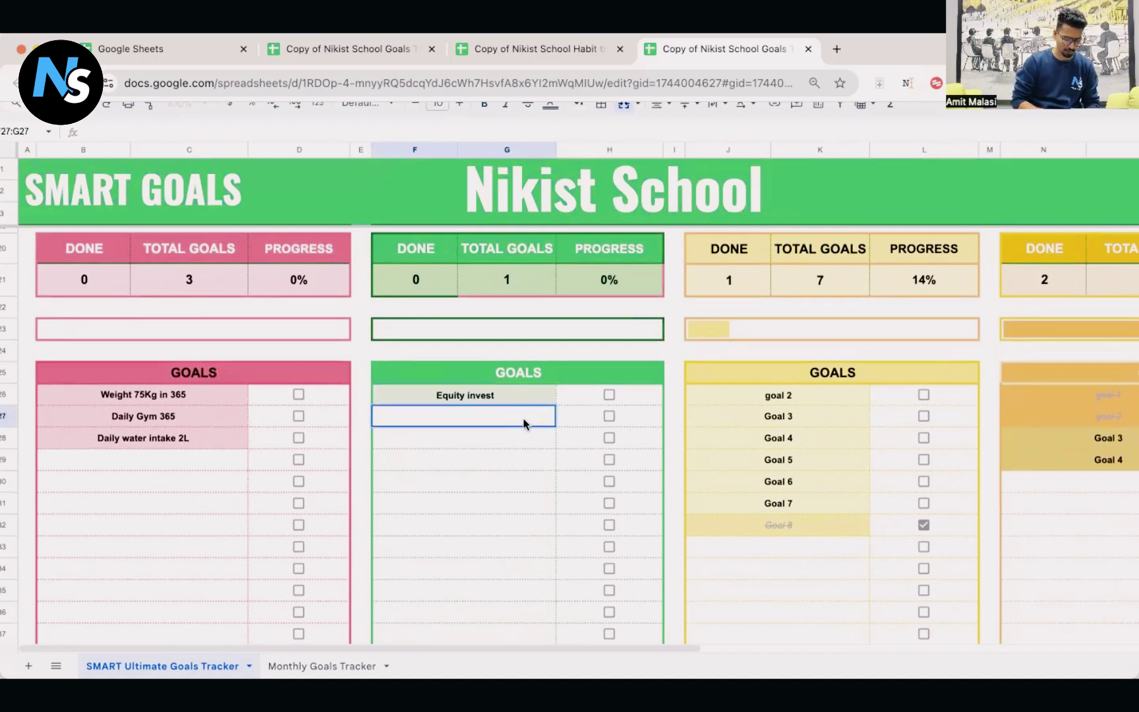
pyautogui.write('Google sh')
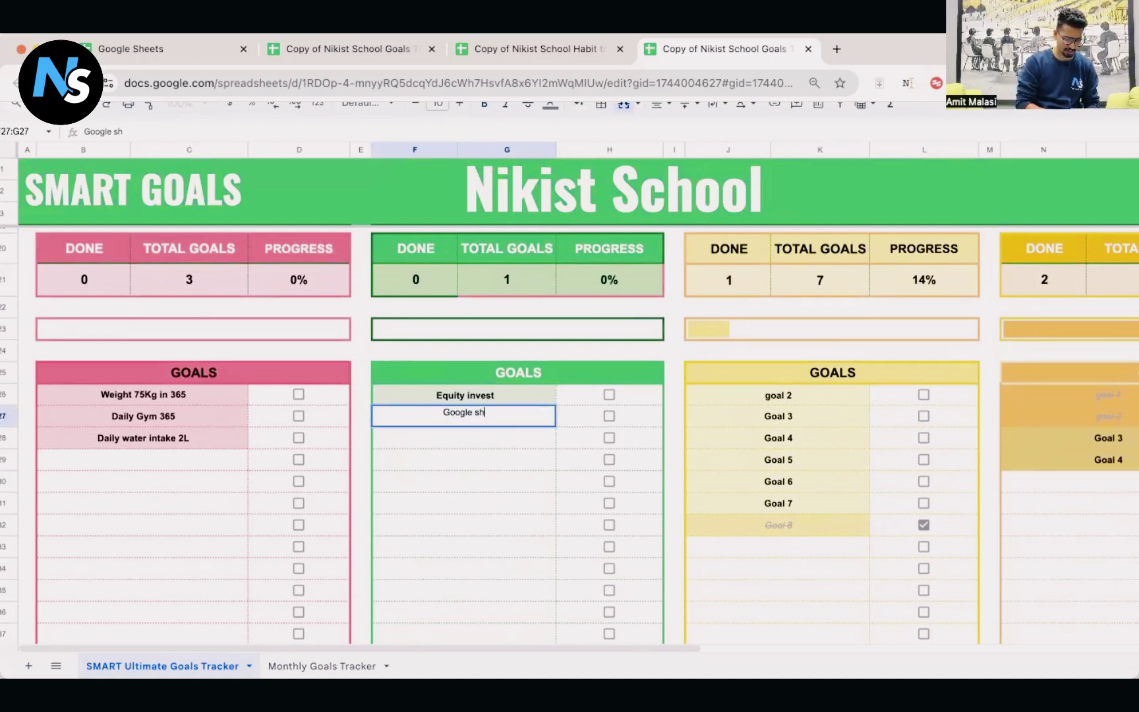
pyautogui.write('eet m ')
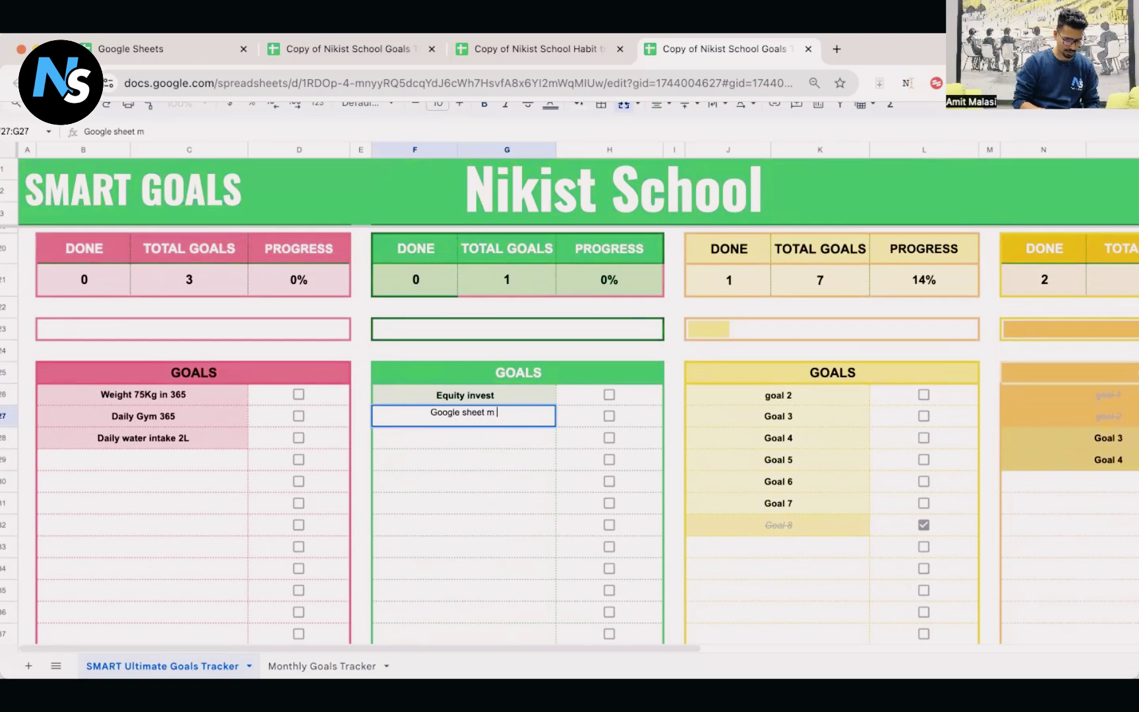
pyautogui.write('dashdoard')
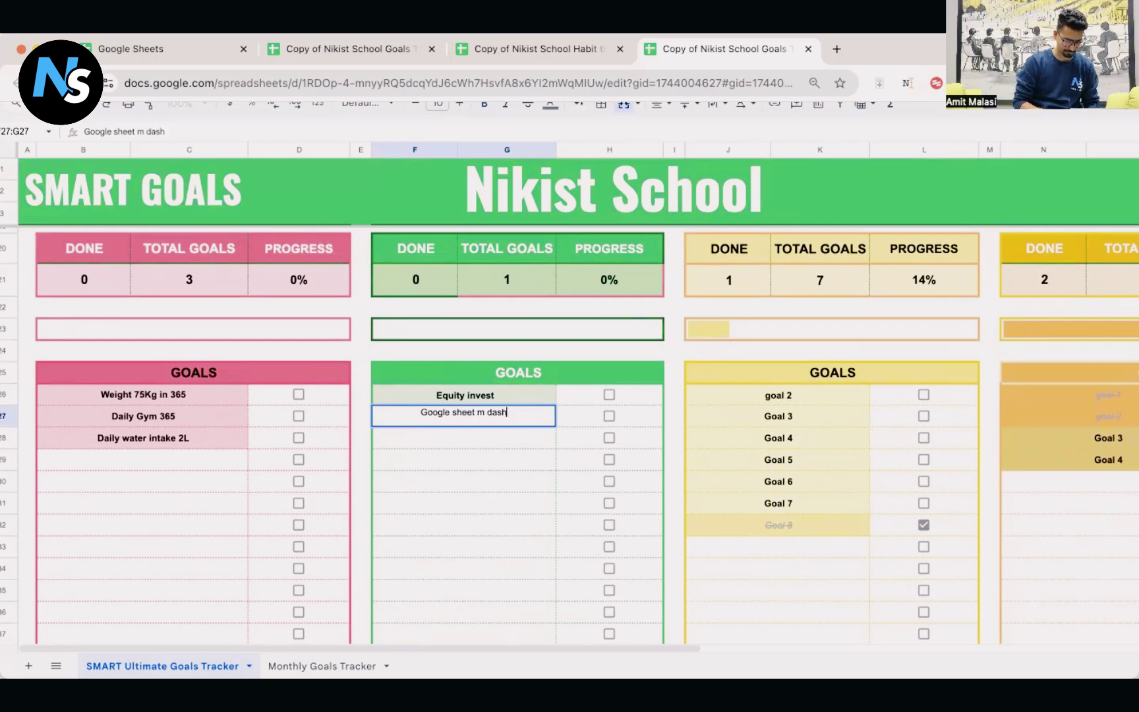
pyautogui.press('Return')
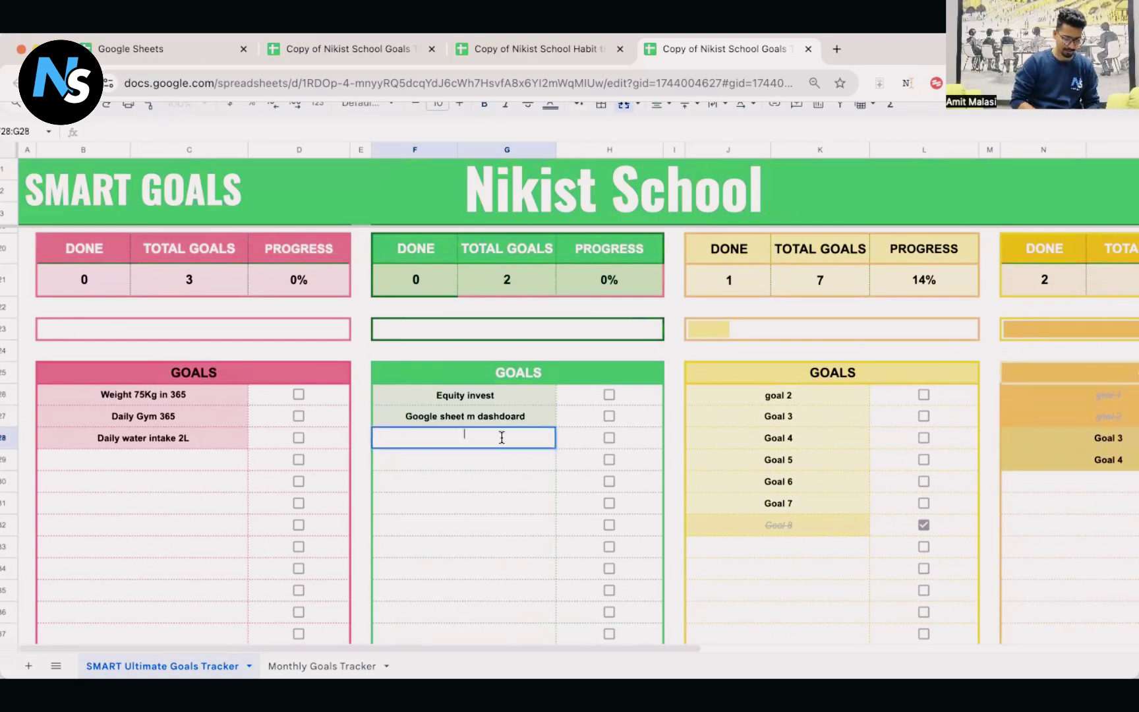
pyautogui.write('Chinese')
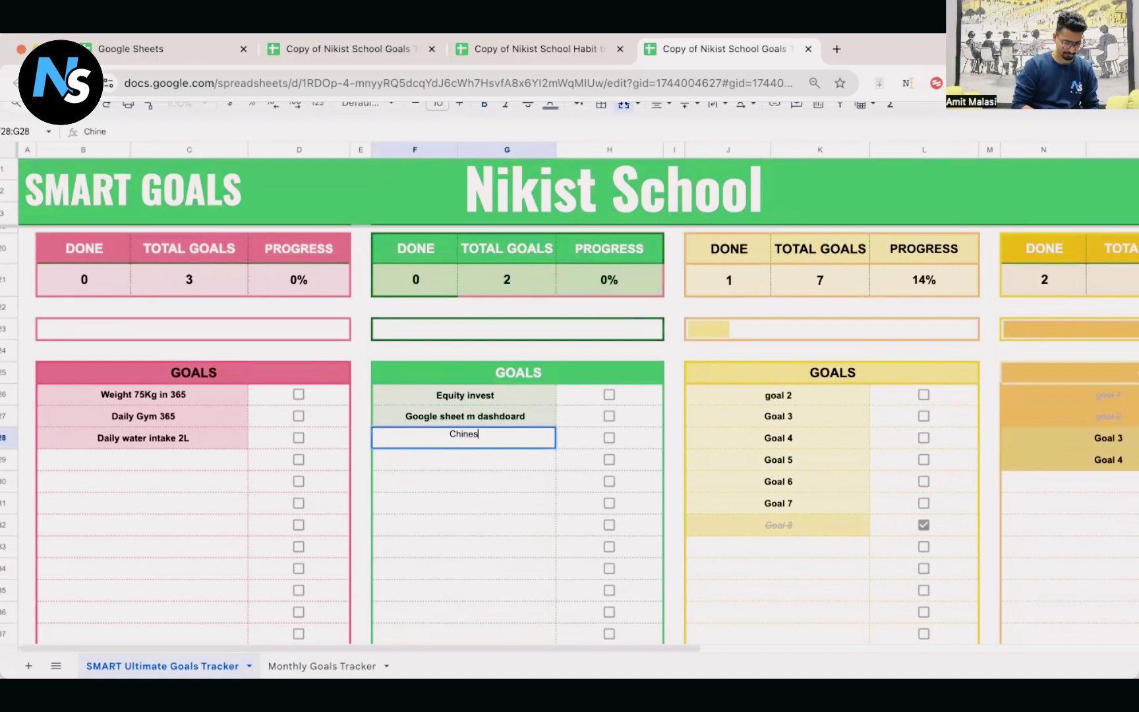
pyautogui.click(486, 447)
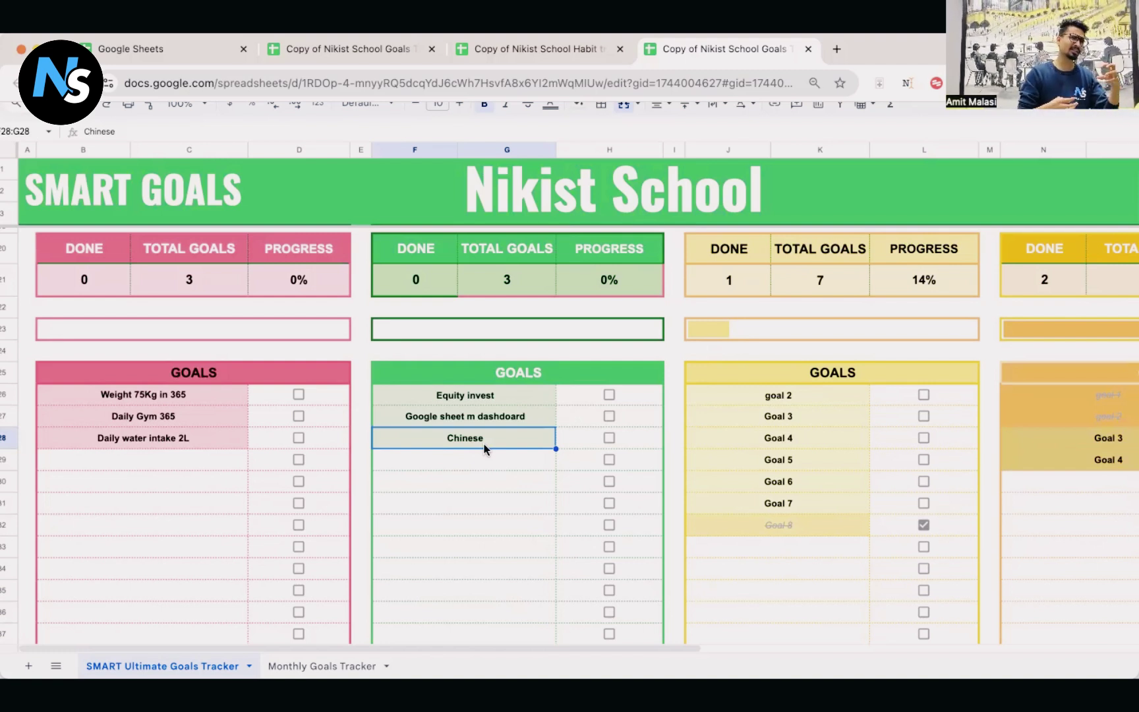
pyautogui.click(460, 461)
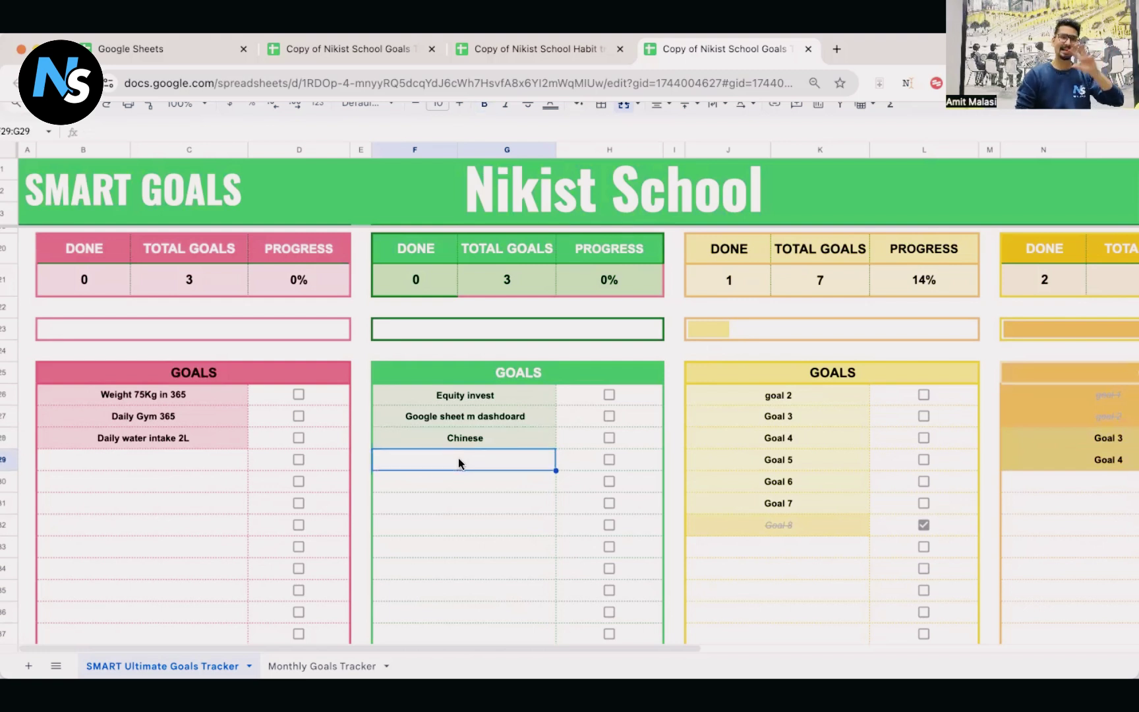
pyautogui.click(486, 442)
pyautogui.click(481, 458)
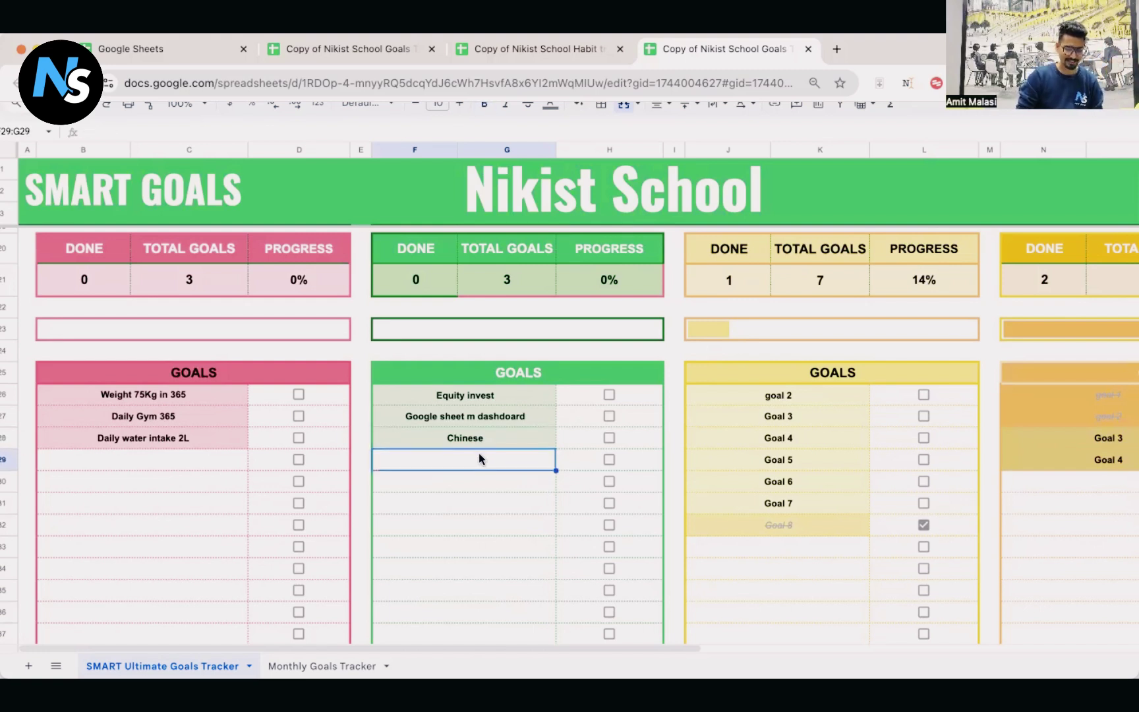
# - Clear all the sample goals from the Saving Goals list and untick the completed checkbox left in it
pyautogui.click(482, 486)
pyautogui.click(490, 598)
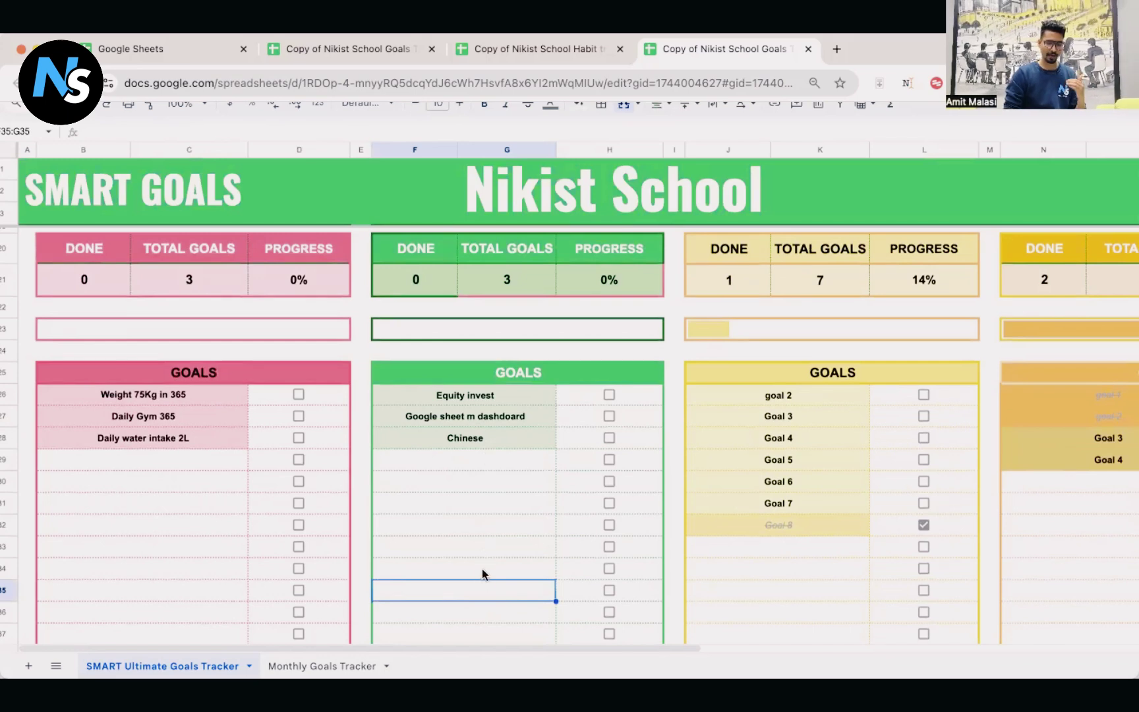
pyautogui.scroll(5, 480, 577)
pyautogui.hscroll(3, 564, 415)
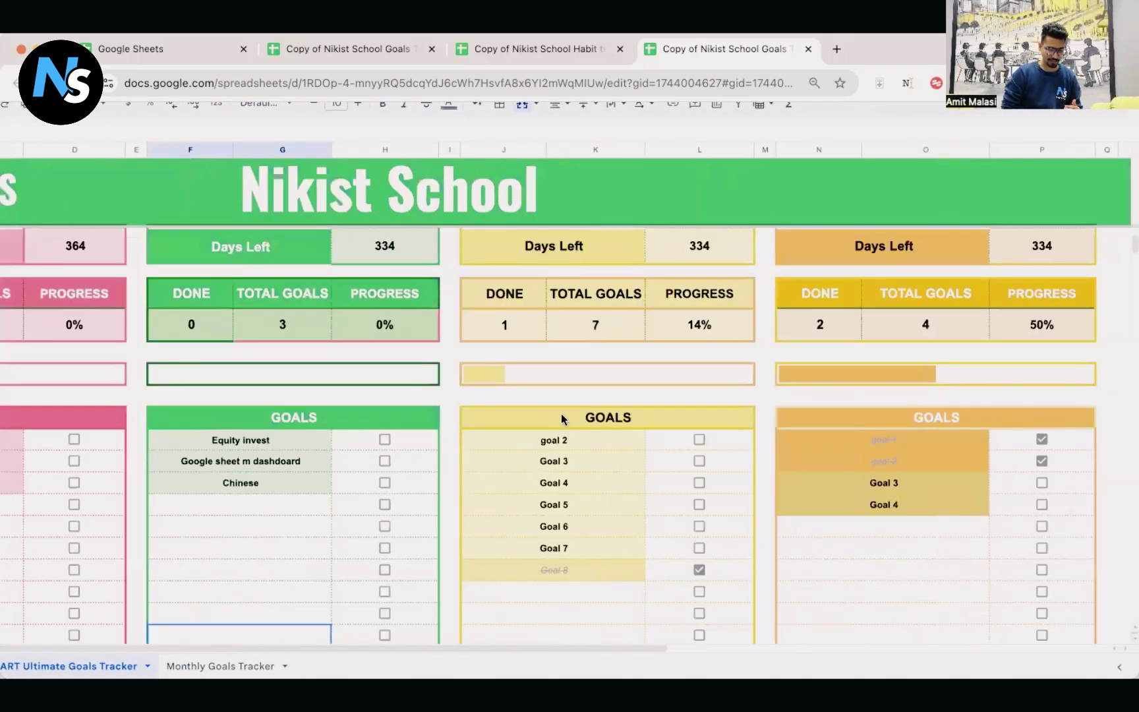
pyautogui.scroll(-5, 573, 396)
pyautogui.moveTo(561, 362); pyautogui.dragTo(555, 507)
pyautogui.press('Delete')
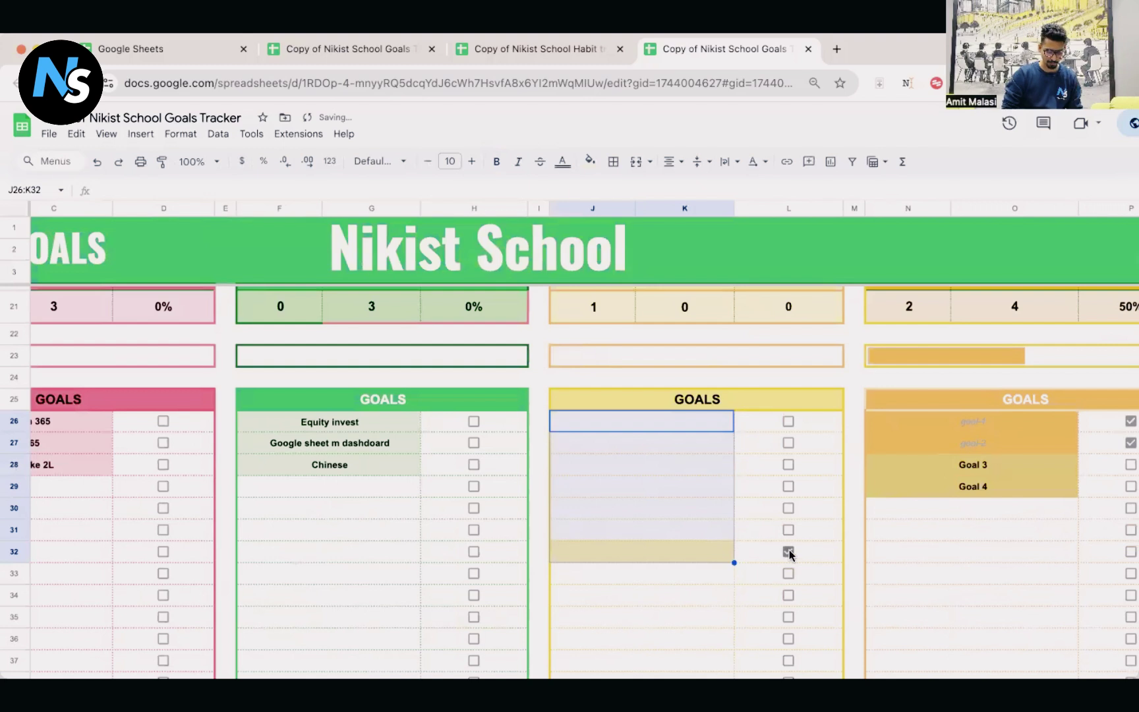
pyautogui.click(788, 552)
# - Enter "5l in my bank account" as the first goal in the Saving Goals list
pyautogui.doubleClick(646, 428)
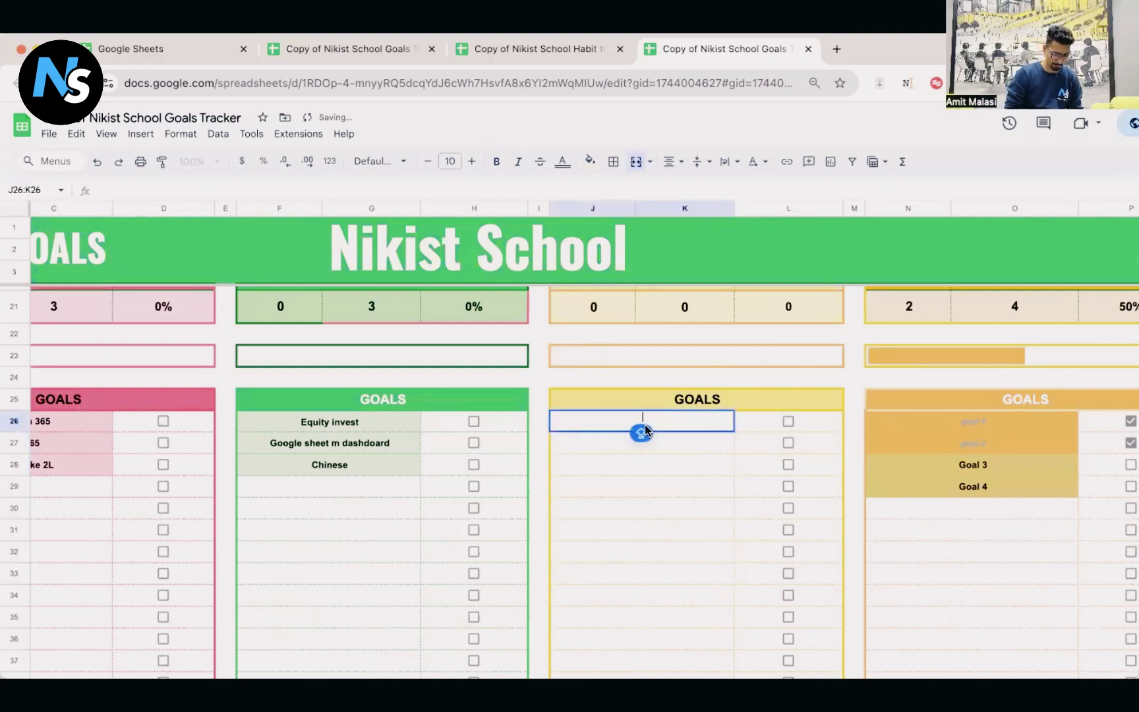
pyautogui.write('5')
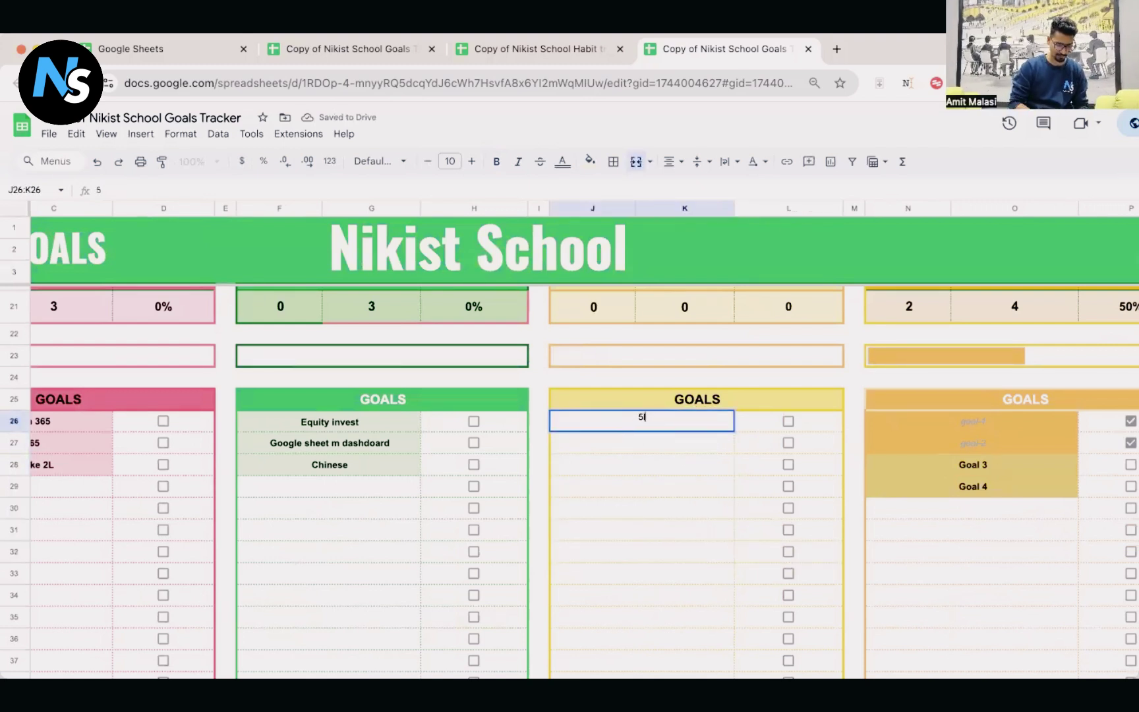
pyautogui.write('l')
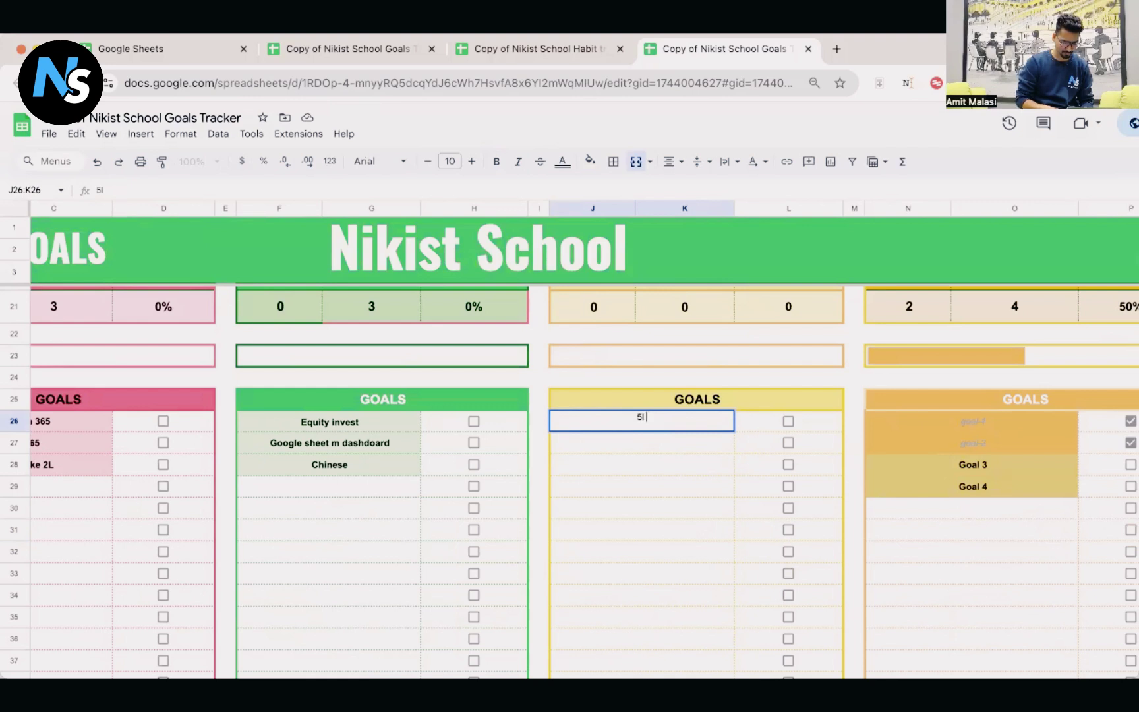
pyautogui.write(' in my ban')
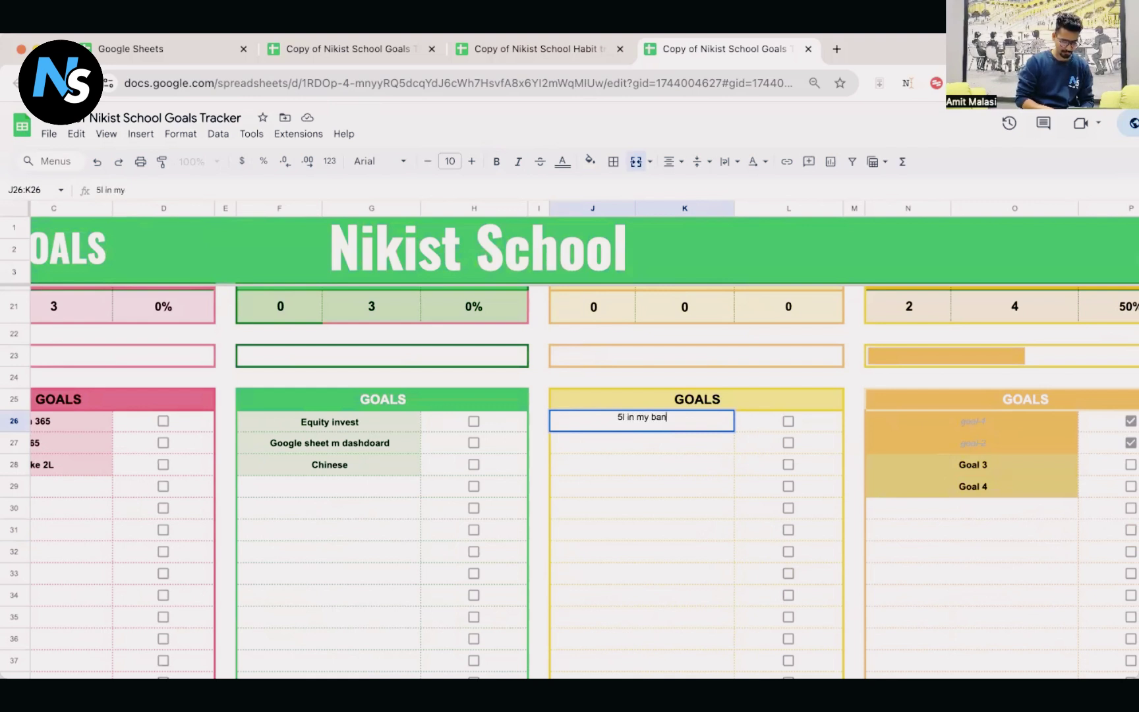
pyautogui.write('k account')
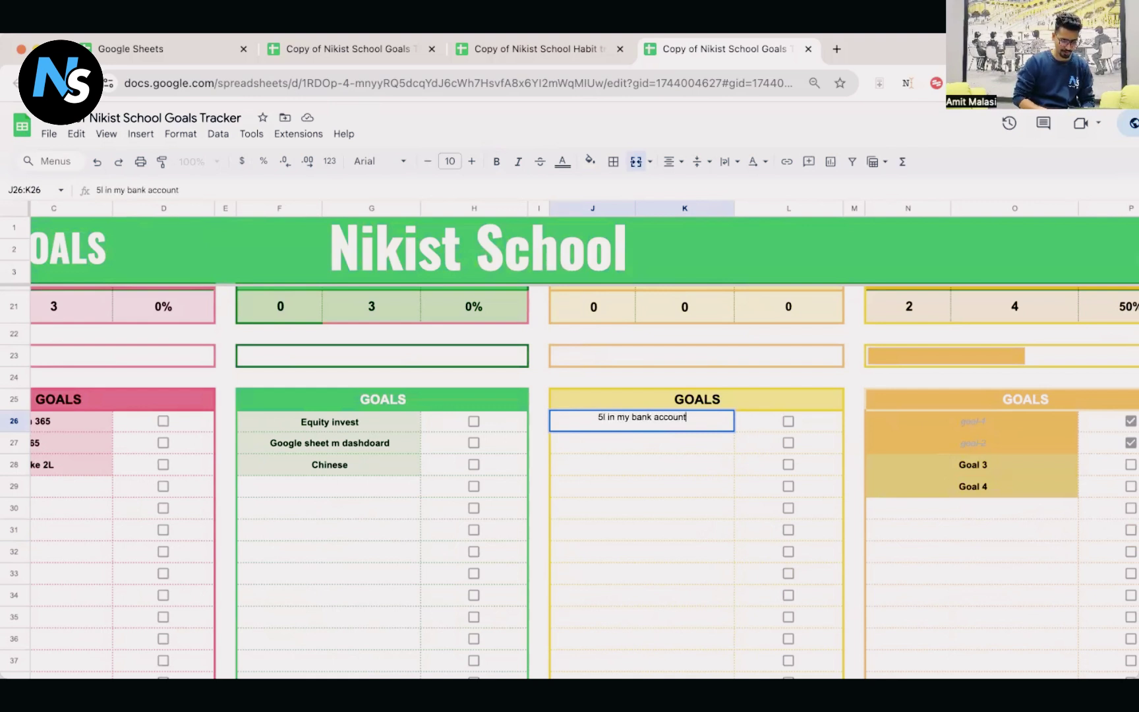
# - Add "2L FD" as the second goal in the Saving Goals list
pyautogui.click(642, 441)
pyautogui.write('2L')
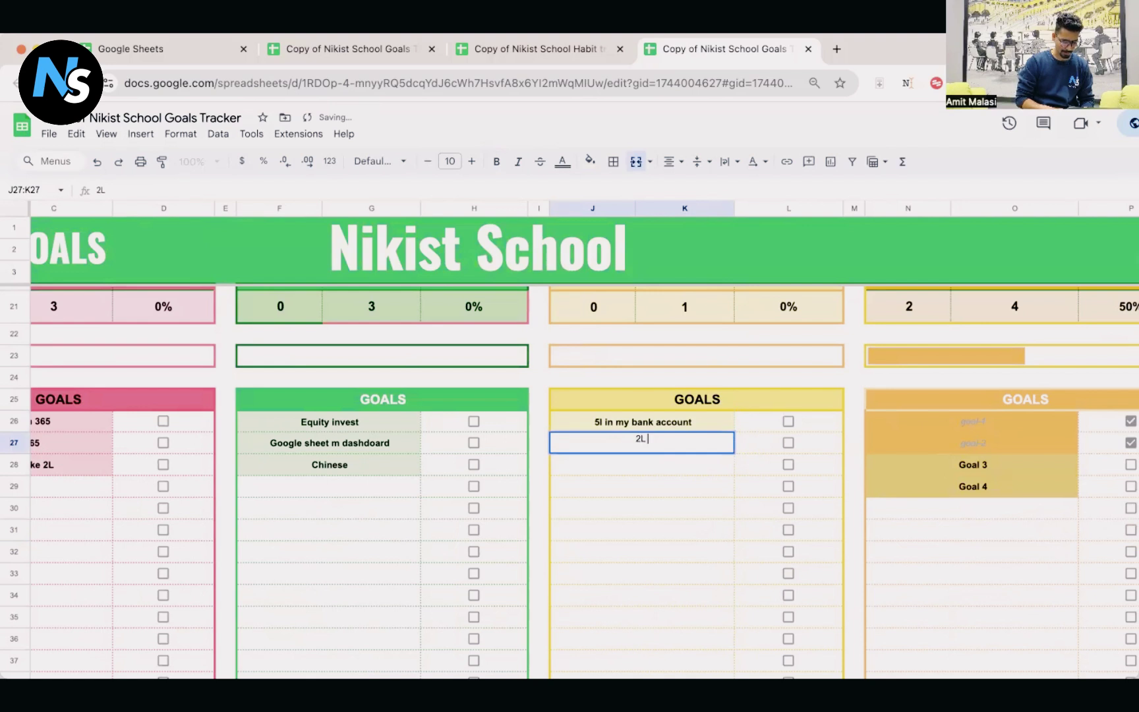
pyautogui.write(' FD')
pyautogui.click(645, 464)
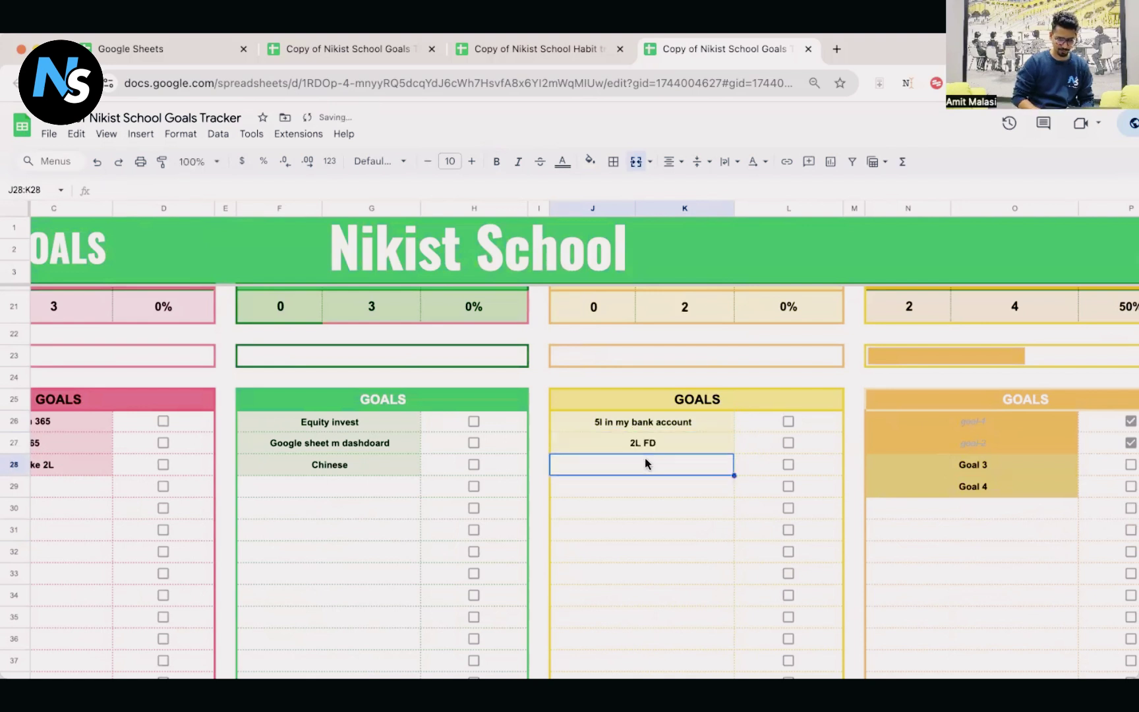
pyautogui.click(680, 448)
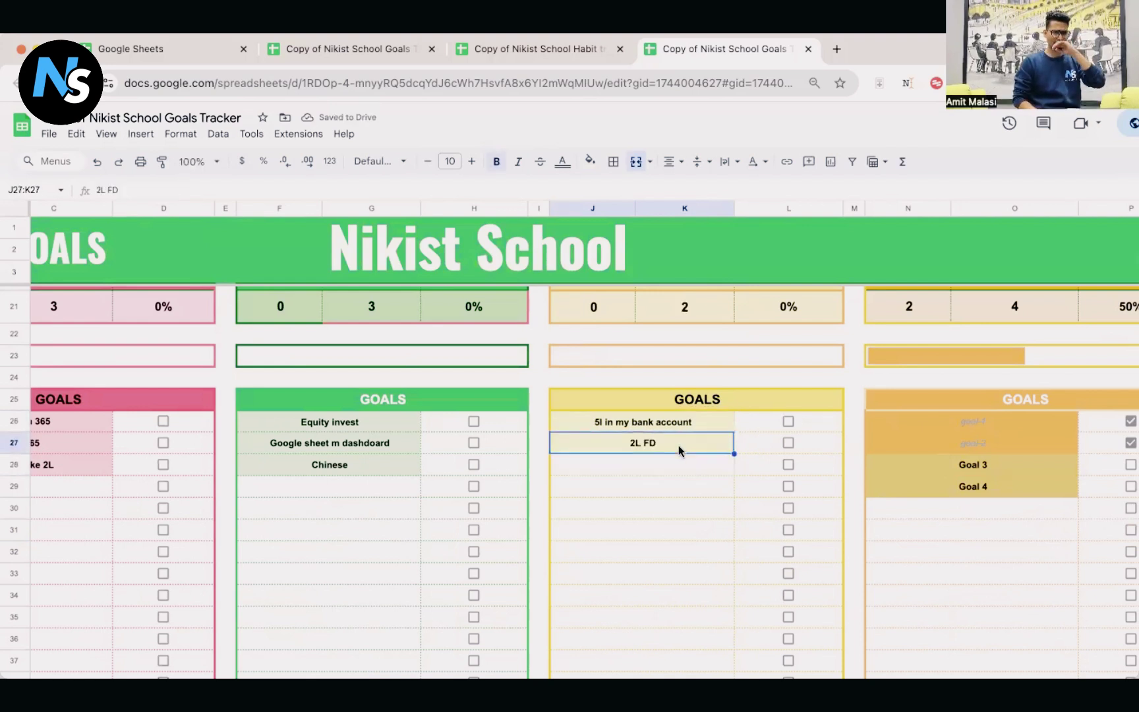
pyautogui.click(659, 467)
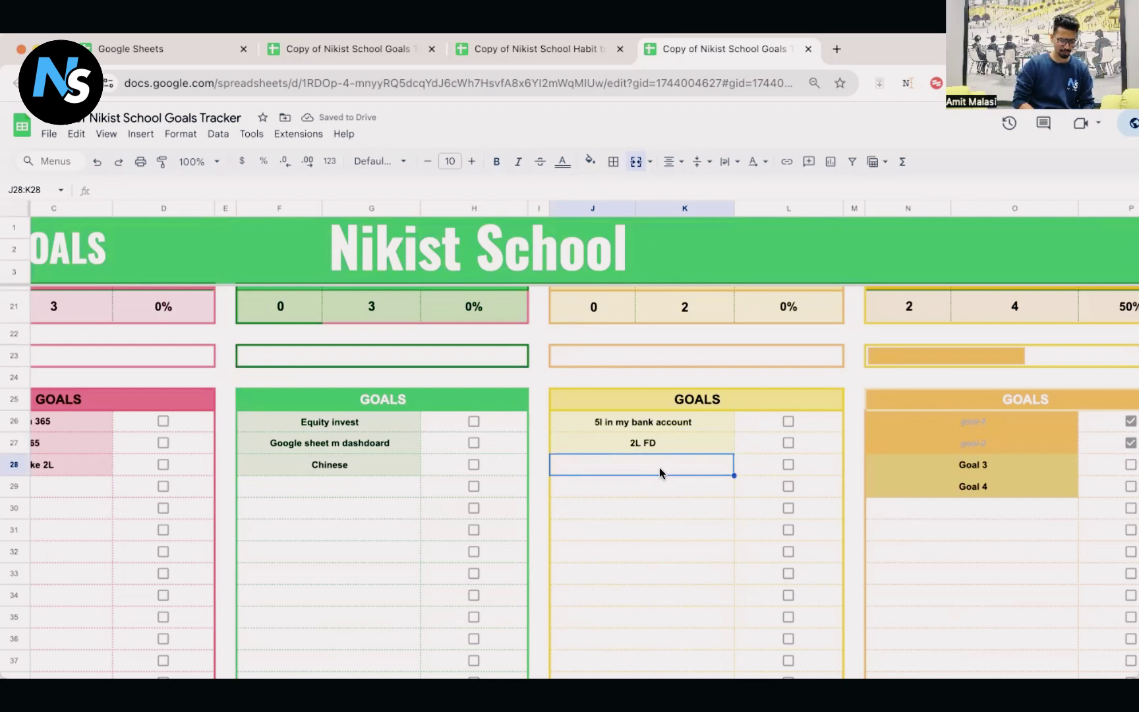
# - Clear the four sample goals from the Earning Goals list and untick its two completed checkboxes
pyautogui.hscroll(5, 916, 461)
pyautogui.scroll(3, 916, 461)
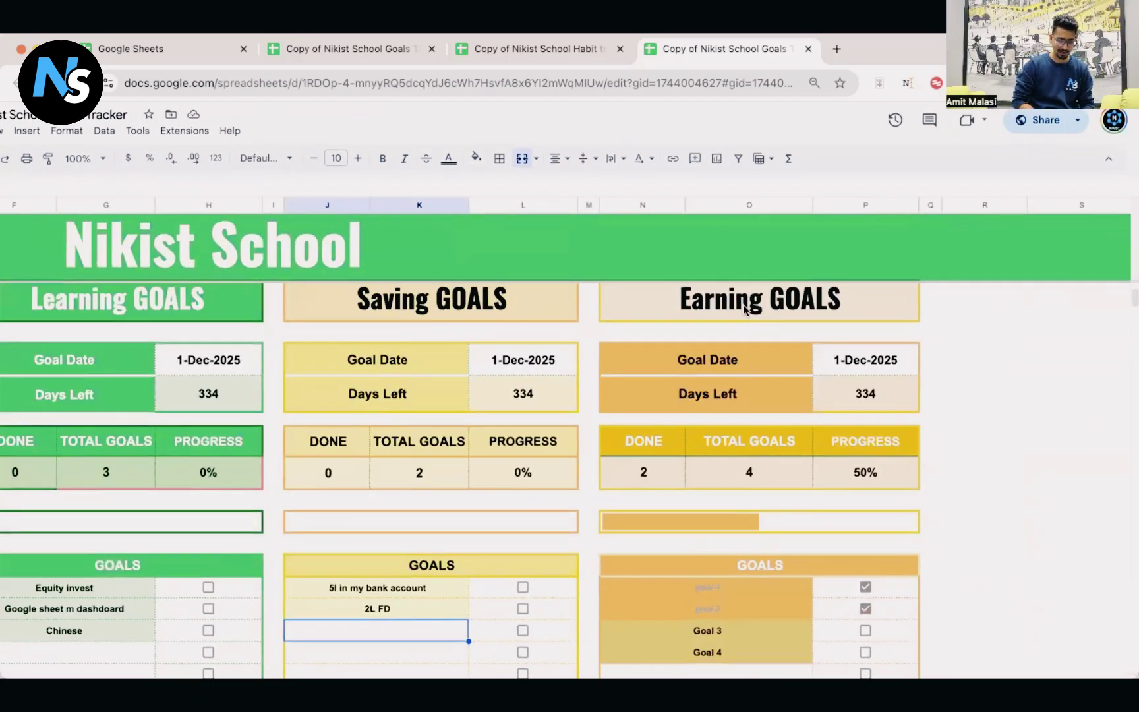
pyautogui.scroll(-5, 822, 412)
pyautogui.hscroll(3, 822, 412)
pyautogui.moveTo(718, 419); pyautogui.dragTo(725, 478)
pyautogui.press('BackSpace')
pyautogui.click(984, 470)
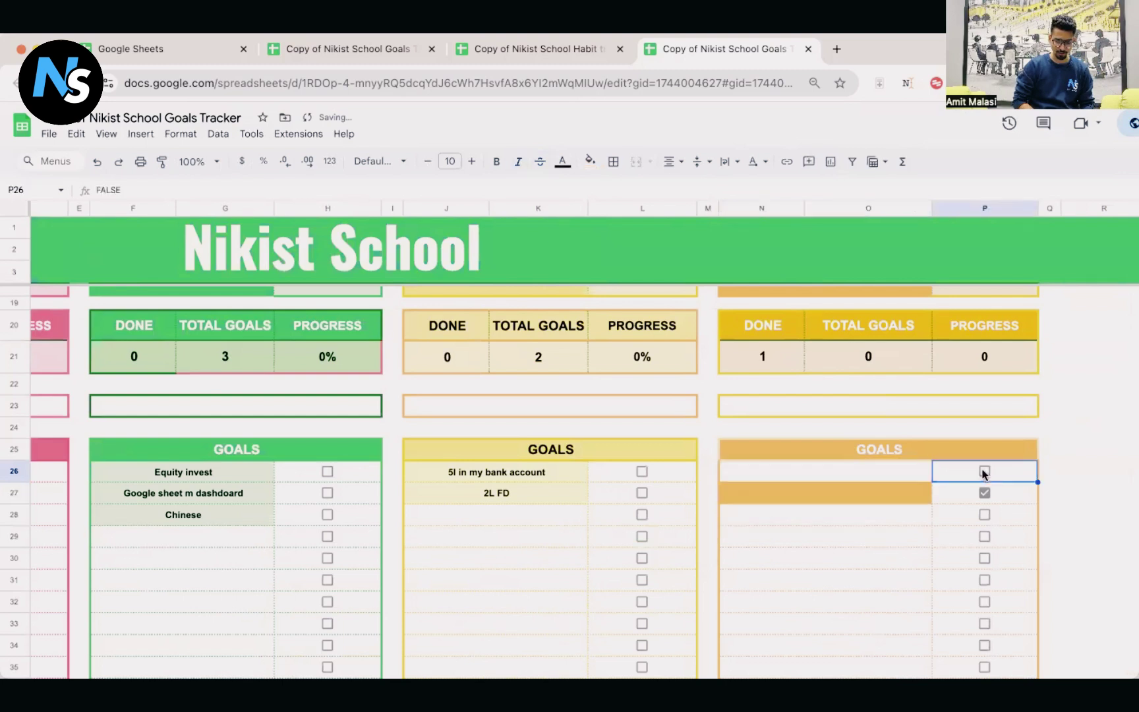
pyautogui.click(984, 492)
# - Enter "1,00,000 Per month" as the first goal in the Earning Goals list
pyautogui.click(833, 476)
pyautogui.hscroll(5, 809, 539)
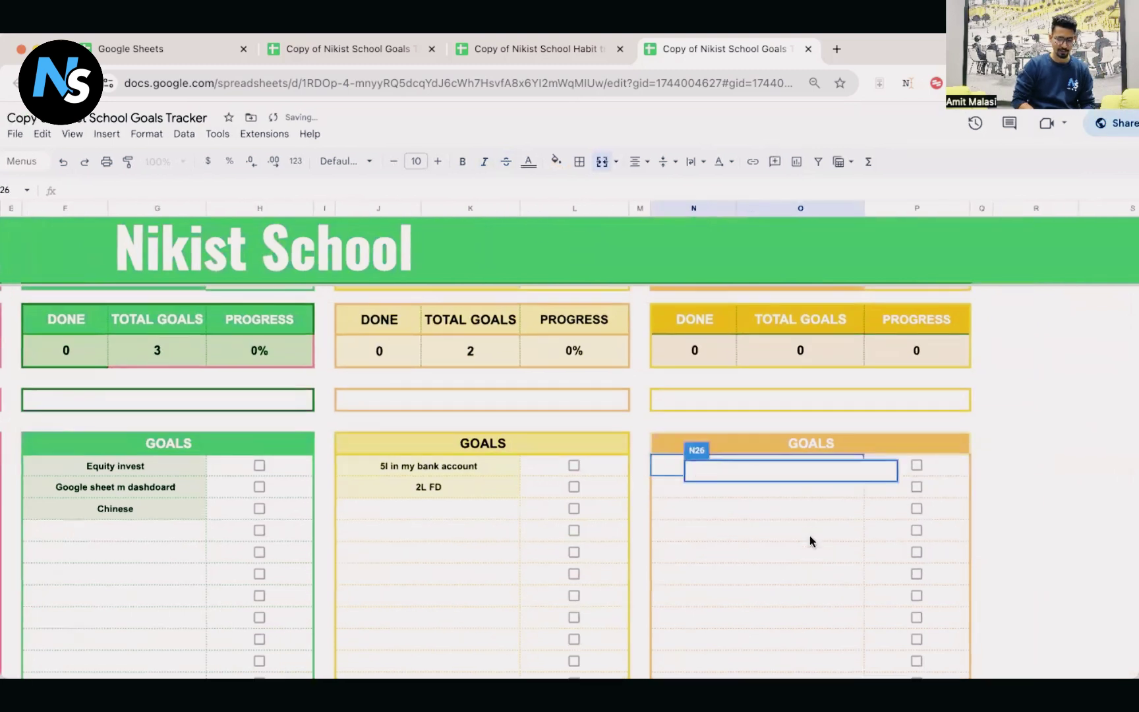
pyautogui.click(726, 521)
pyautogui.doubleClick(652, 451)
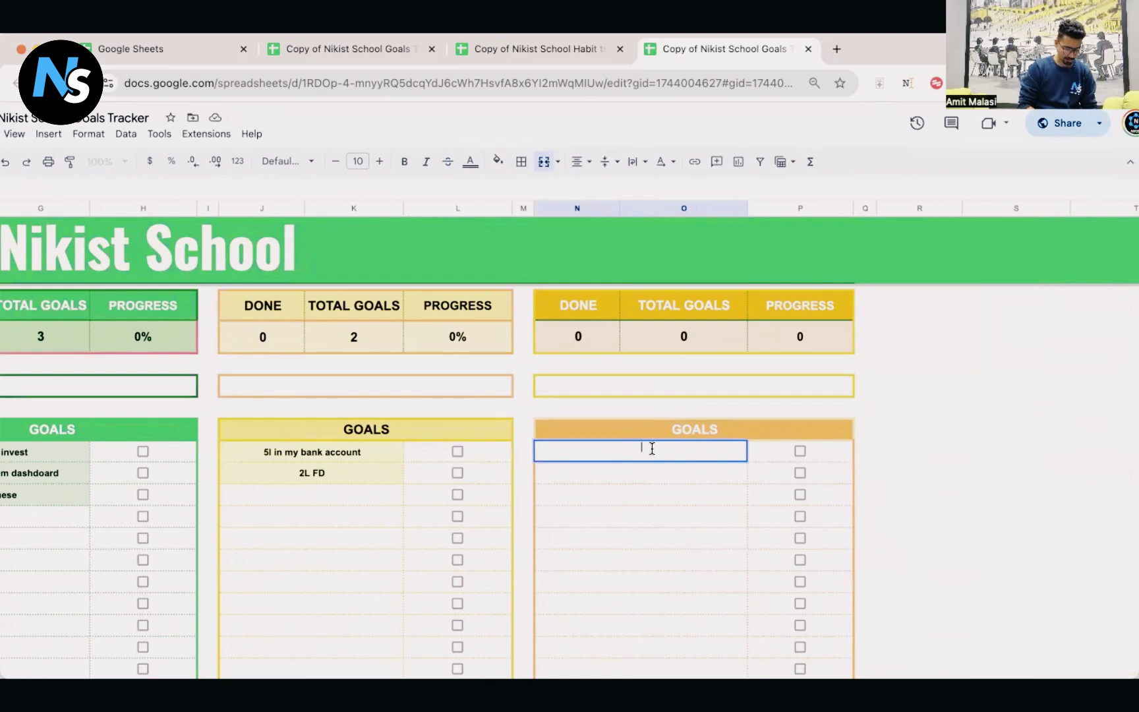
pyautogui.write('10')
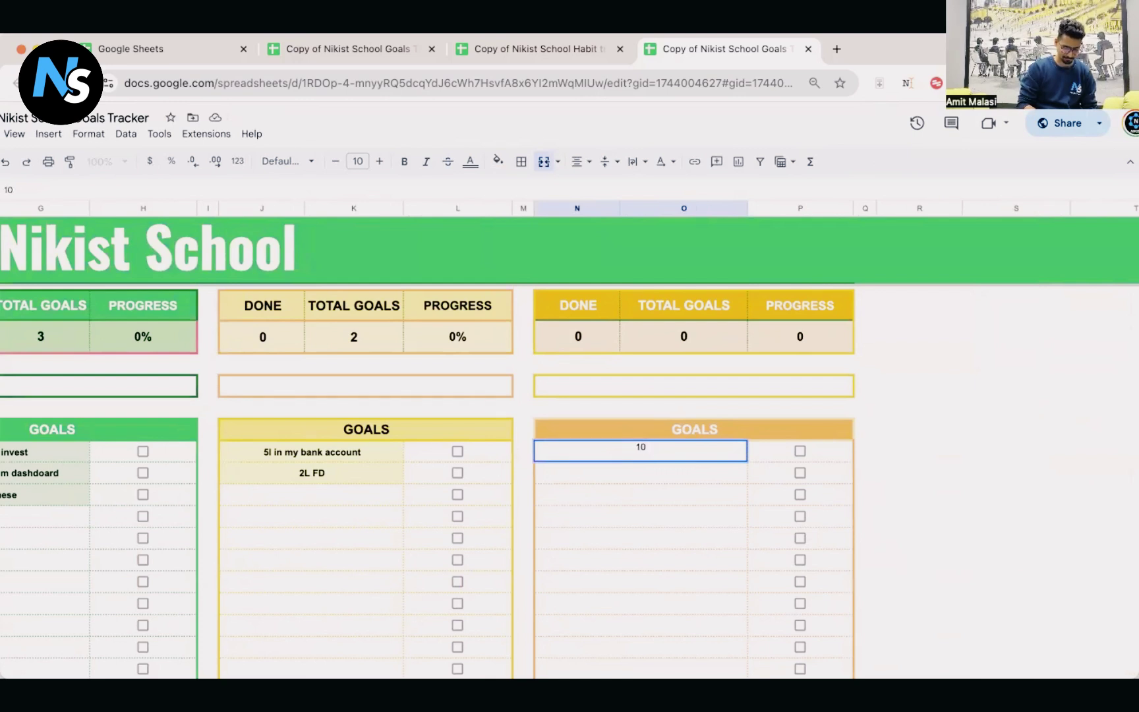
pyautogui.write('0000,00')
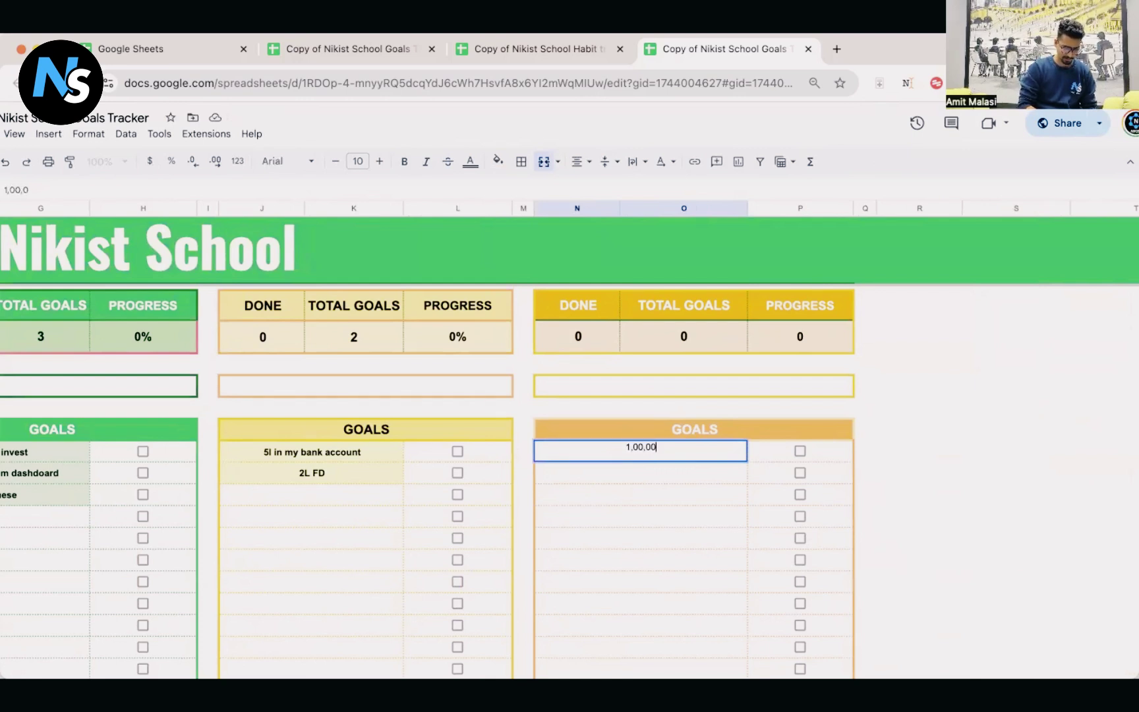
pyautogui.write('0 Per ')
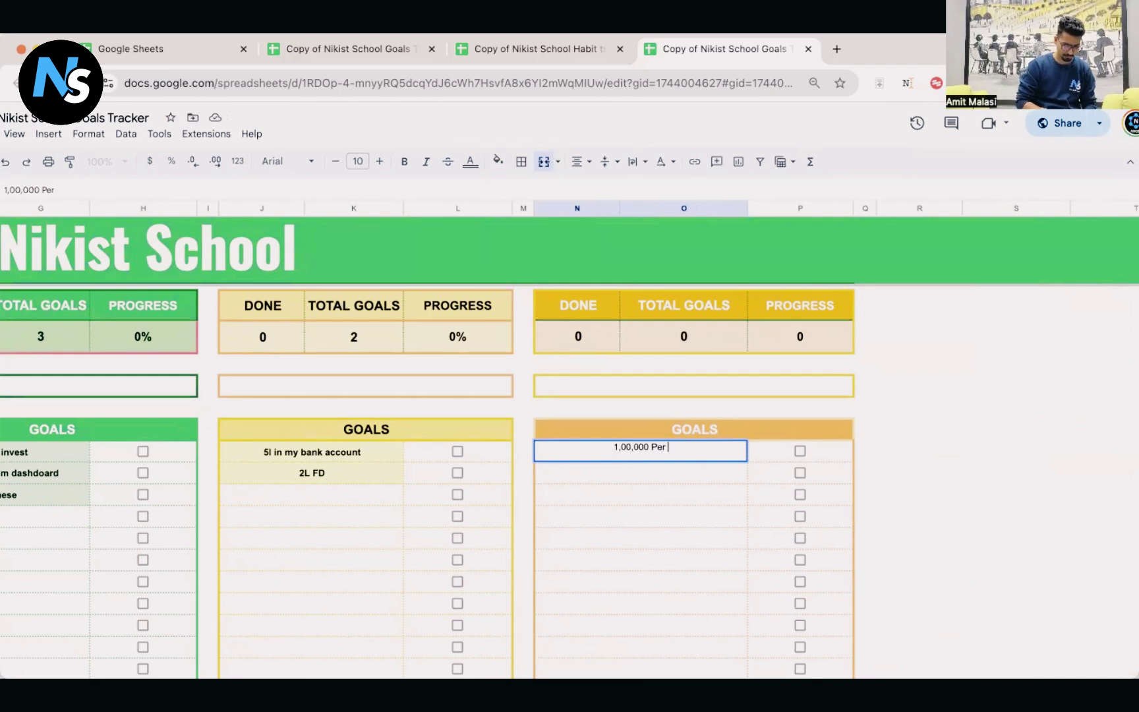
pyautogui.write('month')
pyautogui.click(636, 472)
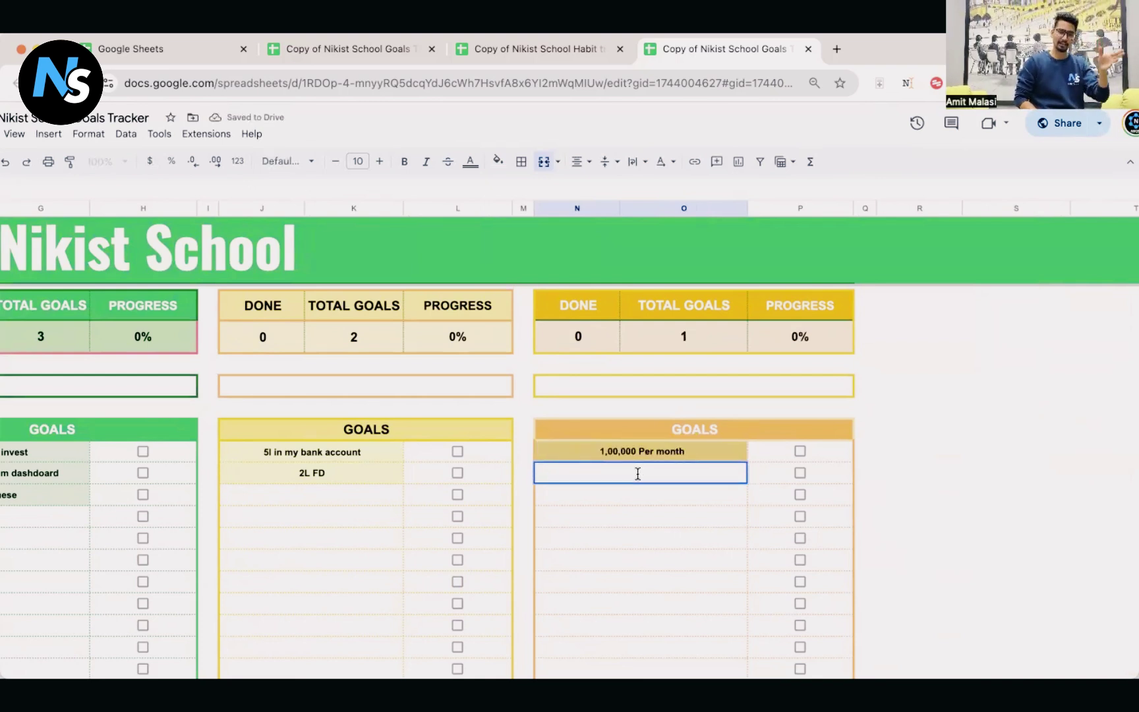
pyautogui.click(656, 512)
# - Set the Goal Date of the Learning Goals block to 31-Dec-2025
pyautogui.scroll(3, 655, 520)
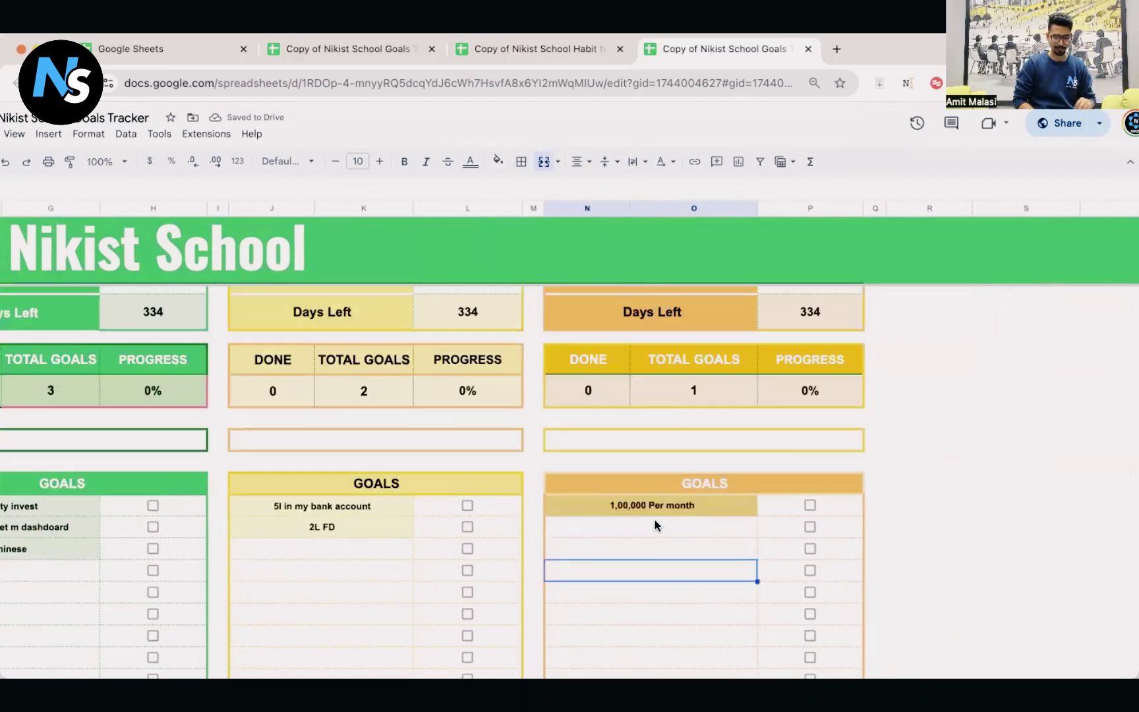
pyautogui.hscroll(-10, 655, 519)
pyautogui.scroll(3, 576, 374)
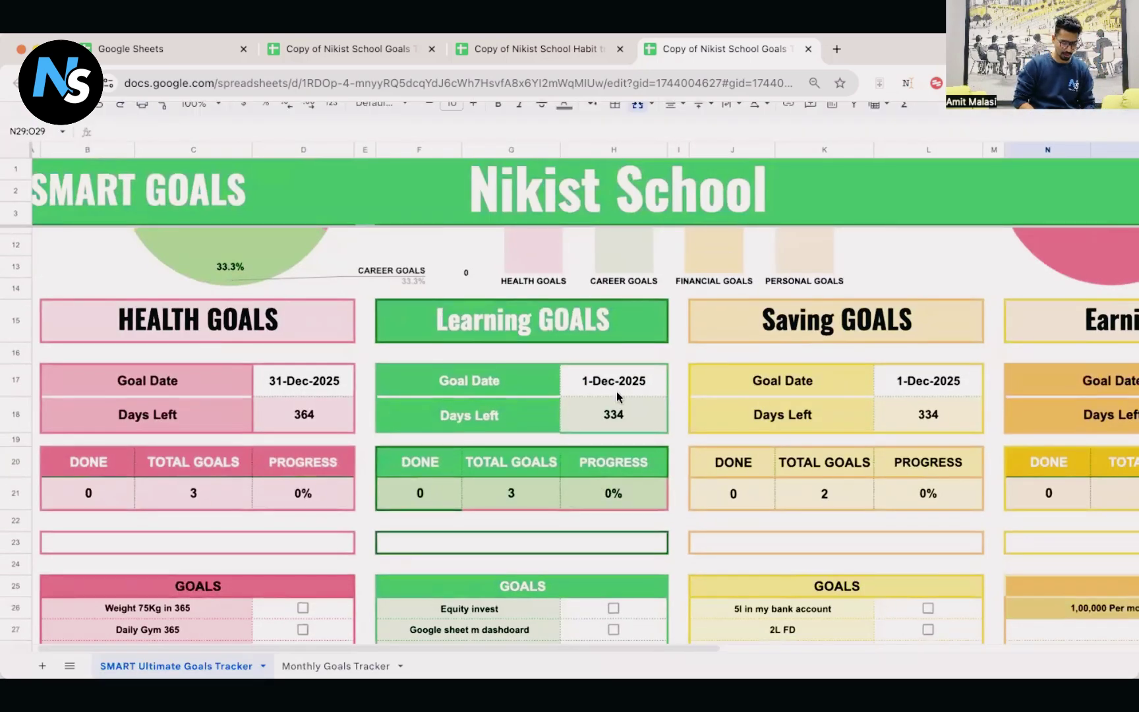
pyautogui.doubleClick(621, 389)
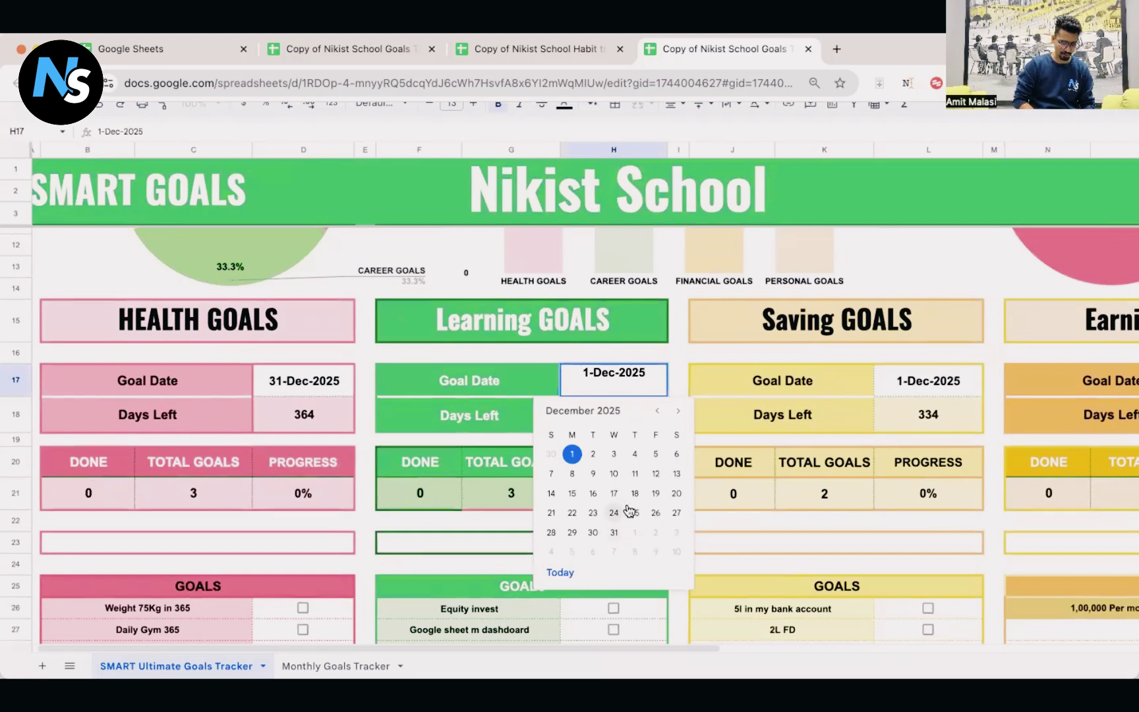
pyautogui.click(625, 545)
pyautogui.doubleClick(627, 392)
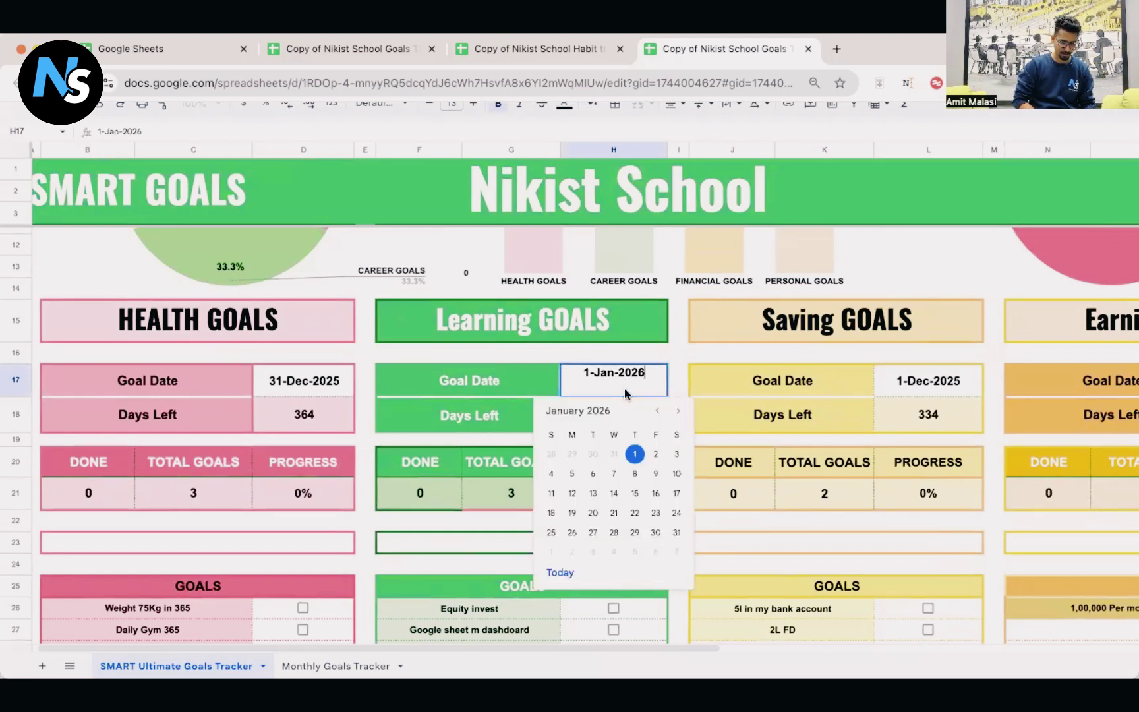
pyautogui.click(657, 412)
pyautogui.click(614, 532)
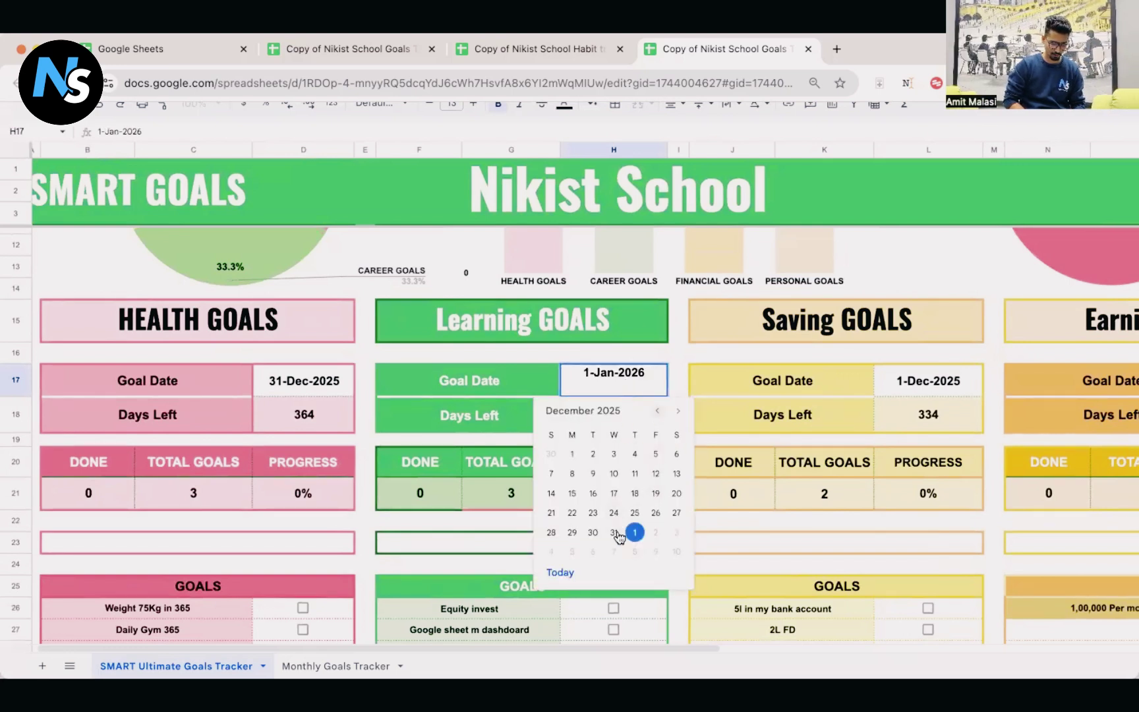
# - Set the Goal Date of both the Saving Goals and the Earning Goals blocks to 31-Dec-2025
pyautogui.click(933, 377)
pyautogui.doubleClick(933, 378)
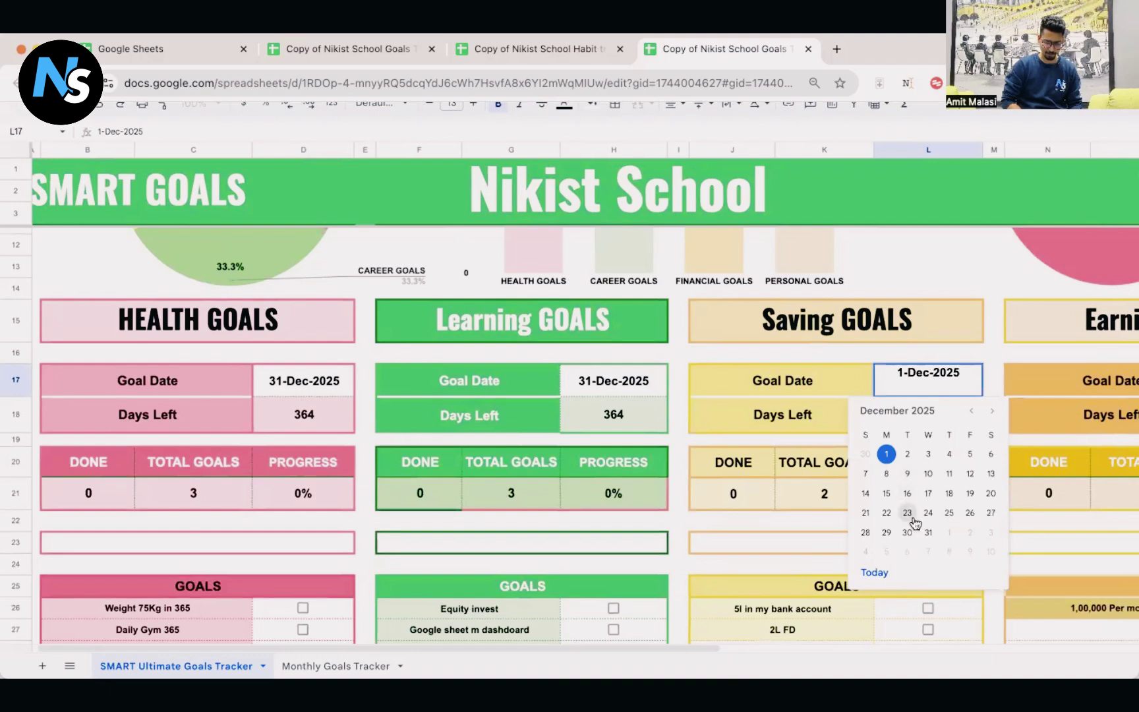
pyautogui.click(925, 535)
pyautogui.hscroll(5, 886, 482)
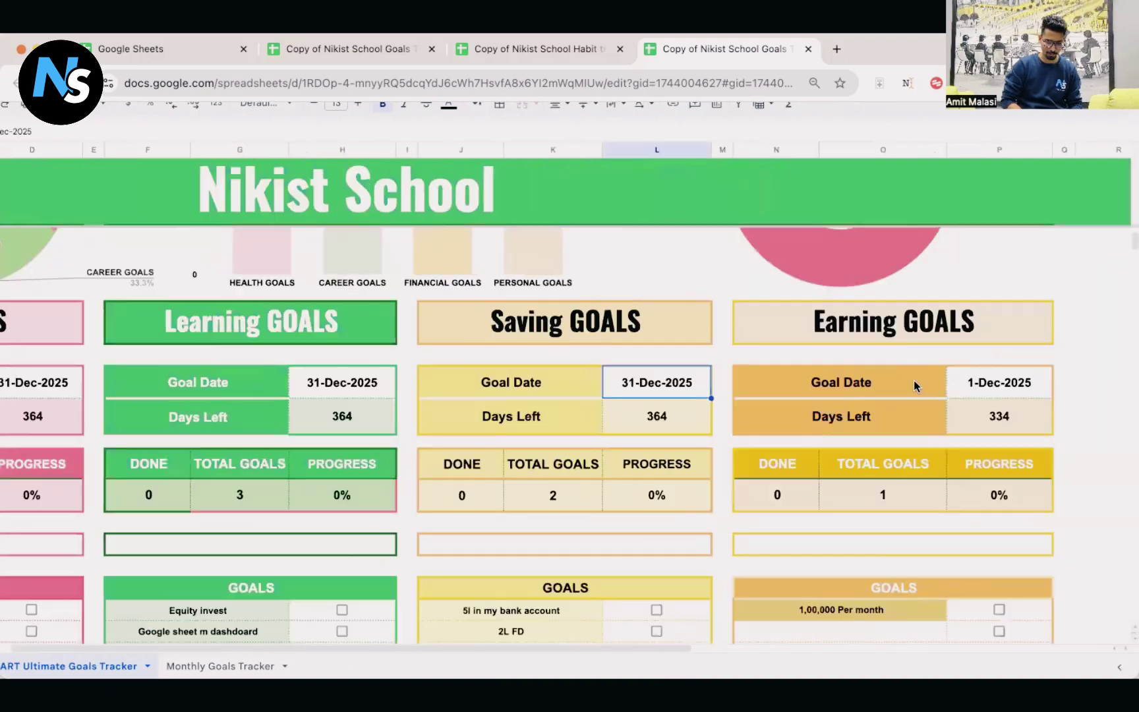
pyautogui.doubleClick(992, 387)
pyautogui.click(994, 534)
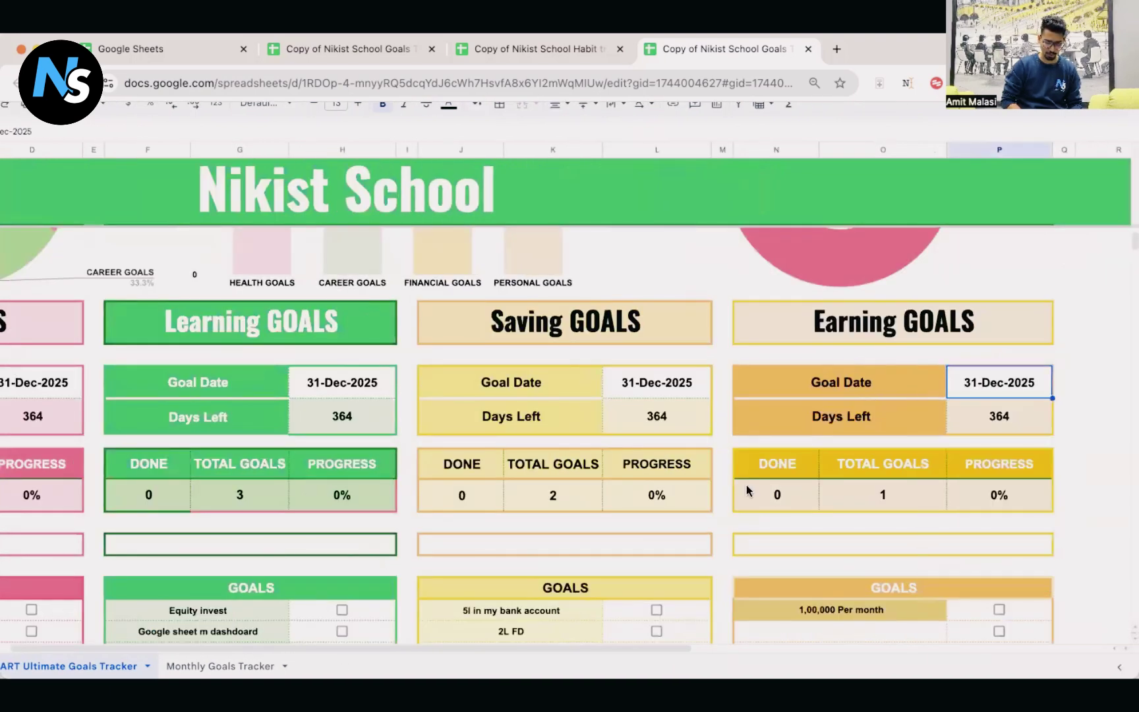
# - Review the goal blocks and examine the goals distribution, achieved vs to-achieve and completed goals charts
pyautogui.click(748, 491)
pyautogui.scroll(-5, 748, 491)
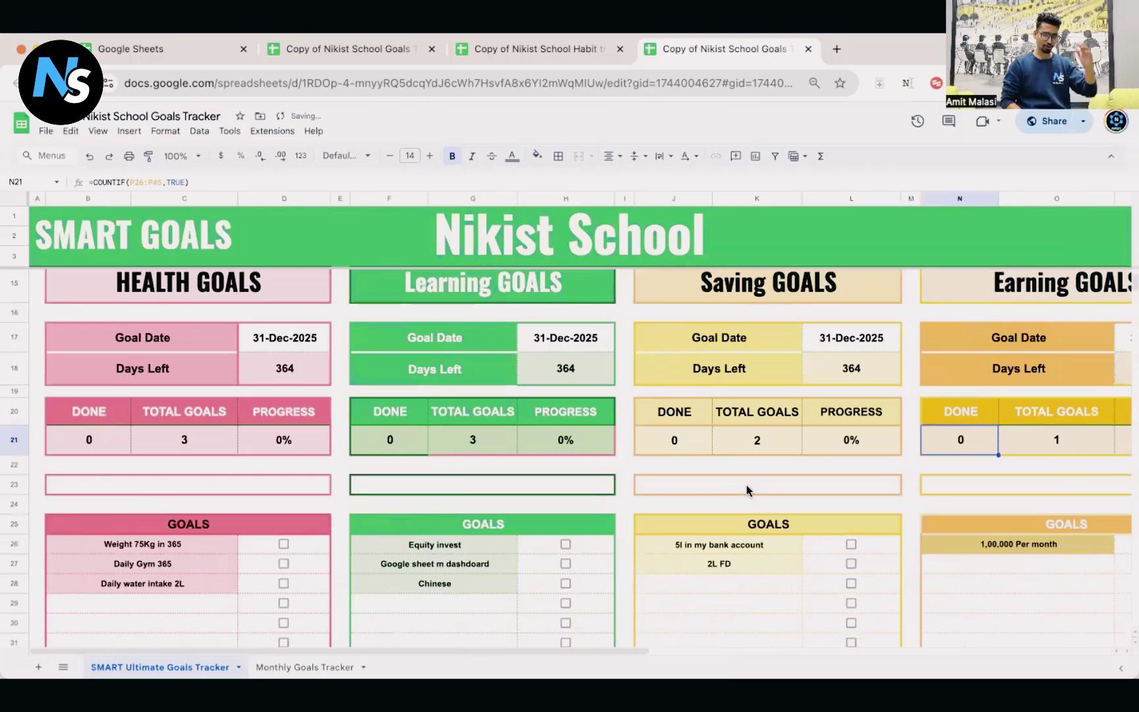
pyautogui.scroll(-3, 747, 484)
pyautogui.scroll(8, 747, 484)
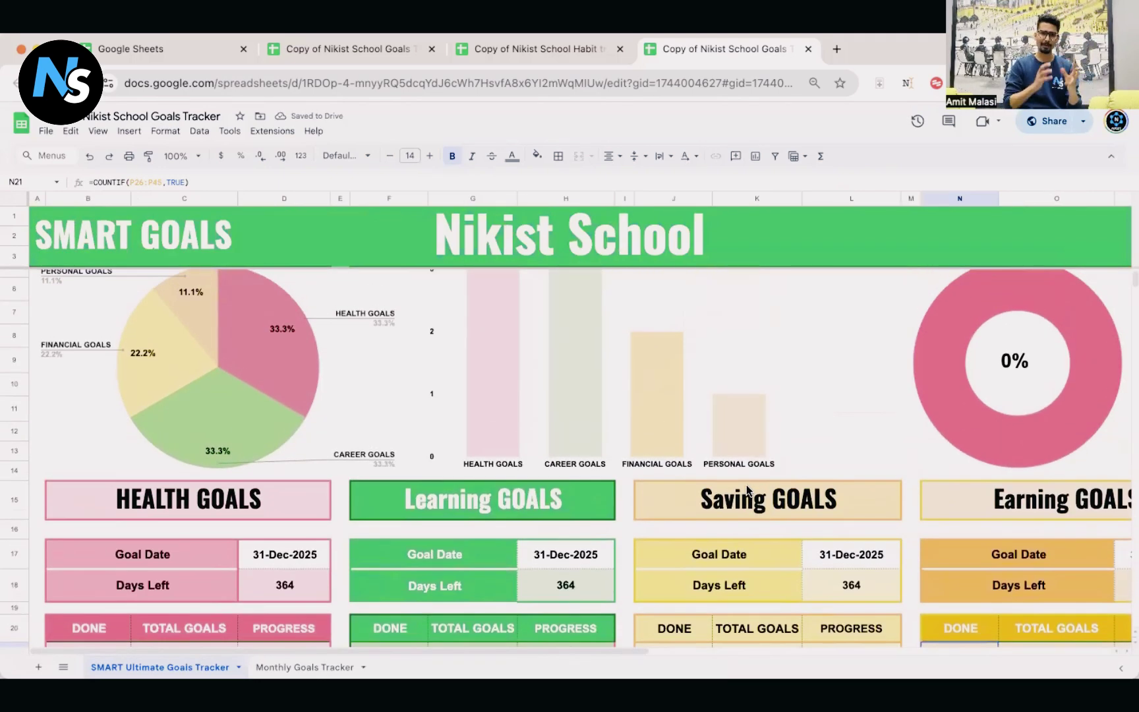
pyautogui.scroll(2, 748, 491)
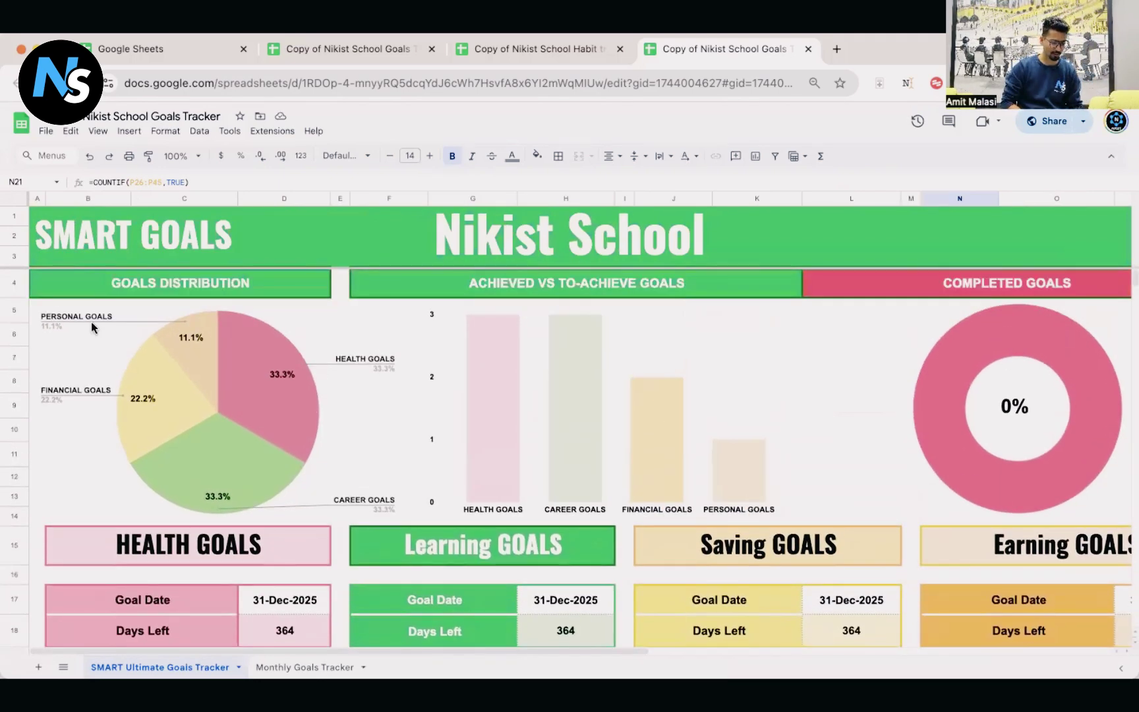
pyautogui.click(67, 318)
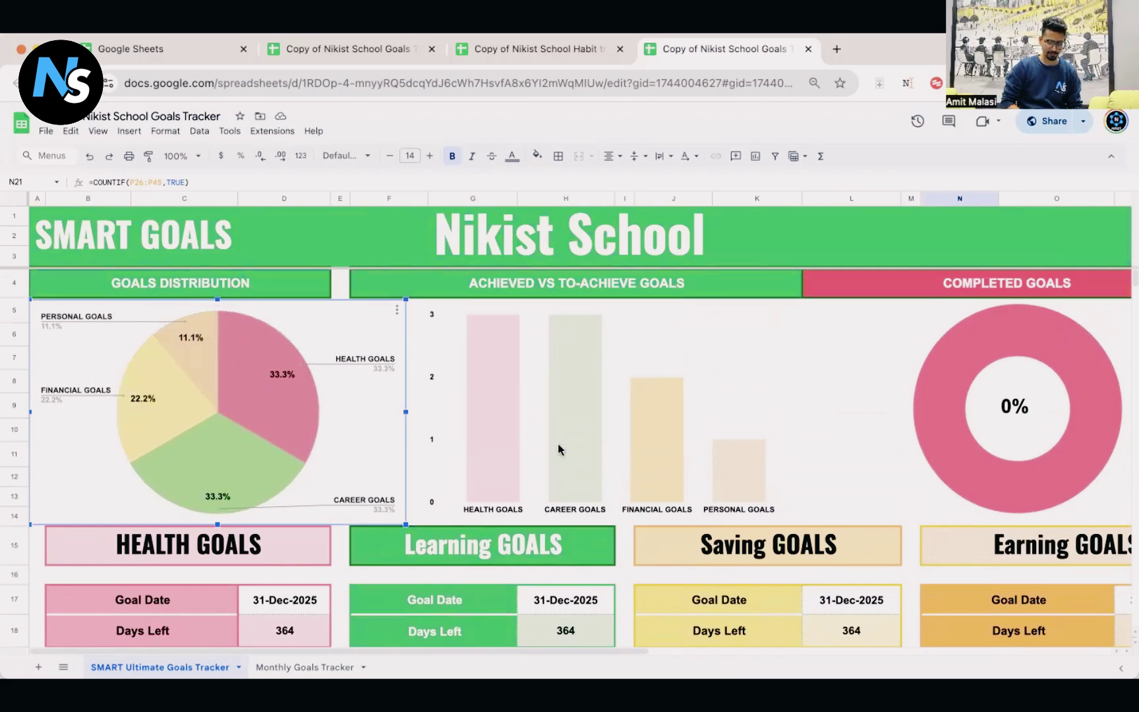
pyautogui.hscroll(5, 557, 445)
pyautogui.scroll(-1, 557, 446)
pyautogui.hscroll(-5, 557, 444)
pyautogui.scroll(1, 557, 444)
pyautogui.scroll(-5, 558, 444)
pyautogui.scroll(5, 557, 445)
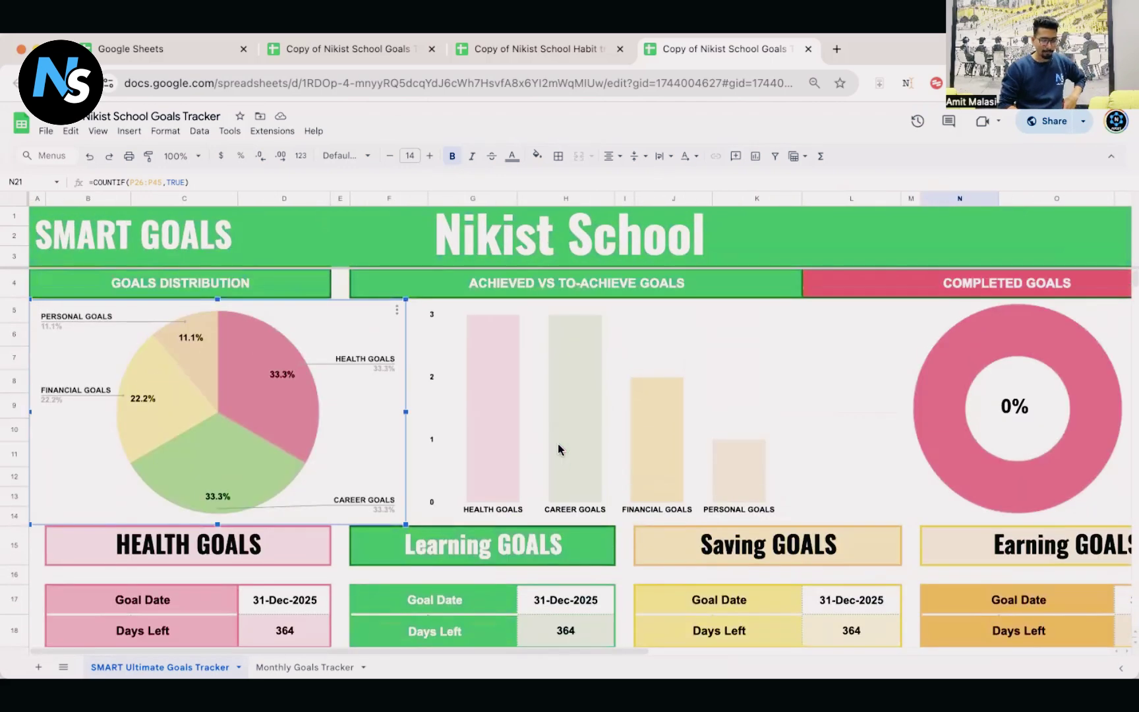
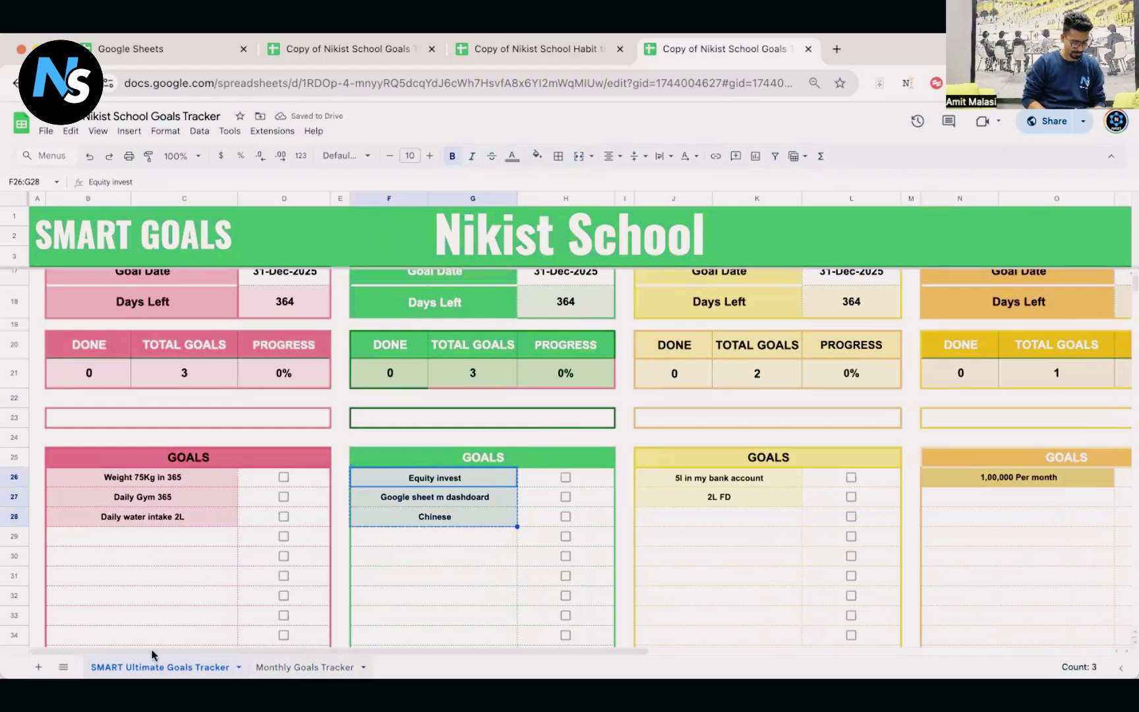
# - Copy the Learning Goals entries "Equity invest", "Google sheet m dashdoard" and "Chinese" into the Monthly Goals Tracker sheet
pyautogui.click(305, 667)
pyautogui.write('Equity invest Google sheet m dashdoard Chinese')
pyautogui.hotkey('alt', 'Up')
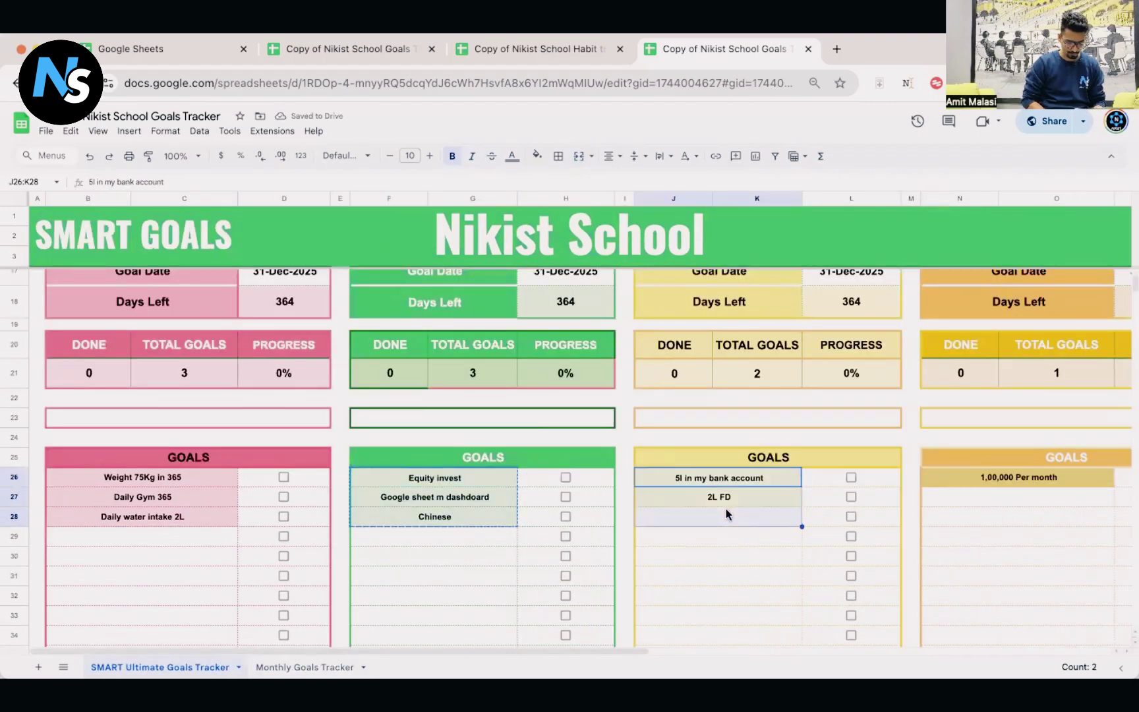
# - Copy the Saving Goals entries "5l in my bank account" and "2L FD" into the Annual Goals list of the Monthly Goals Tracker
pyautogui.hotkey('shift', 'Up')
pyautogui.press('super+c')
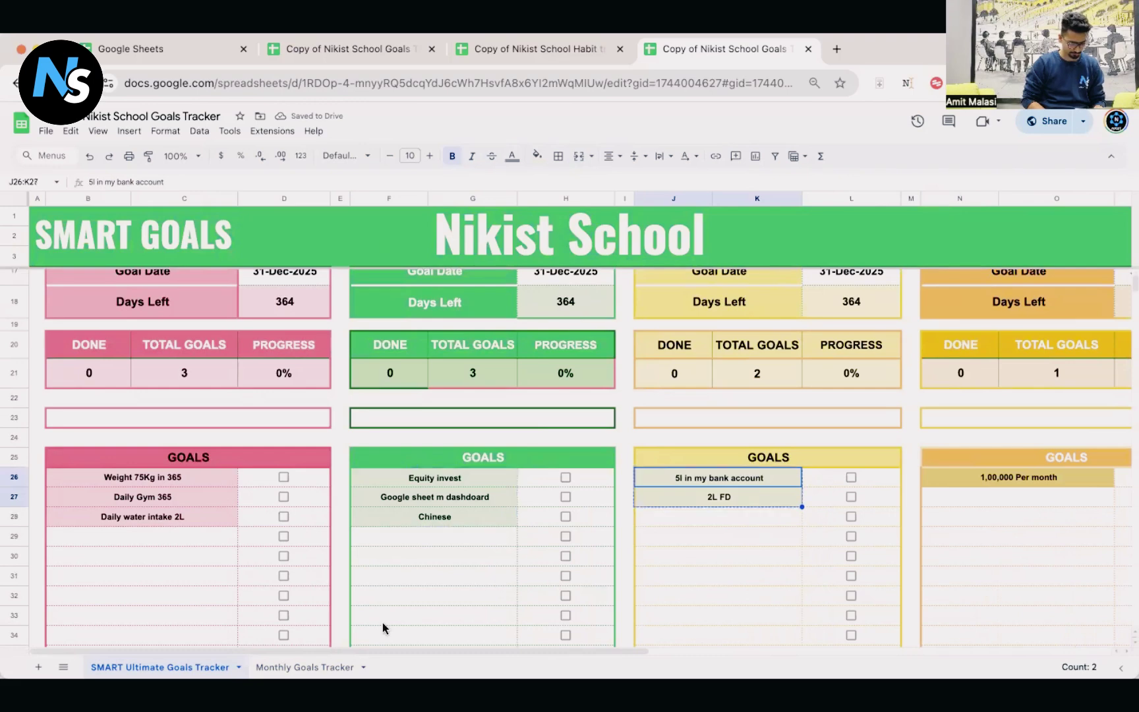
pyautogui.click(312, 666)
pyautogui.click(129, 581)
pyautogui.press('super+v')
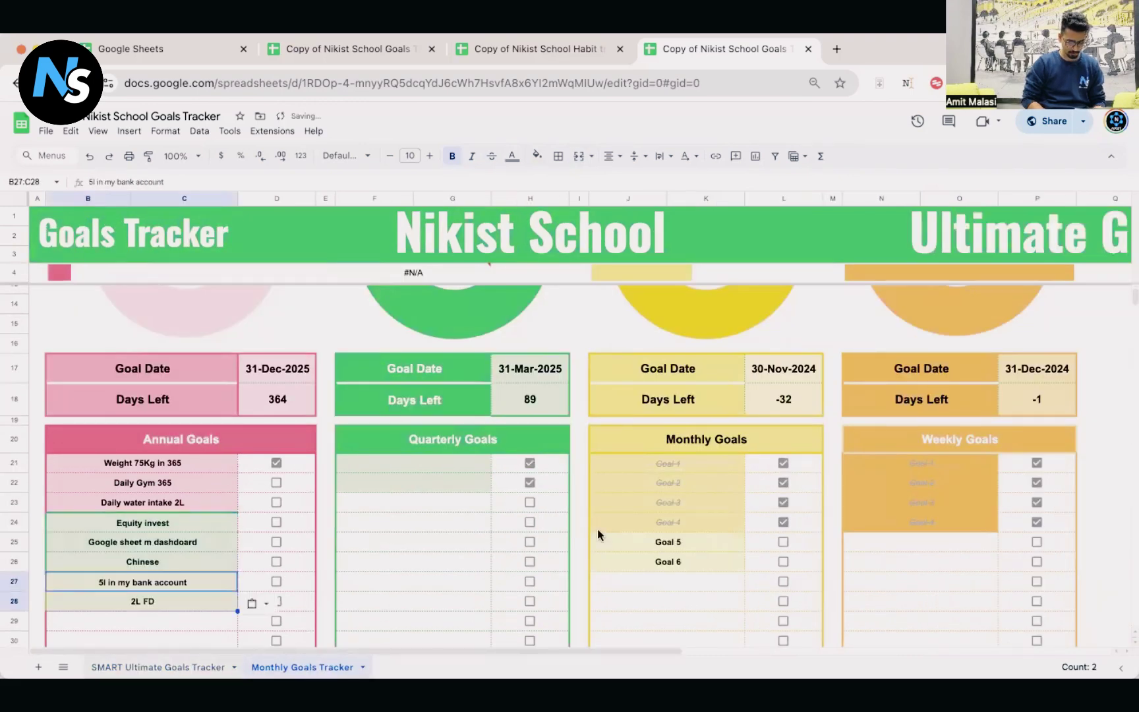
# - Copy the goal "1,00,000 Per month" from the SMART sheet to the end of the Annual Goals list in the Monthly Goals Tracker
pyautogui.hotkey('alt', 'Up')
pyautogui.click(882, 451)
pyautogui.press('super+c')
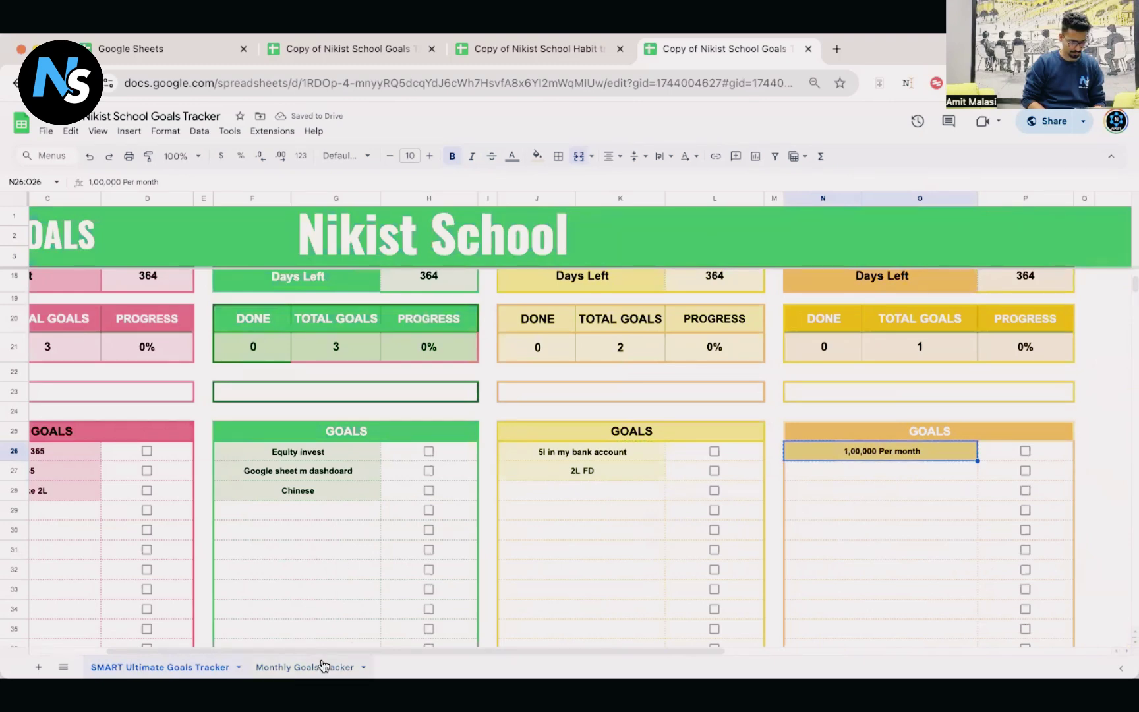
pyautogui.click(322, 662)
# - Untick the checkbox of the annual goal "Weight 75Kg in 365" and those of the first two Quarterly Goals rows
pyautogui.click(276, 462)
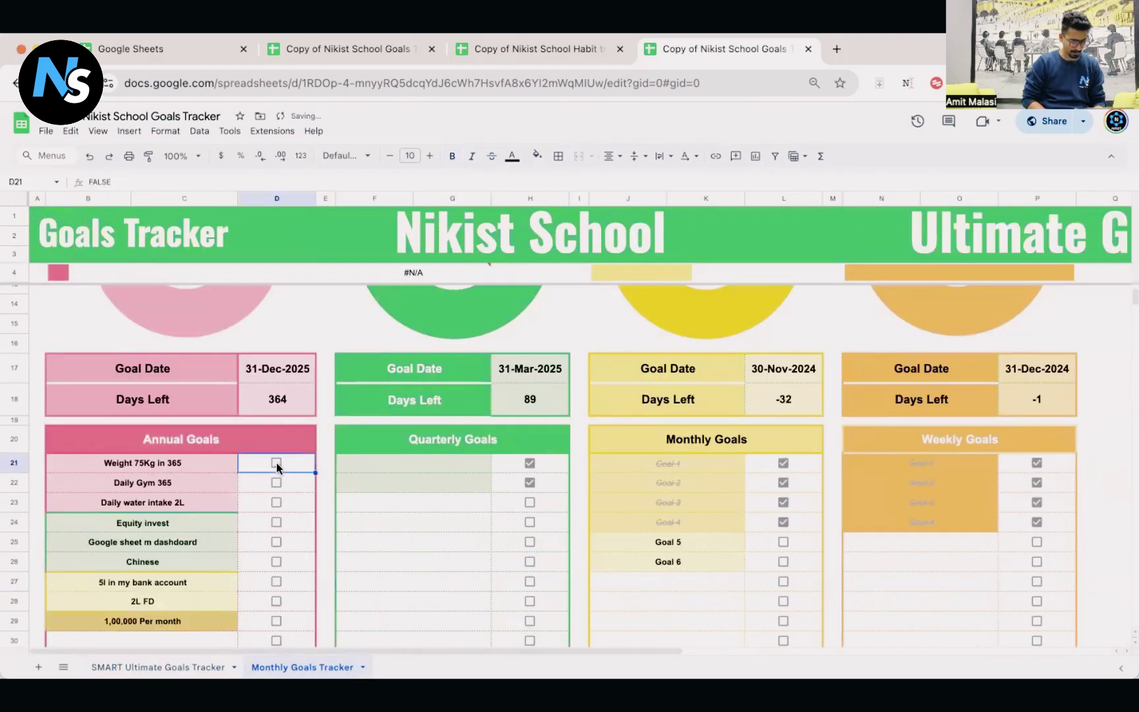
pyautogui.click(276, 463)
pyautogui.scroll(-1, 500, 512)
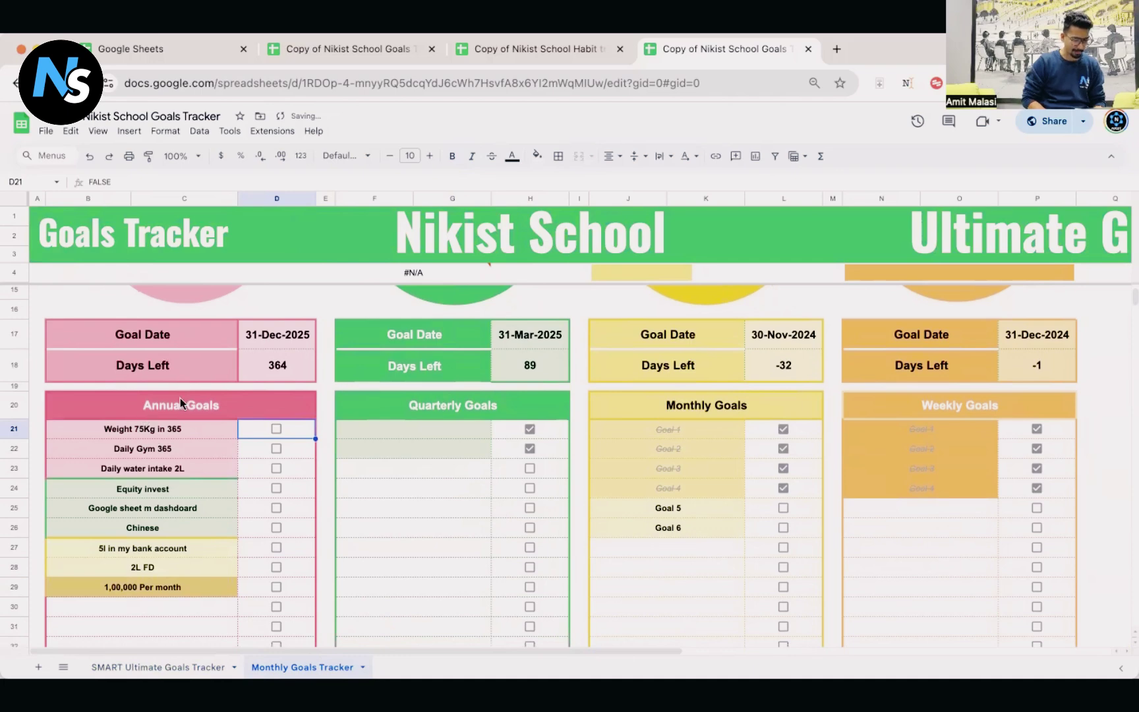
pyautogui.scroll(2, 224, 409)
pyautogui.click(269, 393)
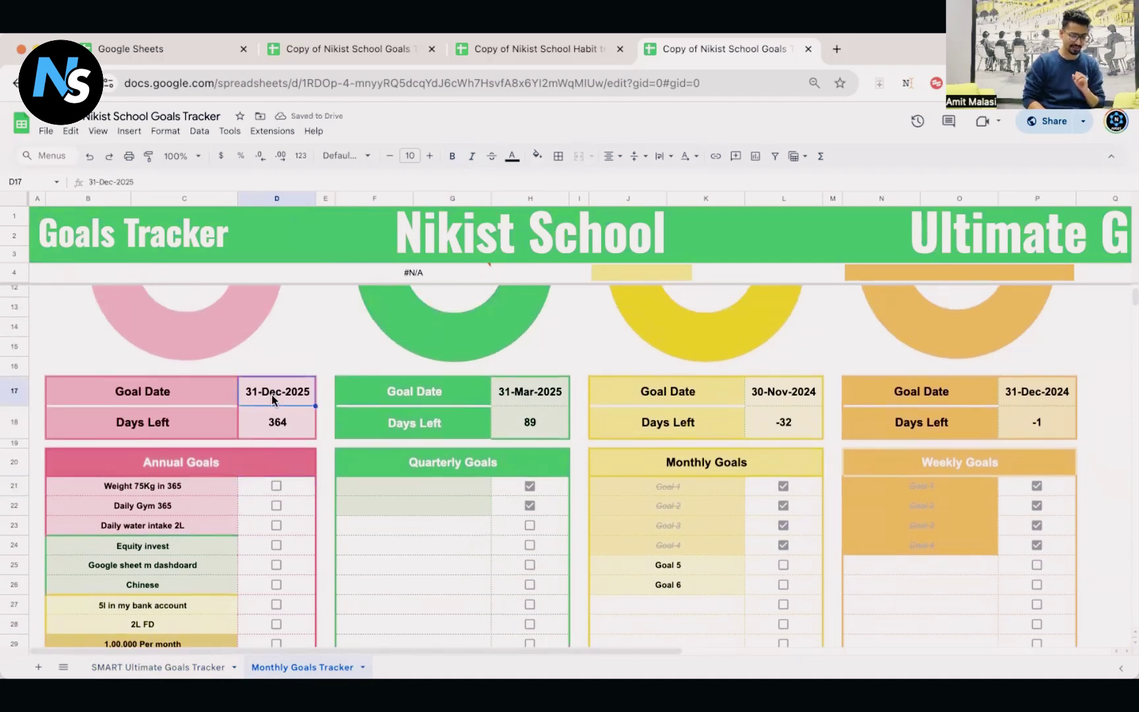
pyautogui.scroll(3, 259, 420)
pyautogui.scroll(-3, 259, 420)
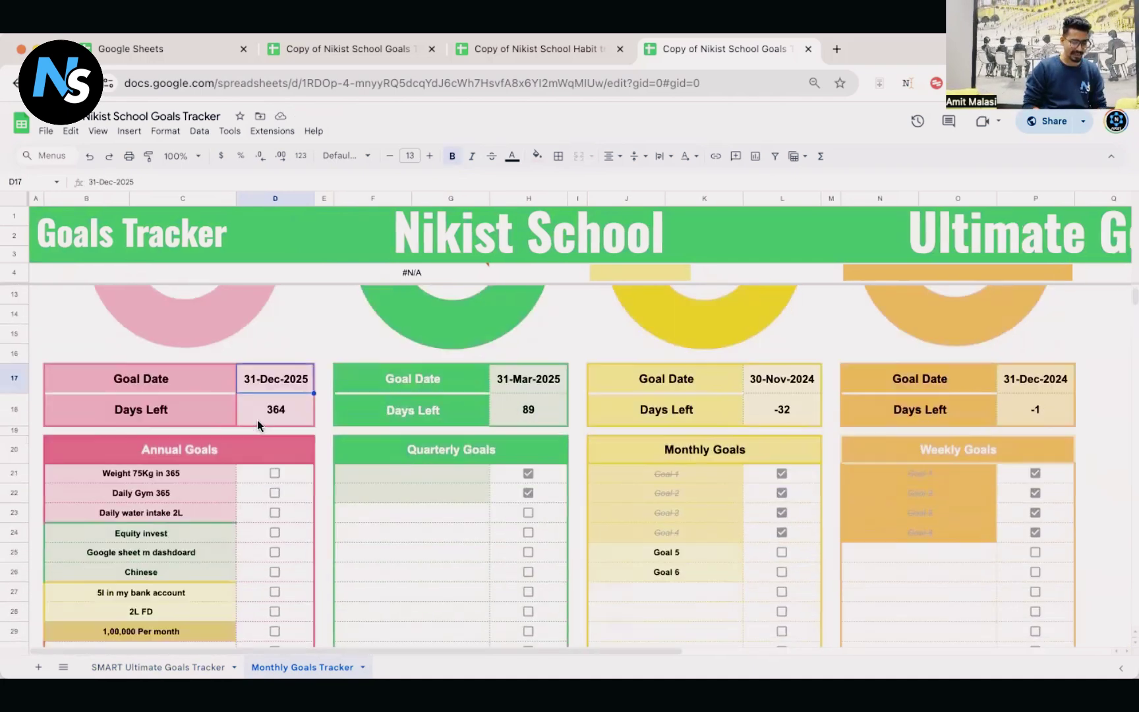
pyautogui.click(154, 431)
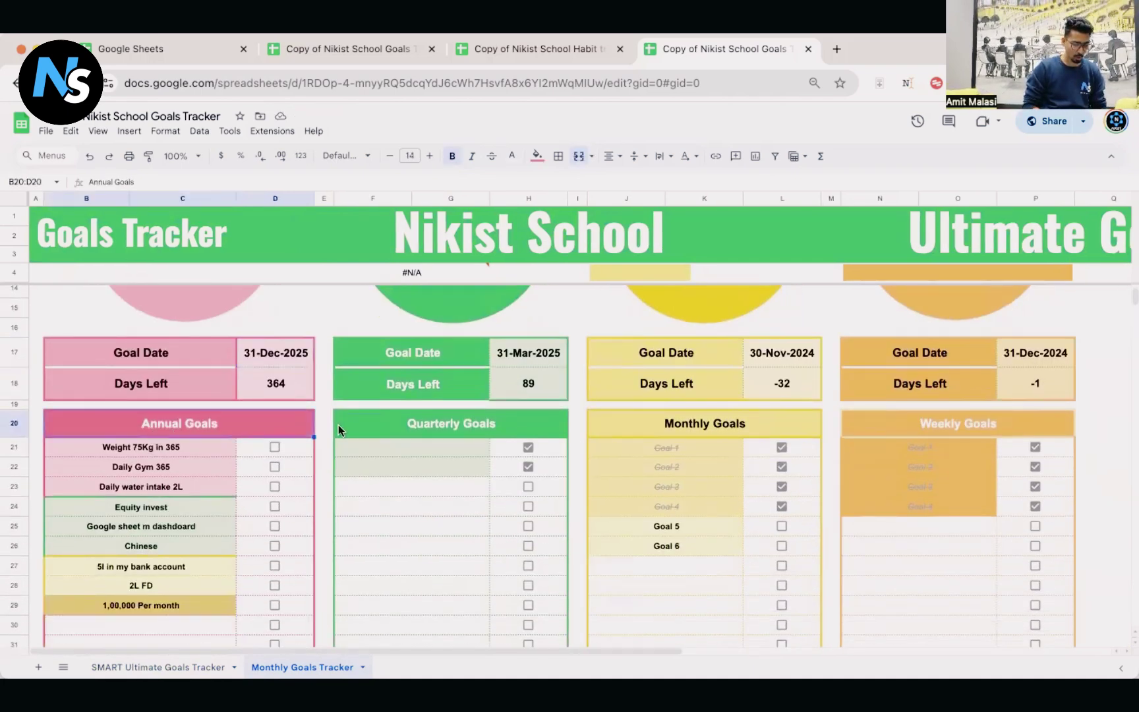
pyautogui.click(531, 448)
pyautogui.click(529, 466)
pyautogui.click(438, 421)
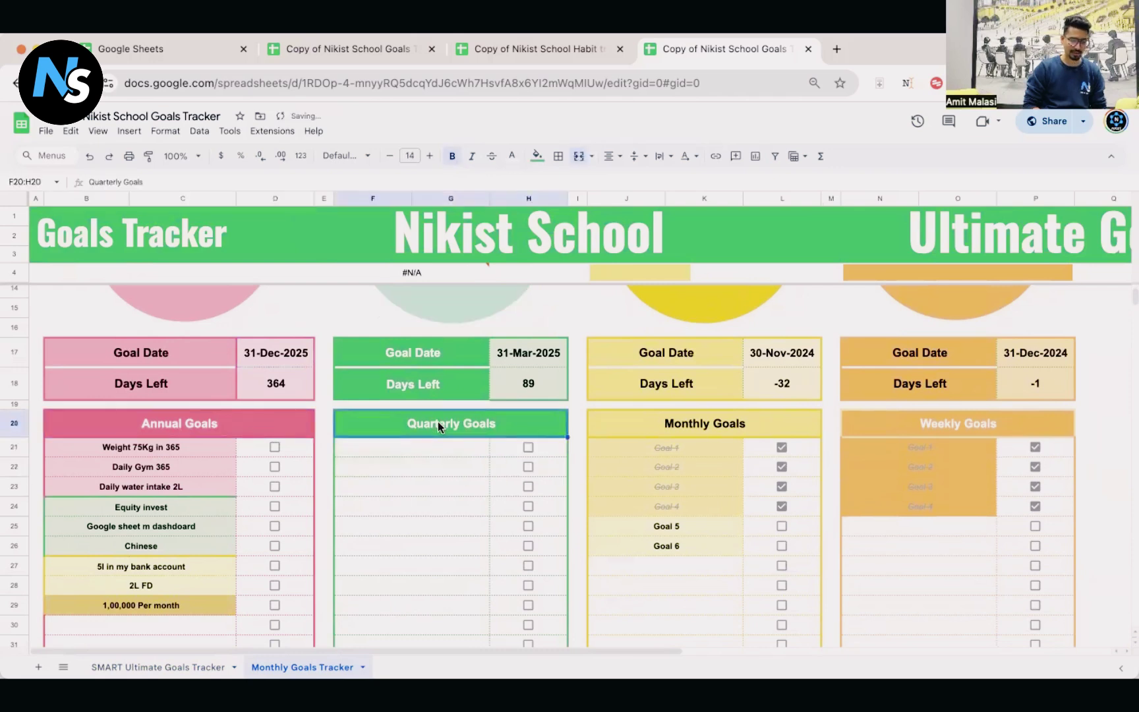
pyautogui.click(152, 425)
pyautogui.click(158, 449)
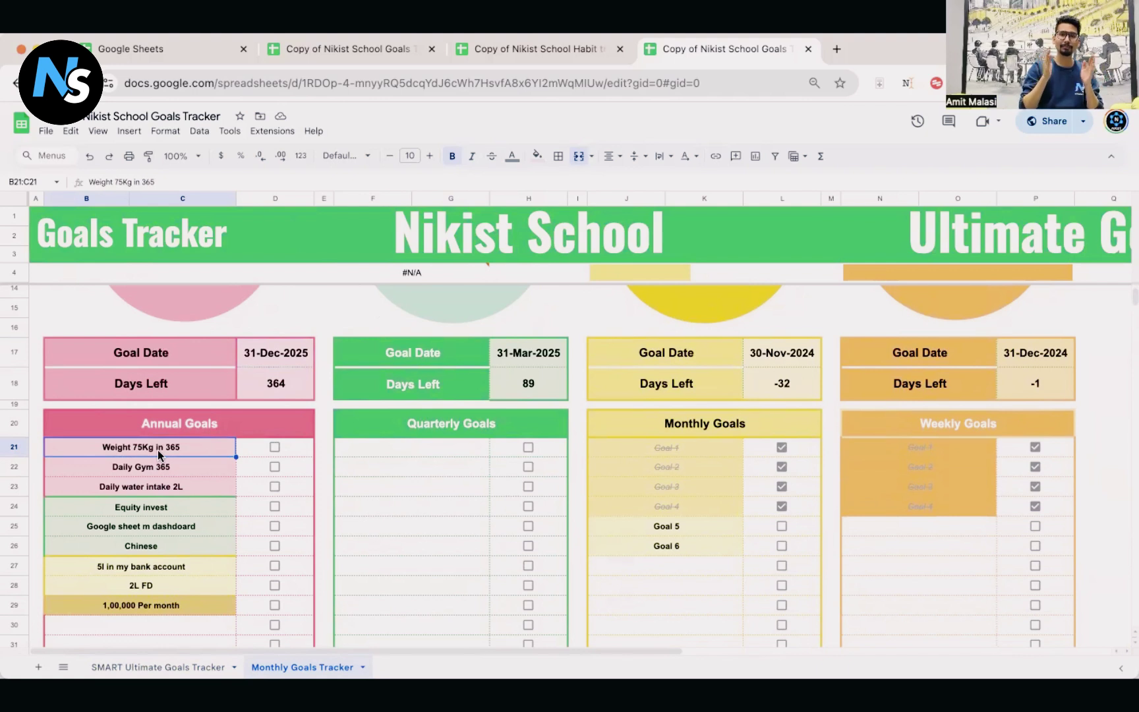
pyautogui.click(375, 447)
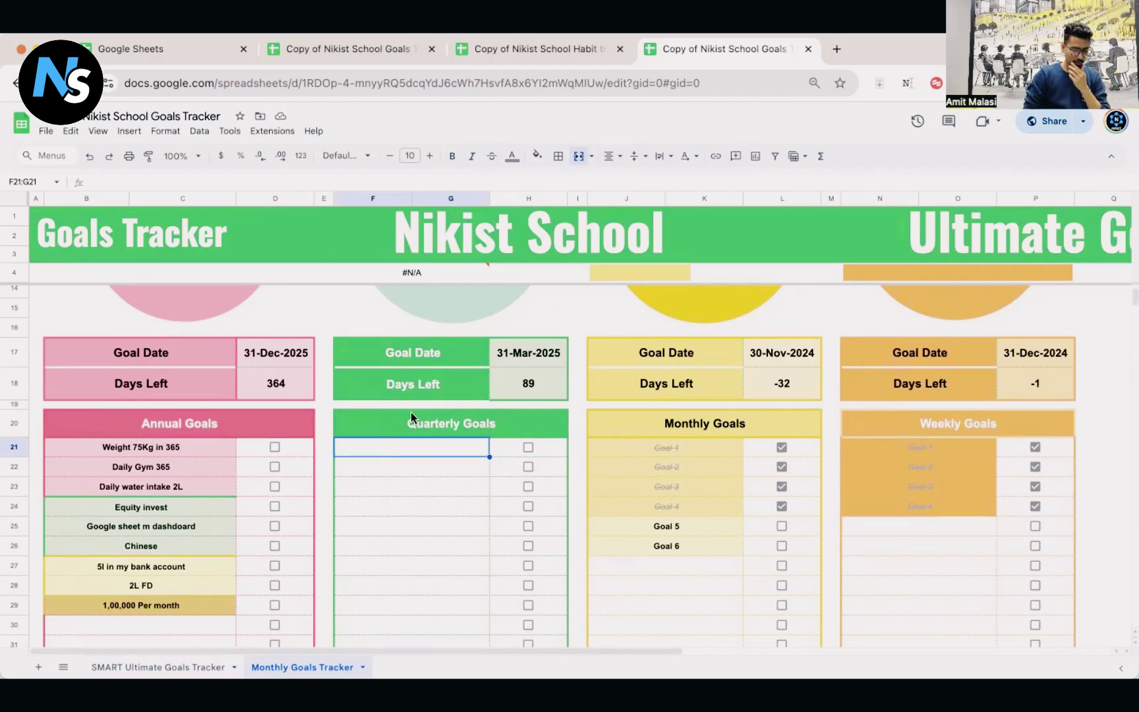
pyautogui.click(523, 361)
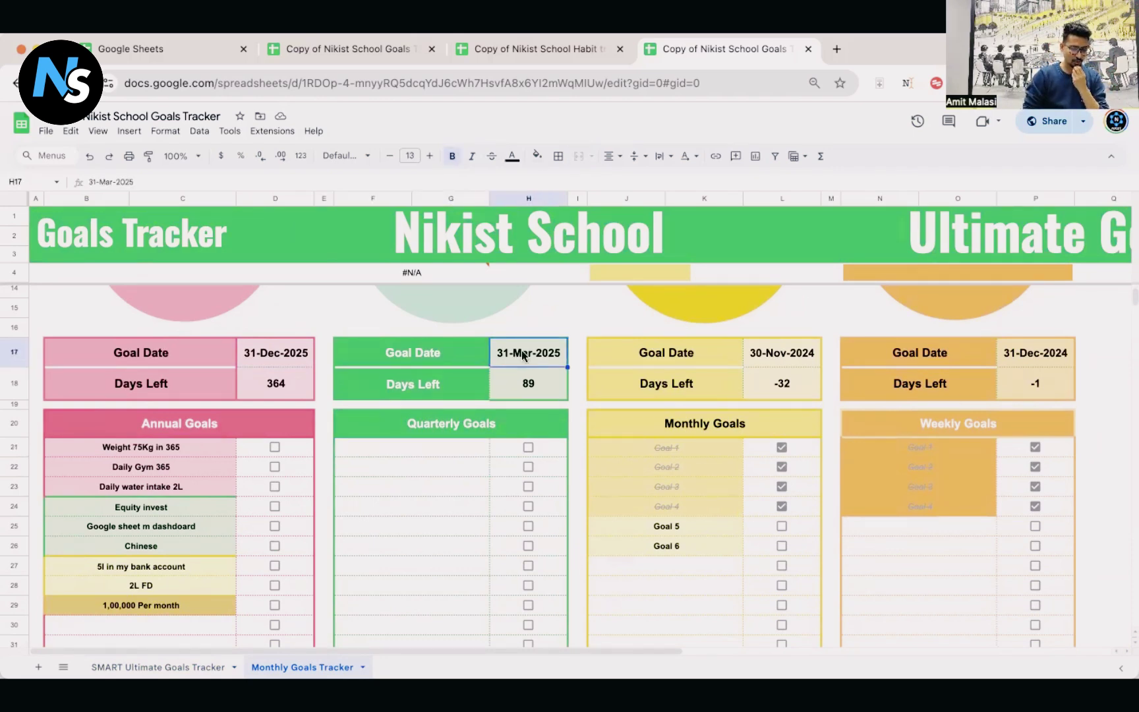
pyautogui.click(534, 394)
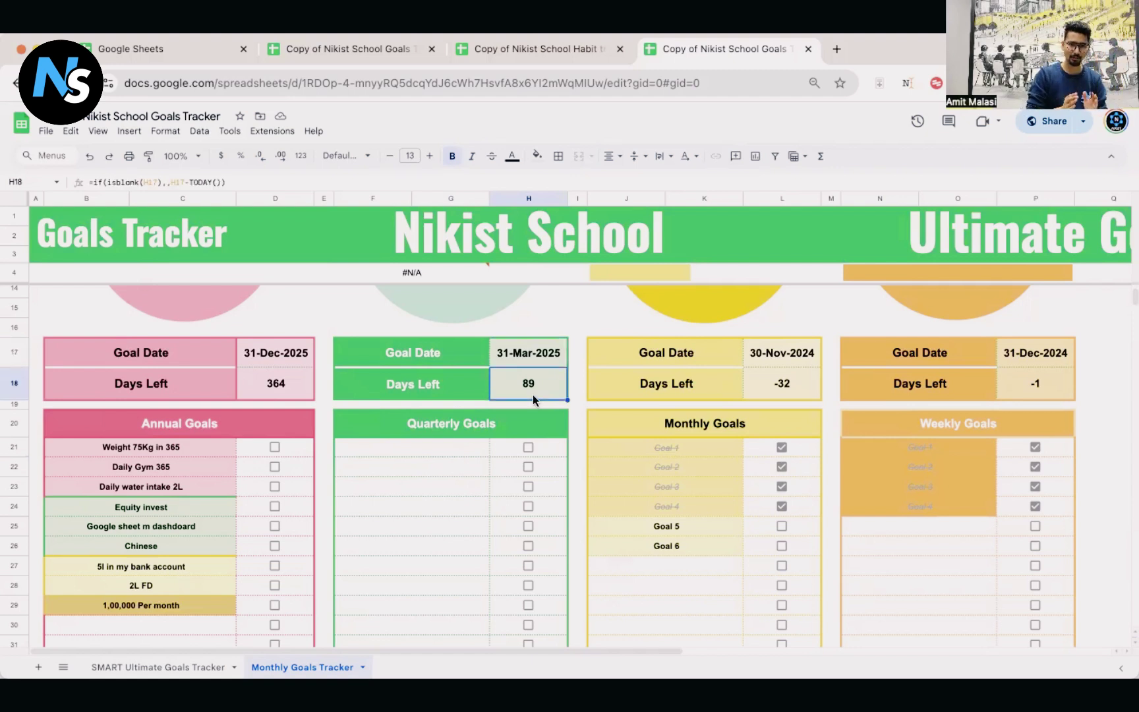
# - Enter "3 Kg weight gain in 3 mon" as the first Quarterly Goals entry, matching the annual weight goal
pyautogui.click(188, 445)
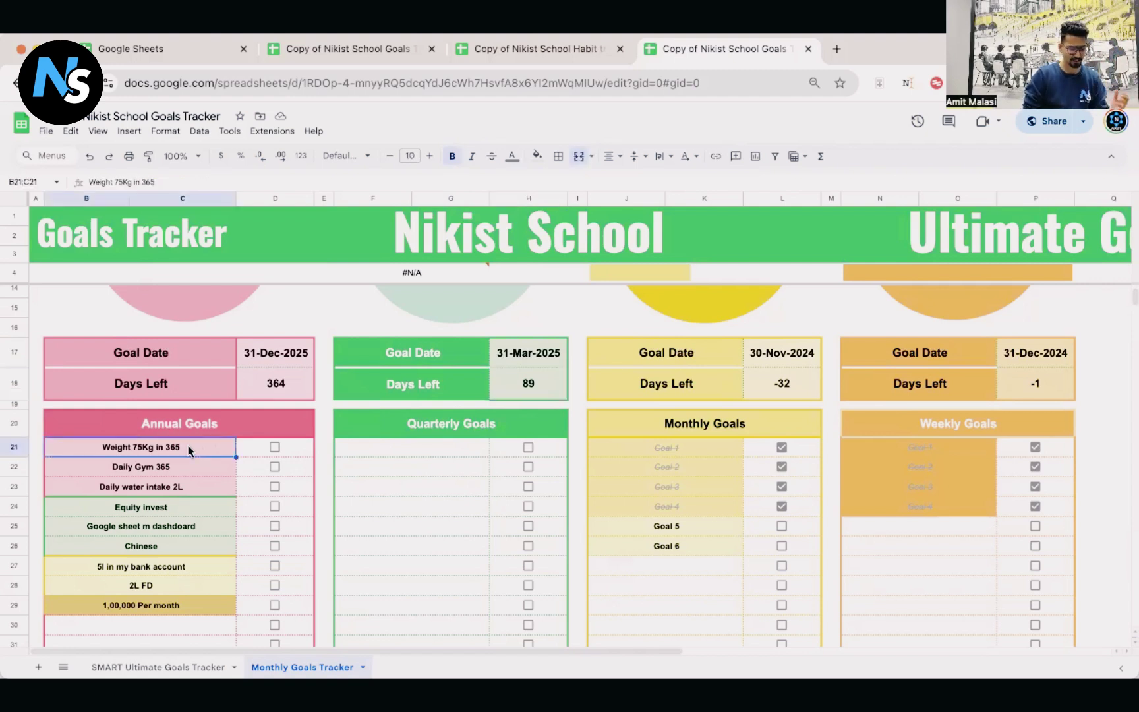
pyautogui.click(359, 450)
pyautogui.doubleClick(360, 450)
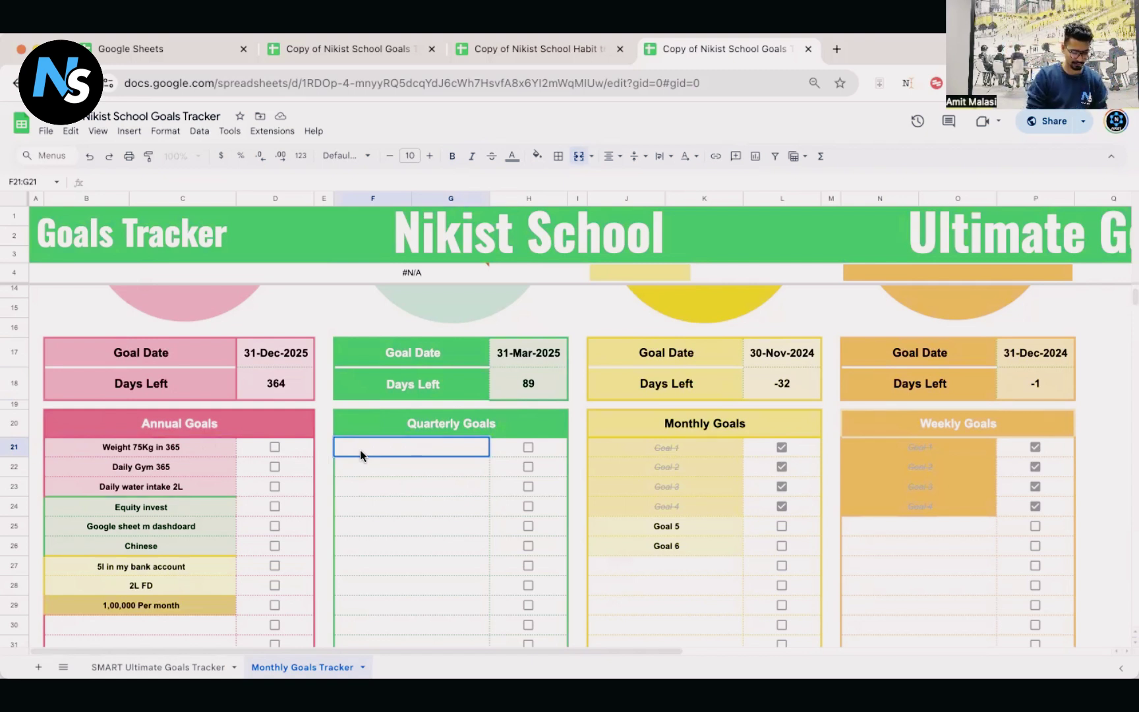
pyautogui.write('3')
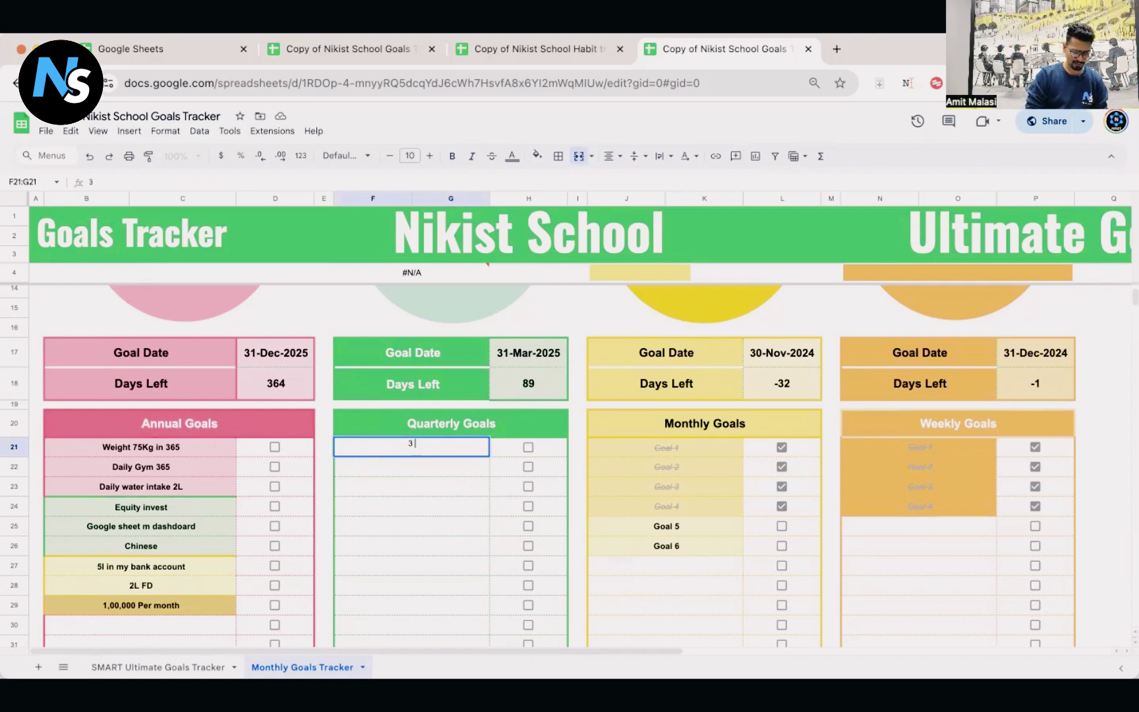
pyautogui.write(' Kg we')
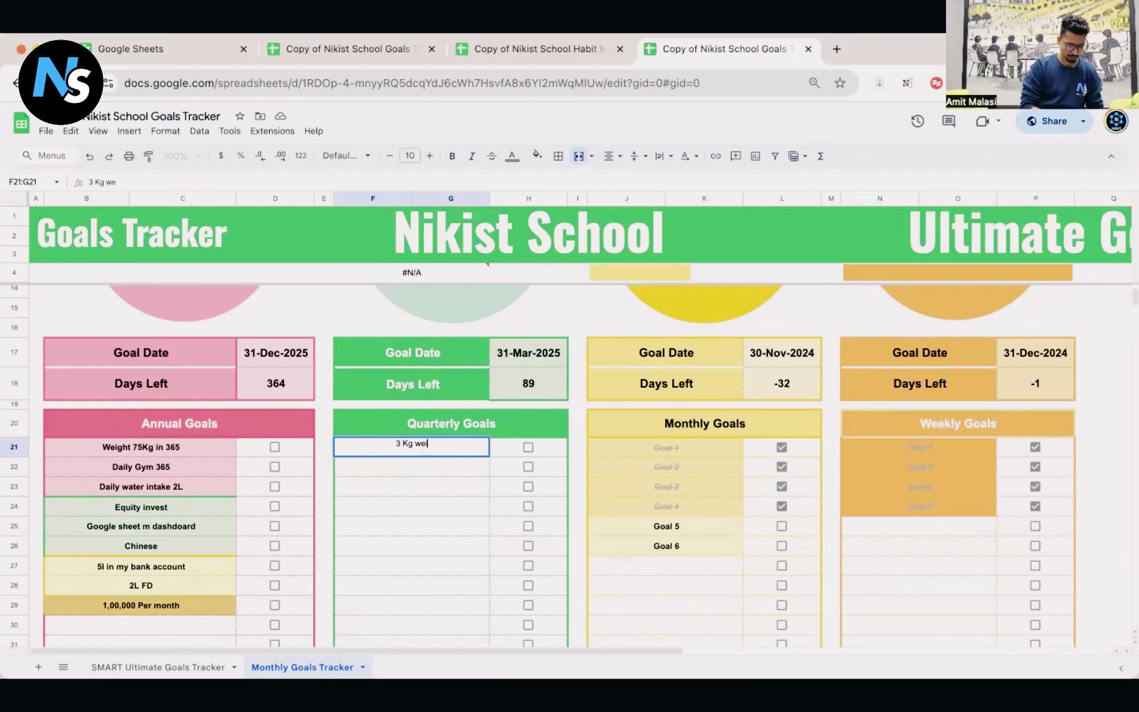
pyautogui.write('ight gain')
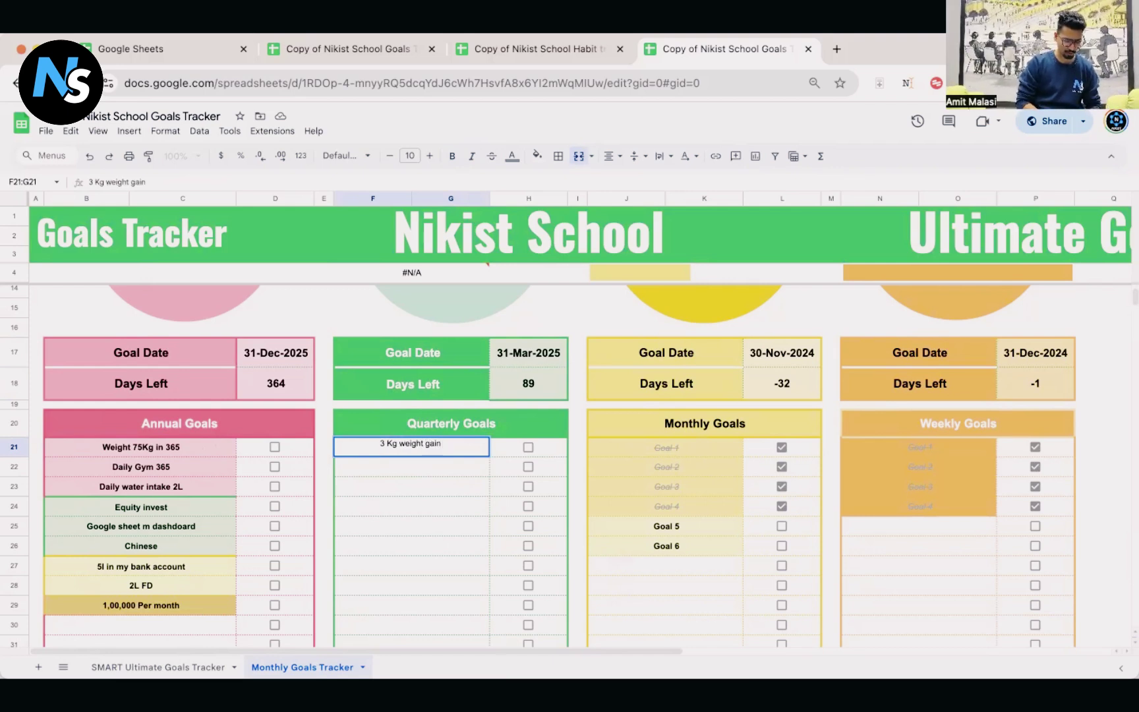
pyautogui.write(' in 3 d')
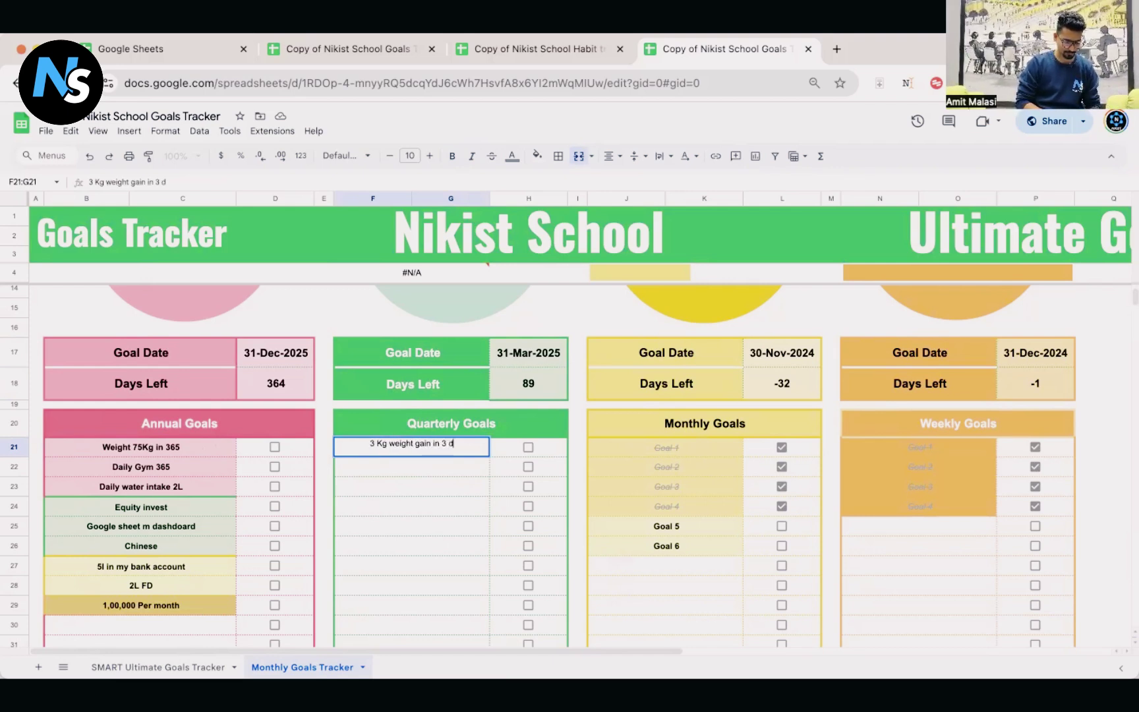
pyautogui.press('BackSpace')
pyautogui.write('moynh')
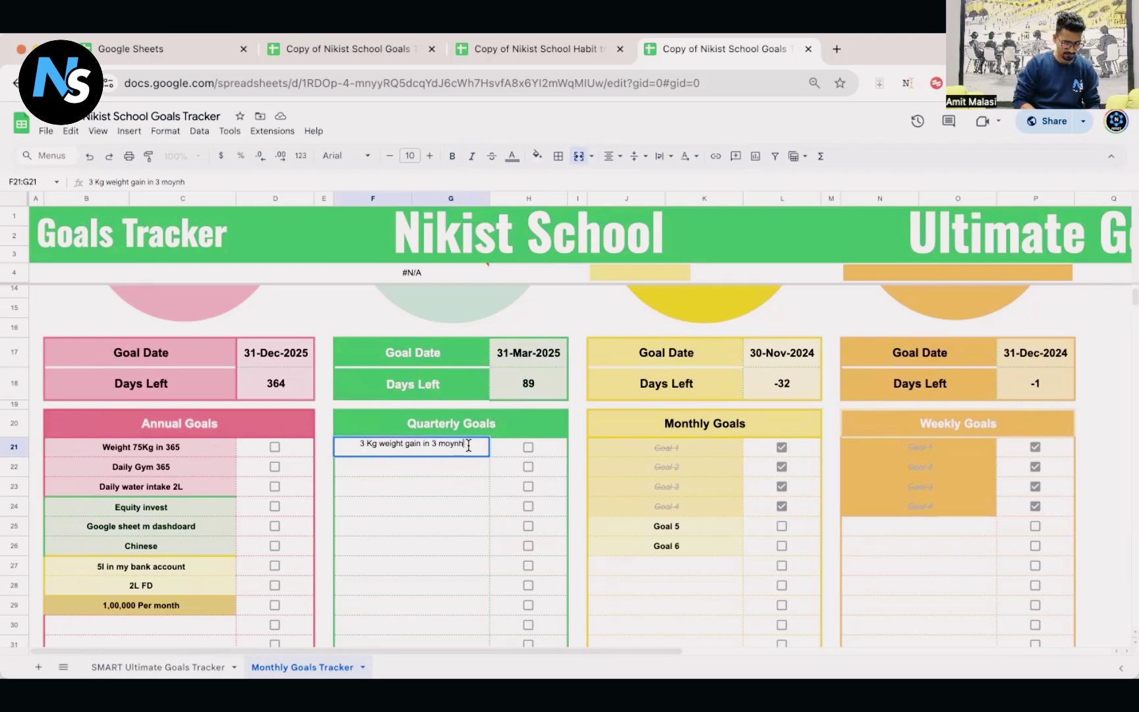
pyautogui.press('BackSpace')
pyautogui.press('BackSpace')
pyautogui.press('BackSpace')
pyautogui.write('nh')
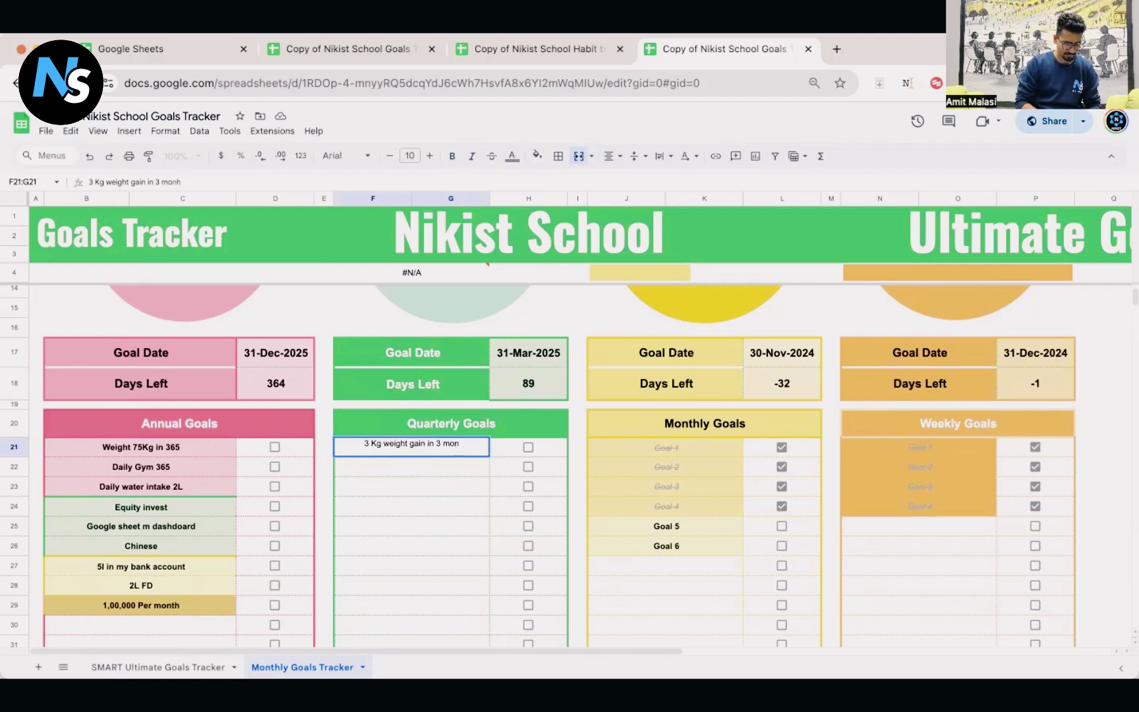
# - Enter "Daily gym 90 days" as the second Quarterly Goals entry
pyautogui.click(125, 468)
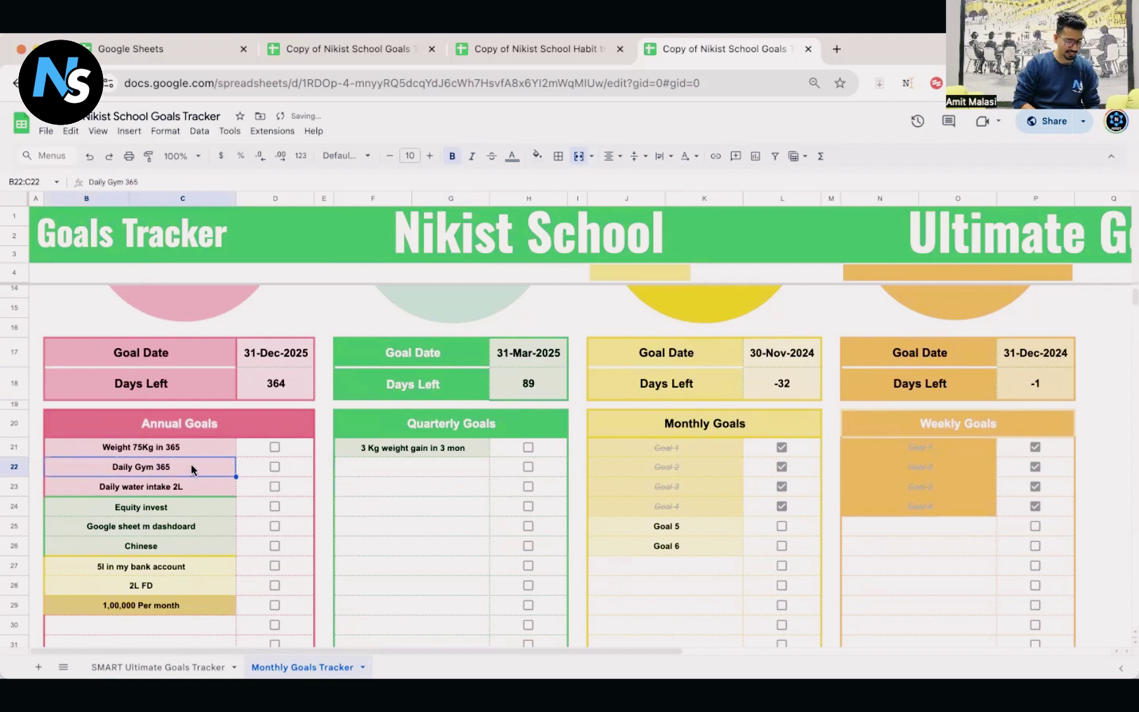
pyautogui.click(387, 464)
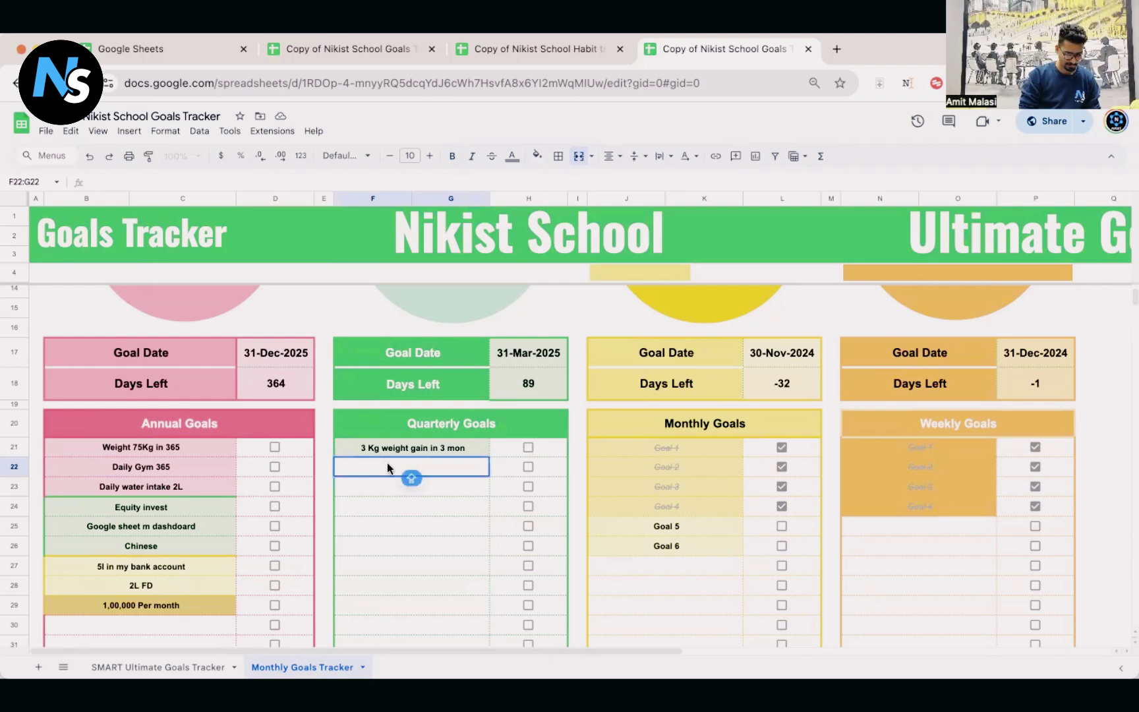
pyautogui.write('Daily ')
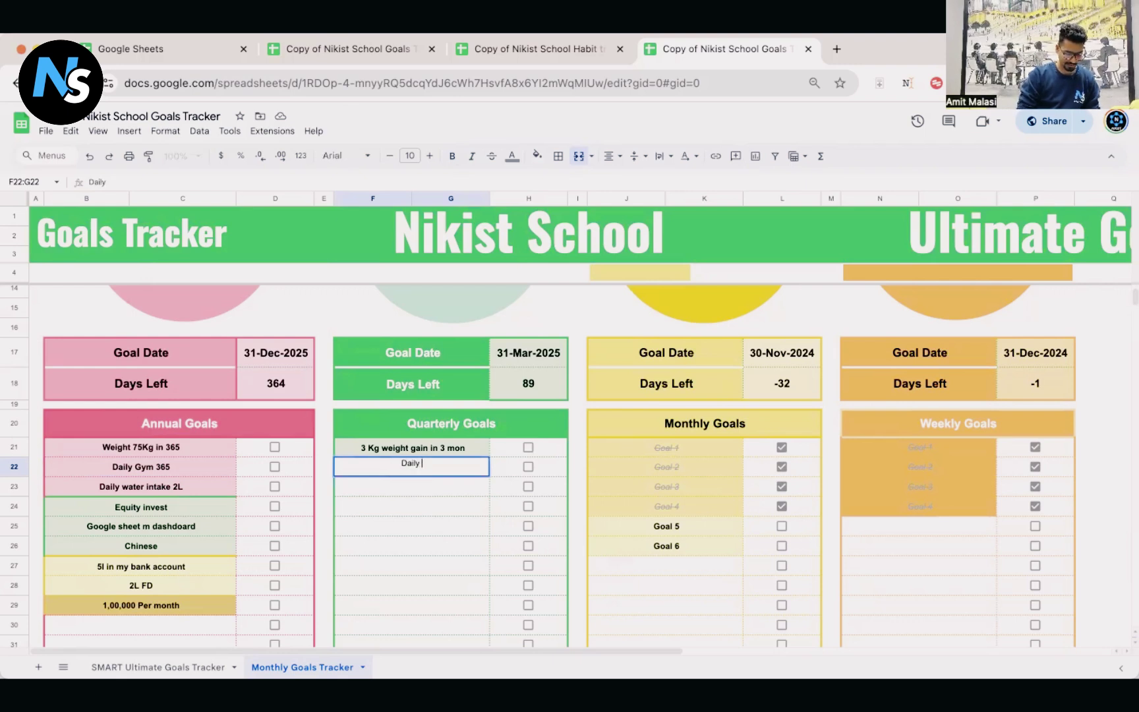
pyautogui.write('90 days')
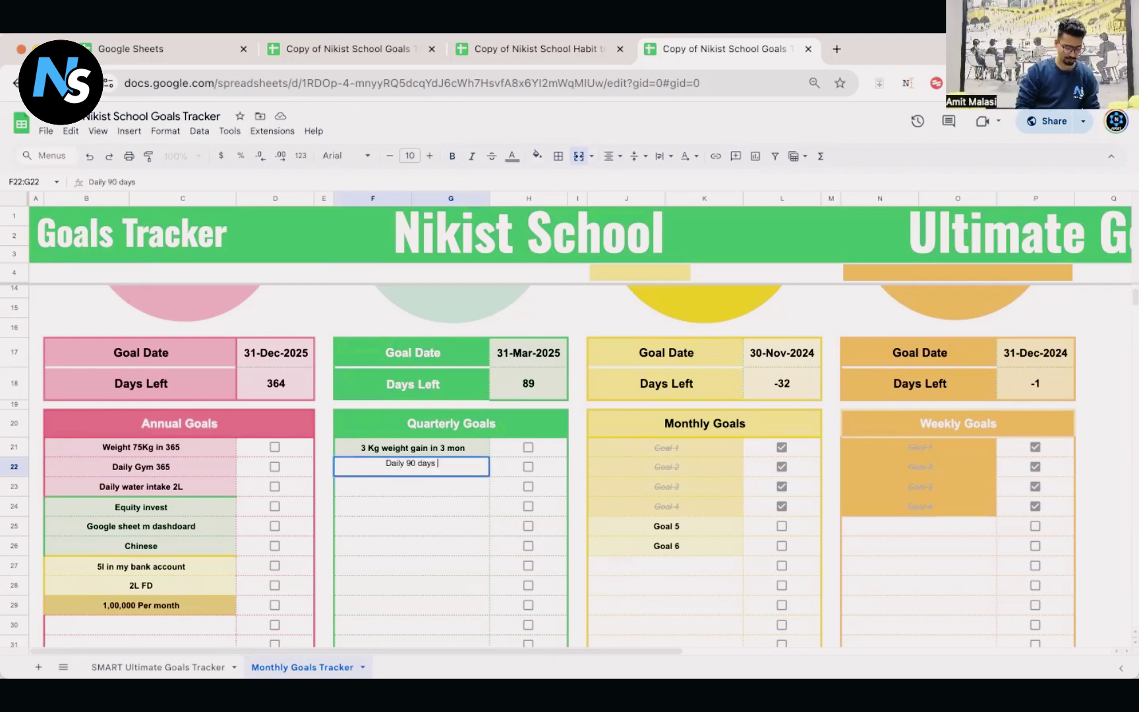
pyautogui.click(403, 463)
pyautogui.write('gym')
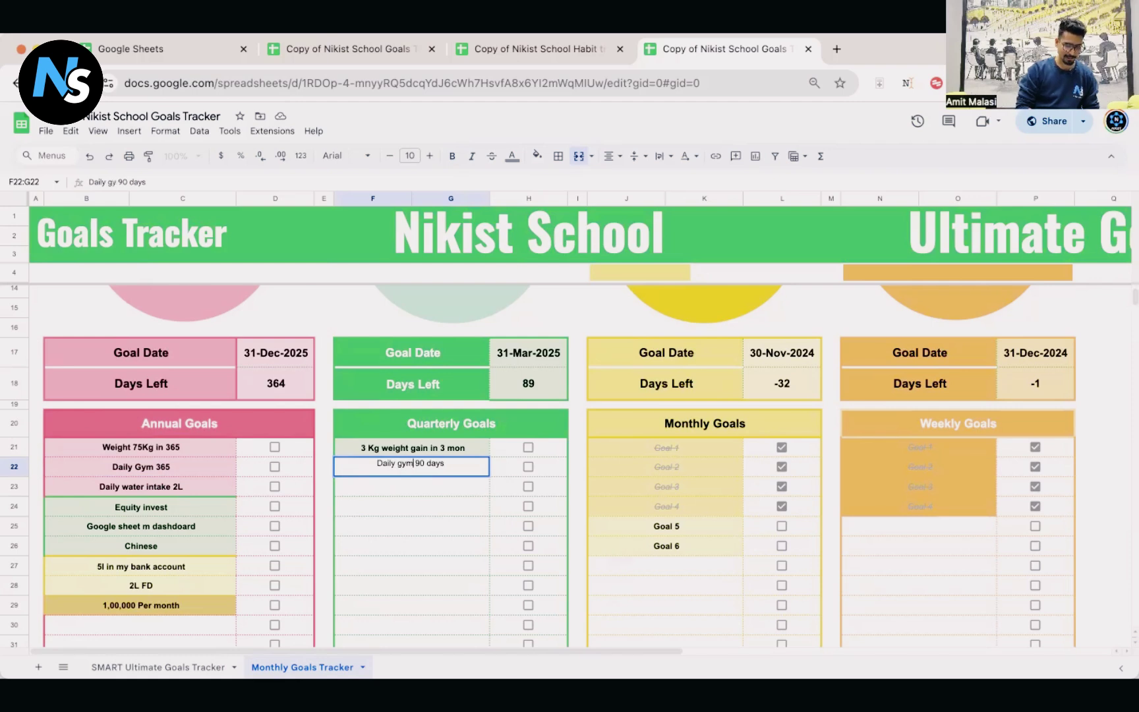
pyautogui.click(429, 549)
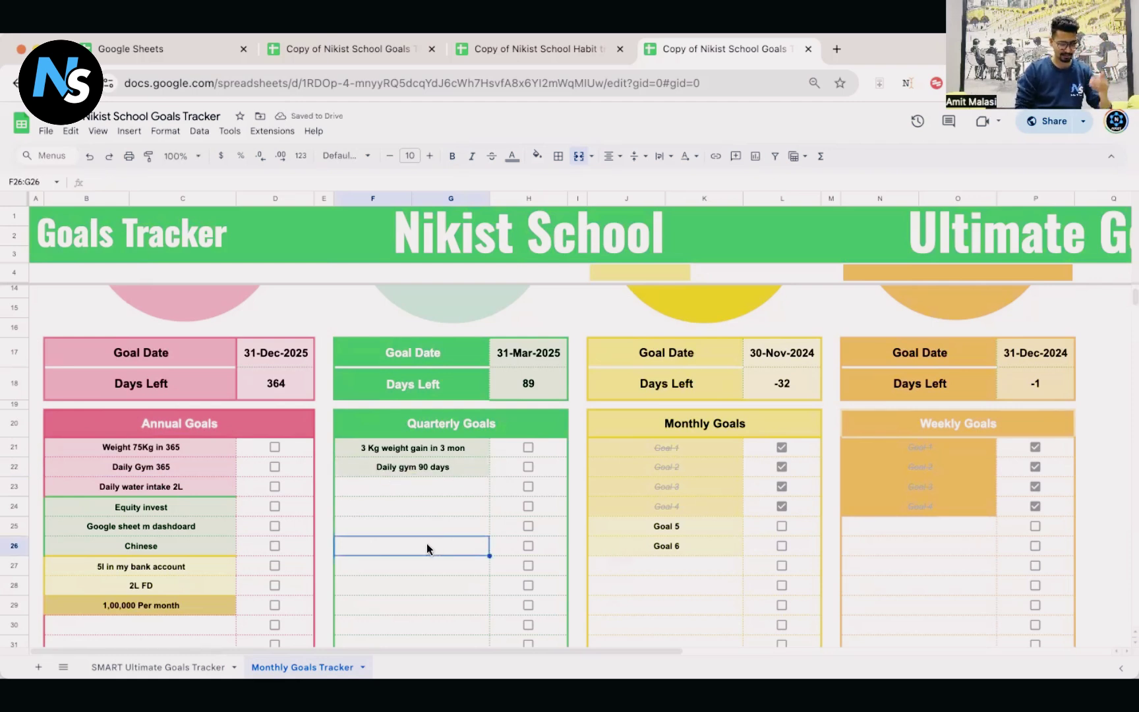
# - Enter "90 days water 2l" as the third Quarterly Goals entry, matching the annual water intake goal
pyautogui.click(210, 491)
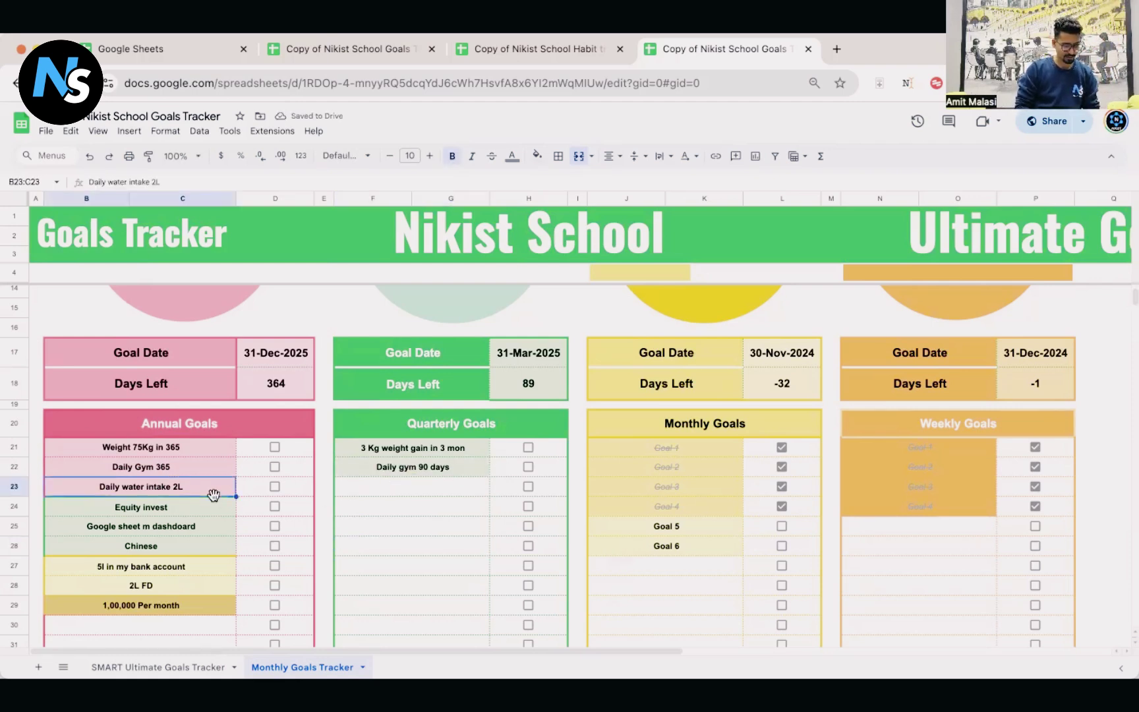
pyautogui.doubleClick(380, 482)
pyautogui.press('capslock')
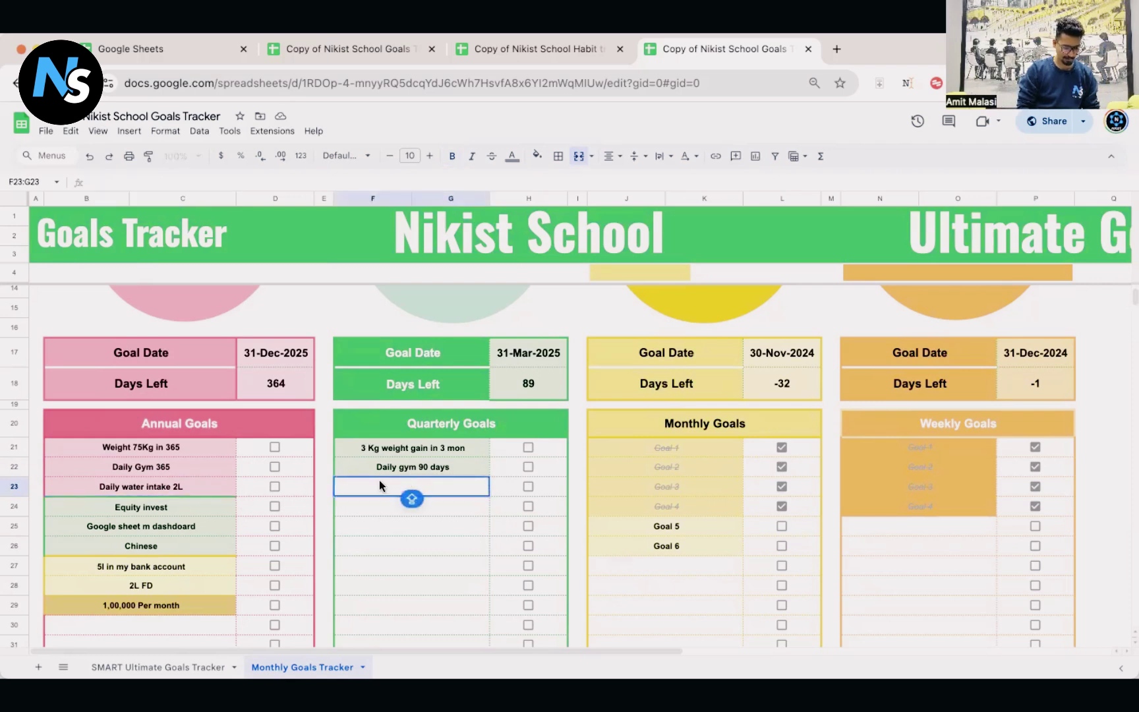
pyautogui.write('90 da')
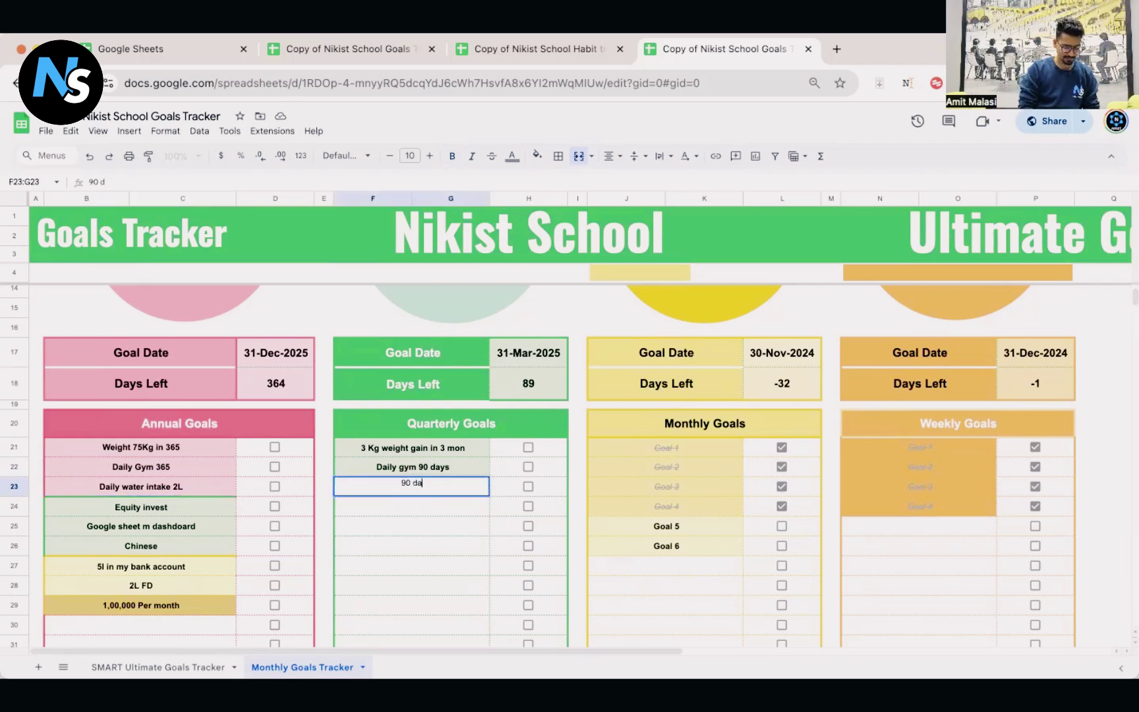
pyautogui.write('ys water 2l')
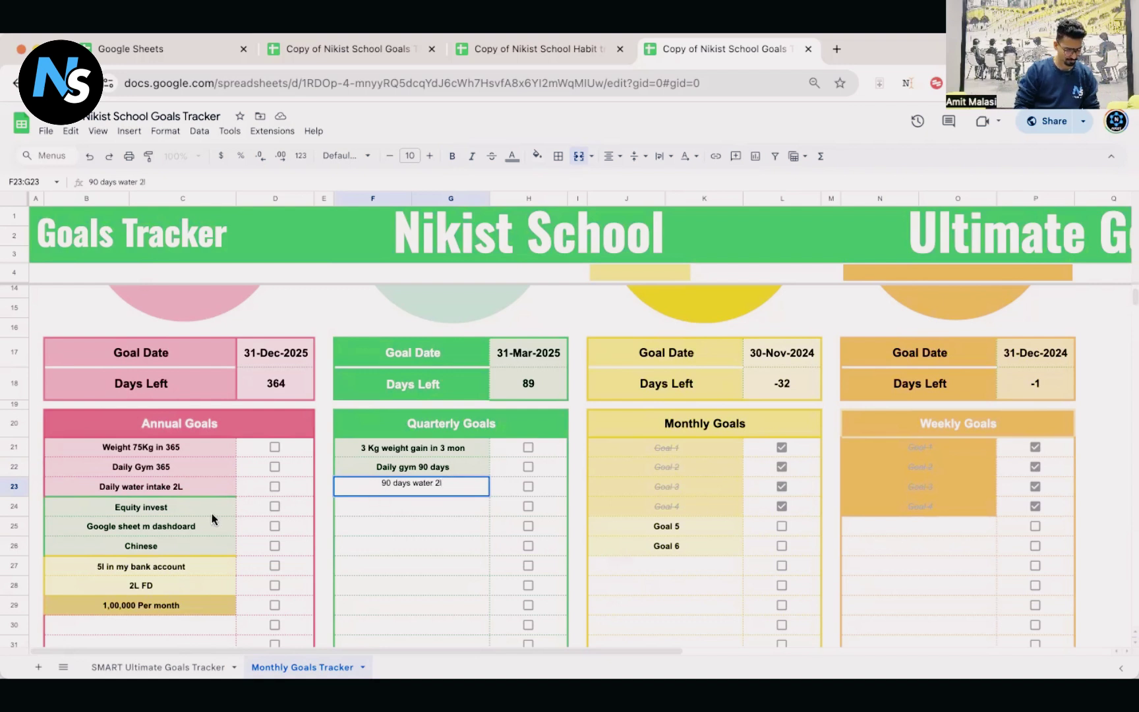
pyautogui.click(108, 513)
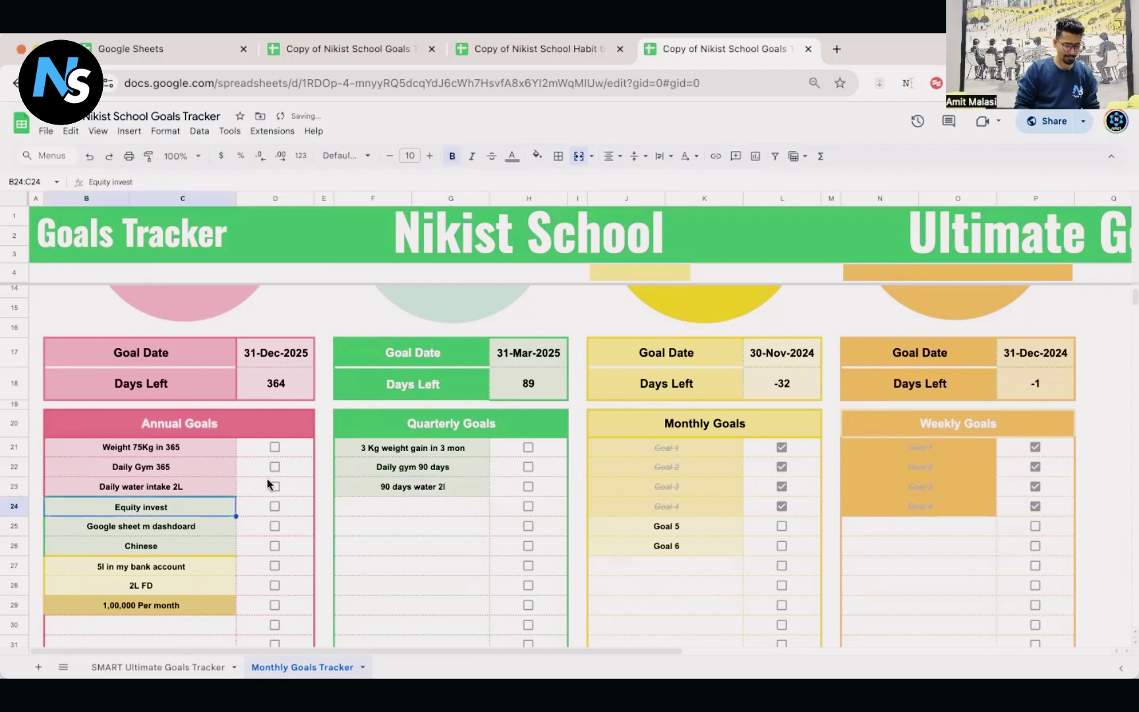
pyautogui.click(397, 510)
pyautogui.click(178, 519)
pyautogui.click(184, 495)
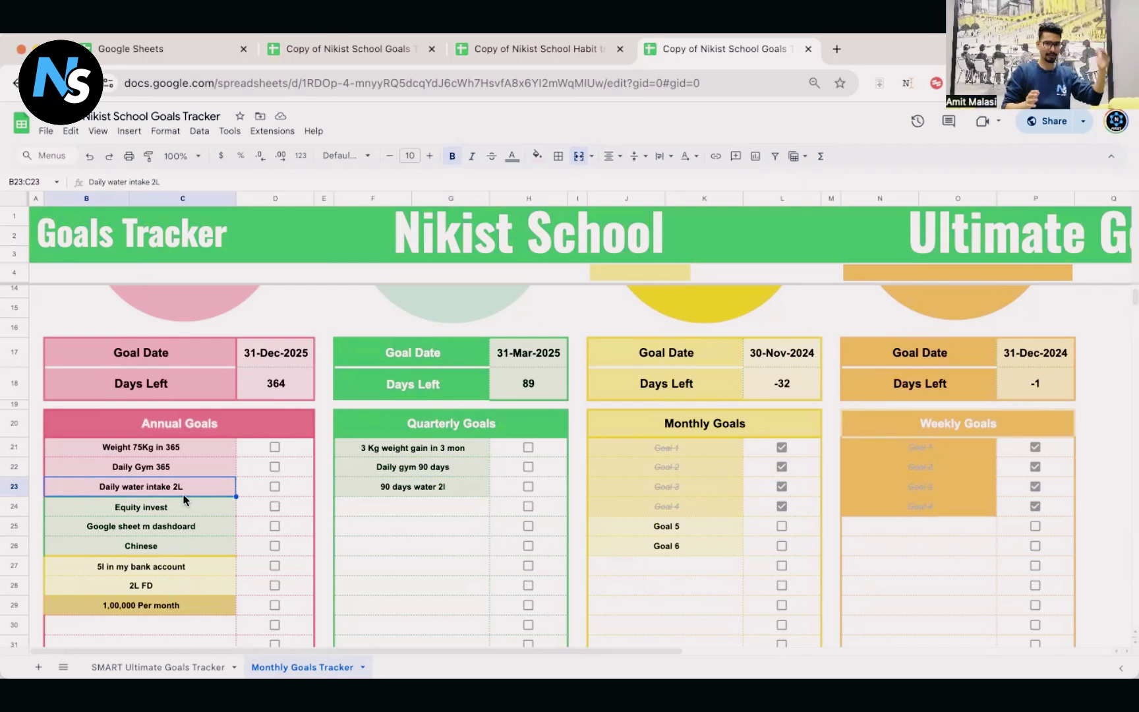
pyautogui.click(397, 513)
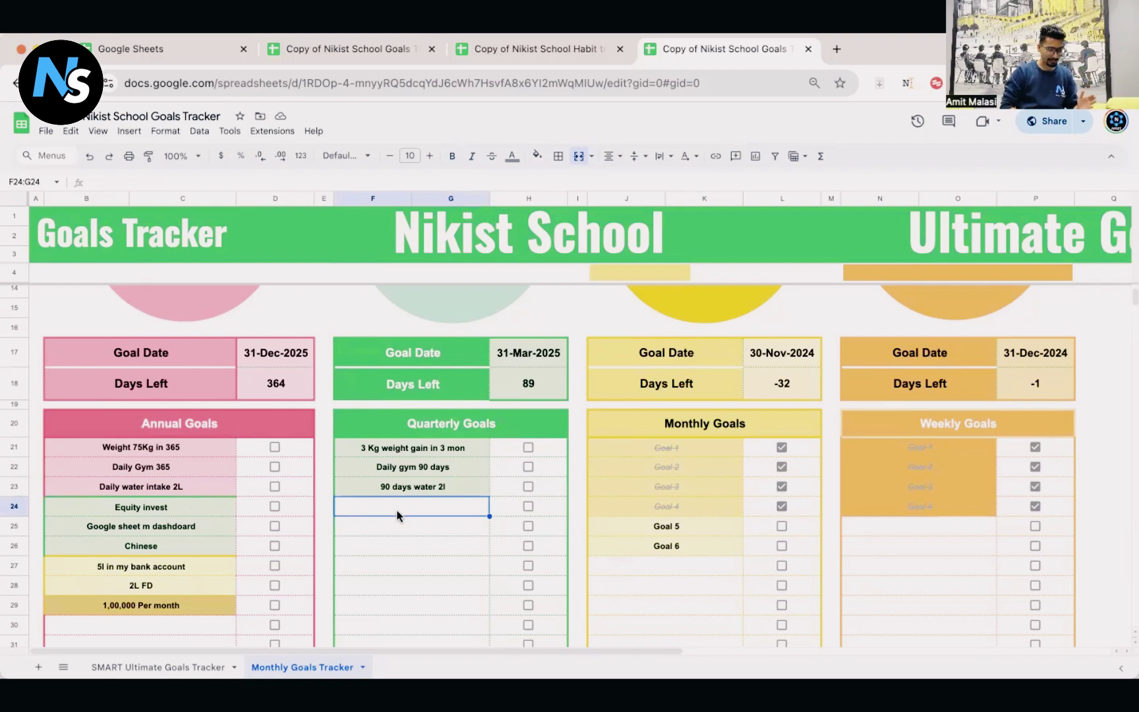
pyautogui.click(191, 508)
pyautogui.click(166, 531)
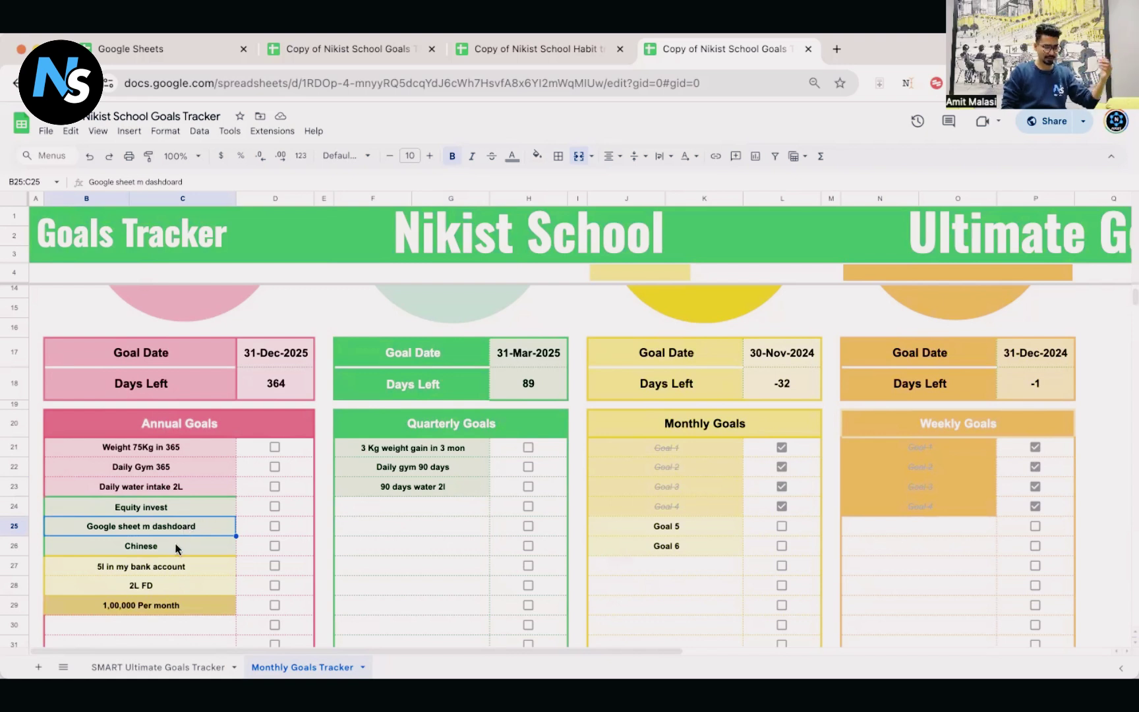
pyautogui.click(177, 547)
pyautogui.click(166, 511)
pyautogui.click(166, 531)
pyautogui.click(168, 551)
pyautogui.click(166, 509)
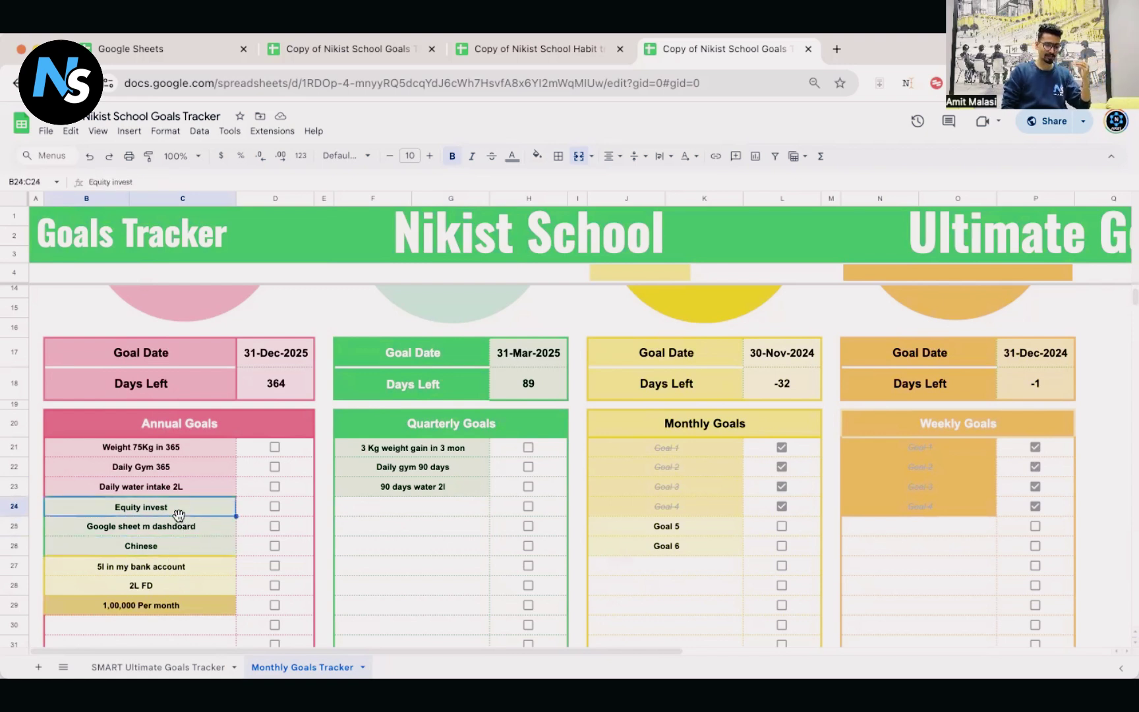
pyautogui.click(178, 532)
pyautogui.click(178, 546)
# - Enter "Google Sheet dash" as the fourth Quarterly Goals entry, matching the annual Google Sheets dashboard goal
pyautogui.click(392, 507)
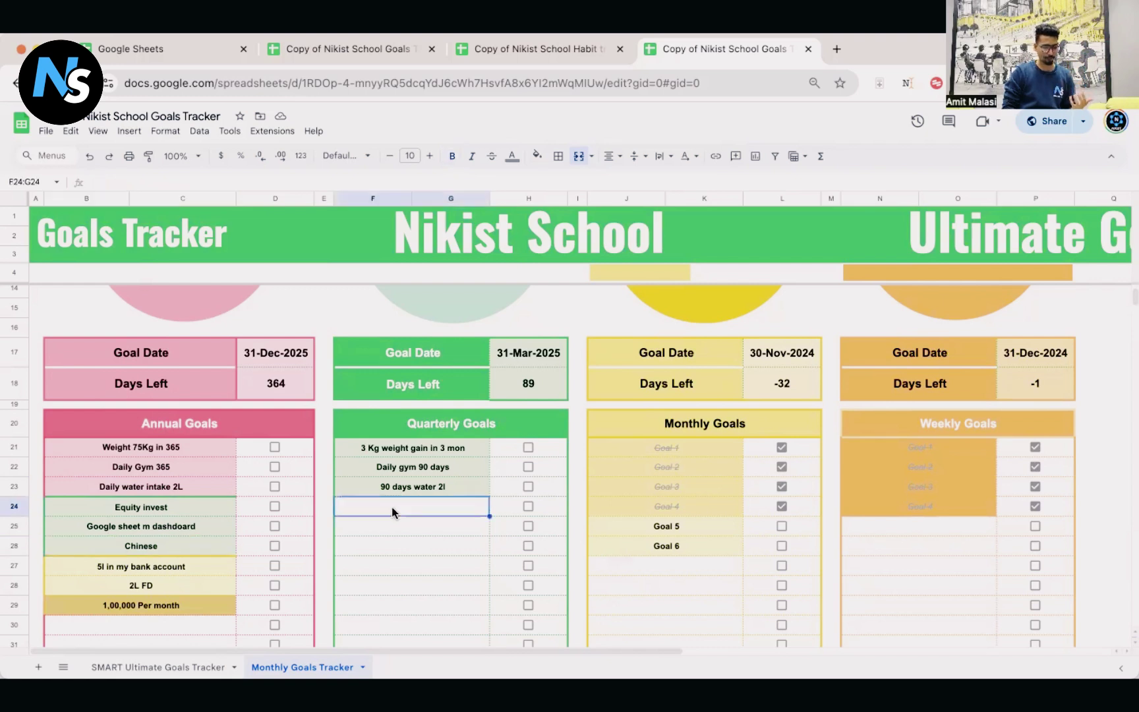
pyautogui.write('Google ')
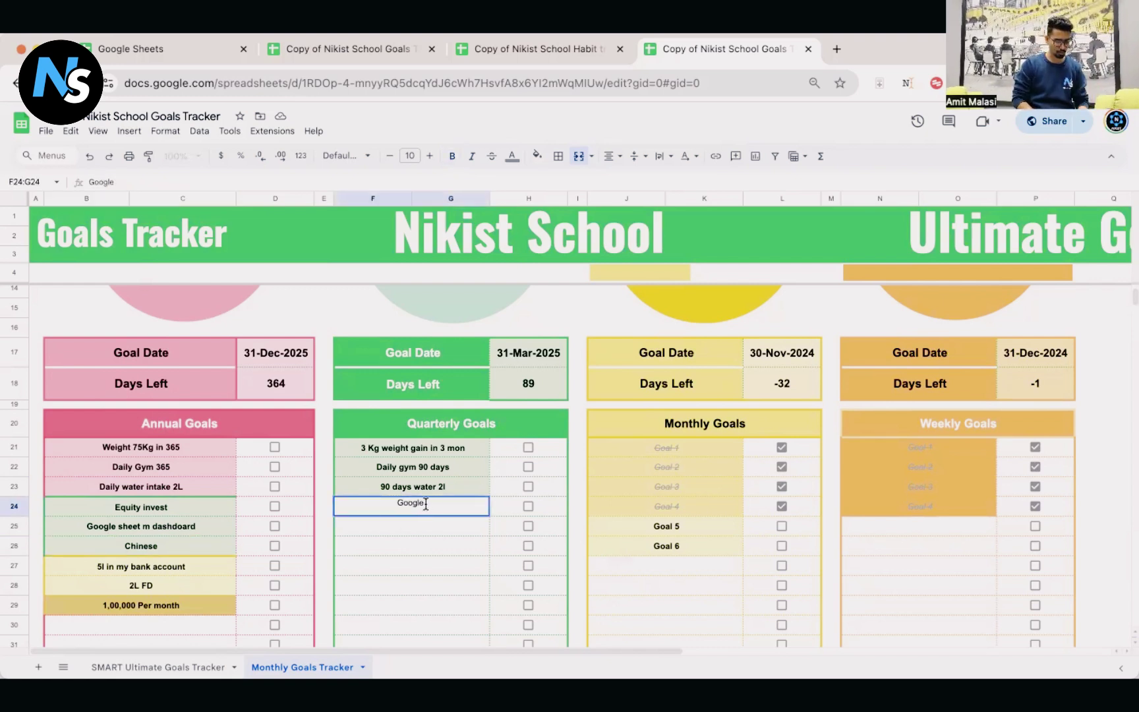
pyautogui.write('Sheet dashg')
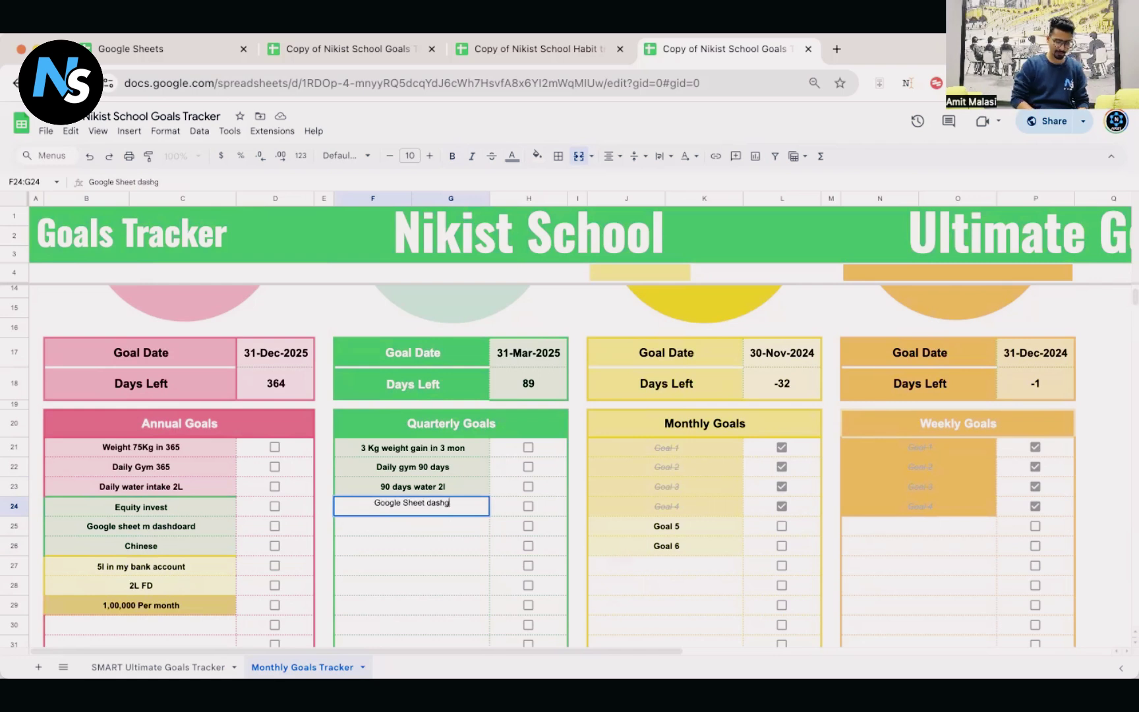
pyautogui.click(427, 503)
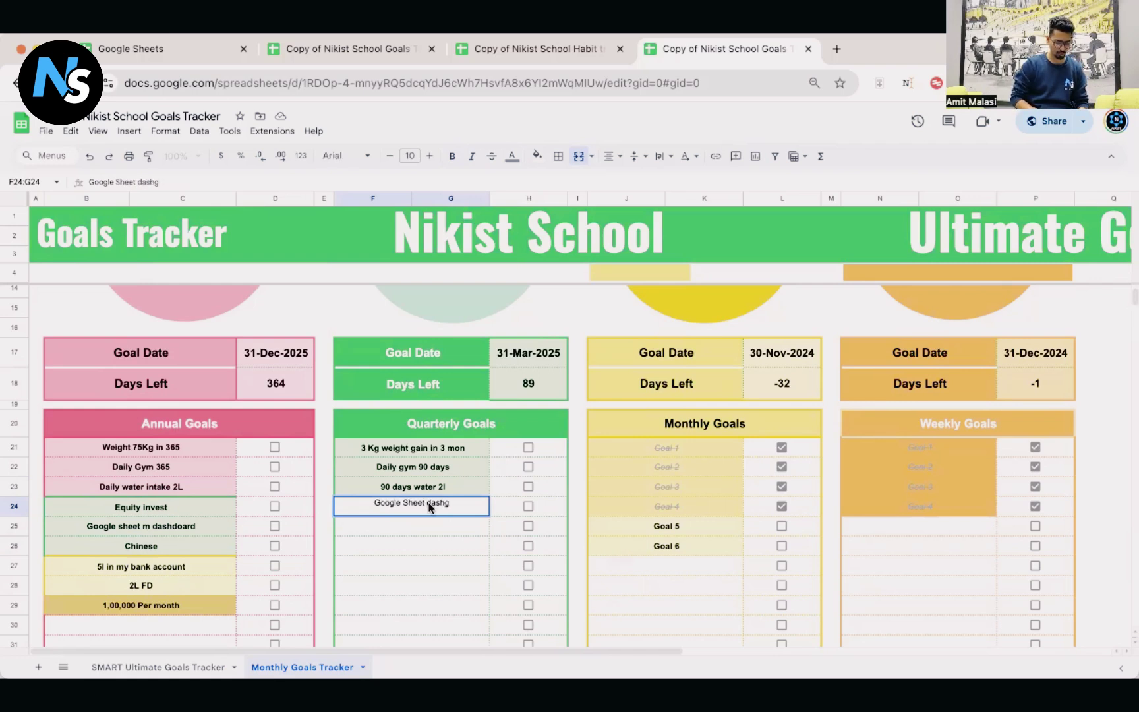
pyautogui.press('Delete')
pyautogui.press('Return')
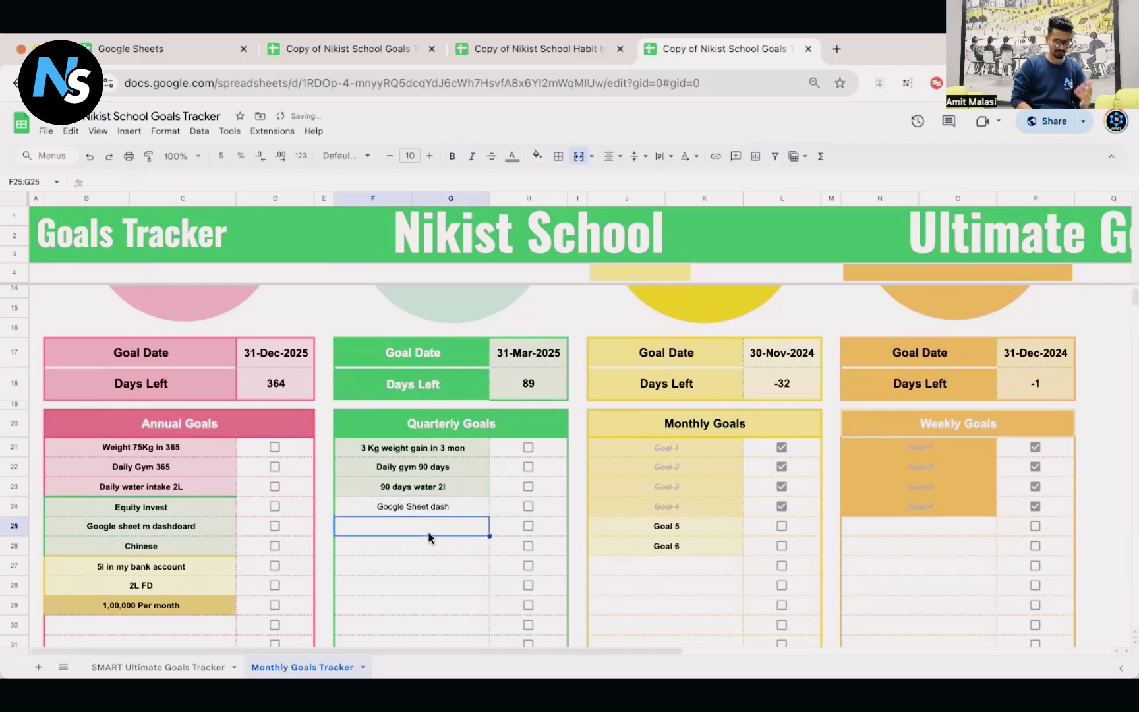
pyautogui.click(446, 509)
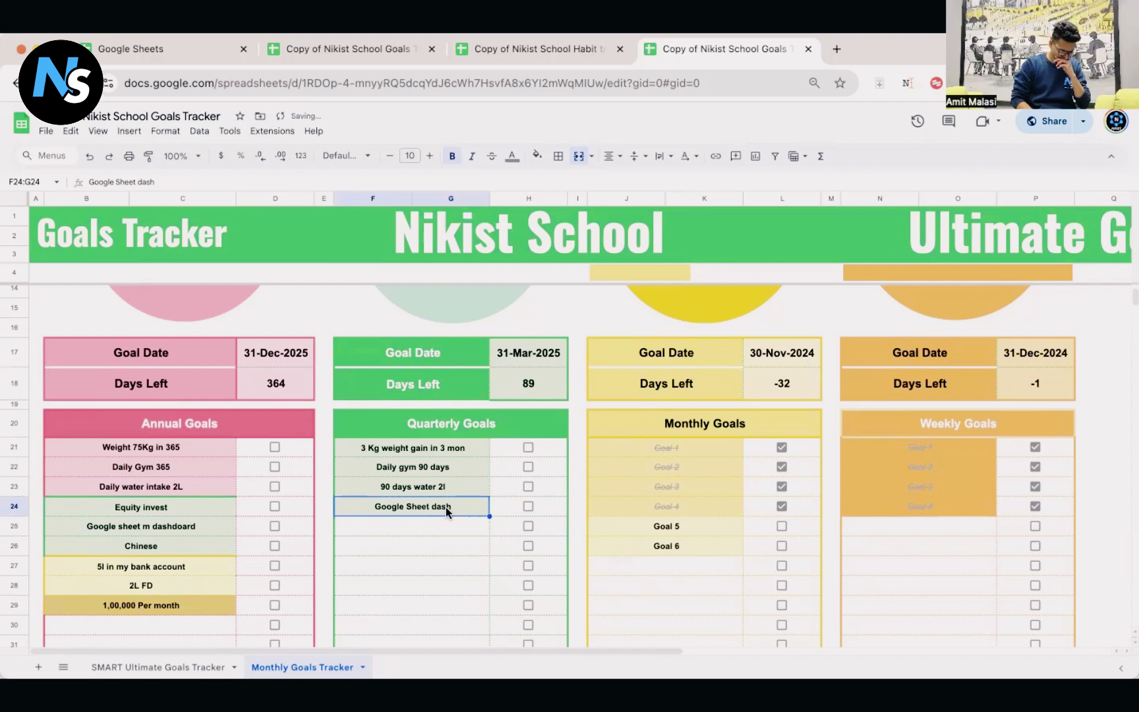
# - Enter "2L in bank account" as the fifth Quarterly Goals entry, matching the annual bank account goal
pyautogui.click(414, 531)
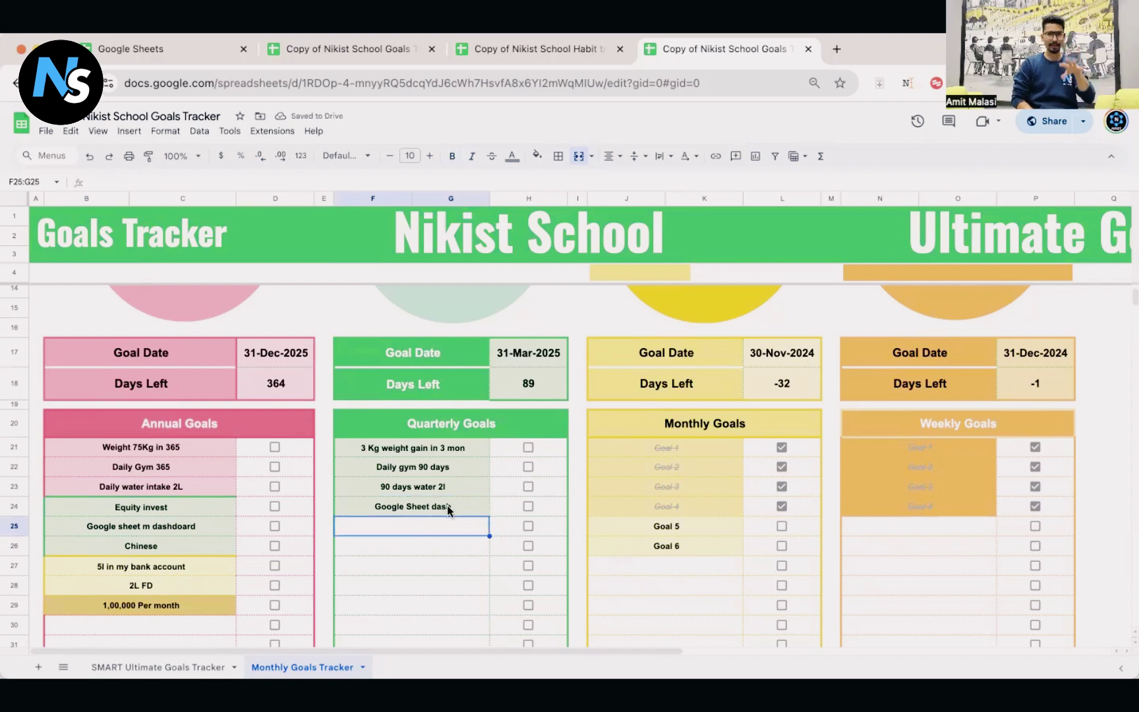
pyautogui.click(146, 561)
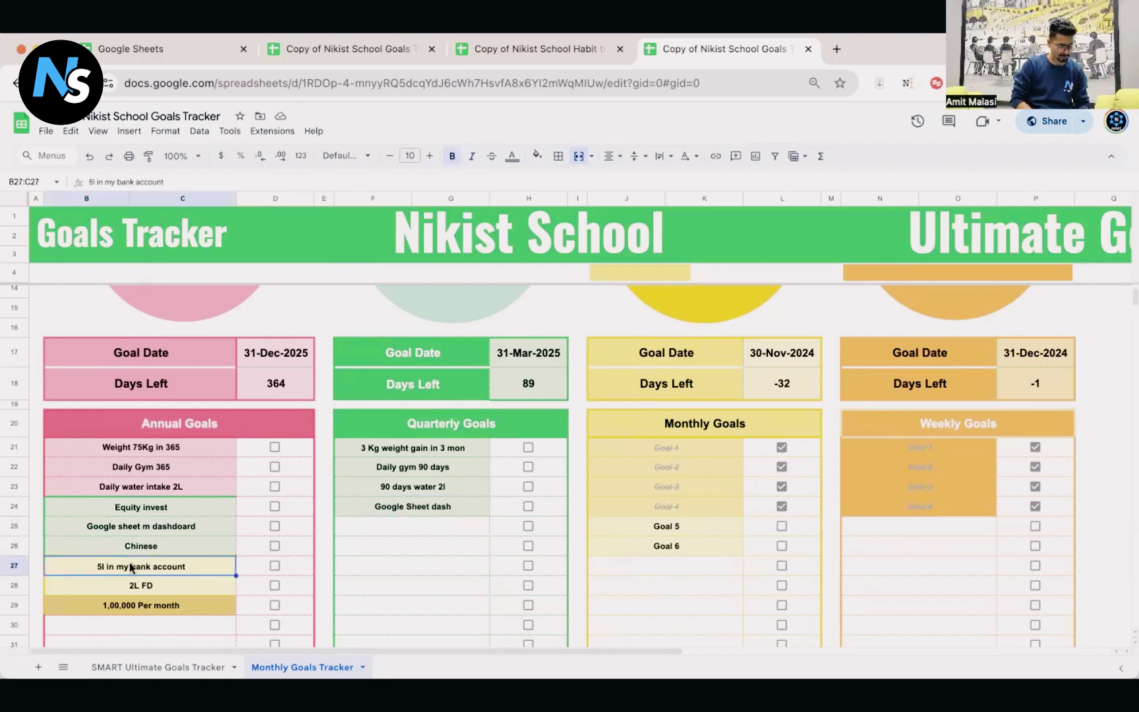
pyautogui.doubleClick(391, 529)
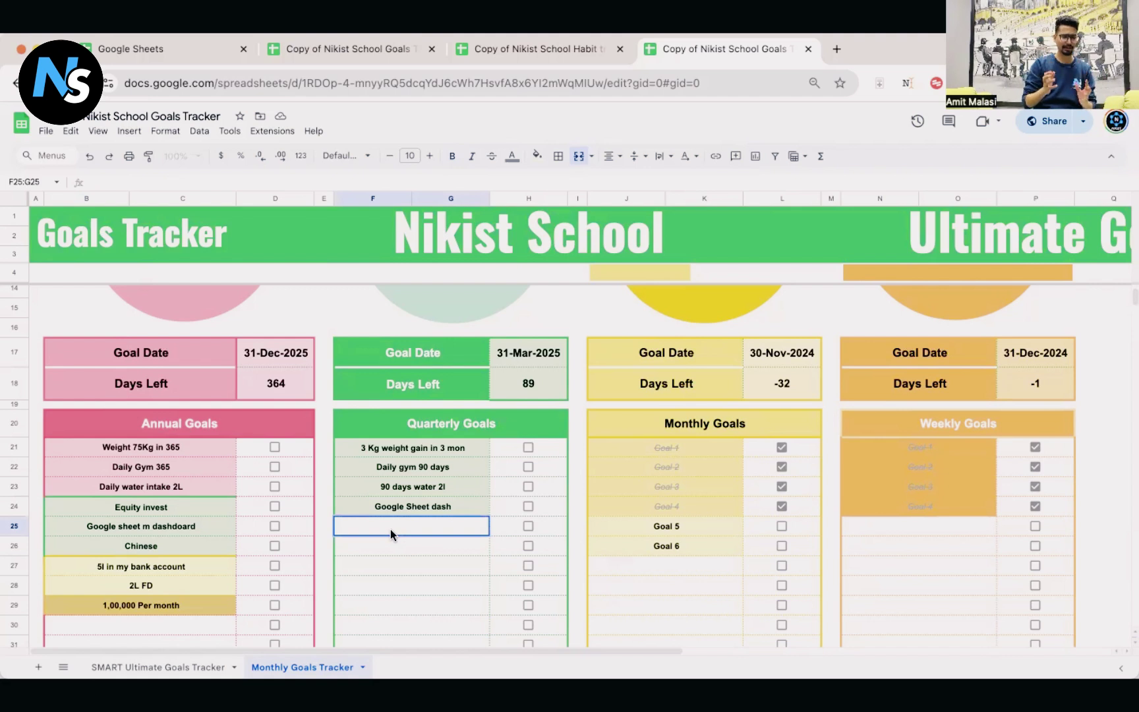
pyautogui.write('2L')
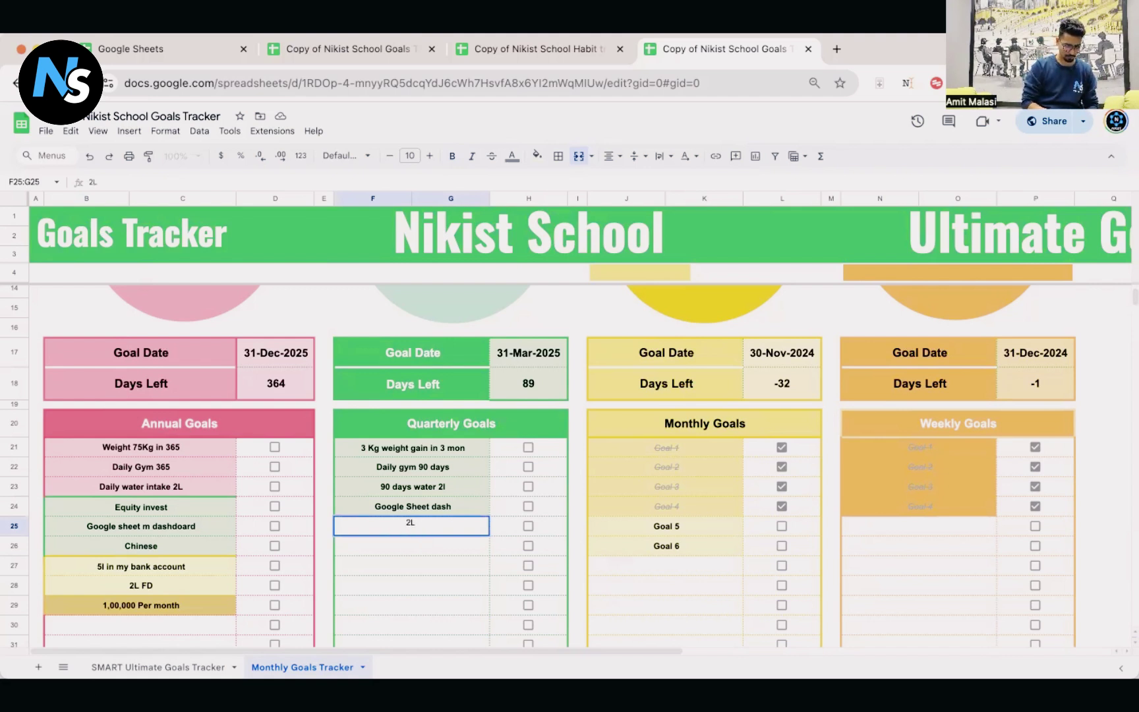
pyautogui.write(' in bank acco')
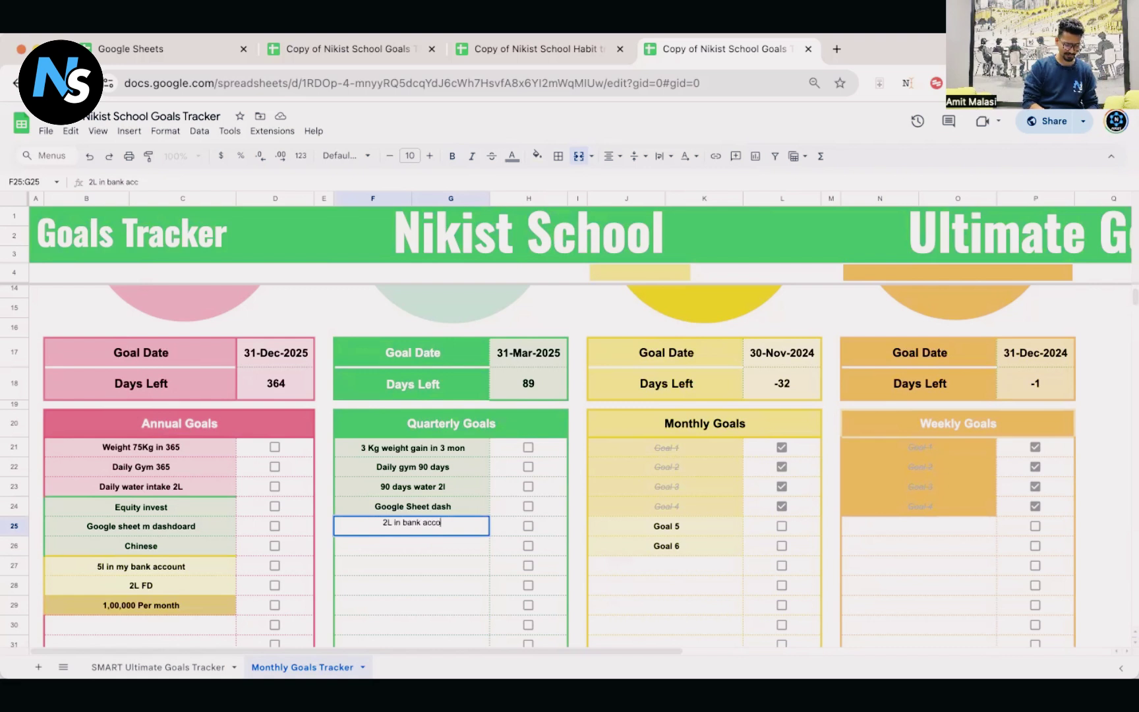
pyautogui.write('unt')
# - Enter "30k Month" as the sixth Quarterly Goals entry, matching the annual monthly income goal
pyautogui.click(180, 606)
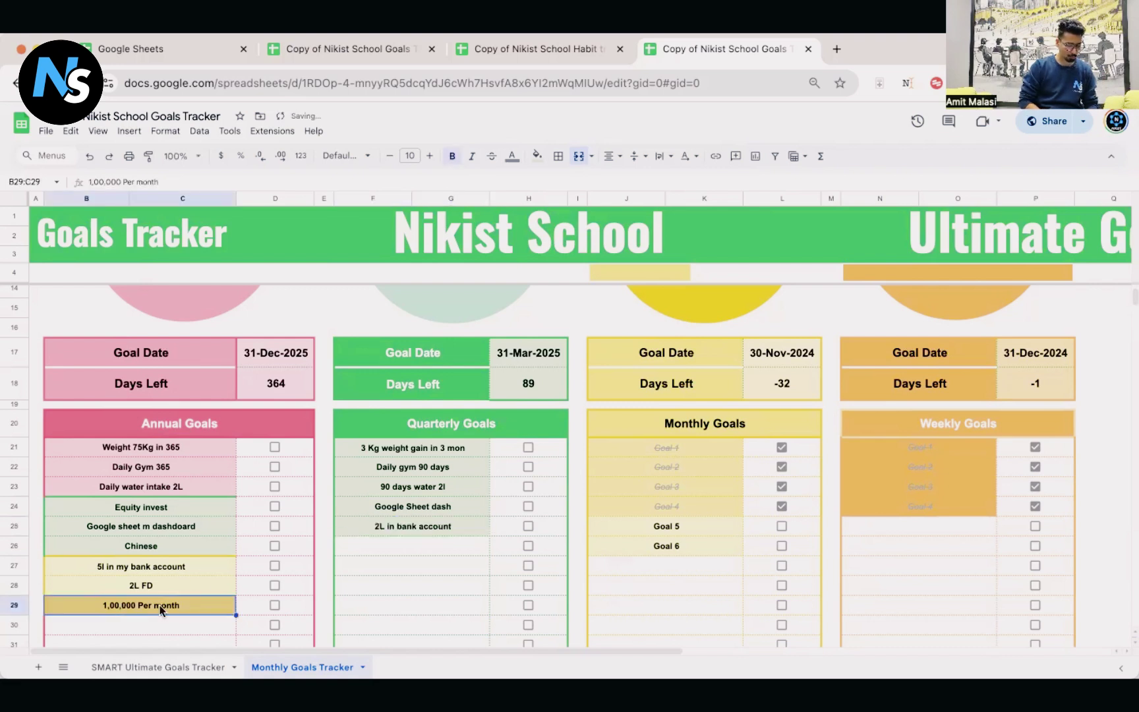
pyautogui.click(408, 548)
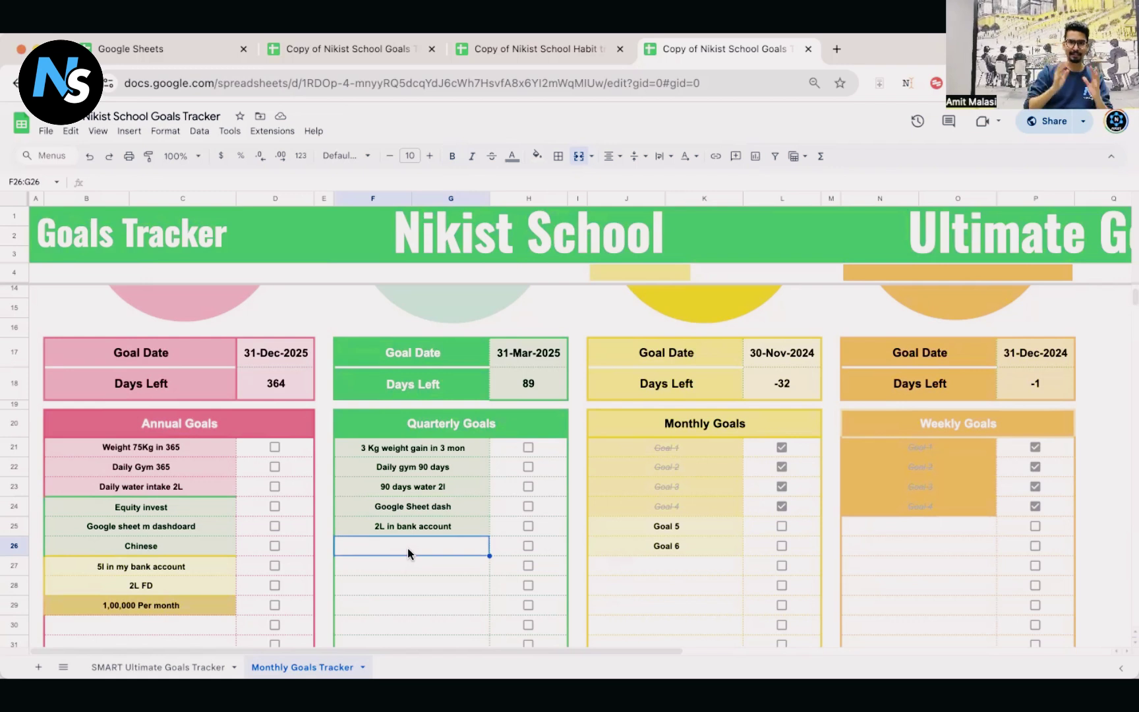
pyautogui.doubleClick(389, 552)
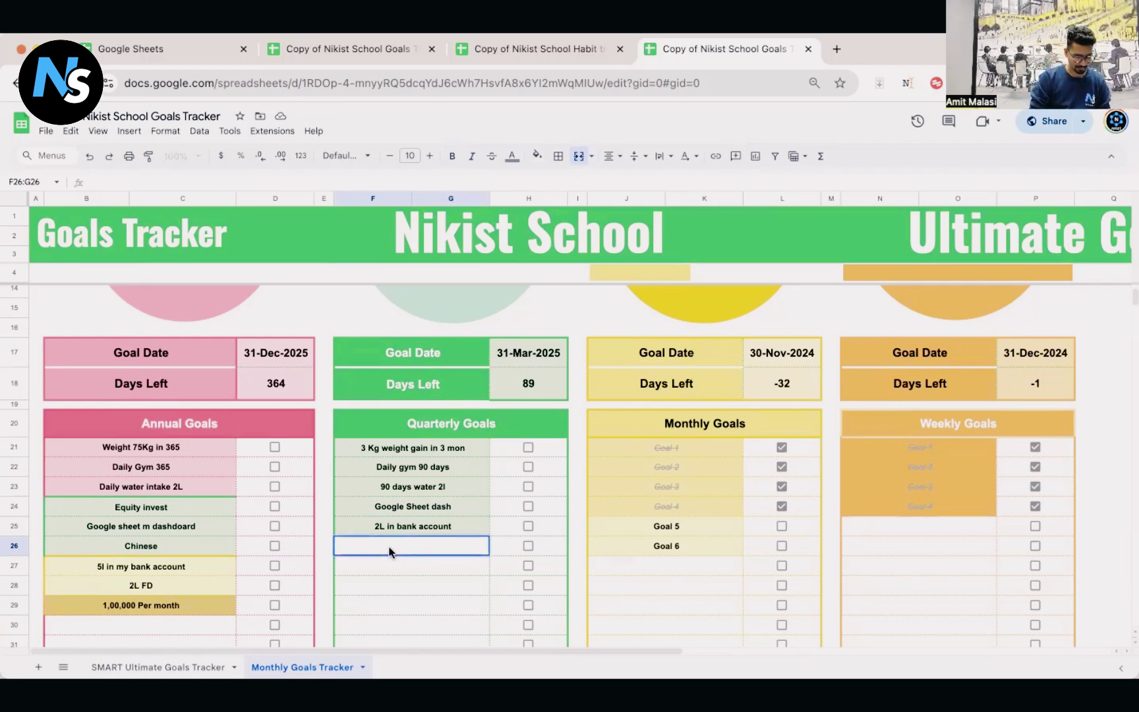
pyautogui.write('30')
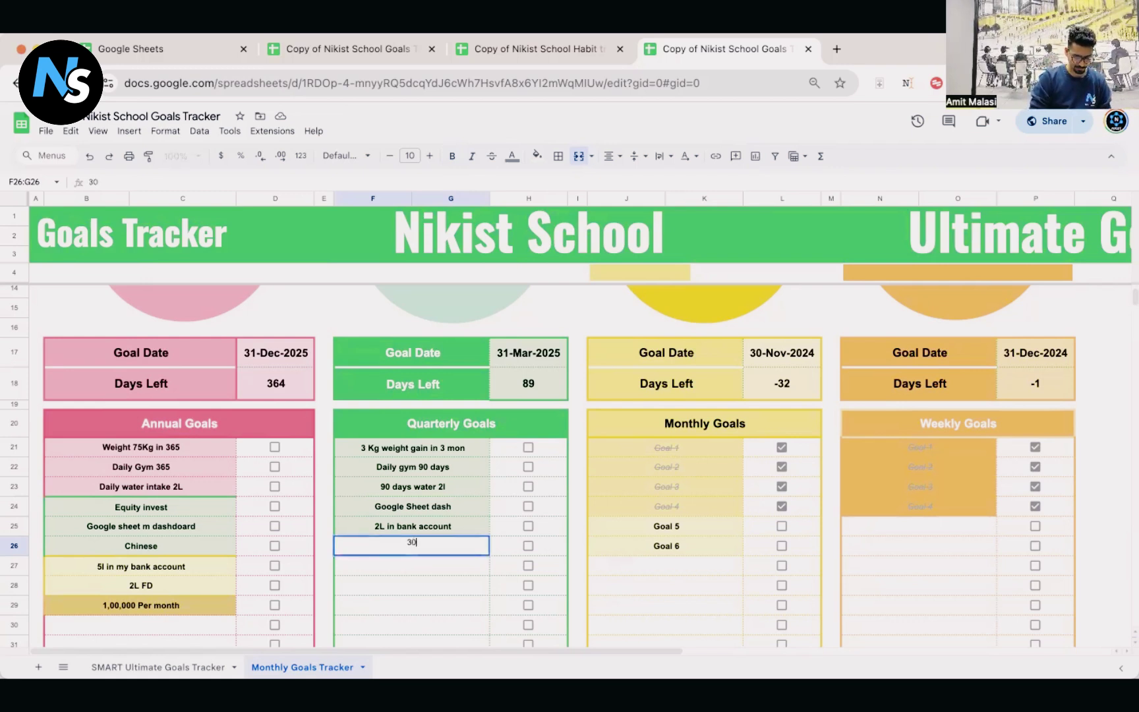
pyautogui.write('k Month')
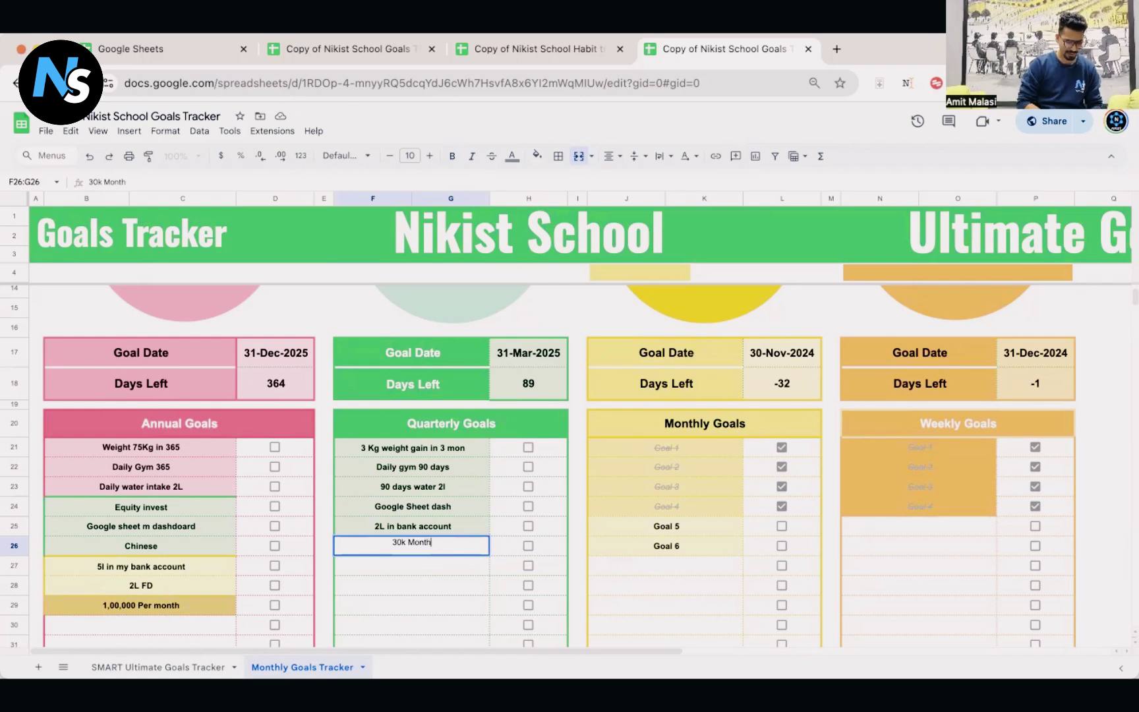
pyautogui.press('Return')
# - Clear the placeholder entries Goal 1 through Goal 6 from the Monthly Goals list
pyautogui.moveTo(433, 447); pyautogui.dragTo(432, 467)
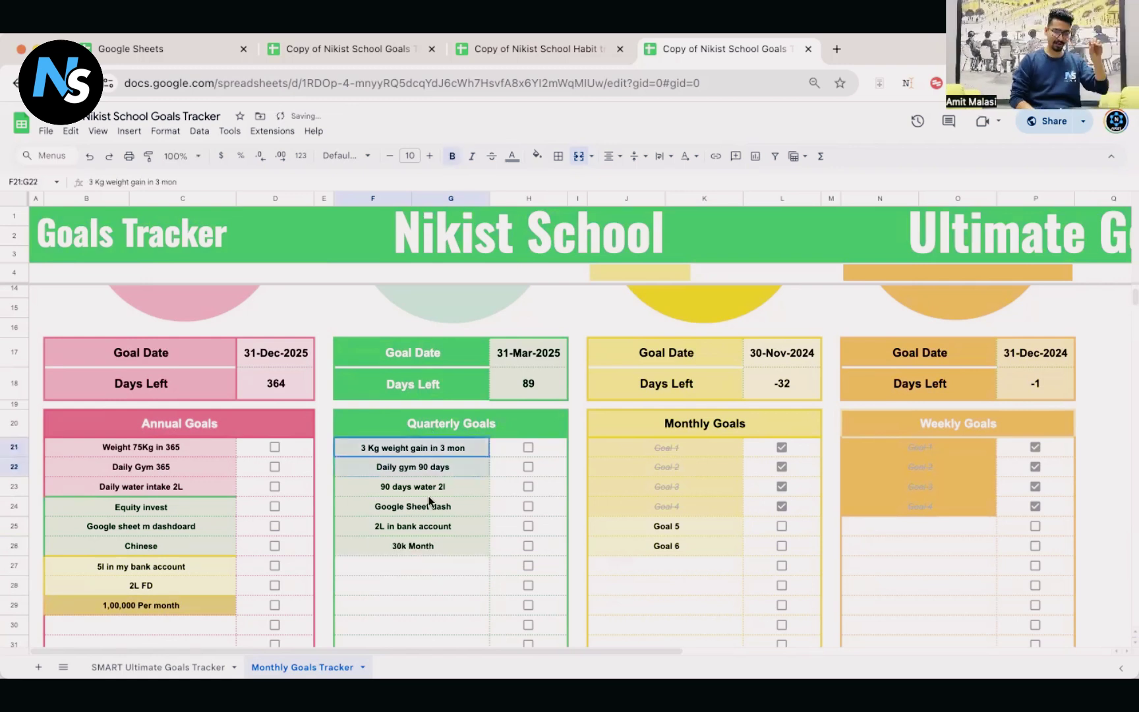
pyautogui.click(432, 565)
pyautogui.hscroll(2, 454, 500)
pyautogui.scroll(1, 454, 500)
pyautogui.hscroll(1, 454, 500)
pyautogui.scroll(1, 422, 488)
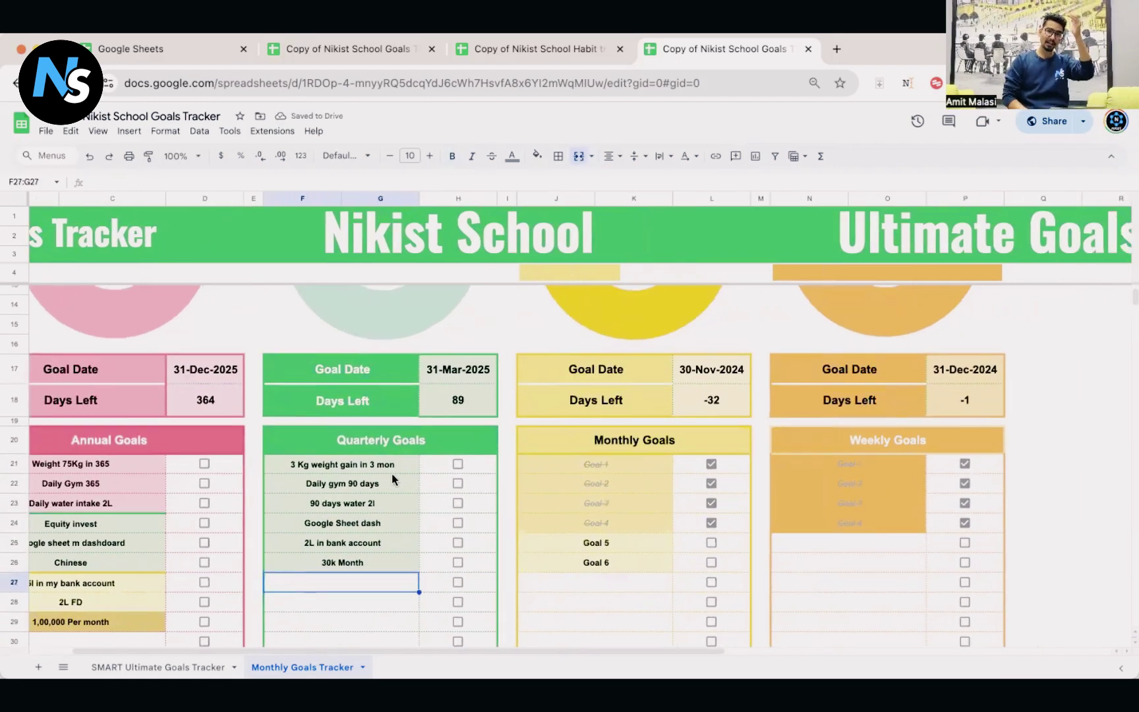
pyautogui.click(386, 472)
pyautogui.moveTo(600, 469); pyautogui.dragTo(613, 559)
pyautogui.press('Delete')
# - Untick the checkboxes of the first four Monthly Goals rows
pyautogui.click(702, 516)
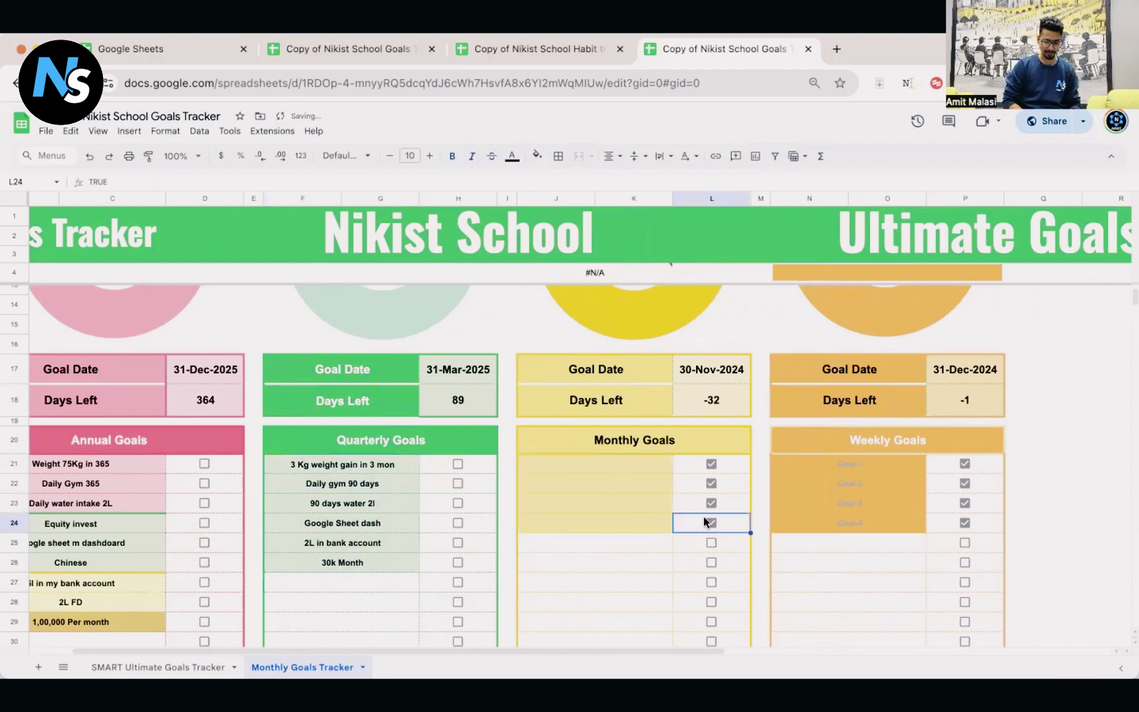
pyautogui.click(703, 507)
pyautogui.click(708, 483)
pyautogui.click(709, 465)
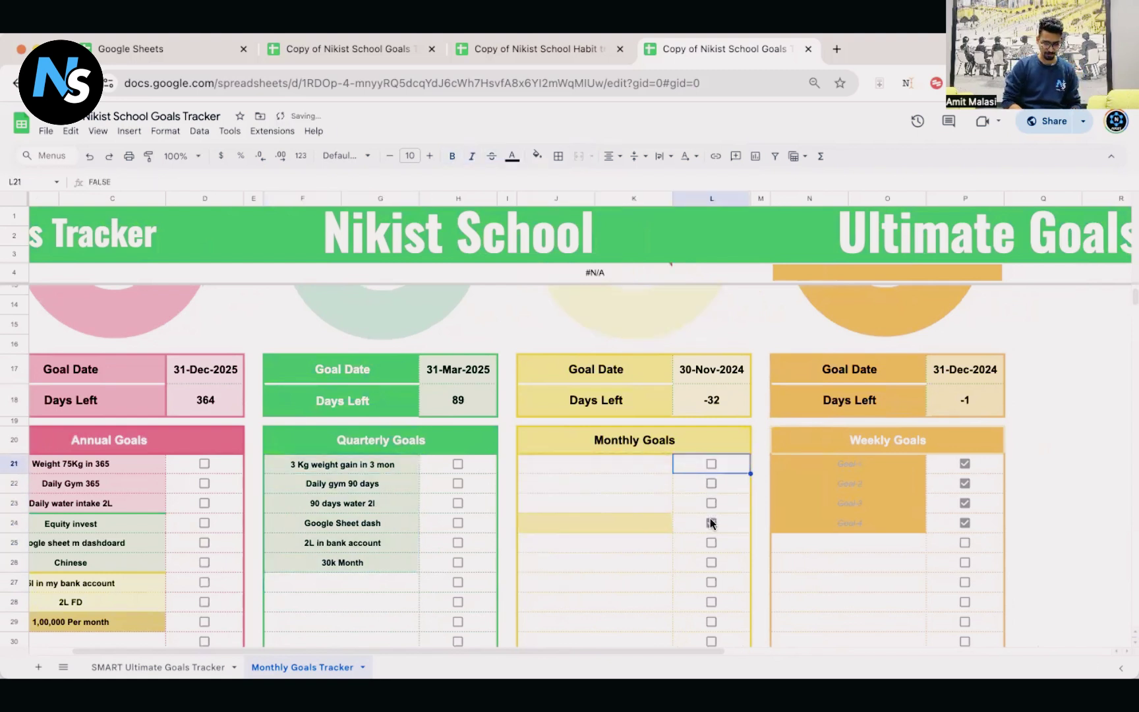
pyautogui.click(712, 524)
# - Set the Monthly Goals goal date to 31-Jan-2025
pyautogui.doubleClick(720, 373)
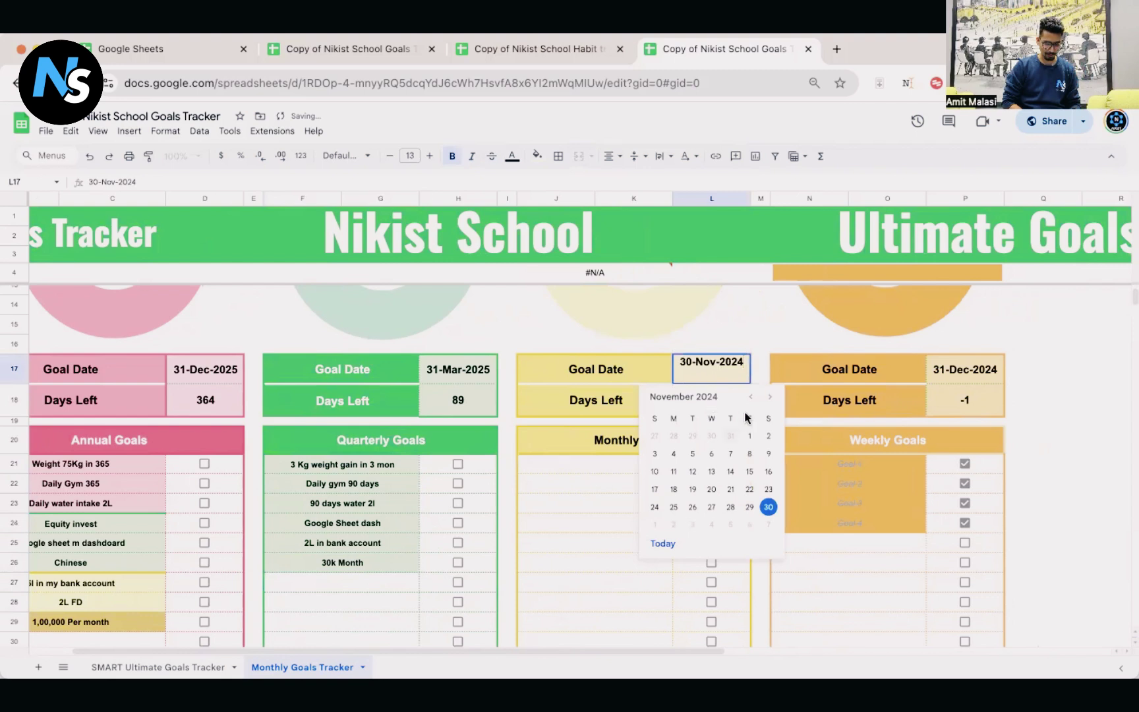
pyautogui.click(769, 398)
pyautogui.click(769, 398)
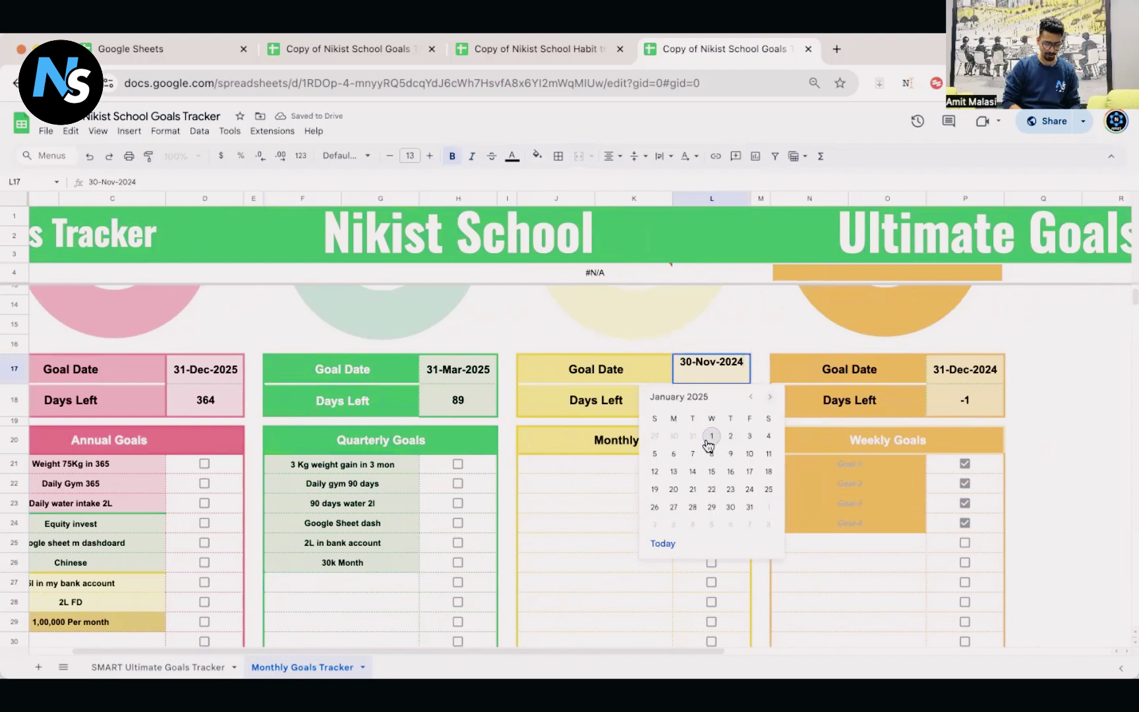
pyautogui.click(749, 506)
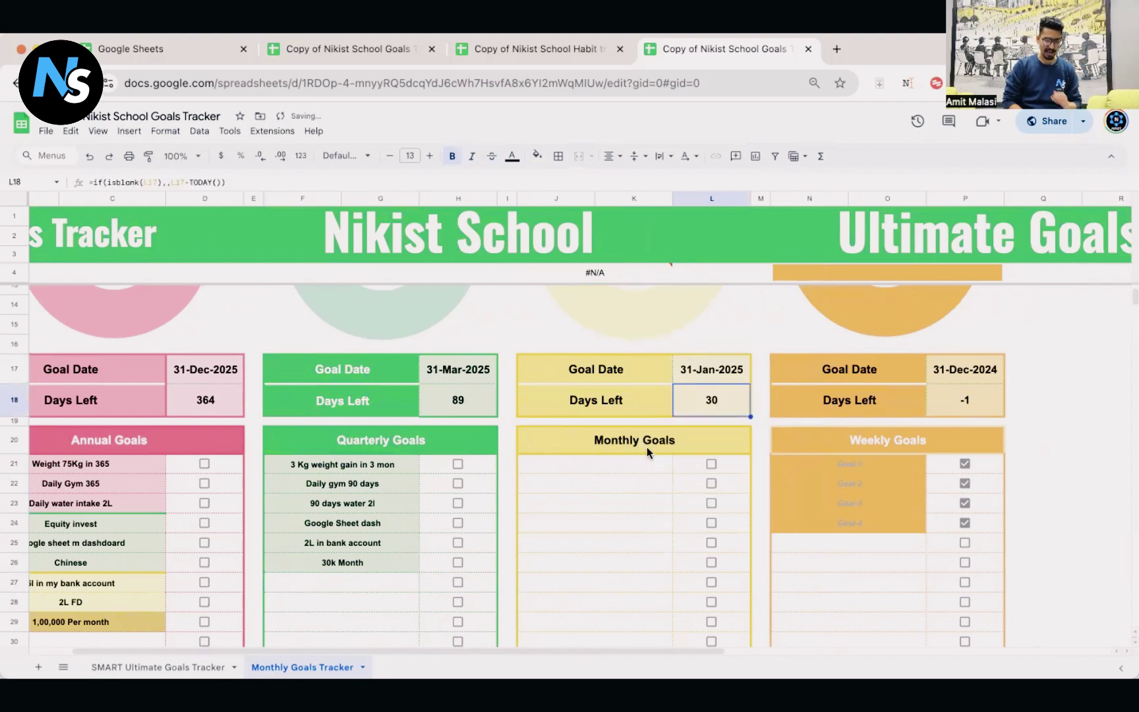
# - Enter "1Kg in One month" as the first Monthly Goals entry, based on the quarterly weight gain goal
pyautogui.click(609, 477)
pyautogui.click(601, 461)
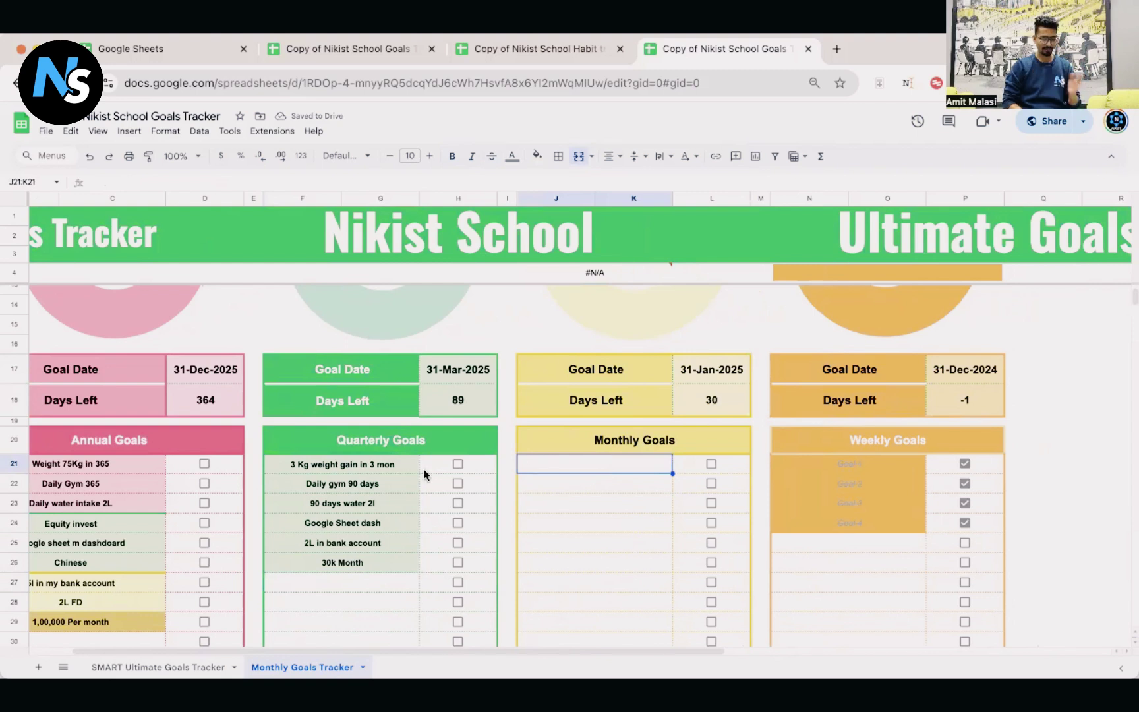
pyautogui.click(404, 469)
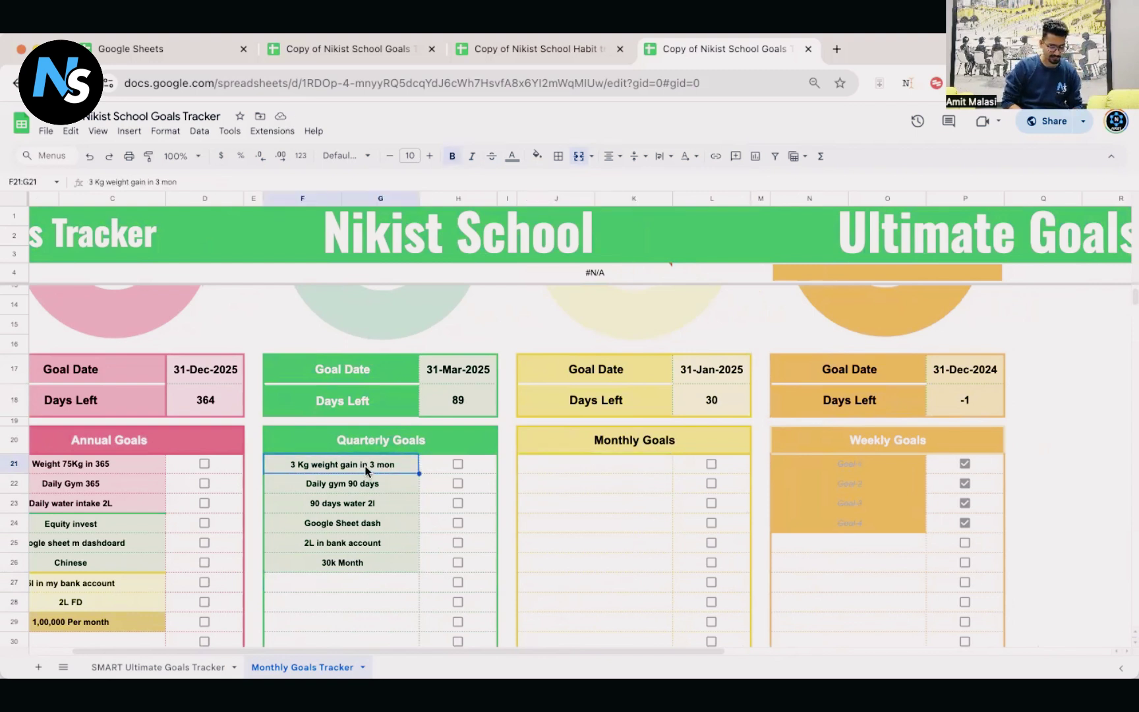
pyautogui.click(561, 462)
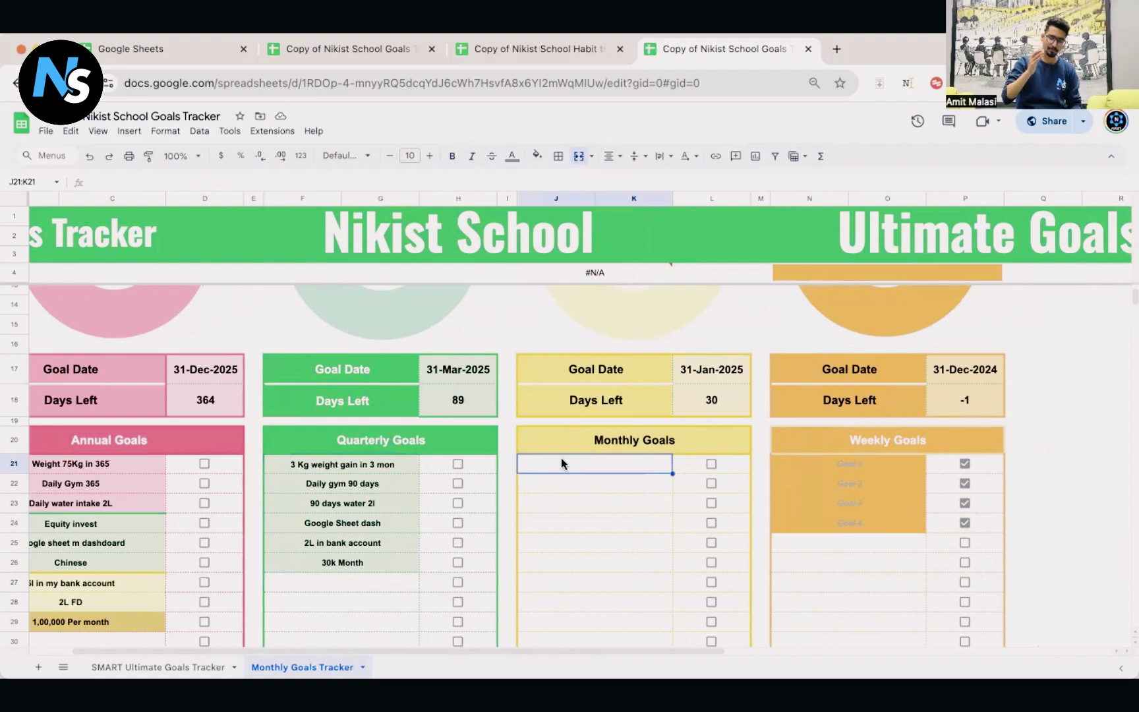
pyautogui.write('1')
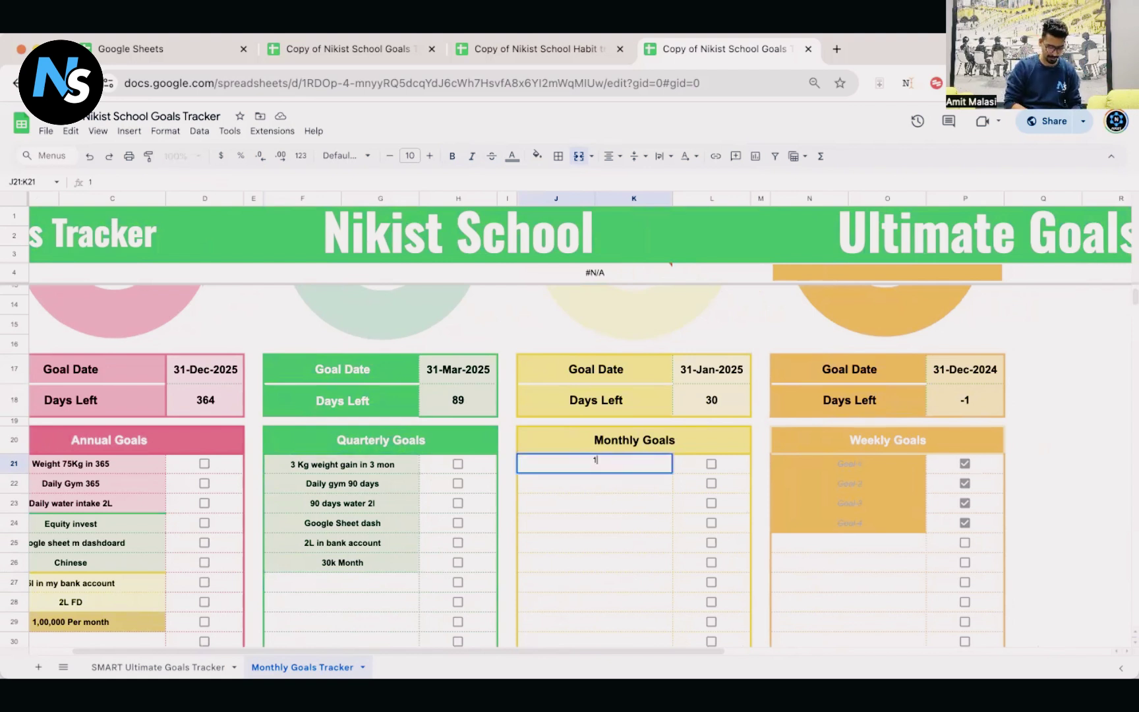
pyautogui.write('Kg in')
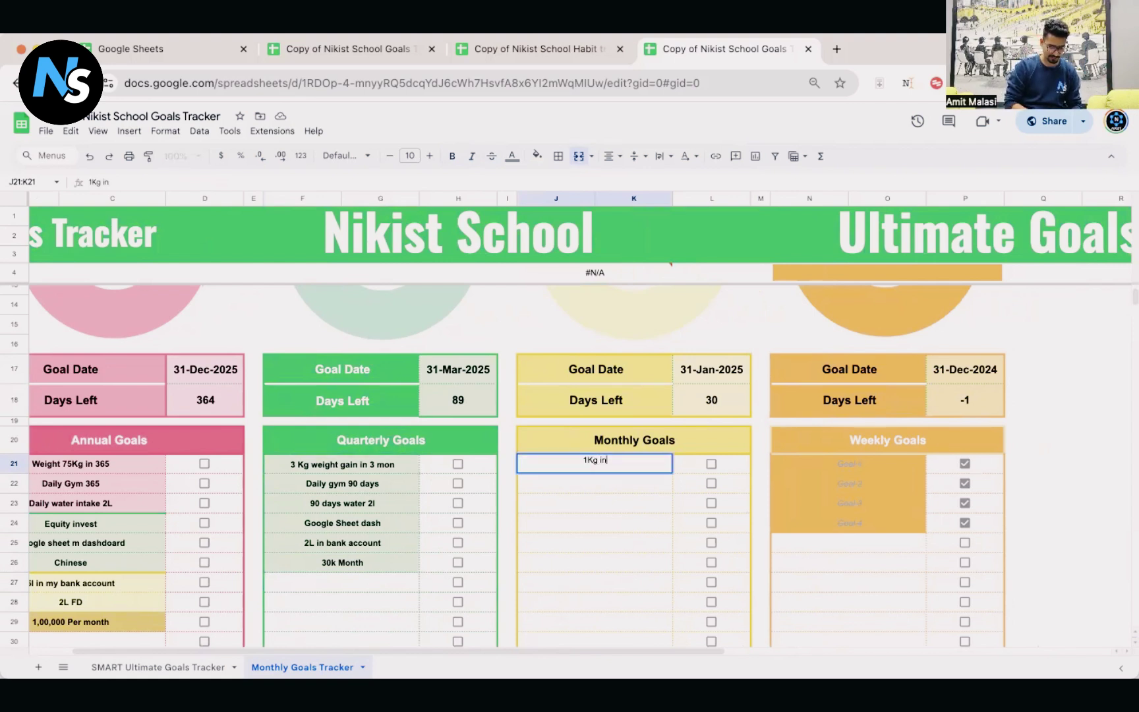
pyautogui.write(' One month')
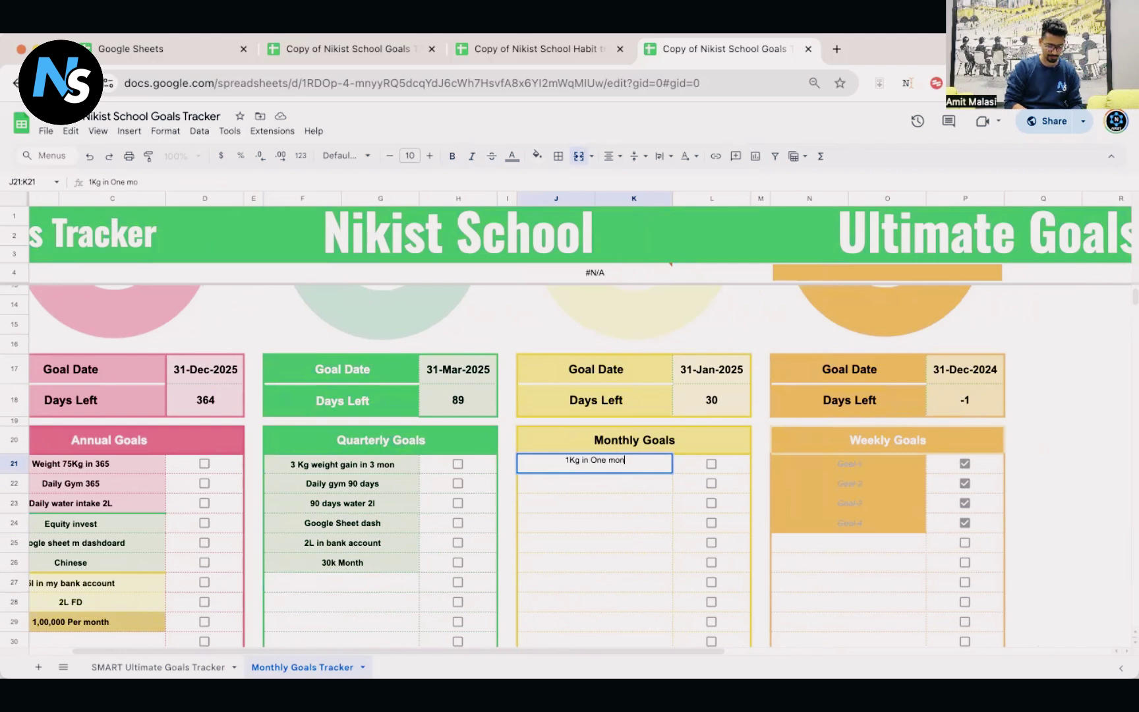
# - Enter "Daily gym 30 Days" as the second Monthly Goals entry, based on the quarterly gym goal
pyautogui.click(373, 488)
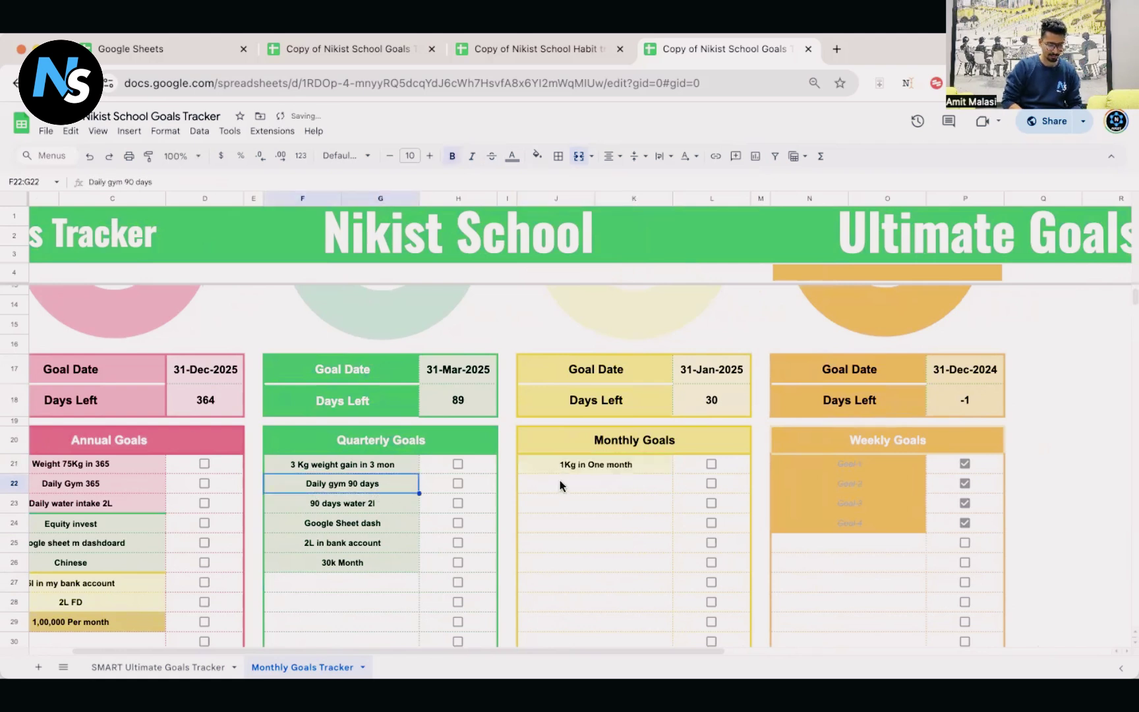
pyautogui.click(582, 486)
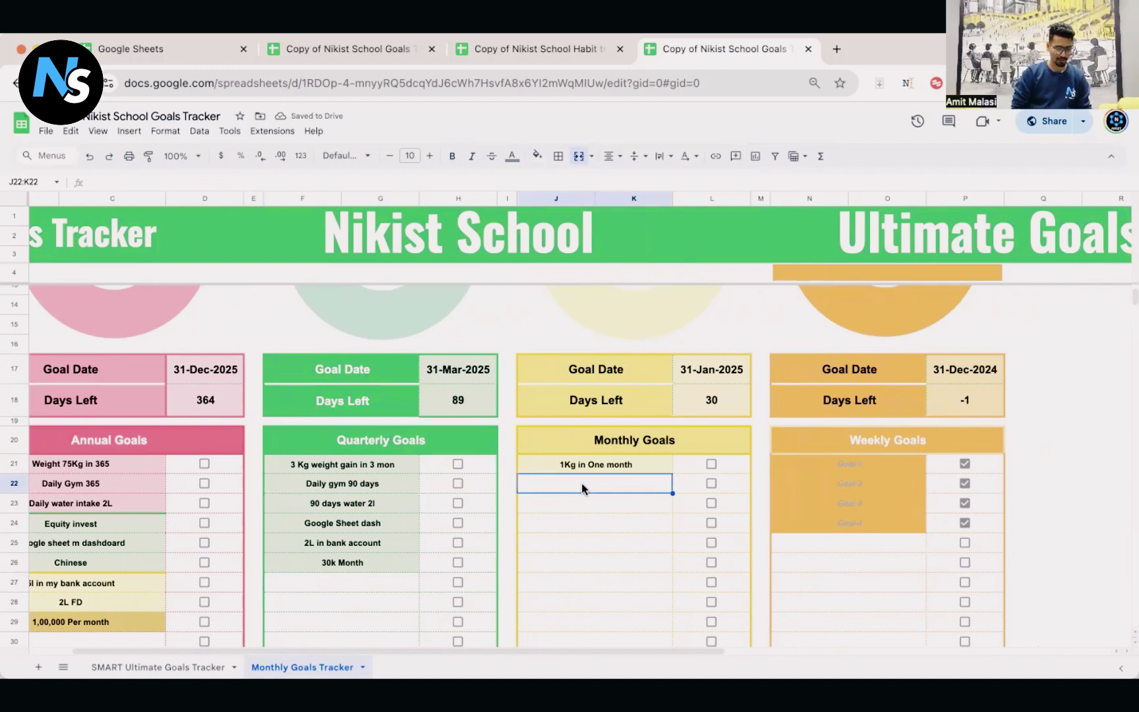
pyautogui.click(317, 492)
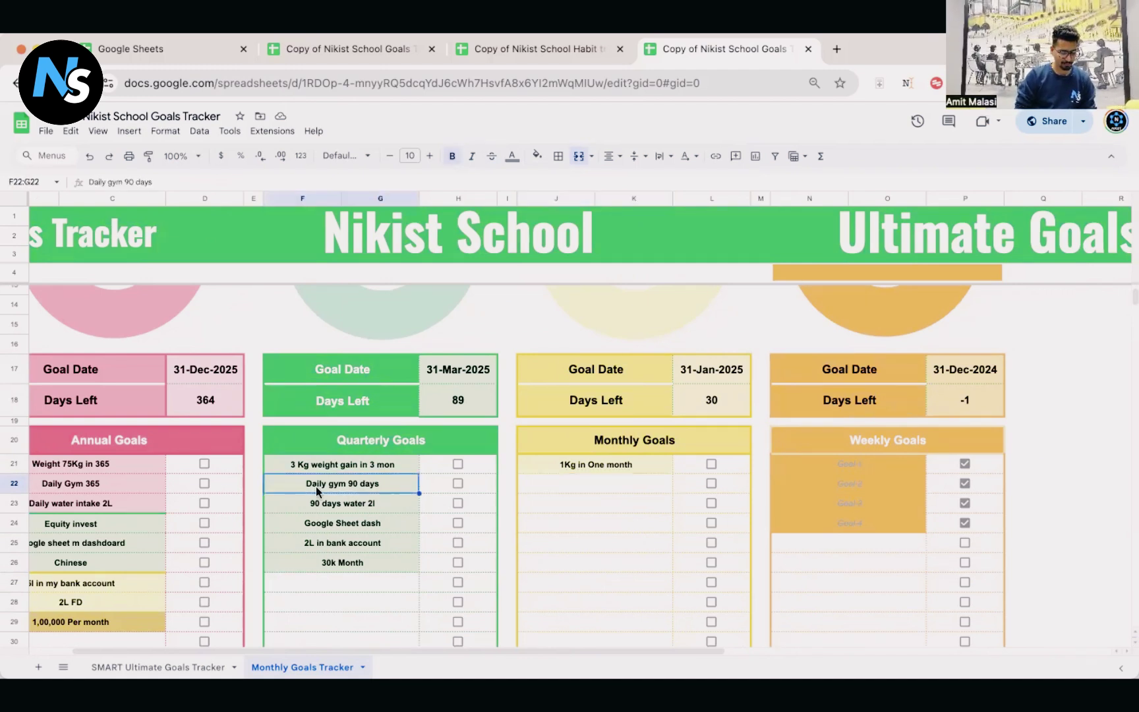
pyautogui.click(585, 489)
pyautogui.write('Dail')
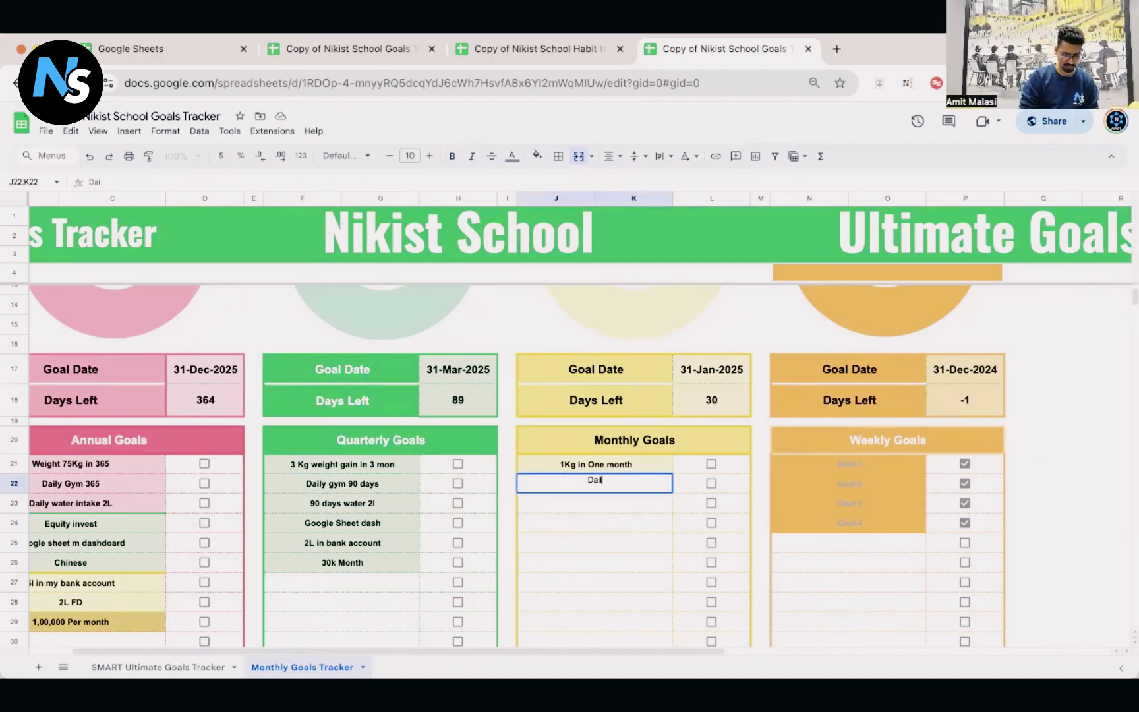
pyautogui.write('y gym 3')
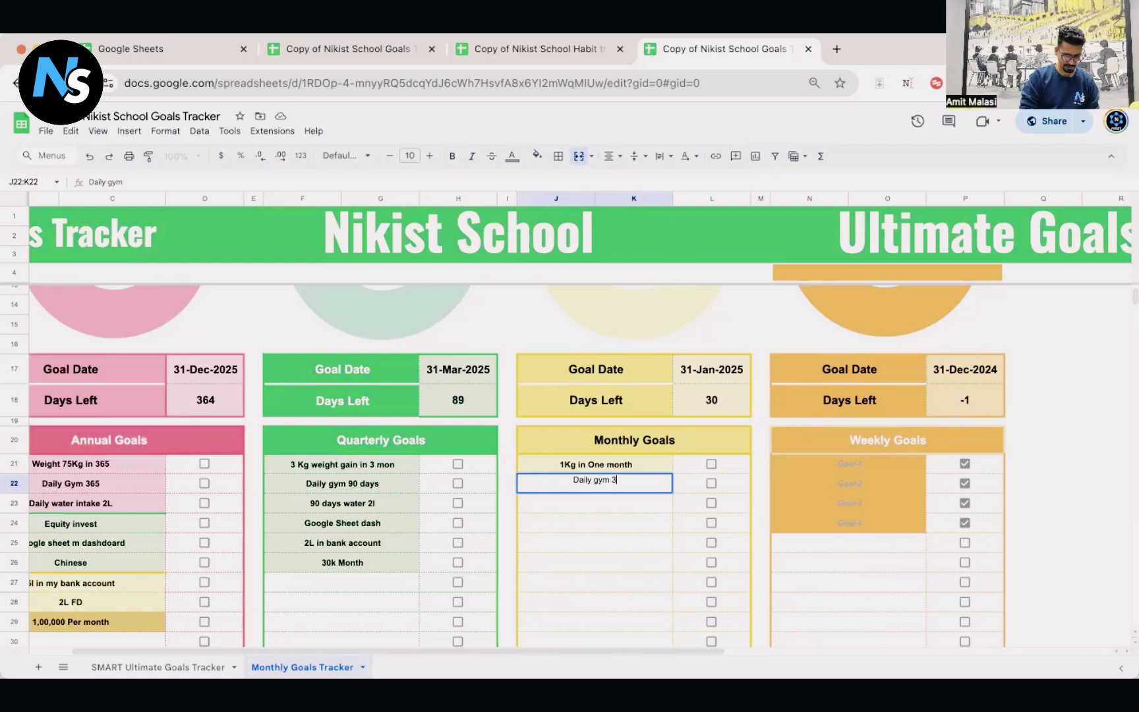
pyautogui.write('0 Days')
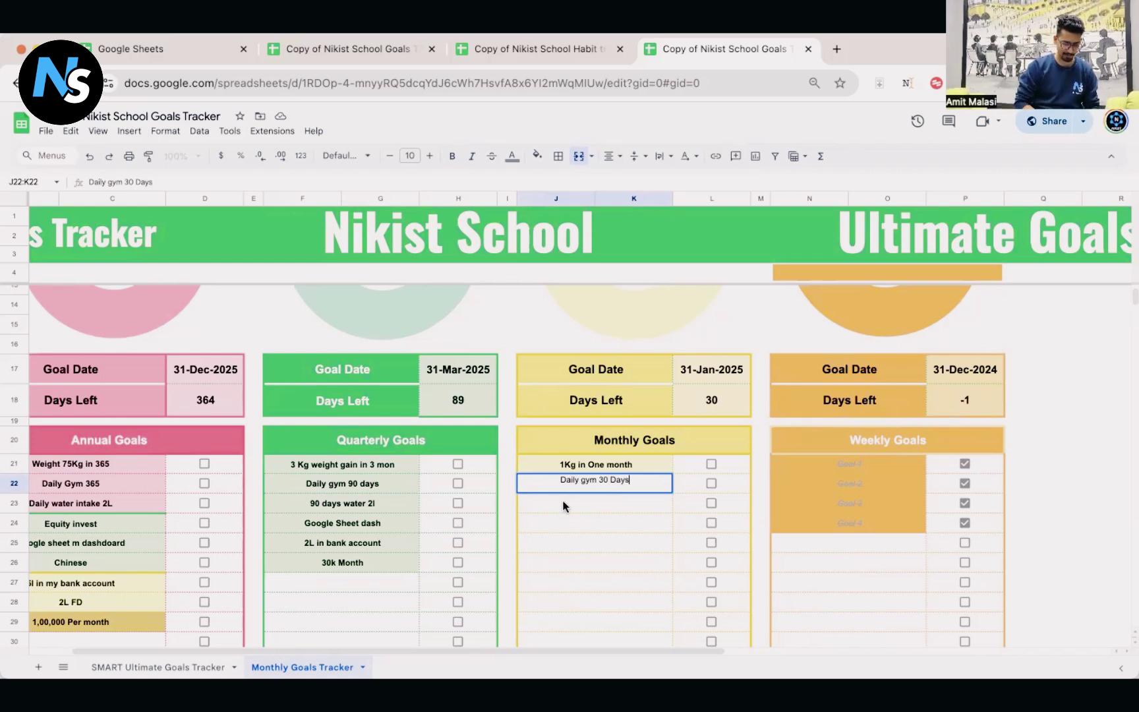
pyautogui.press('Return')
# - Change the day count in the second Monthly Goals entry so it reads "Daily gym 26 Days"
pyautogui.doubleClick(366, 487)
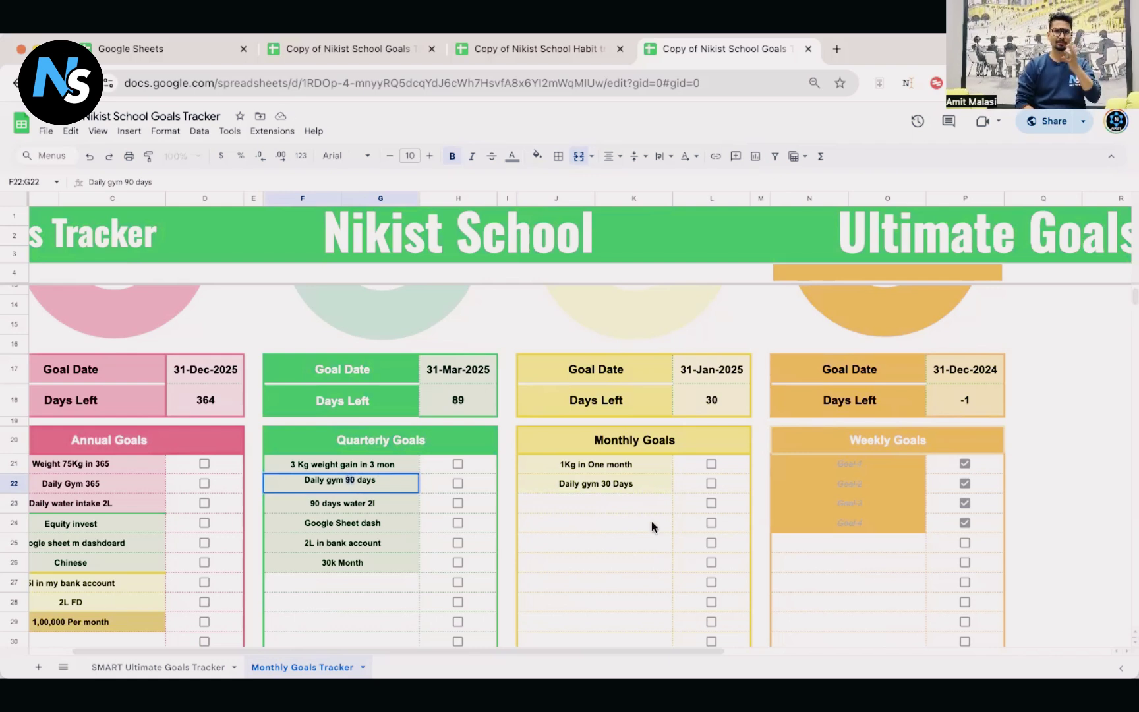
pyautogui.click(573, 548)
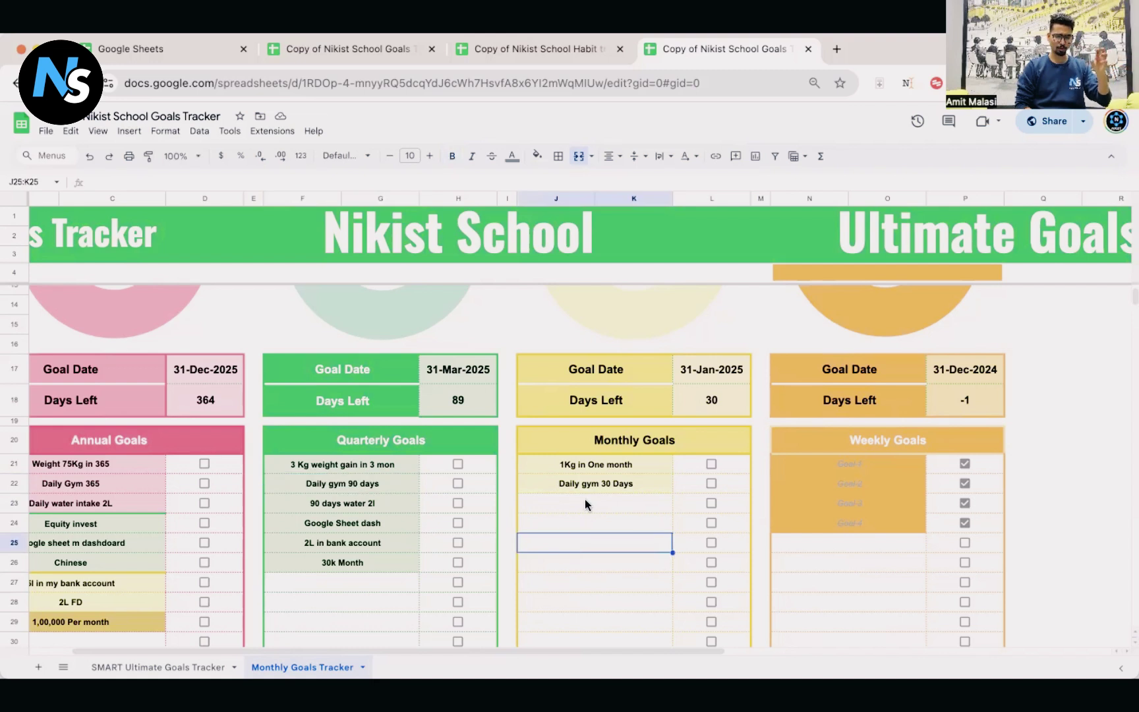
pyautogui.click(585, 499)
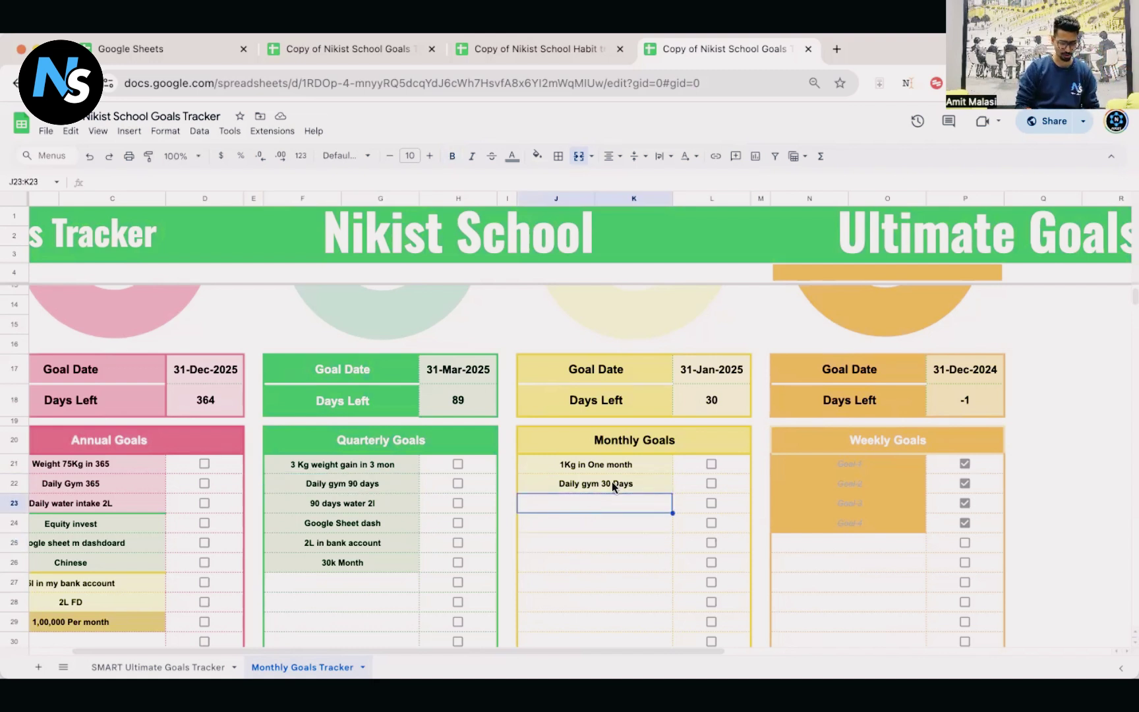
pyautogui.doubleClick(609, 481)
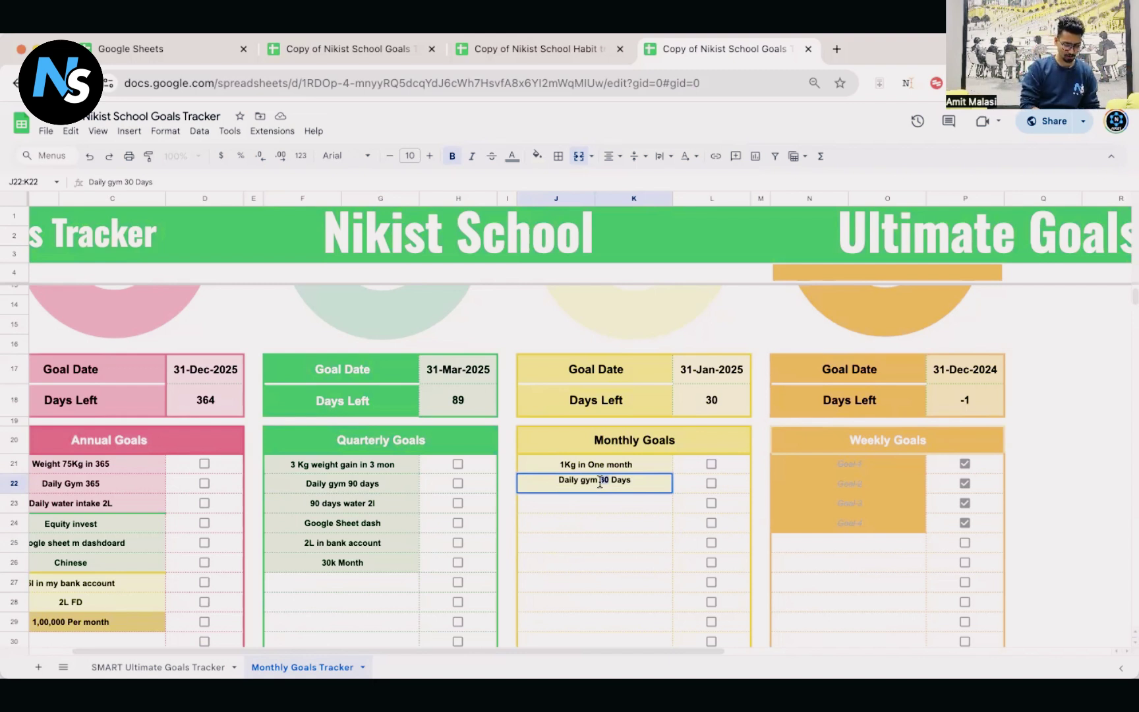
pyautogui.press('BackSpace')
pyautogui.press('BackSpace')
pyautogui.write('26')
pyautogui.press('Return')
pyautogui.click(620, 483)
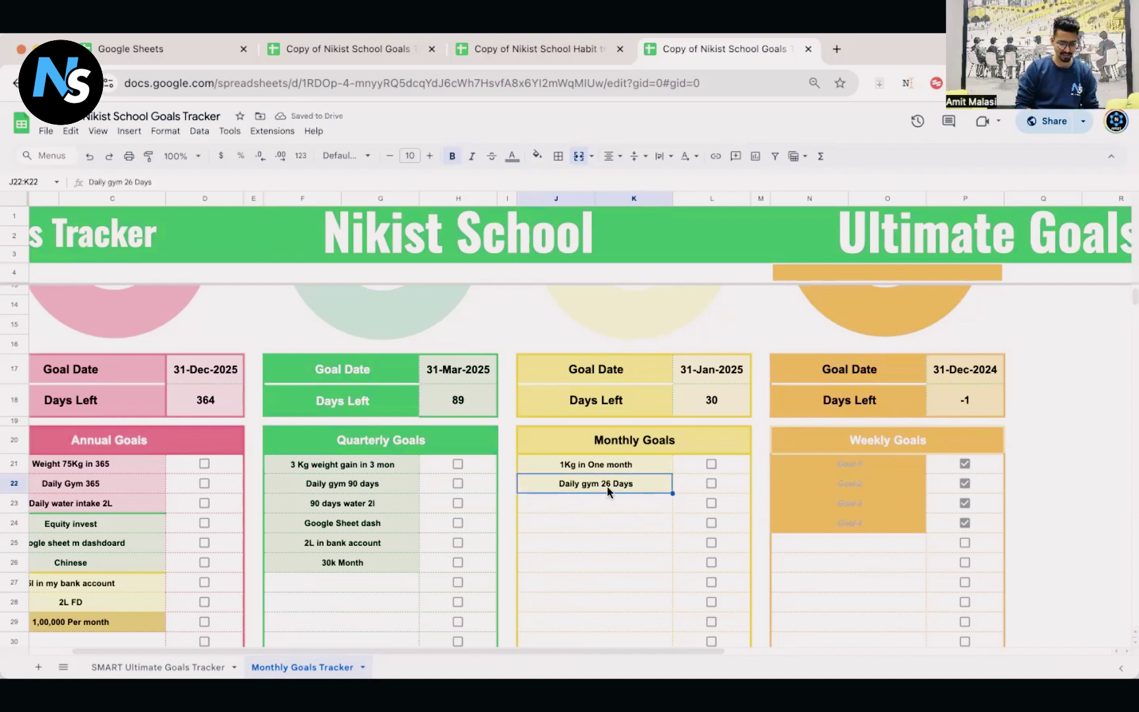
# - Enter "30 days 2L" as the third Monthly Goals entry, based on the quarterly water goal
pyautogui.click(616, 503)
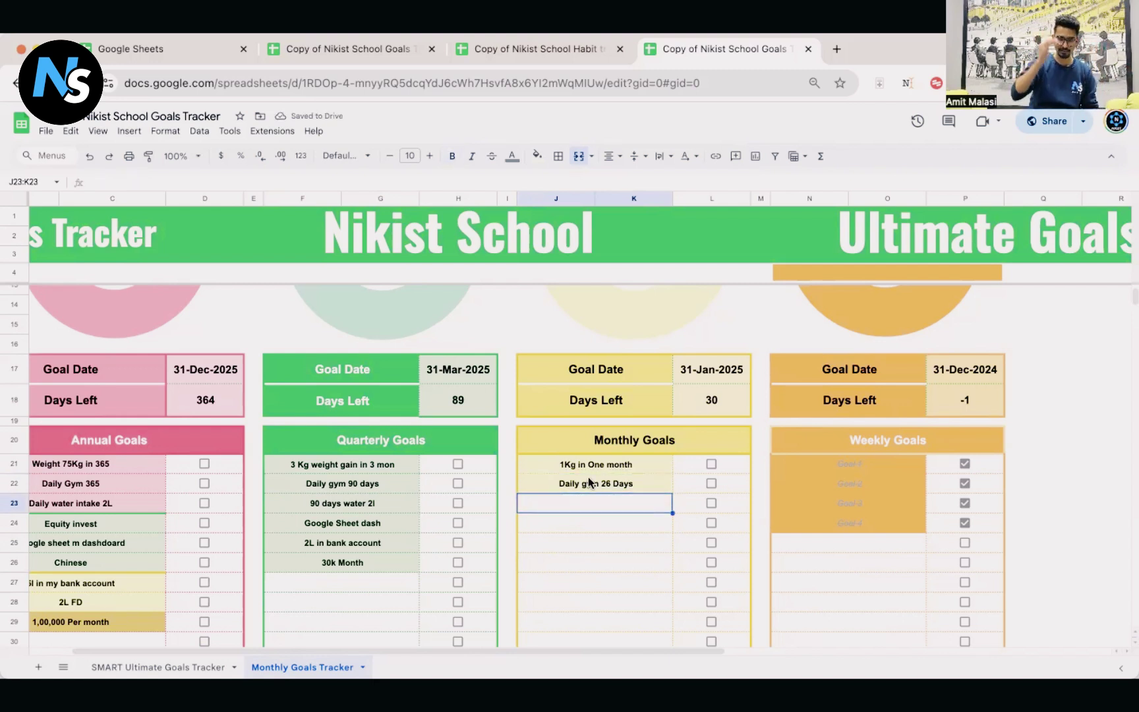
pyautogui.click(349, 524)
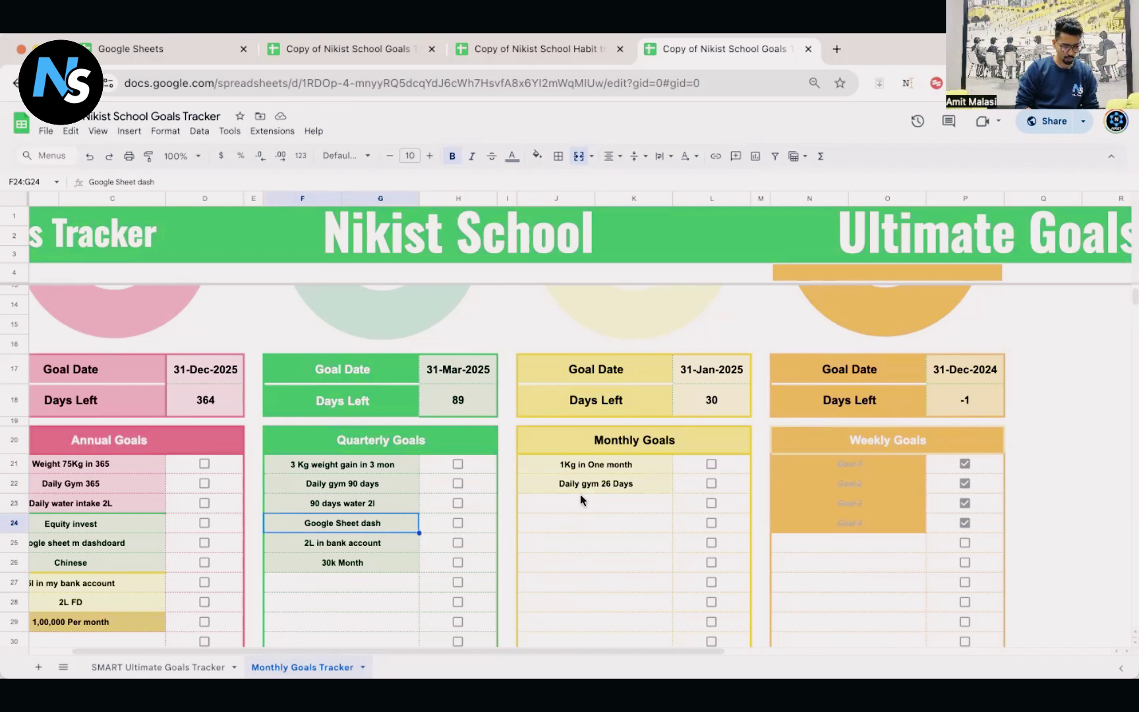
pyautogui.click(588, 497)
pyautogui.click(370, 500)
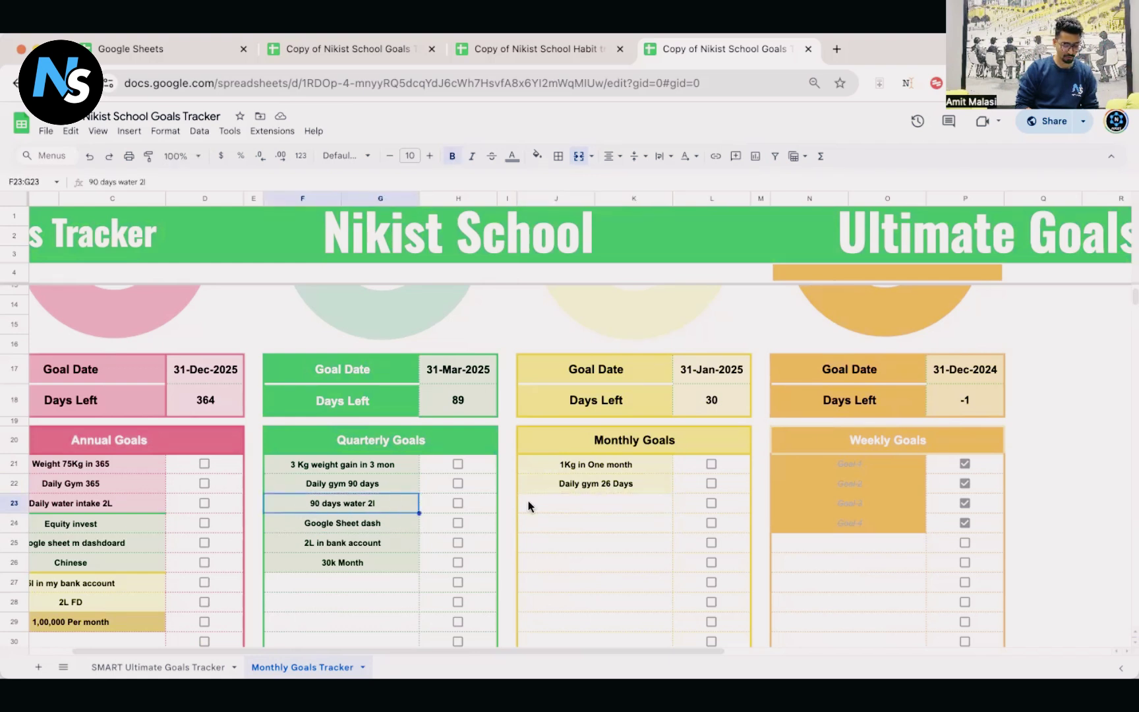
pyautogui.click(591, 497)
pyautogui.write('30 days 2L')
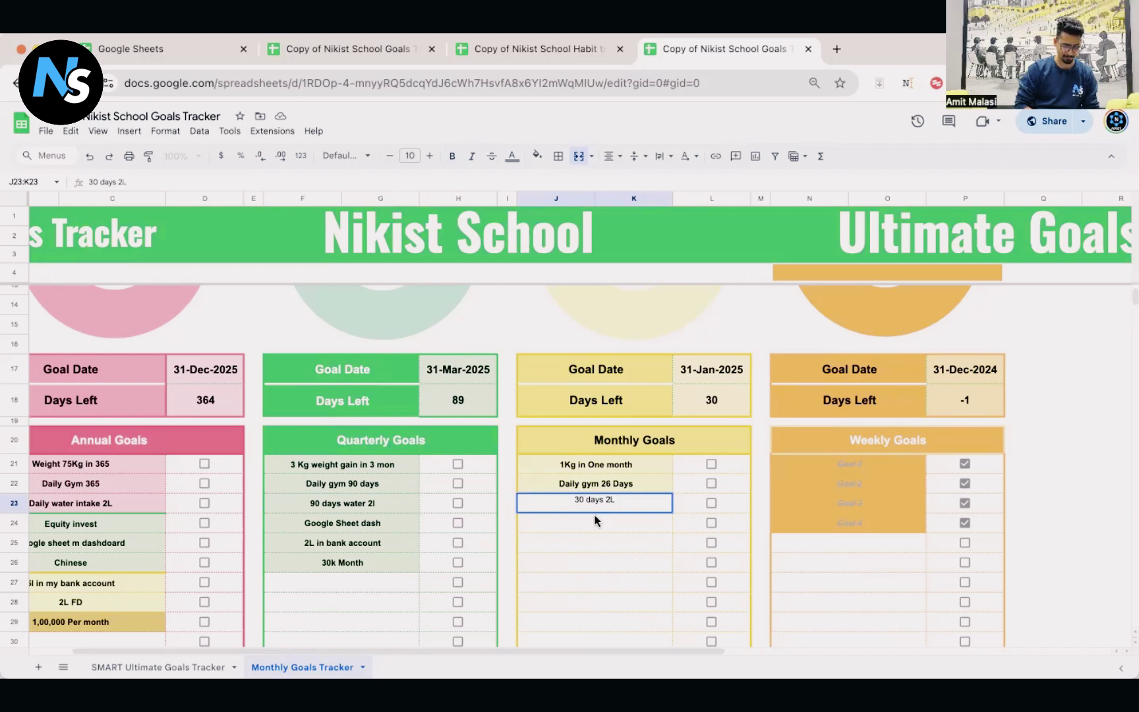
pyautogui.press('Return')
# - Enter "Basic google sheet" as the fourth Monthly Goals entry, based on the quarterly Google Sheet dashboard goal
pyautogui.click(329, 529)
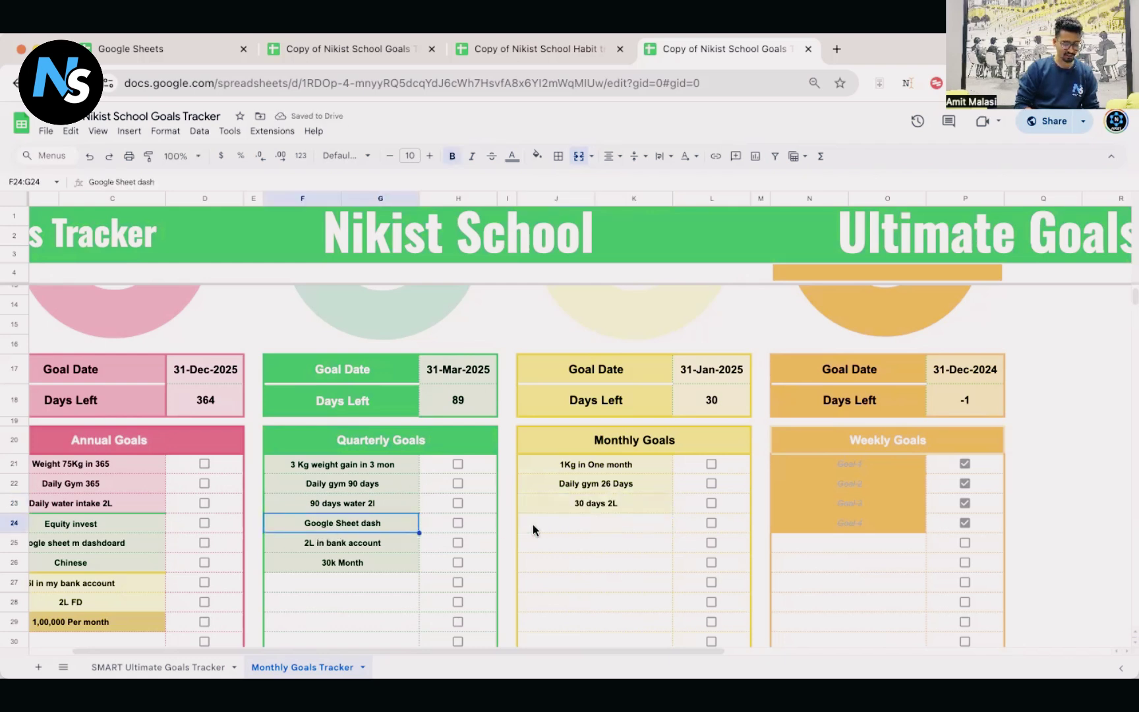
pyautogui.click(580, 531)
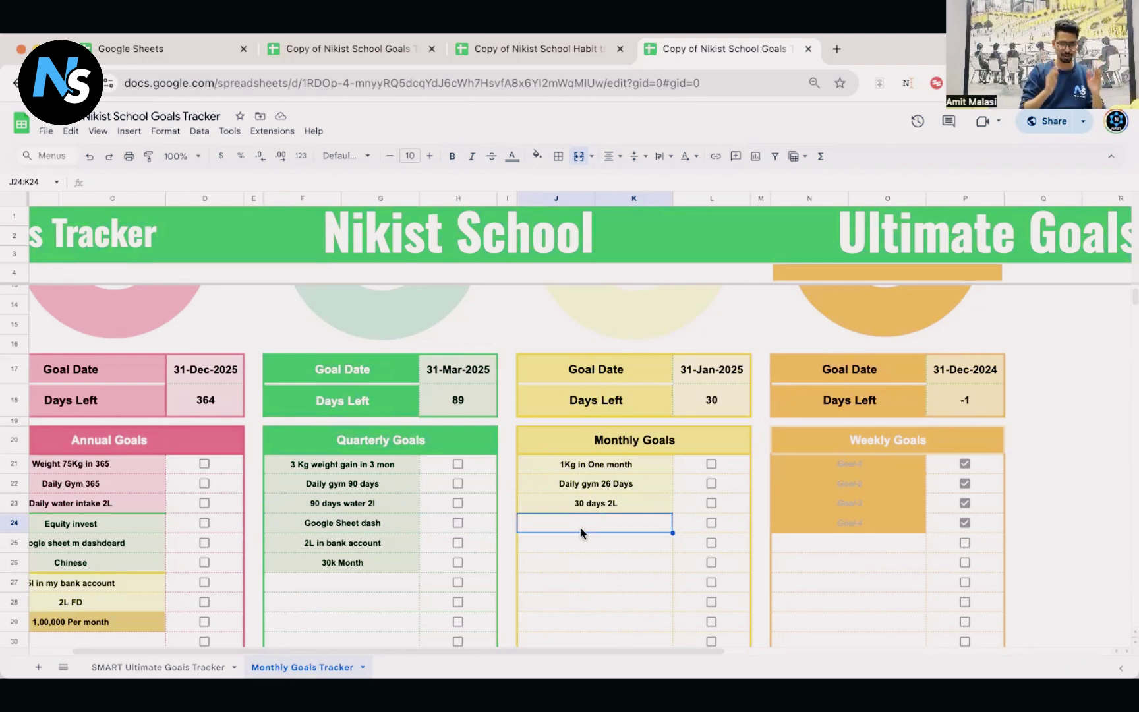
pyautogui.doubleClick(580, 532)
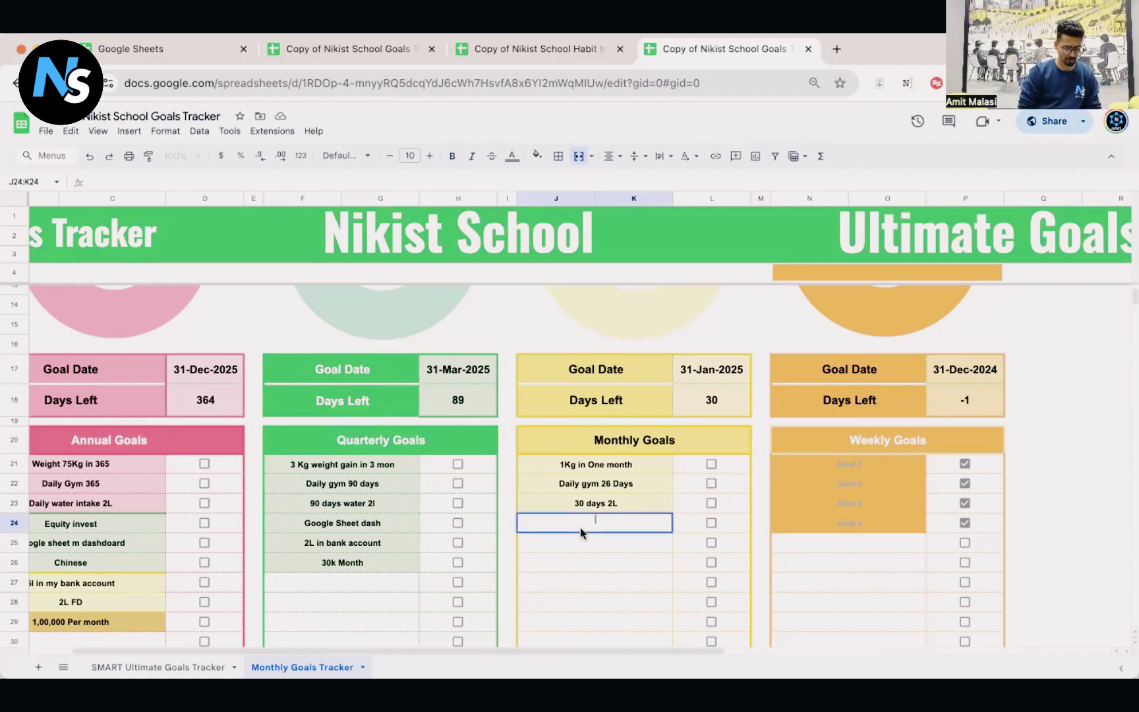
pyautogui.press('capslock')
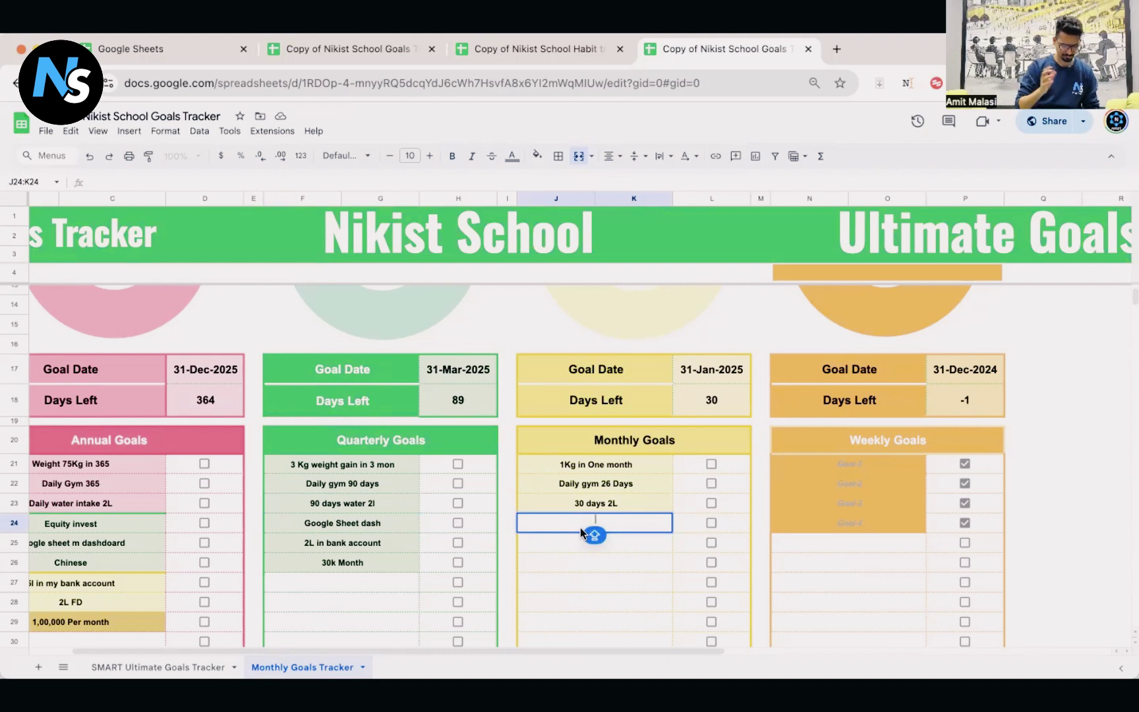
pyautogui.write('Ba')
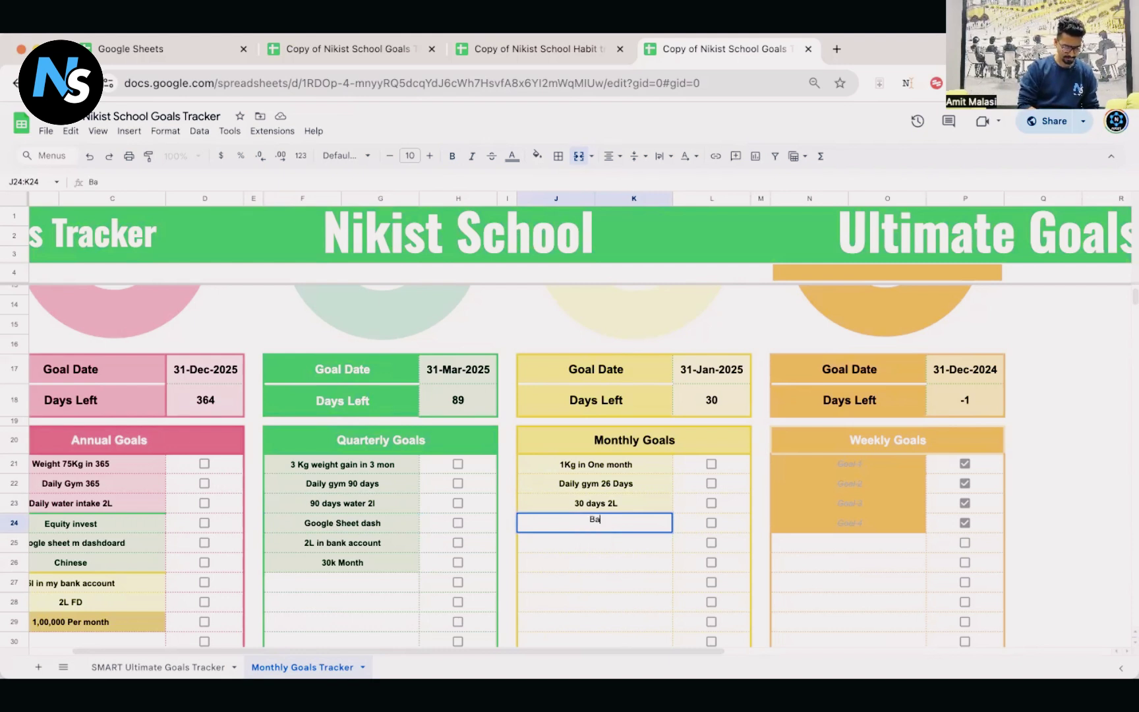
pyautogui.write('sic google')
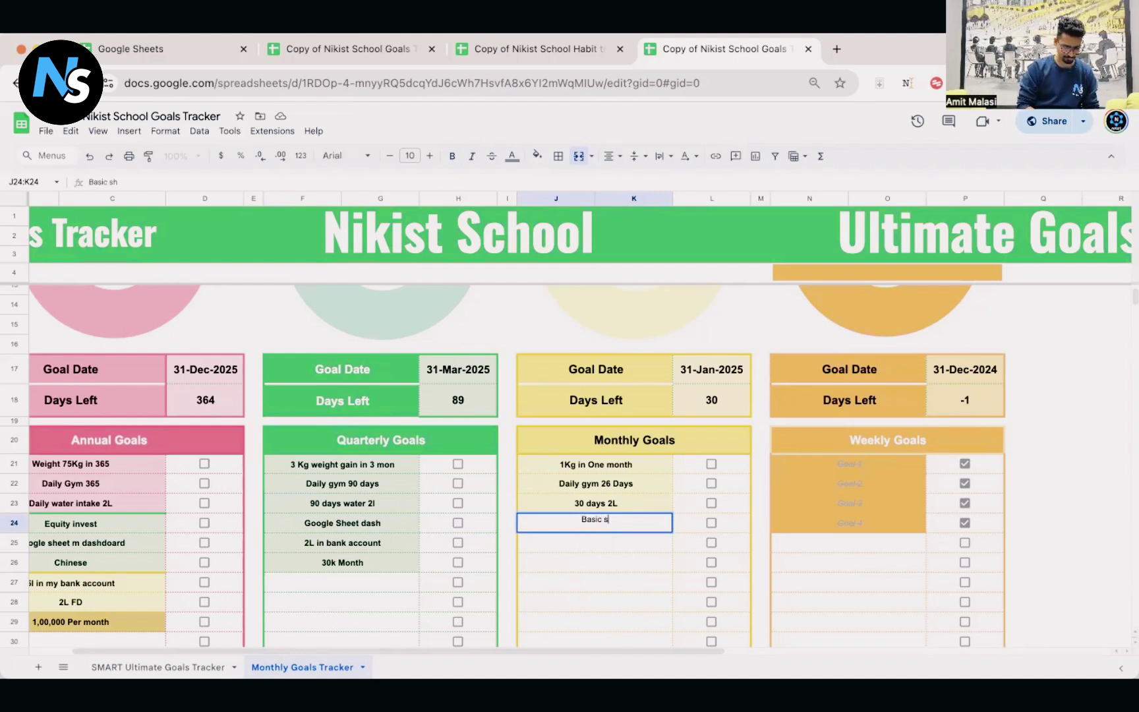
pyautogui.write(' sheet')
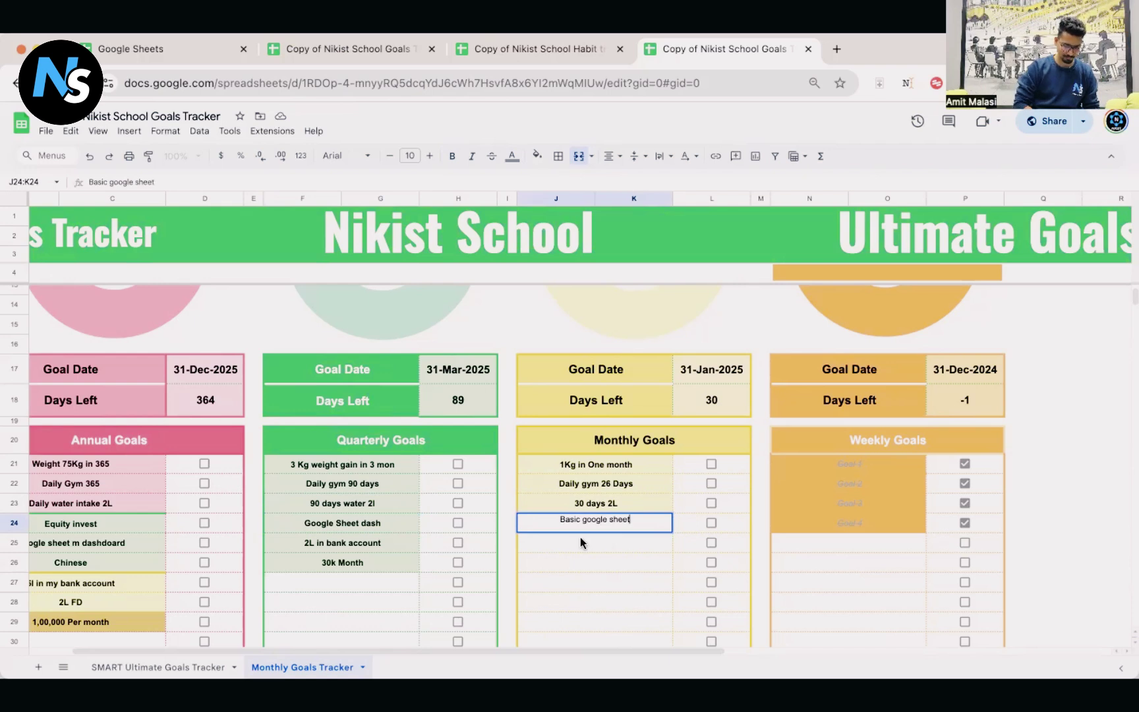
pyautogui.press('Return')
pyautogui.click(613, 524)
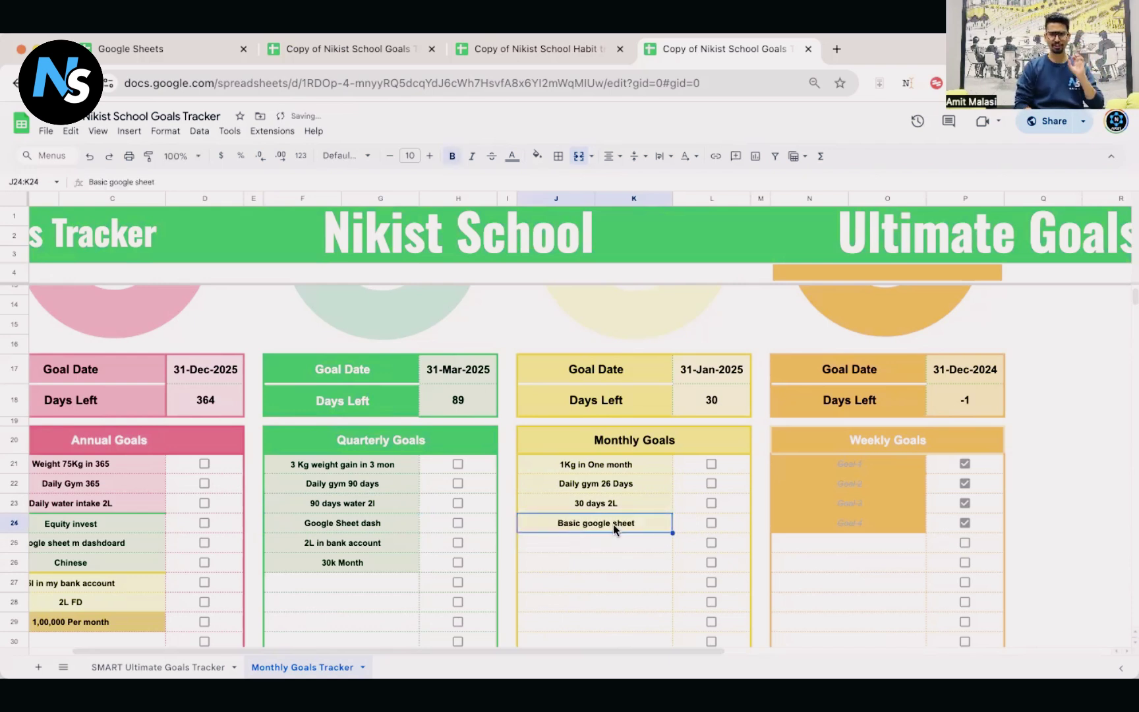
# - Enter "30K saving" as the fifth Monthly Goals entry, based on the quarterly bank account goal
pyautogui.click(379, 544)
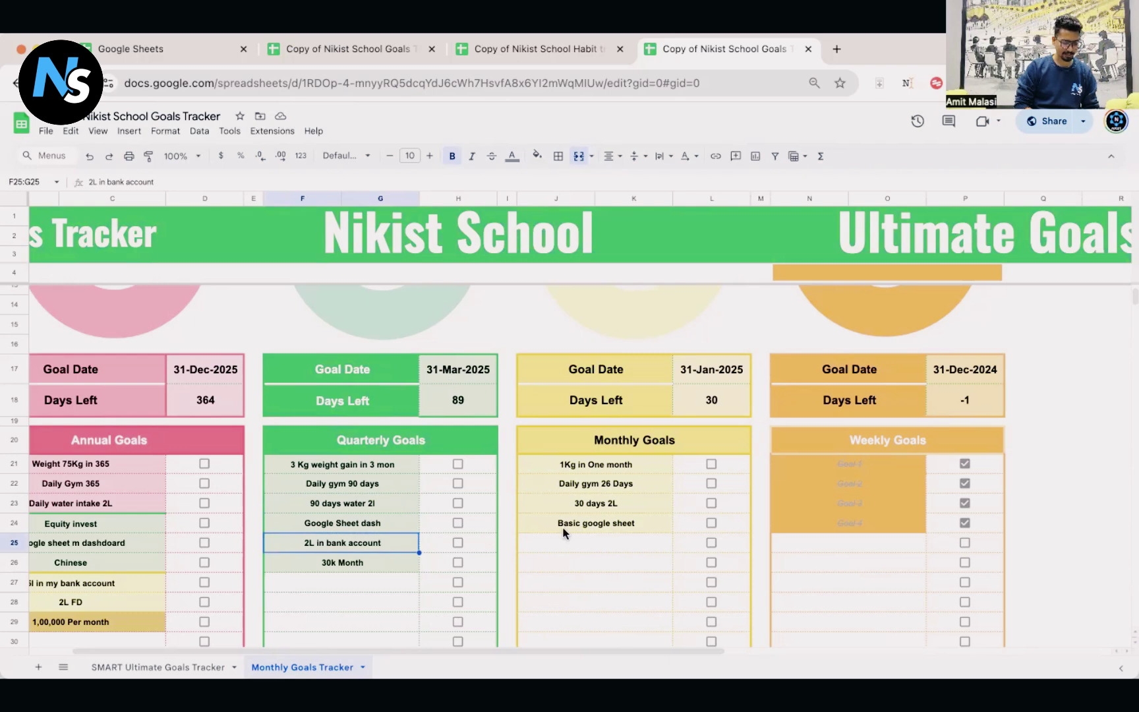
pyautogui.click(597, 546)
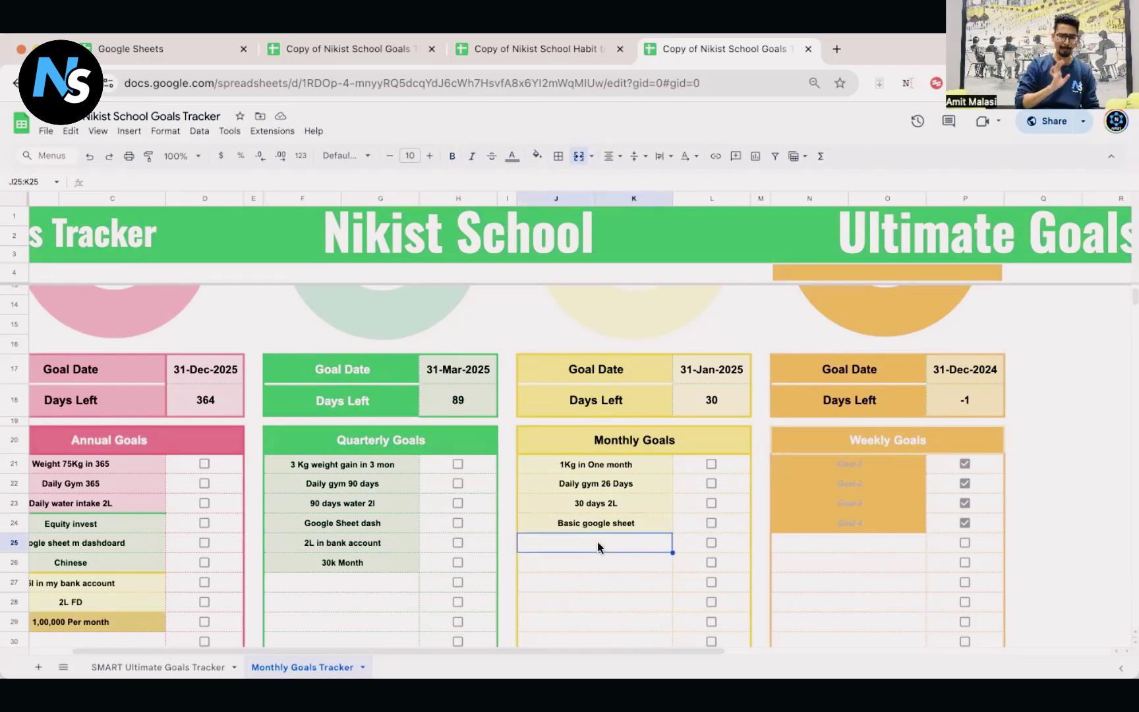
pyautogui.write('30K')
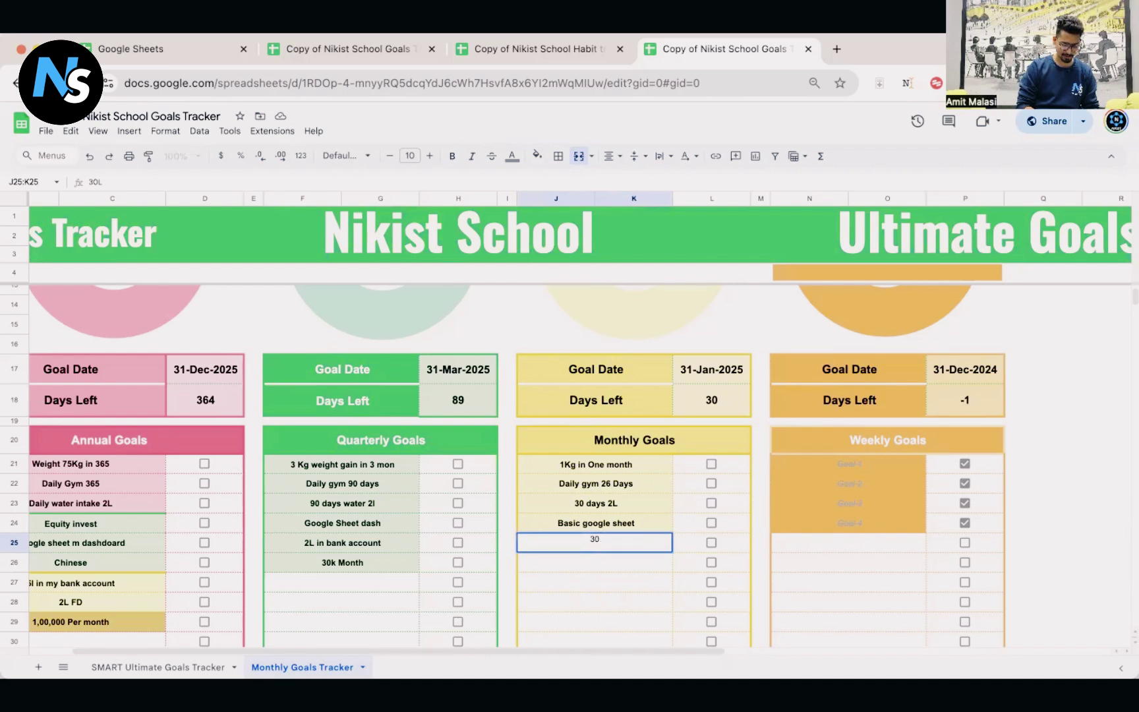
pyautogui.write(' sa')
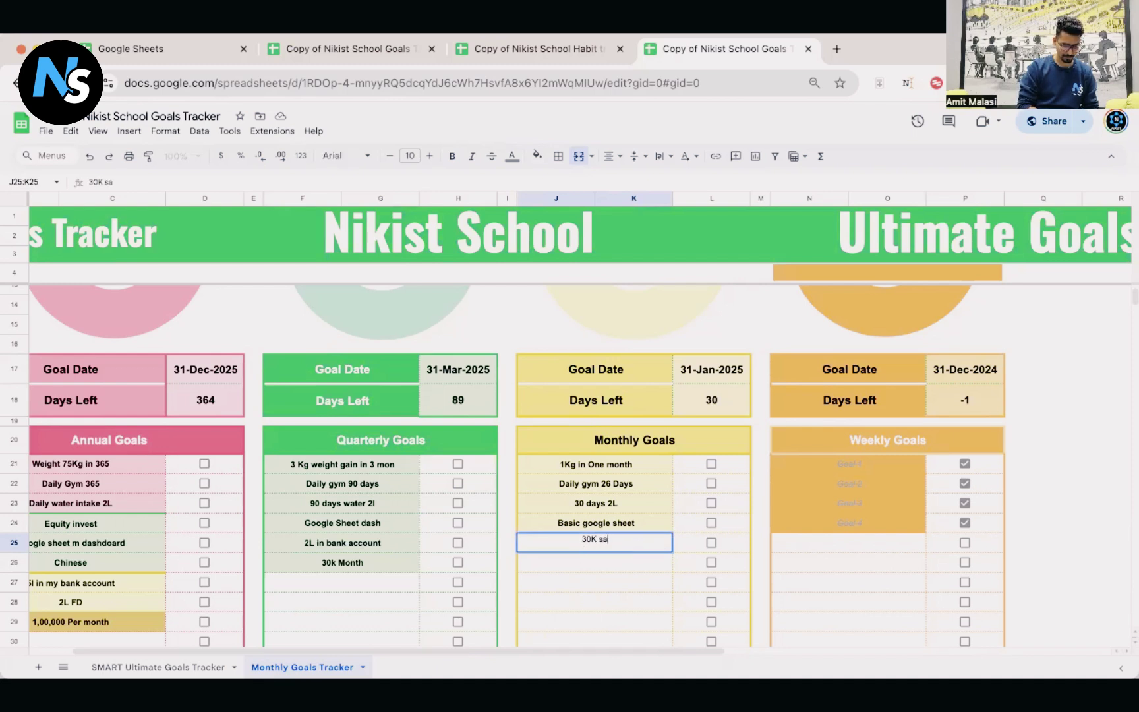
pyautogui.write('bvi')
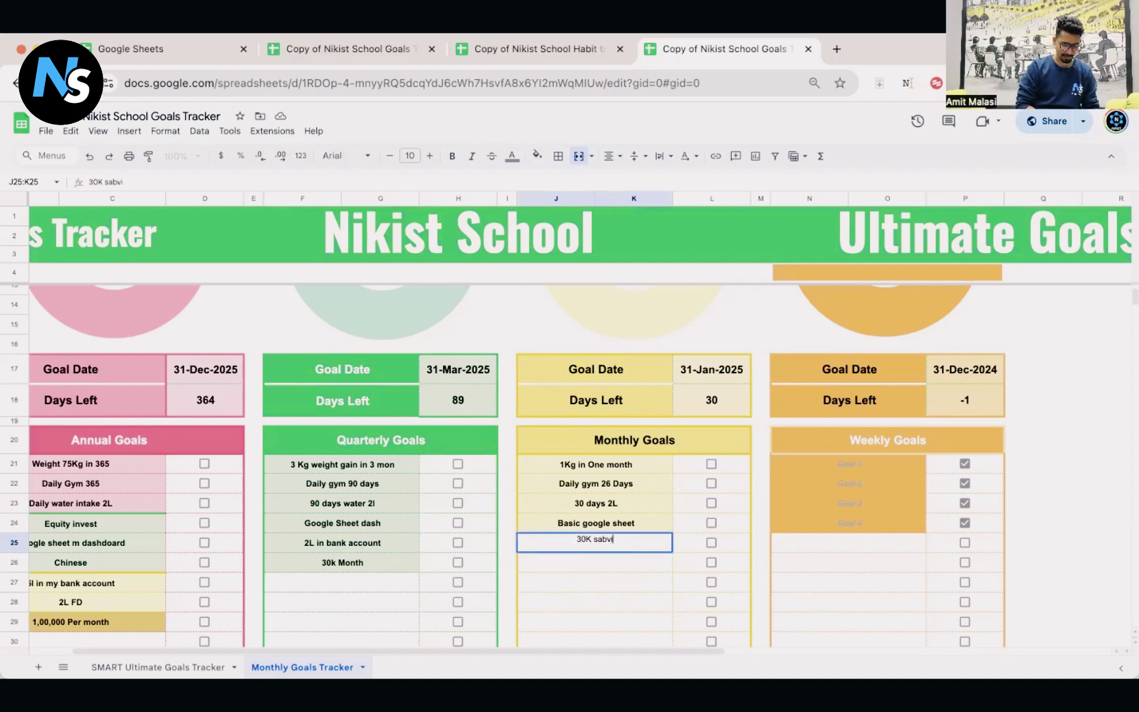
pyautogui.write('v')
pyautogui.press('BackSpace')
pyautogui.press('BackSpace')
pyautogui.write('ving')
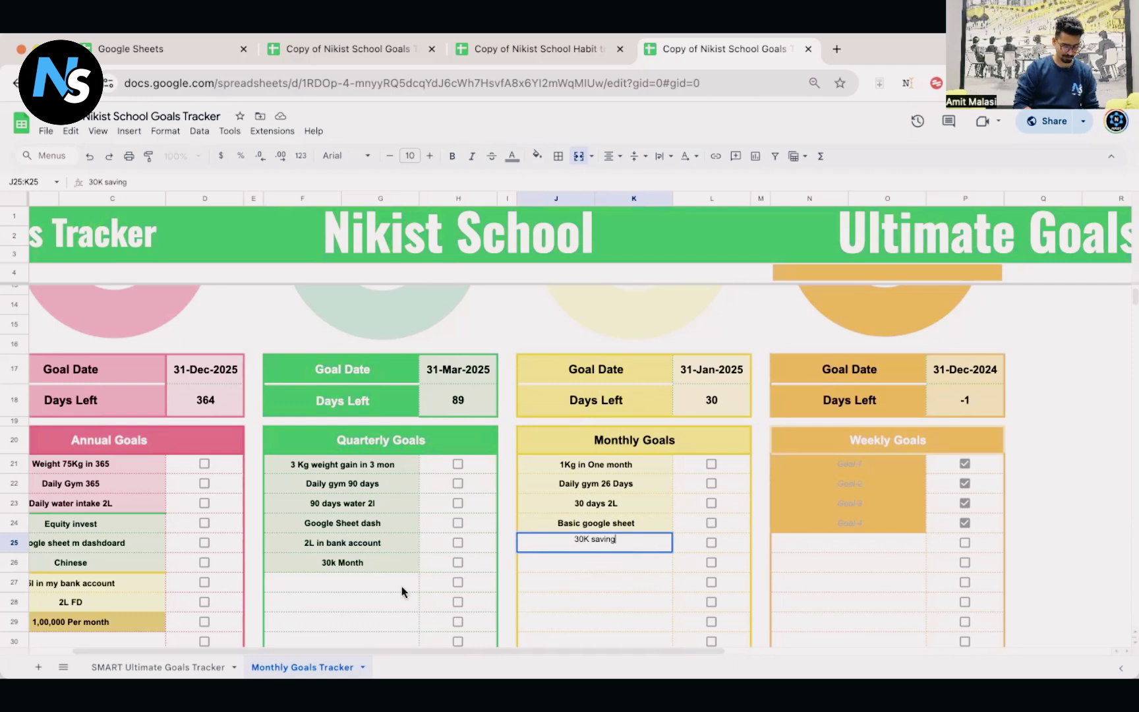
# - Enter "5k increase in one monyh" as the sixth Monthly Goals entry, based on the quarterly "30k Month" goal
pyautogui.click(351, 564)
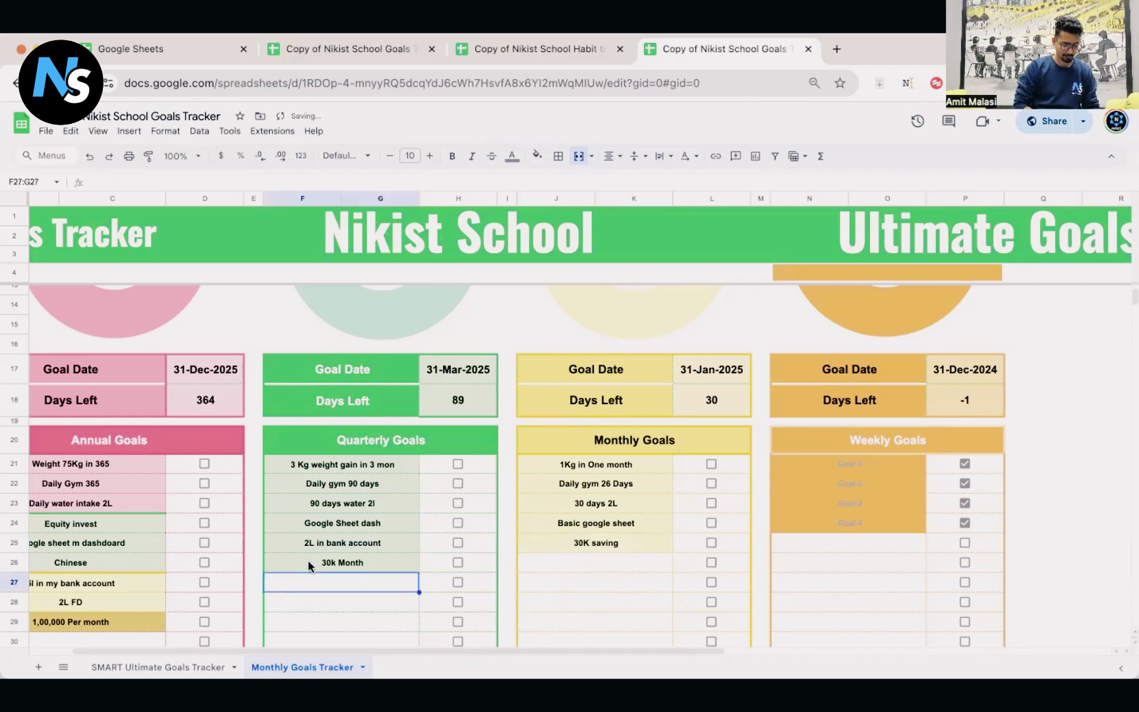
pyautogui.click(577, 561)
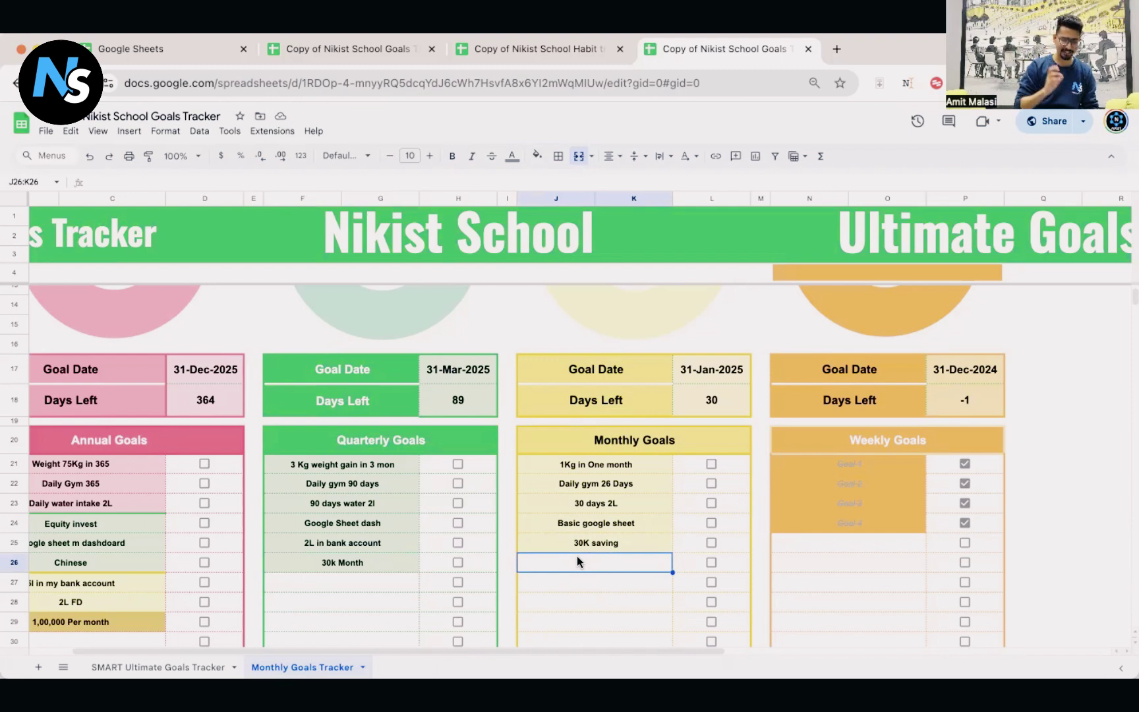
pyautogui.write('5k')
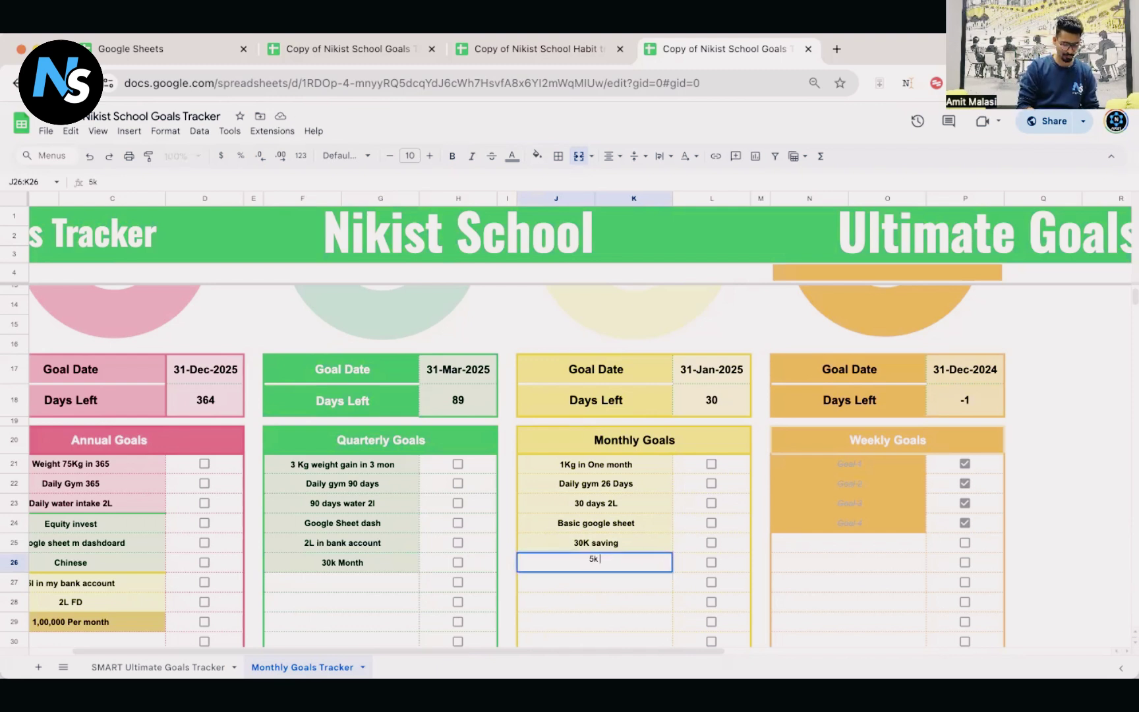
pyautogui.write(' increa')
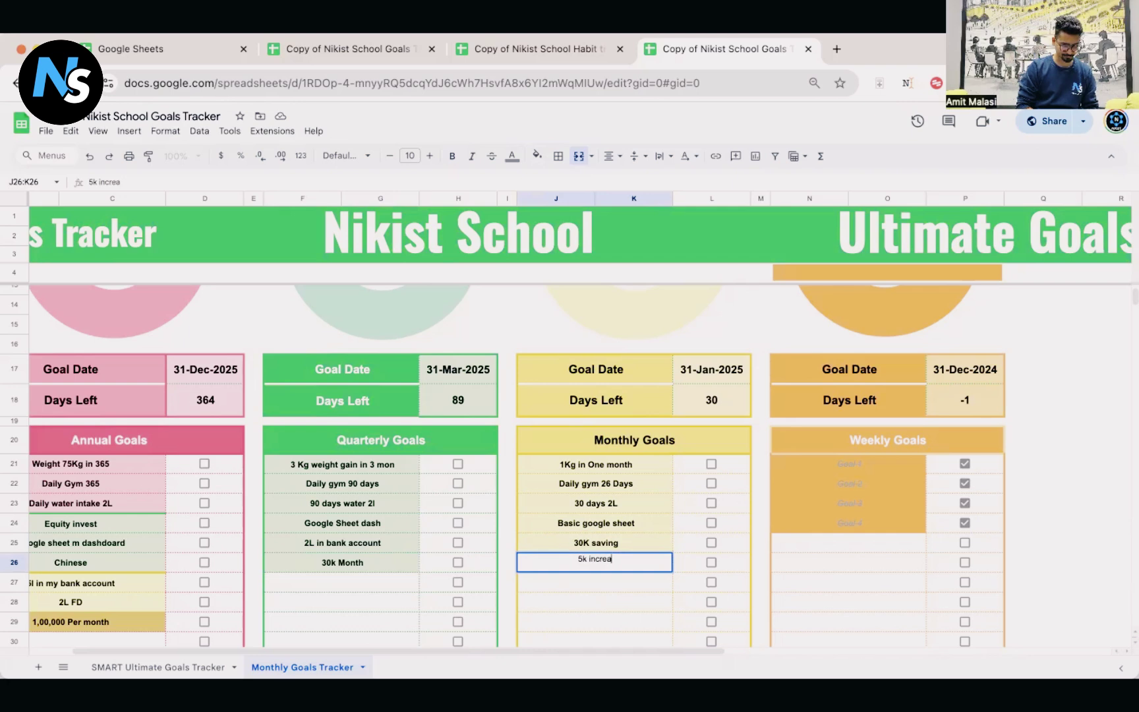
pyautogui.write('se in one m')
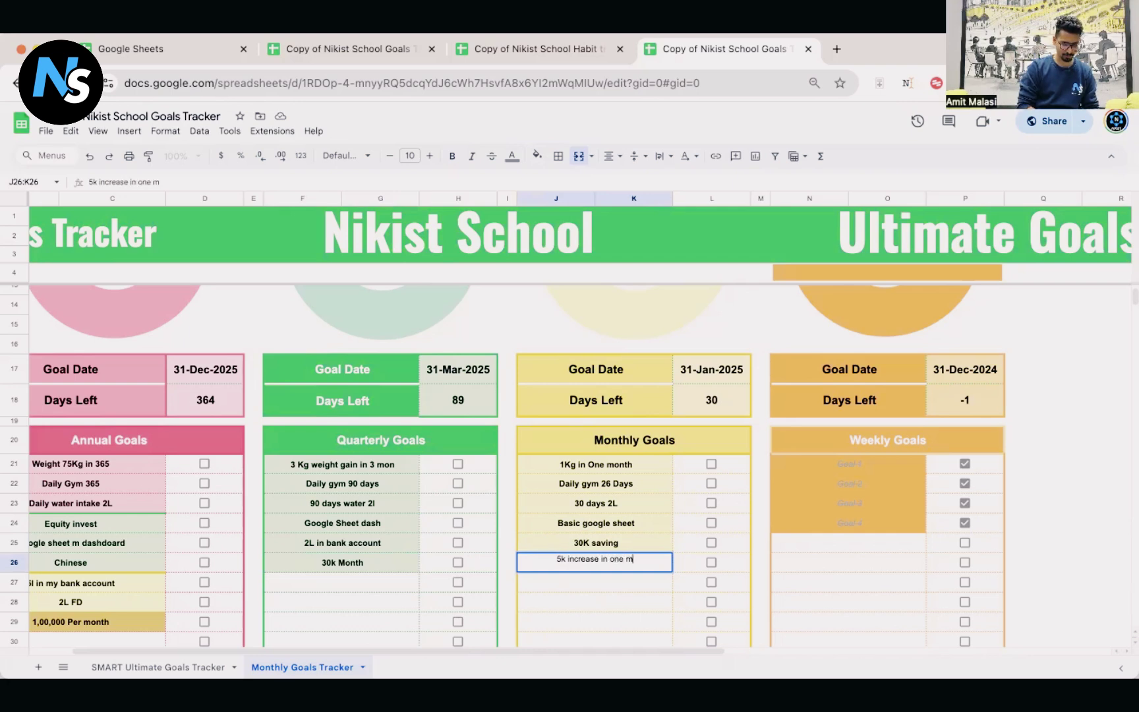
pyautogui.write('onyh')
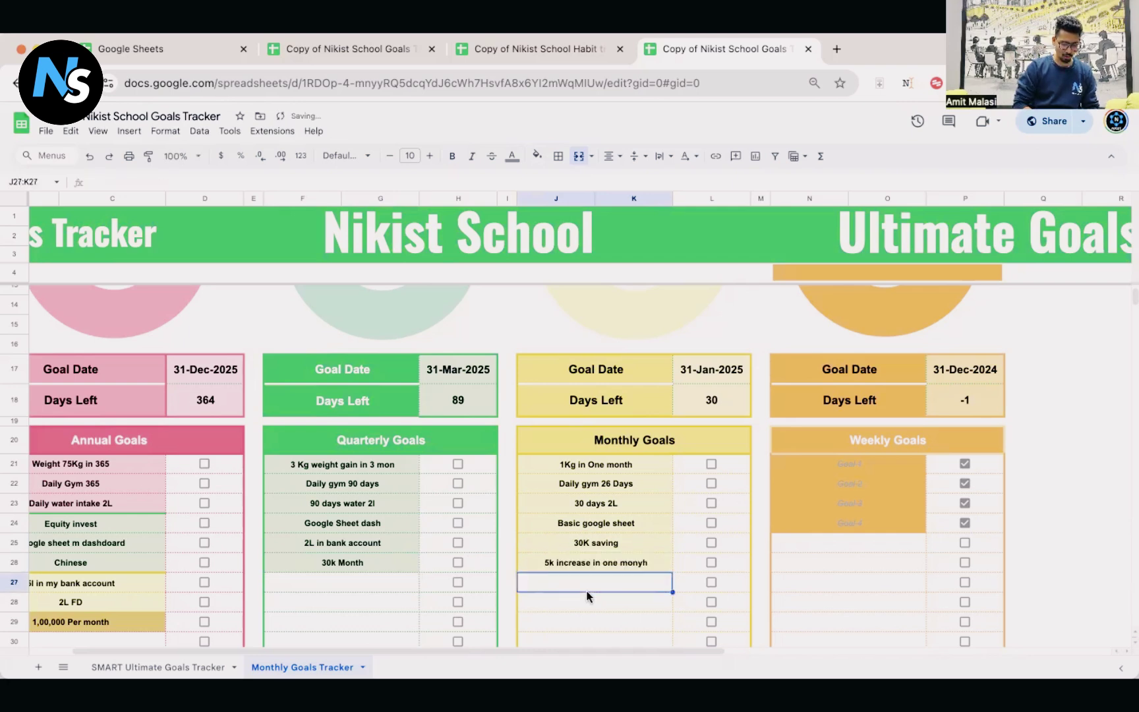
# - Correct the misspelled word in the sixth Monthly Goals entry so it reads "5k increase in one month"
pyautogui.hotkey('ctrl', 'b')
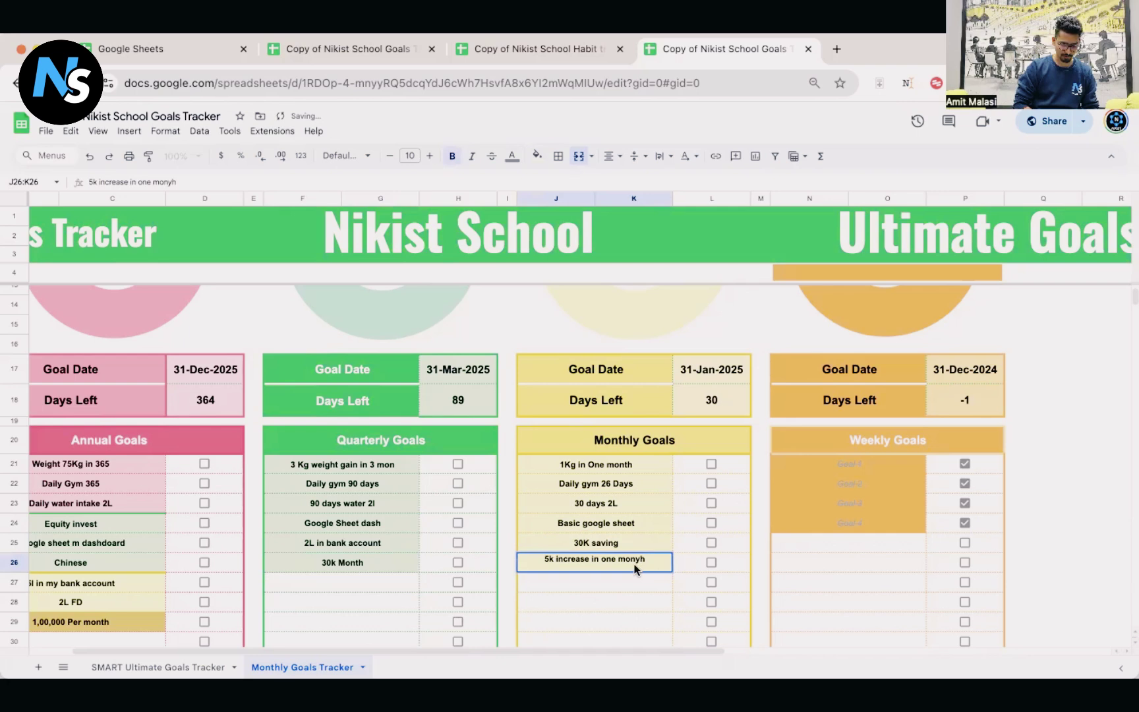
pyautogui.doubleClick(633, 561)
pyautogui.write('month')
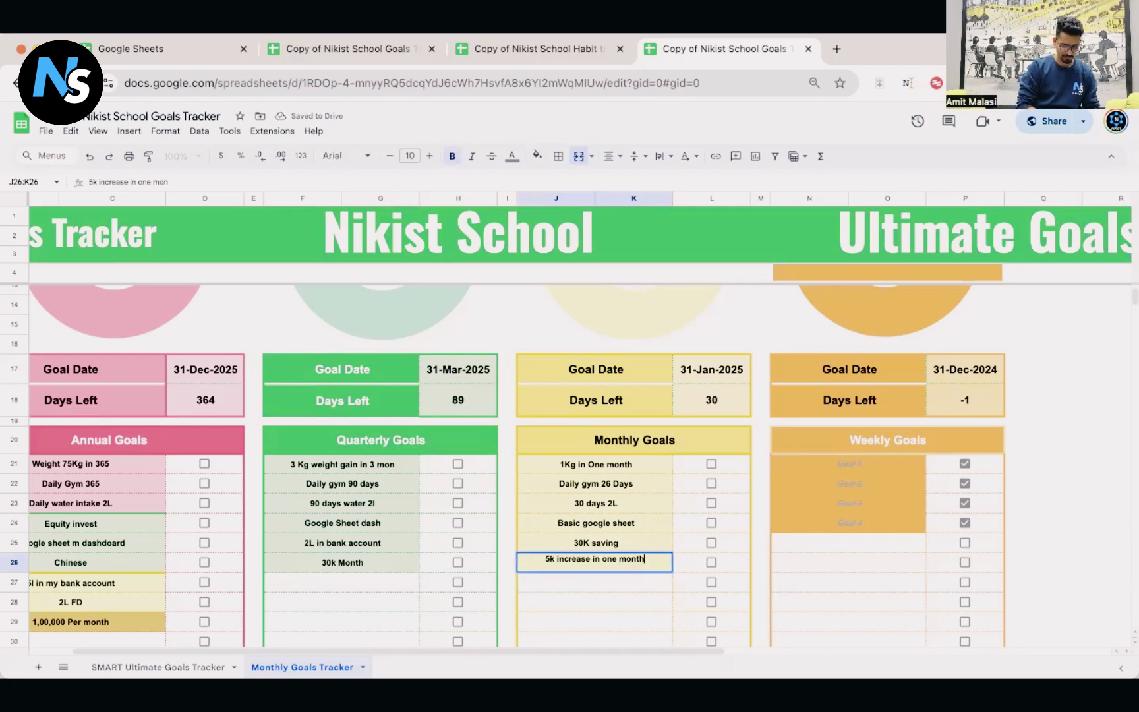
pyautogui.press('Return')
pyautogui.click(621, 470)
pyautogui.click(367, 472)
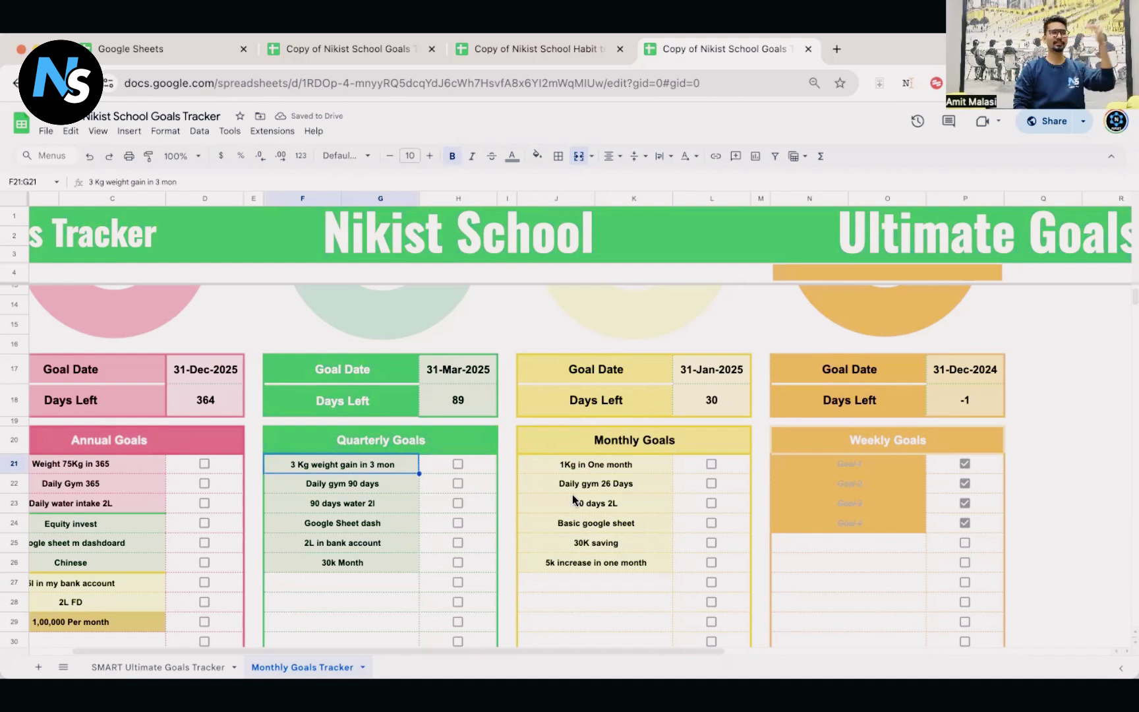
pyautogui.click(381, 569)
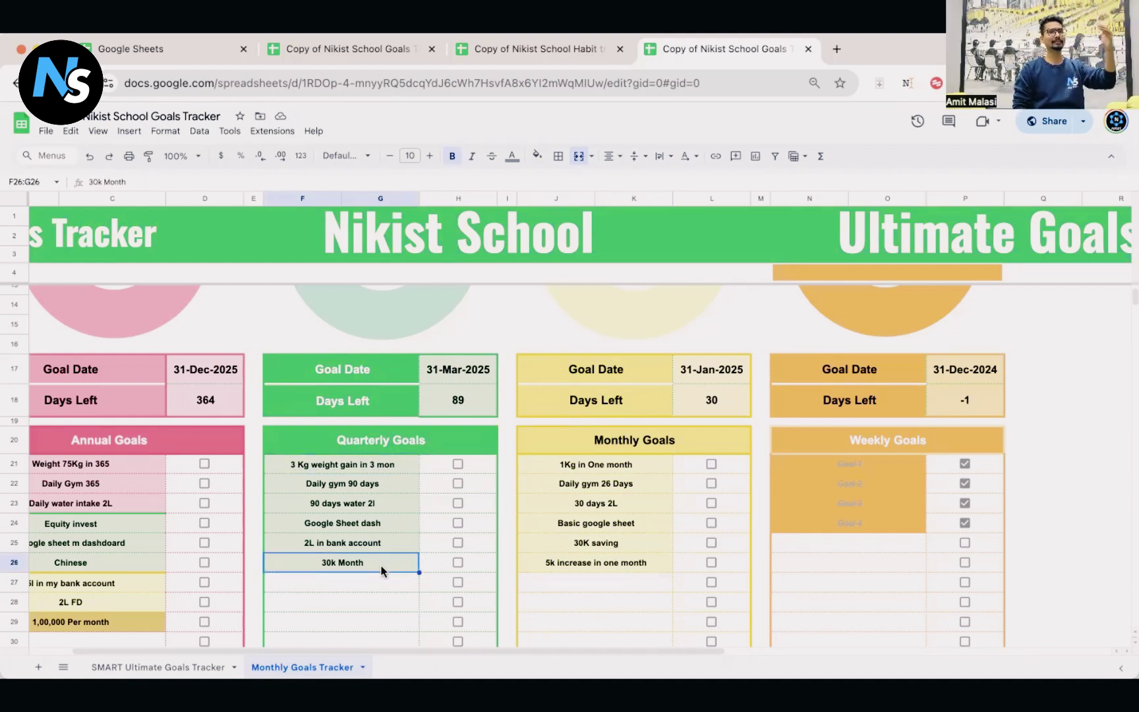
pyautogui.click(527, 548)
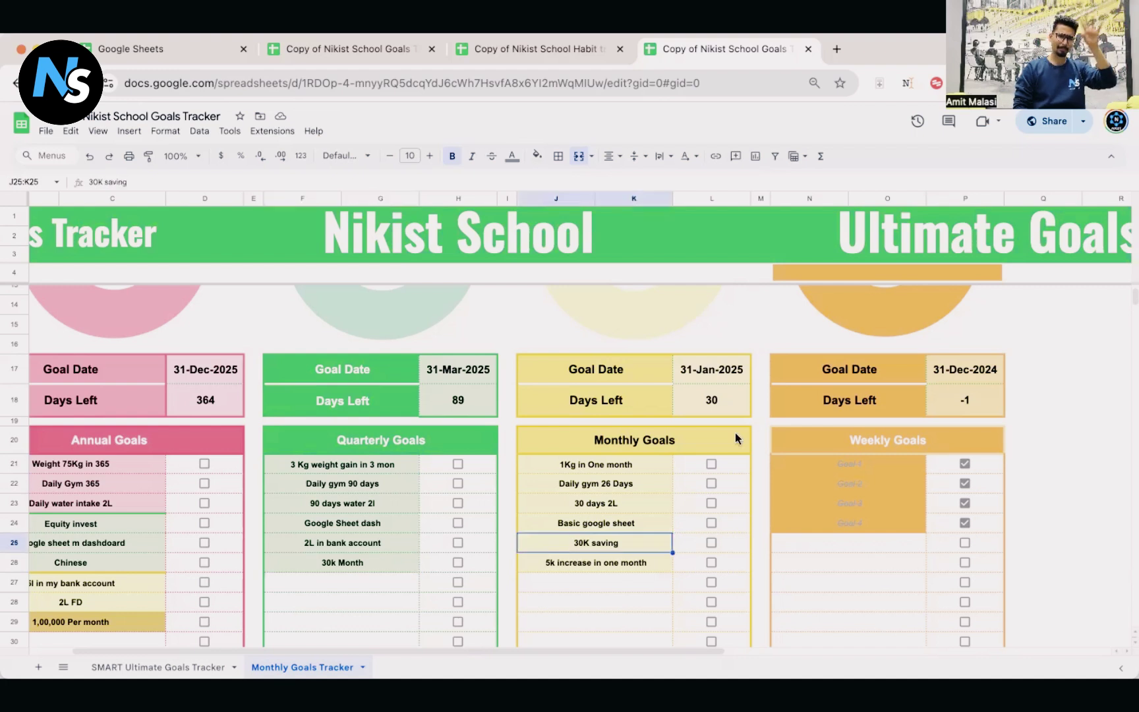
pyautogui.hscroll(1, 793, 424)
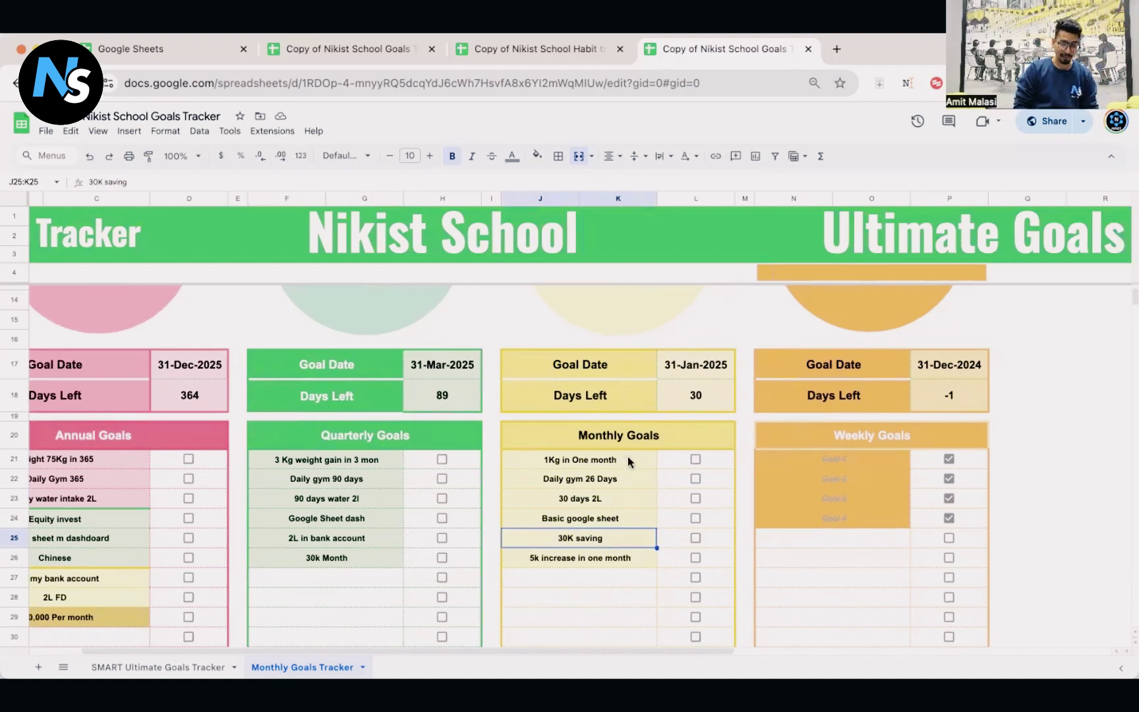
pyautogui.moveTo(628, 457); pyautogui.dragTo(630, 557)
# - Clear the four placeholder entries under Weekly Goals and untick their checkboxes
pyautogui.hscroll(2, 824, 488)
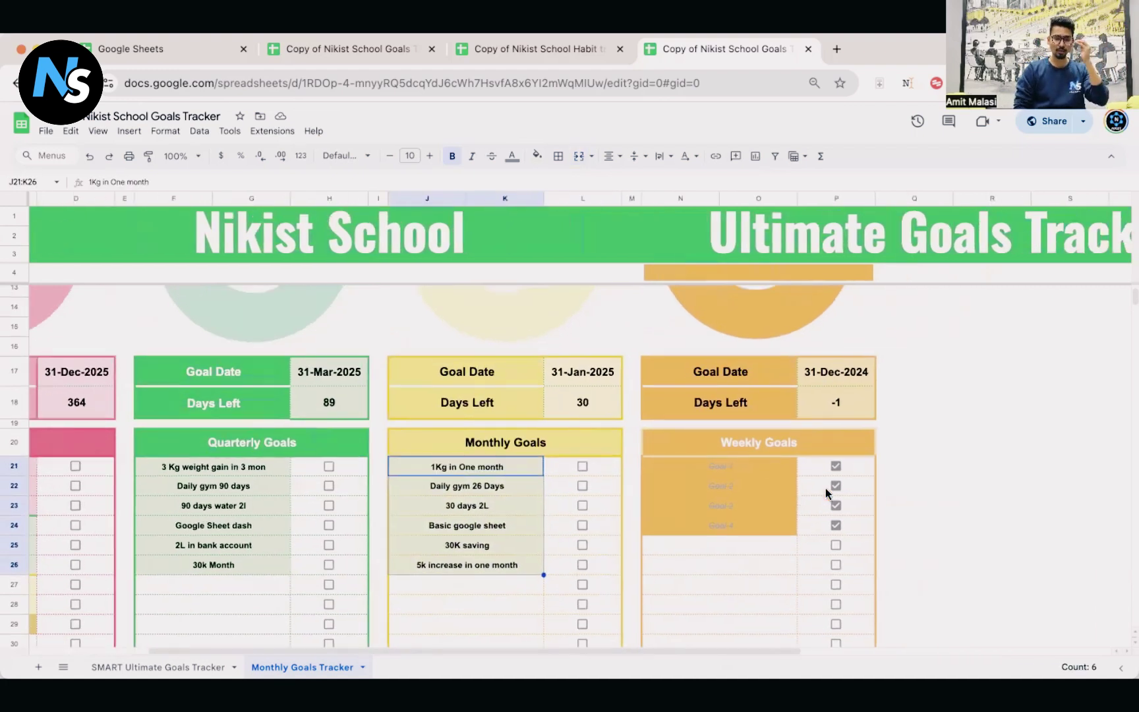
pyautogui.moveTo(762, 457); pyautogui.dragTo(758, 517)
pyautogui.press('Delete')
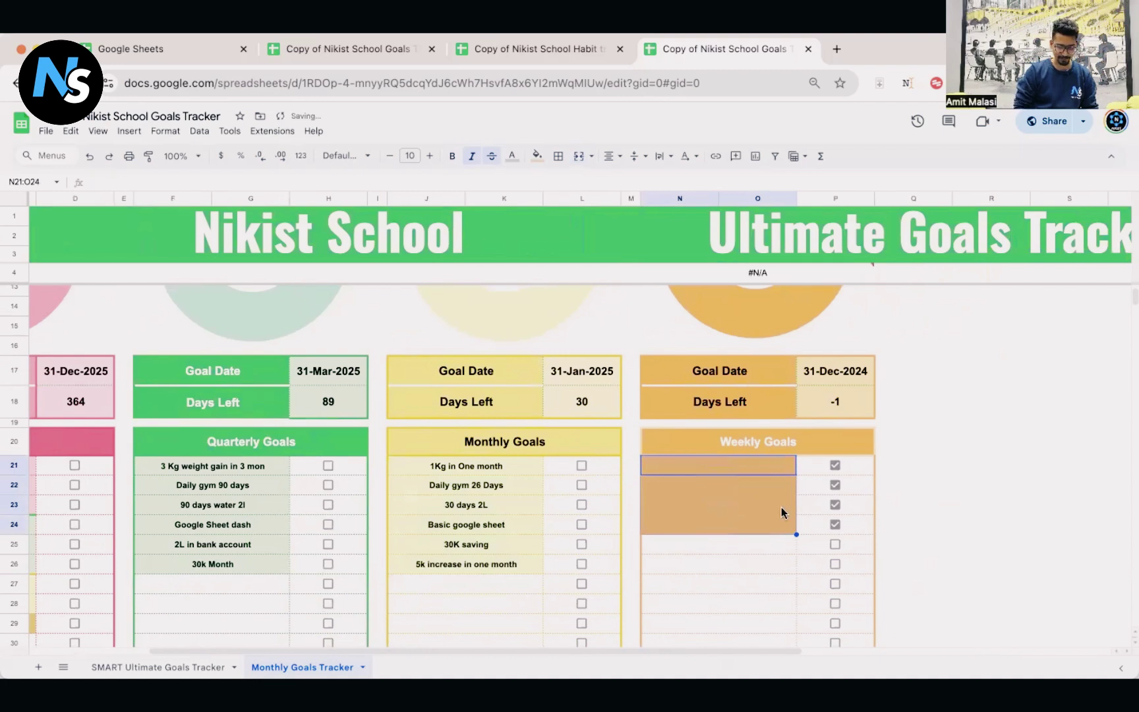
pyautogui.click(835, 466)
pyautogui.click(835, 485)
pyautogui.click(835, 505)
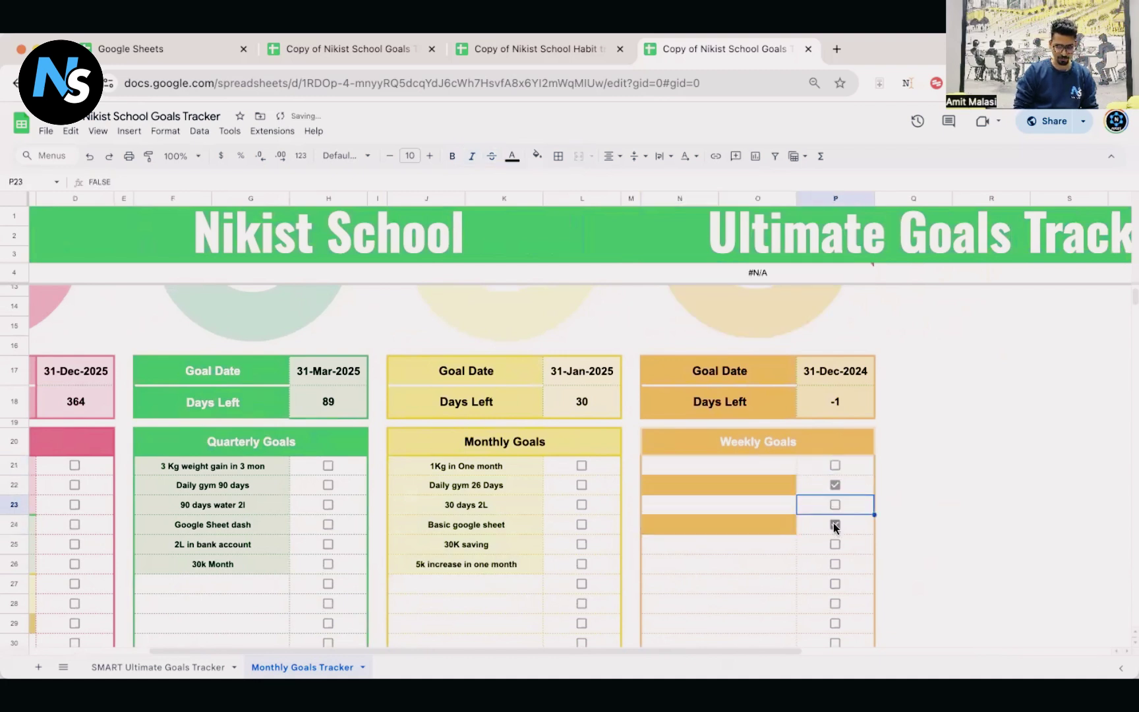
pyautogui.click(835, 525)
pyautogui.click(835, 485)
# - Set the Weekly Goals' Goal Date to 7-Jan-2025
pyautogui.click(837, 400)
pyautogui.doubleClick(837, 401)
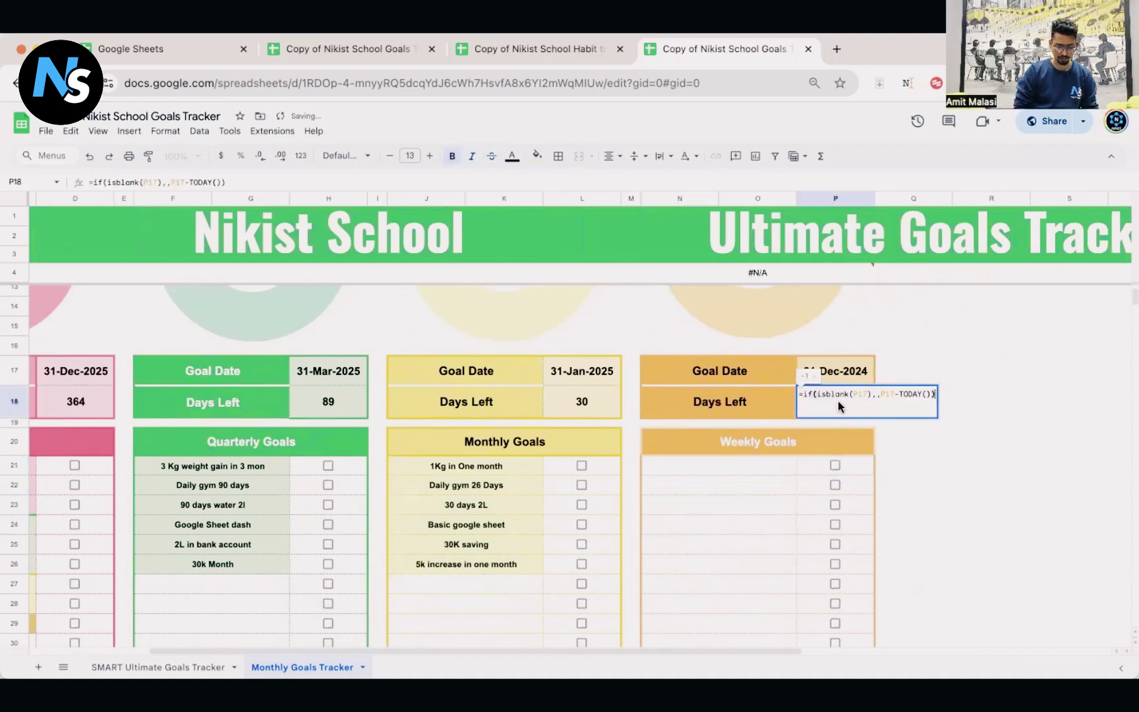
pyautogui.click(836, 366)
pyautogui.doubleClick(836, 366)
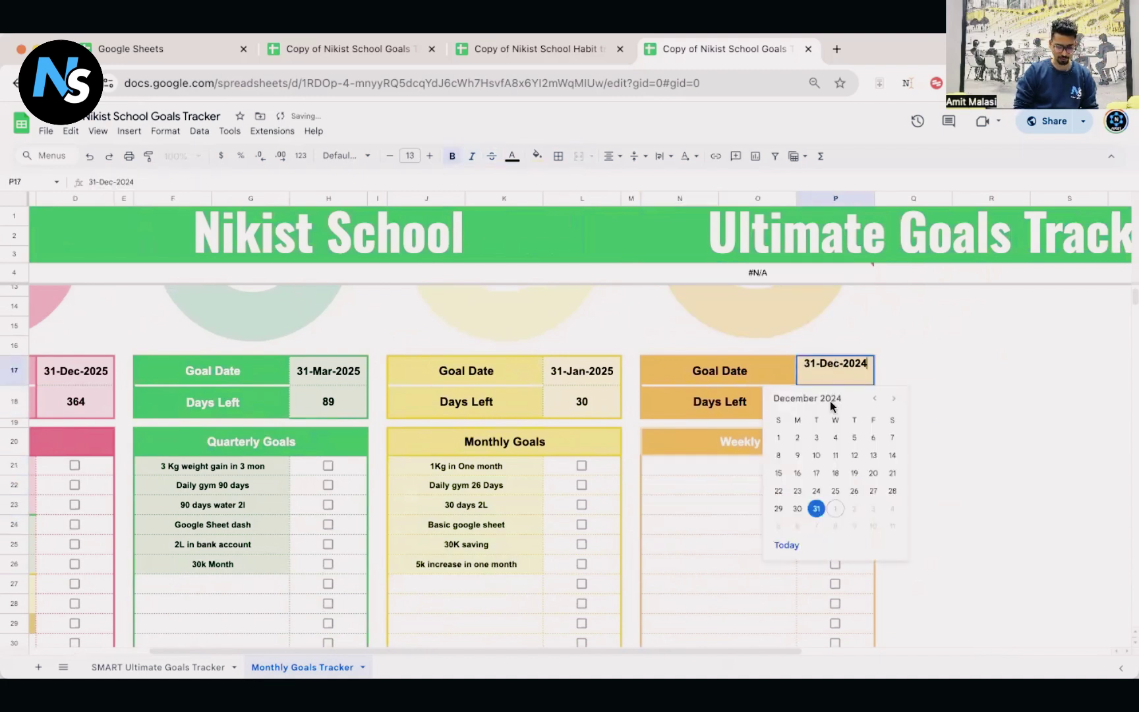
pyautogui.click(874, 399)
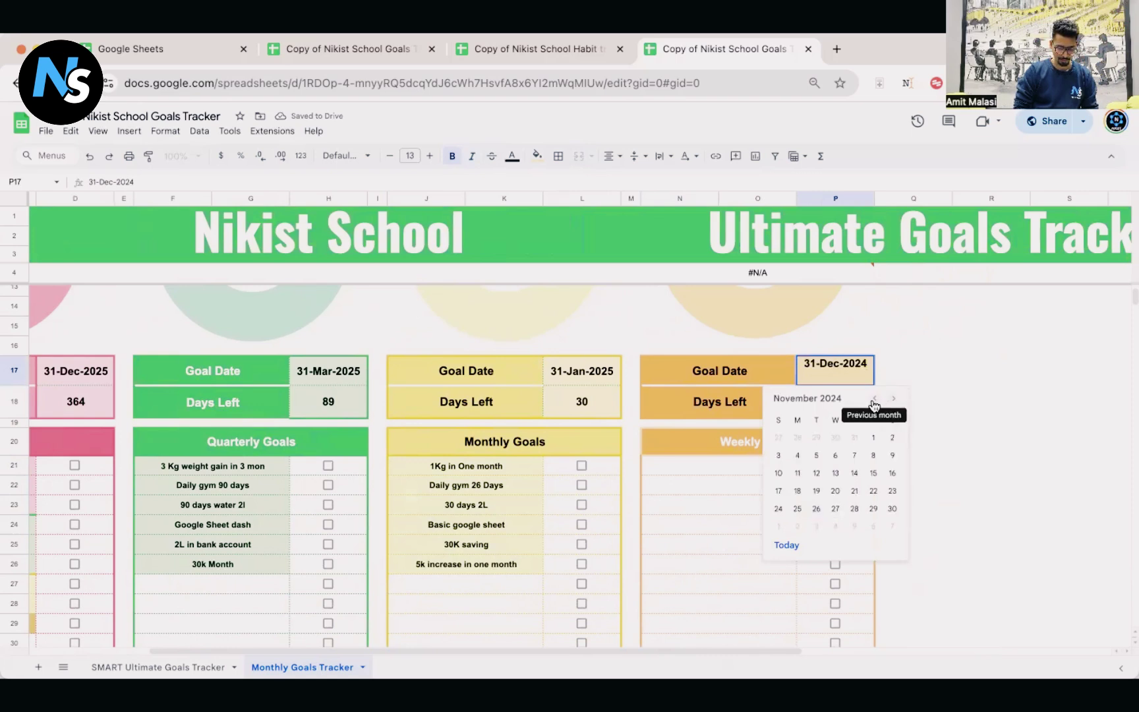
pyautogui.click(893, 400)
pyautogui.click(893, 399)
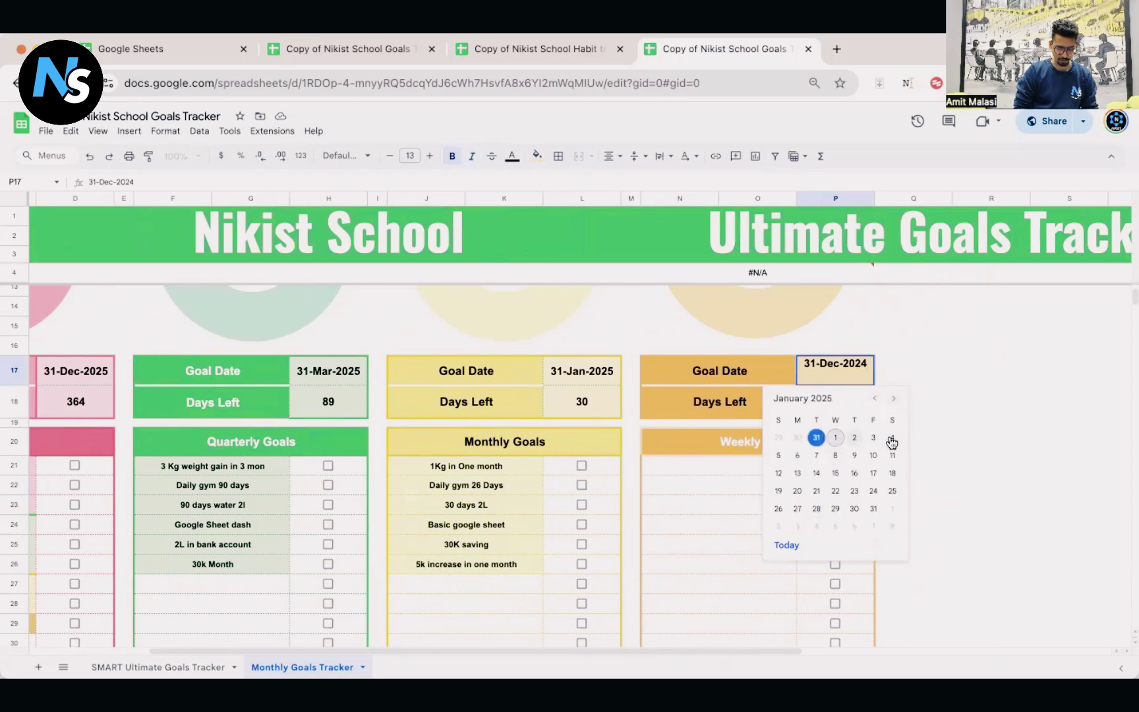
pyautogui.click(816, 456)
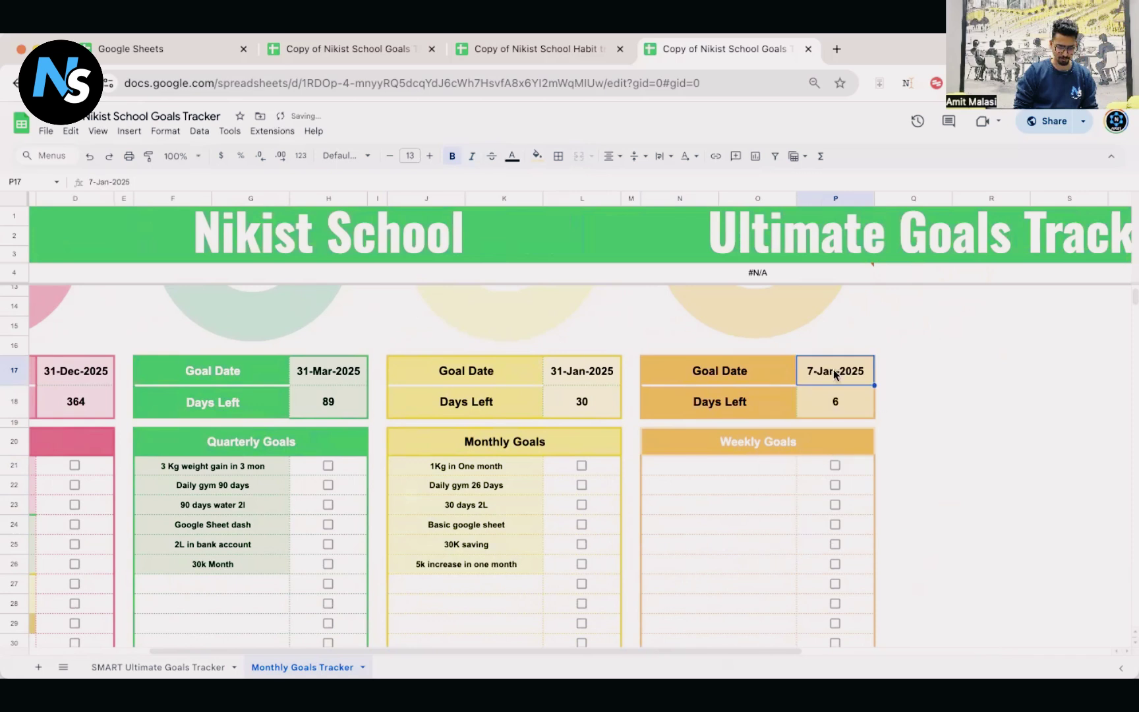
# - Enter "0.3Kg" as the first Weekly Goals entry, based on the monthly weight goal
pyautogui.click(737, 468)
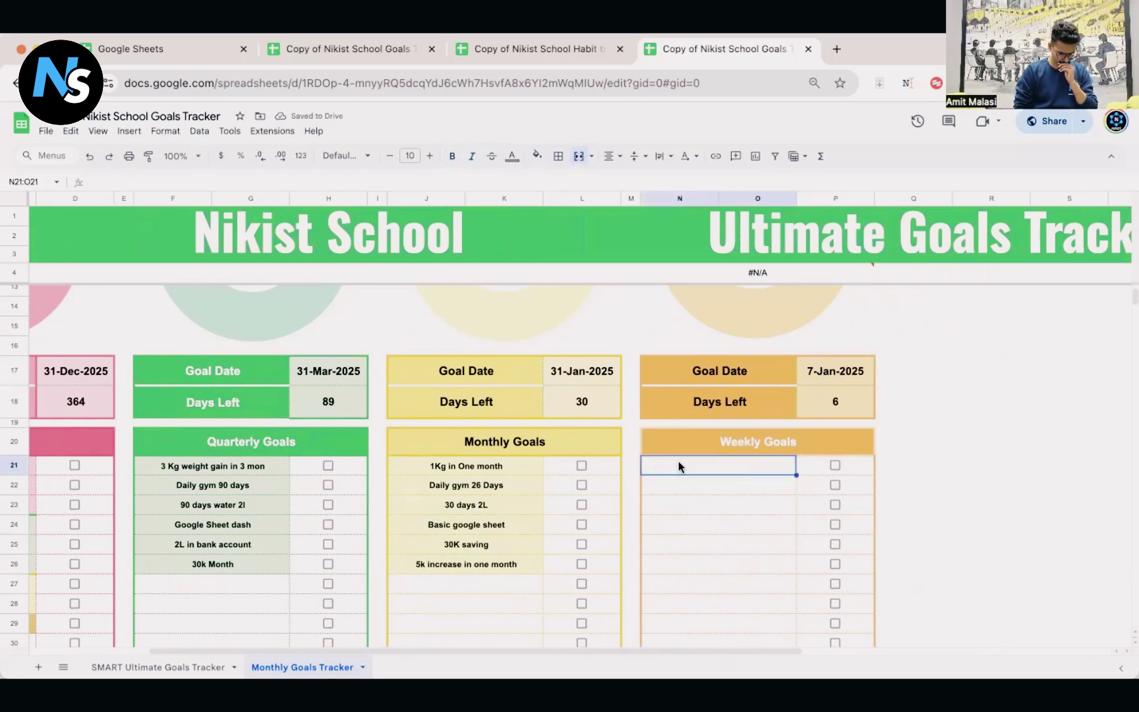
pyautogui.click(449, 469)
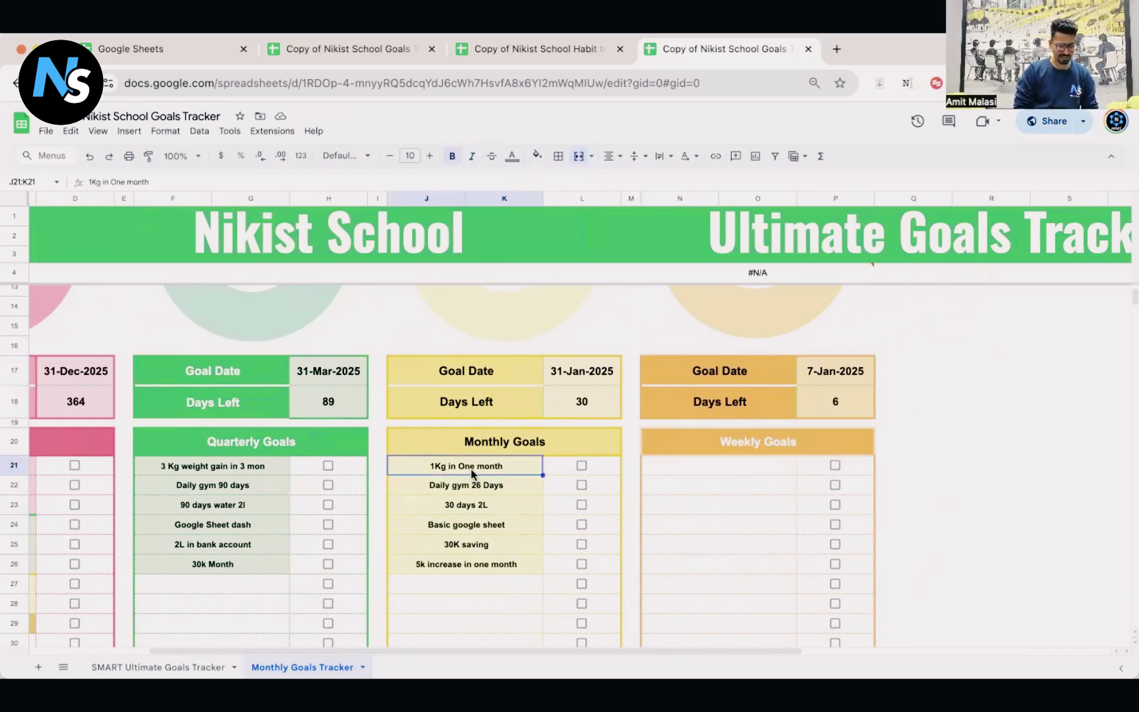
pyautogui.click(683, 465)
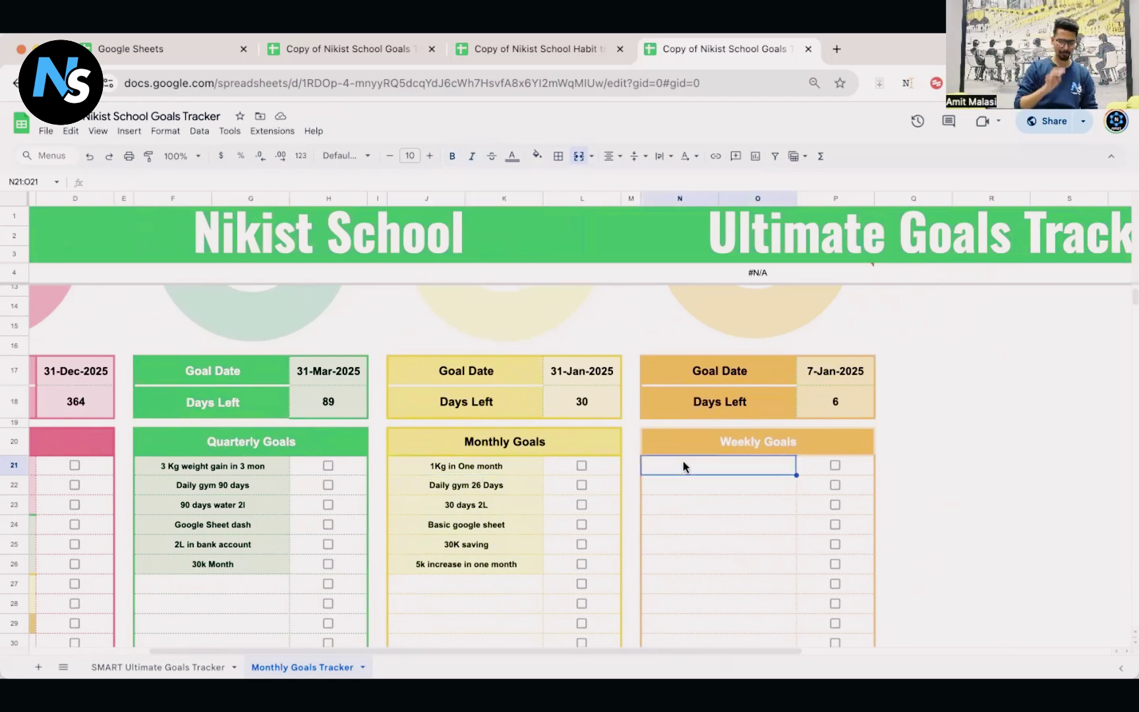
pyautogui.write('0.43')
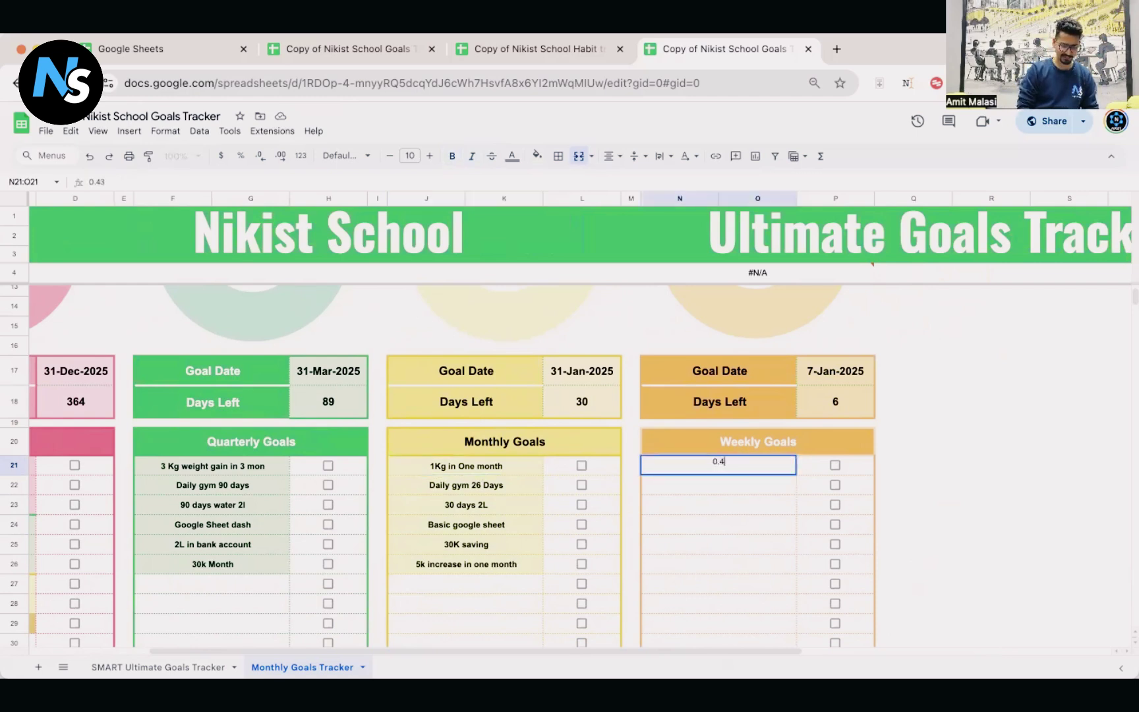
pyautogui.press('BackSpace')
pyautogui.write('3Kg')
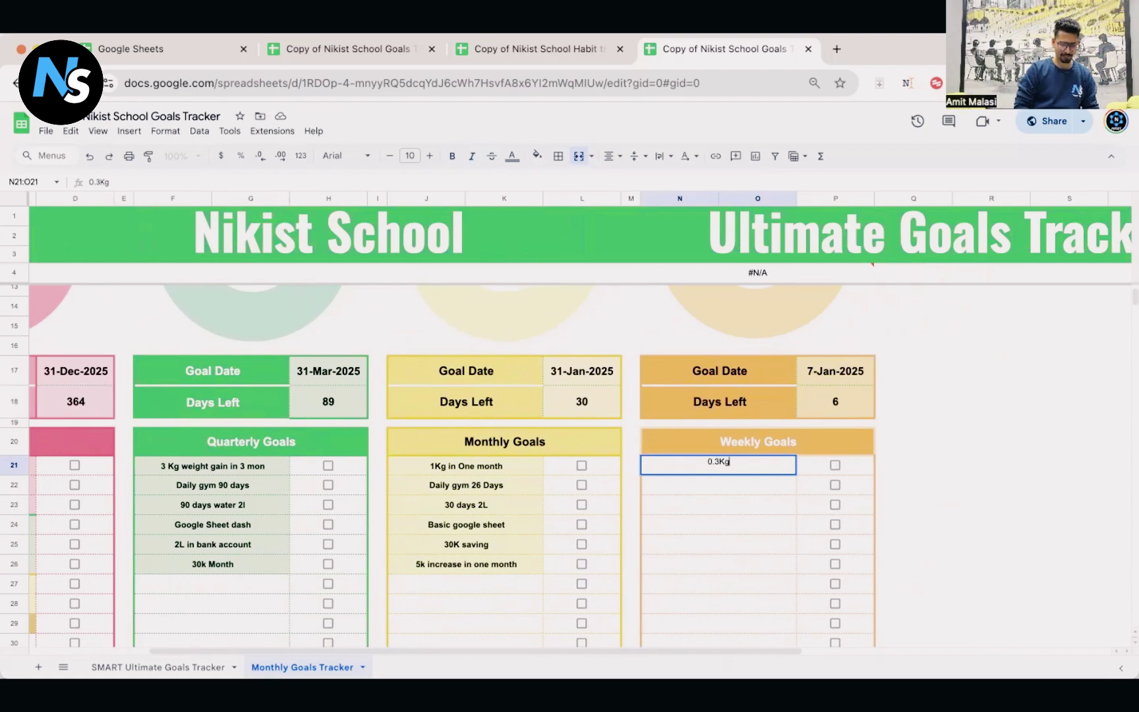
pyautogui.press('Return')
# - Enter "6 Days gym" as the second Weekly Goals entry, based on the monthly gym goal
pyautogui.click(505, 486)
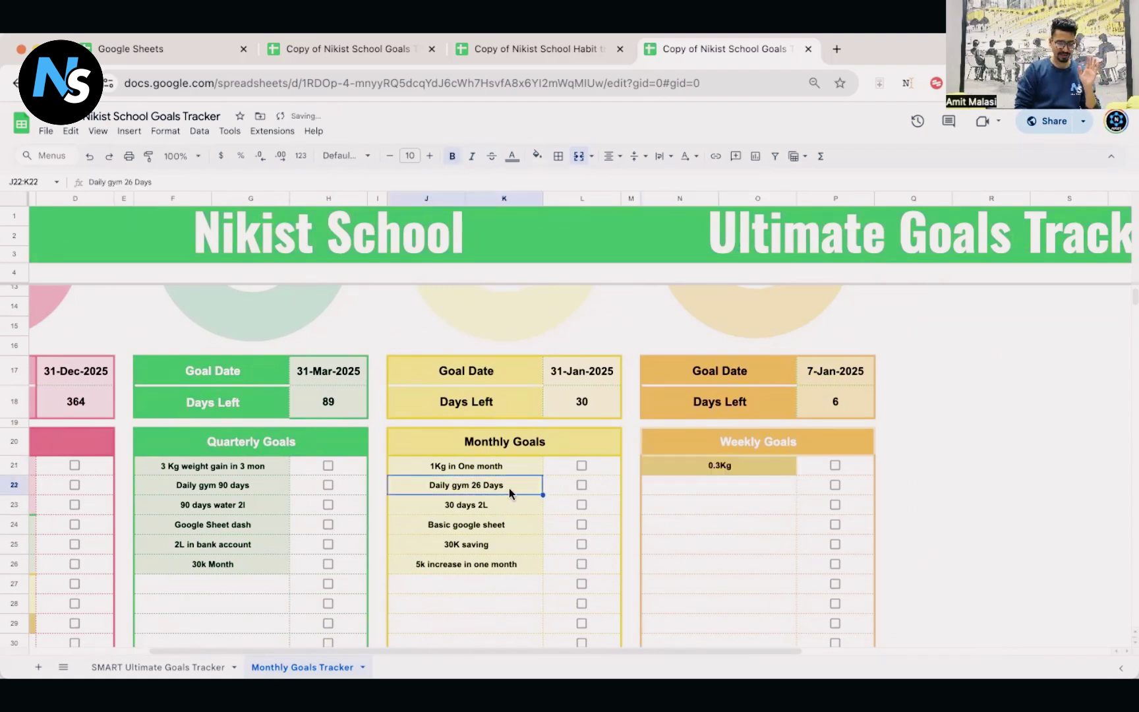
pyautogui.click(741, 488)
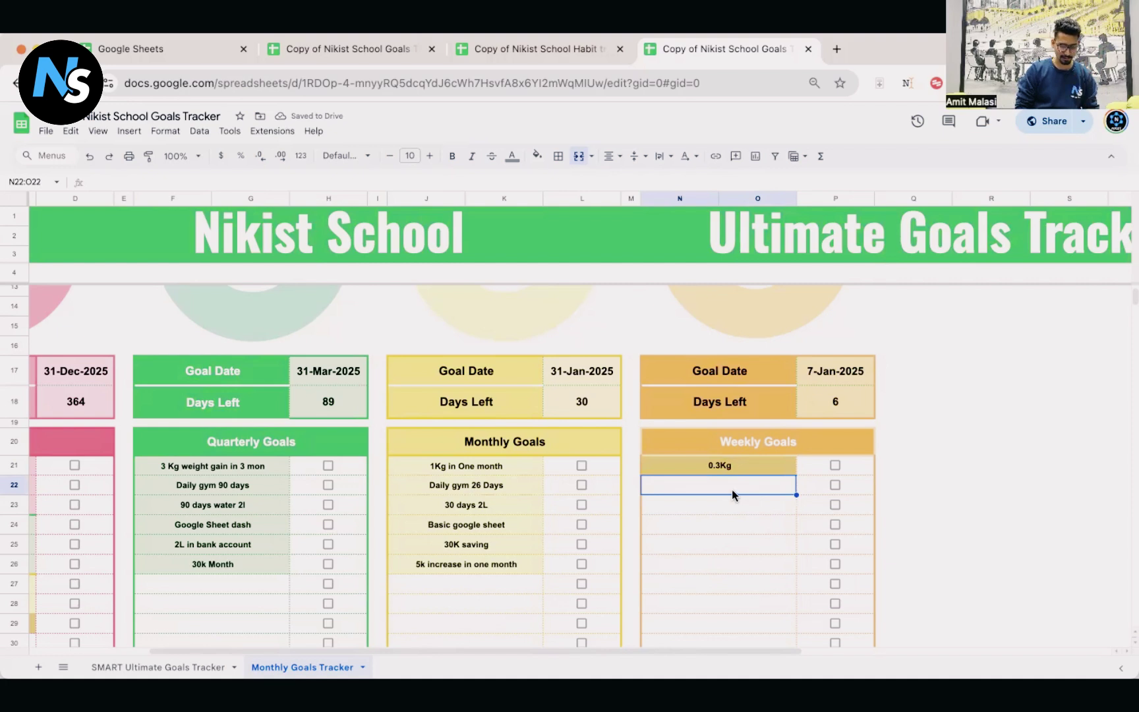
pyautogui.doubleClick(739, 493)
pyautogui.write('6 Da')
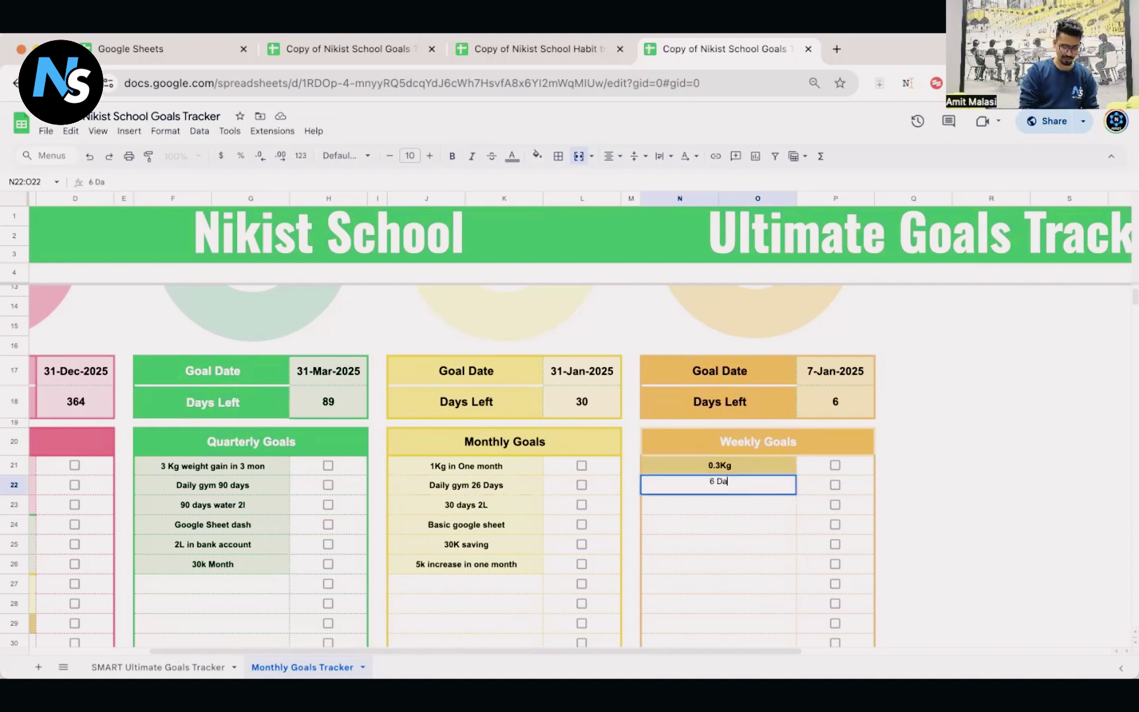
pyautogui.write('ys gym')
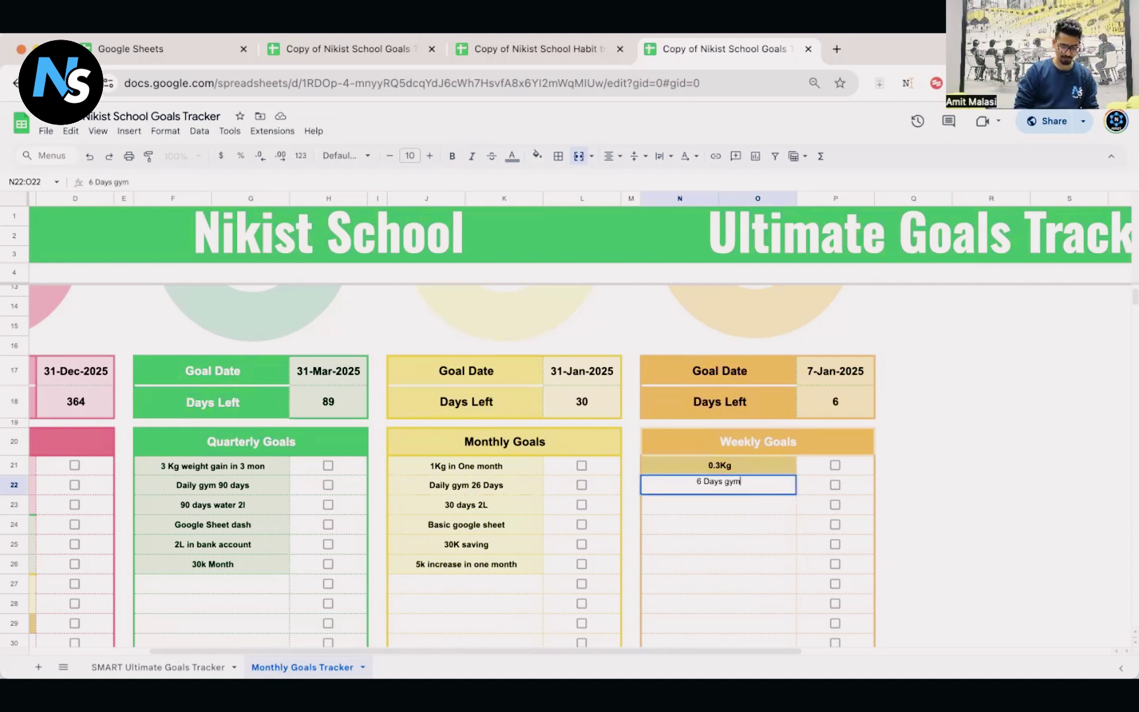
pyautogui.click(707, 506)
# - Open the third Weekly Goals entry for editing, matching the monthly "30 days 2L" goal
pyautogui.click(455, 510)
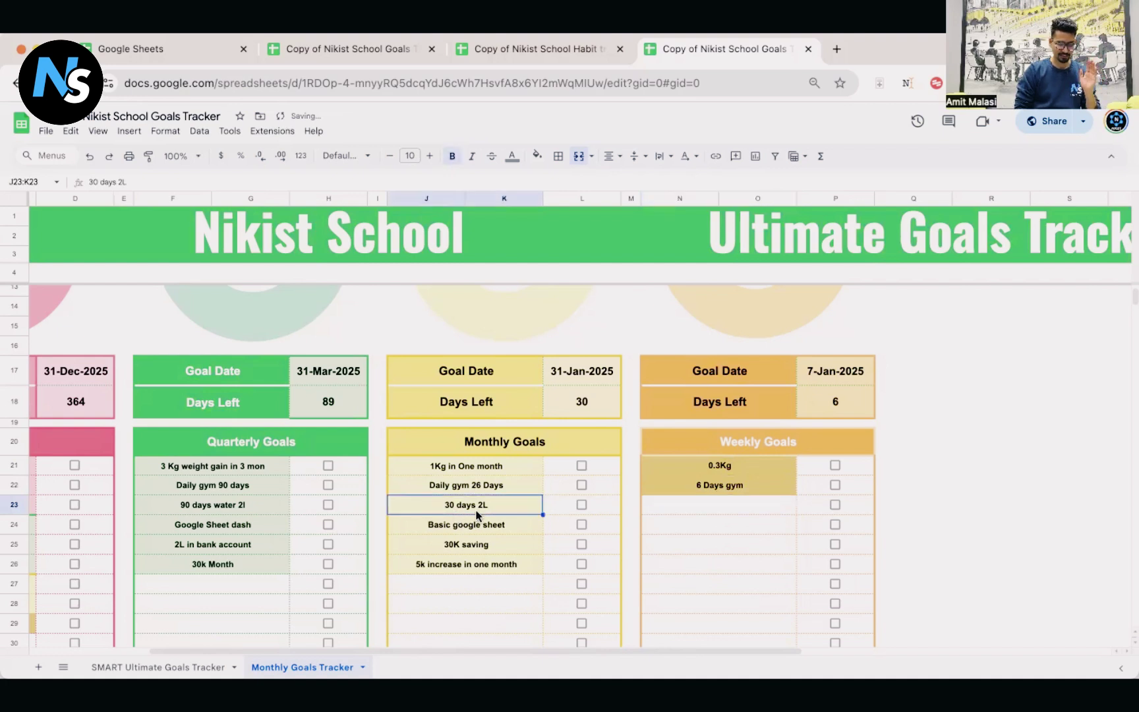
pyautogui.click(715, 513)
pyautogui.doubleClick(714, 513)
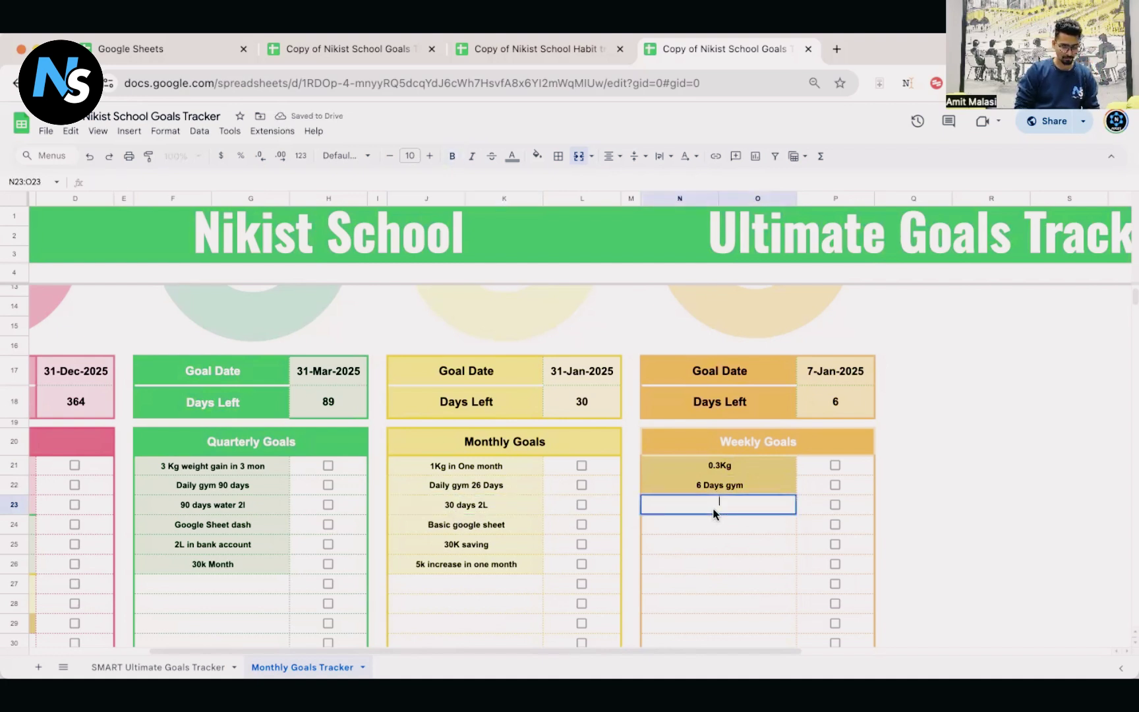
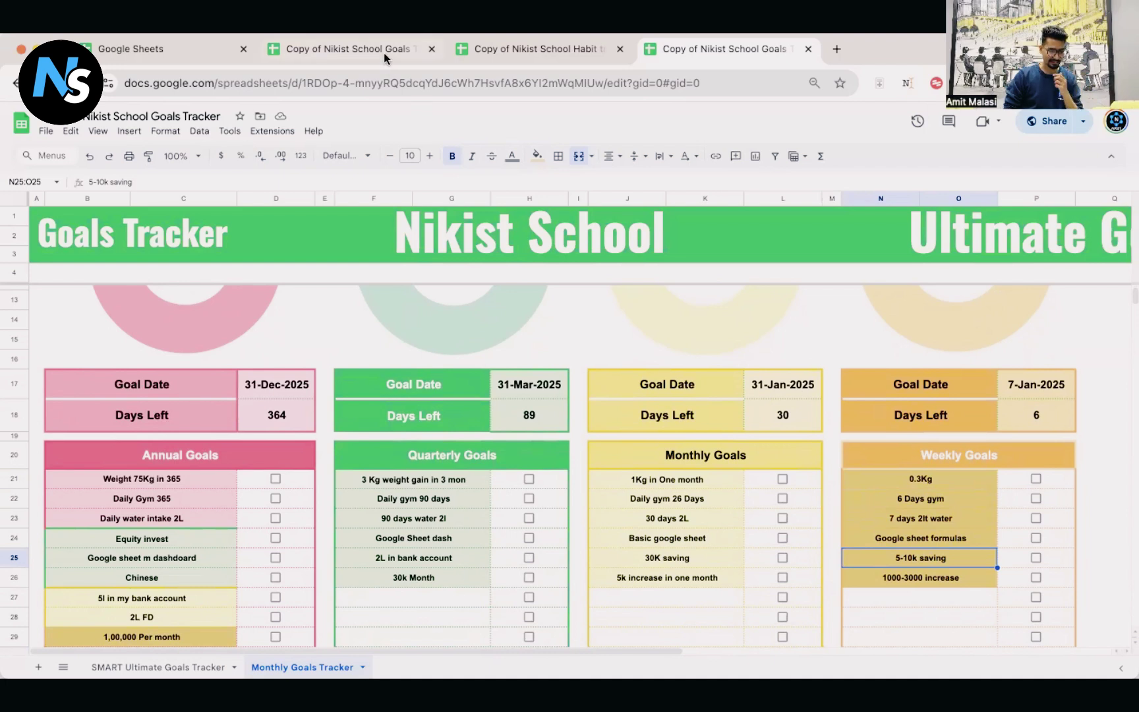
# - Go through the open spreadsheets and review the weekly gym and water goals in the Monthly Goals Tracker
pyautogui.click(383, 53)
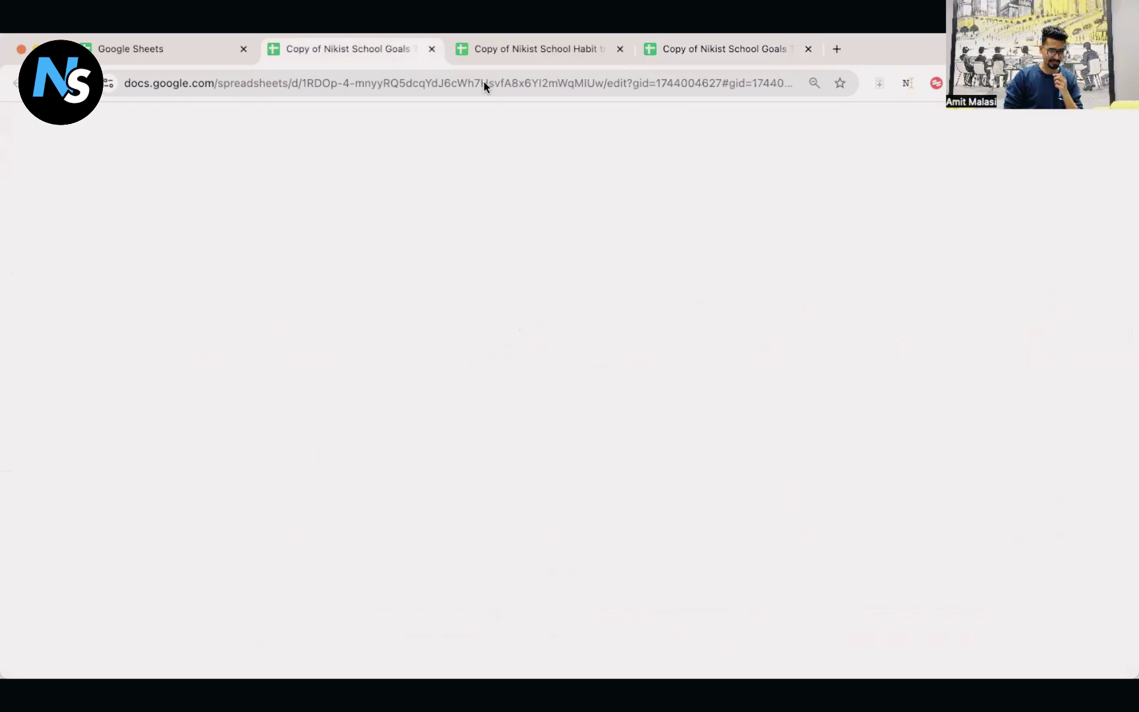
pyautogui.hotkey('ctrl', 'Tab')
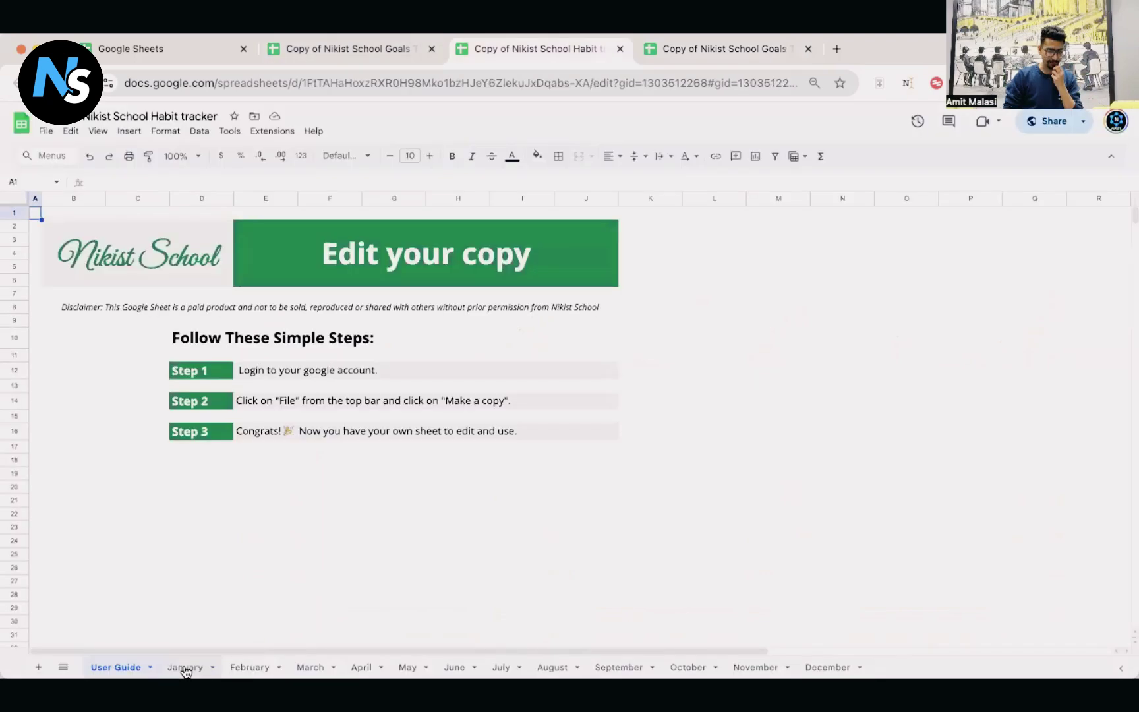
pyautogui.click(171, 51)
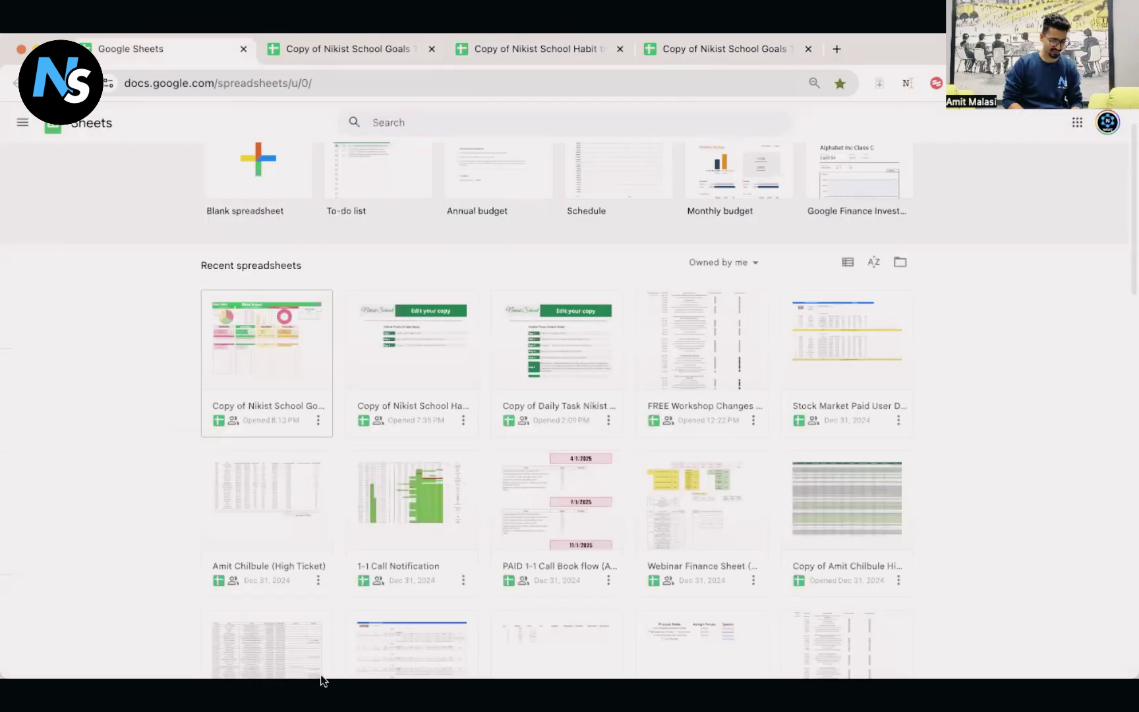
pyautogui.click(349, 49)
pyautogui.click(320, 670)
pyautogui.scroll(1, 952, 321)
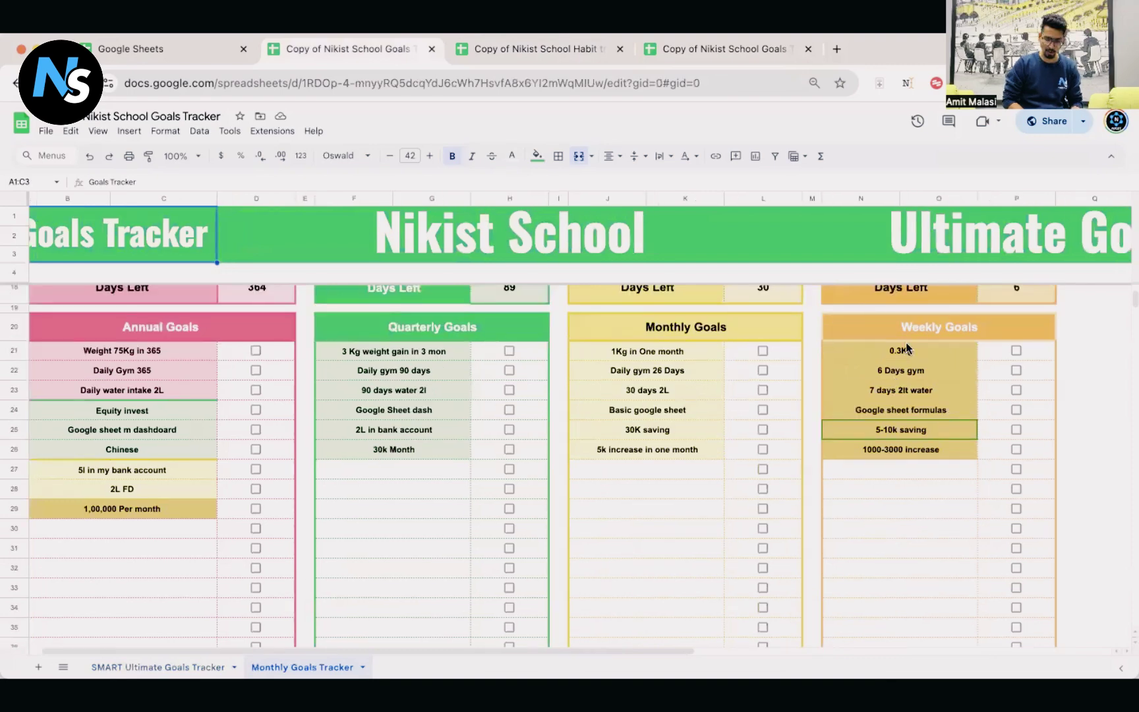
pyautogui.click(899, 370)
pyautogui.click(885, 396)
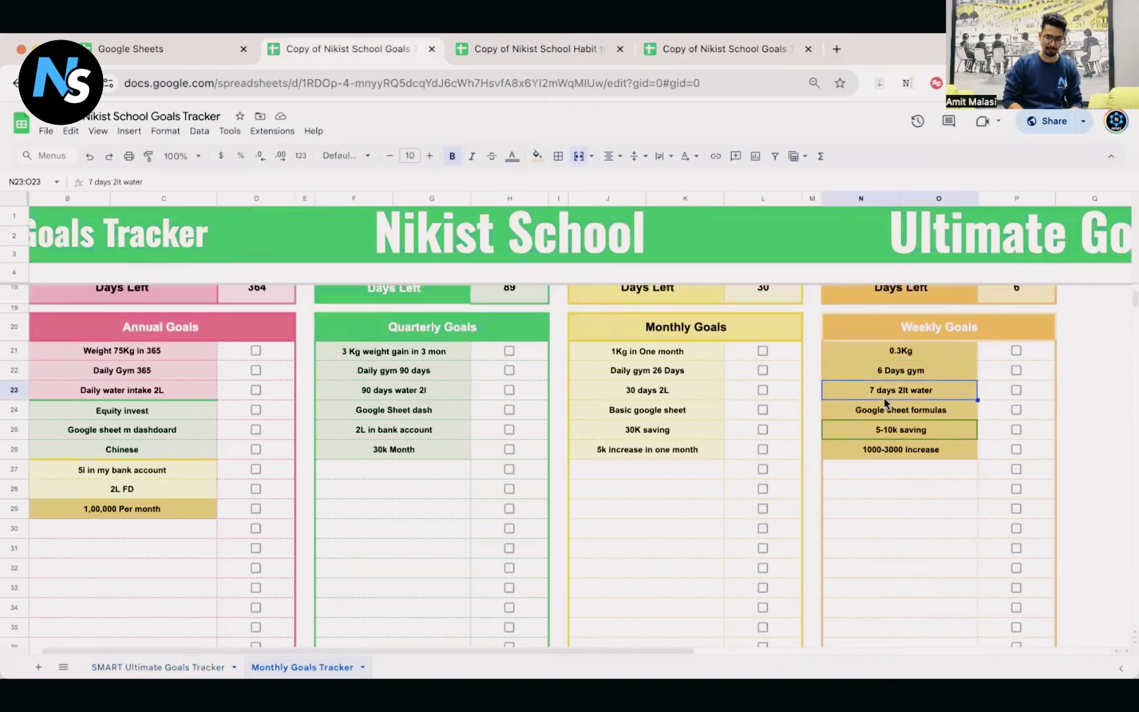
# - Switch to the Habit tracker spreadsheet and replace the first January habit with "Daily gym"
pyautogui.click(532, 52)
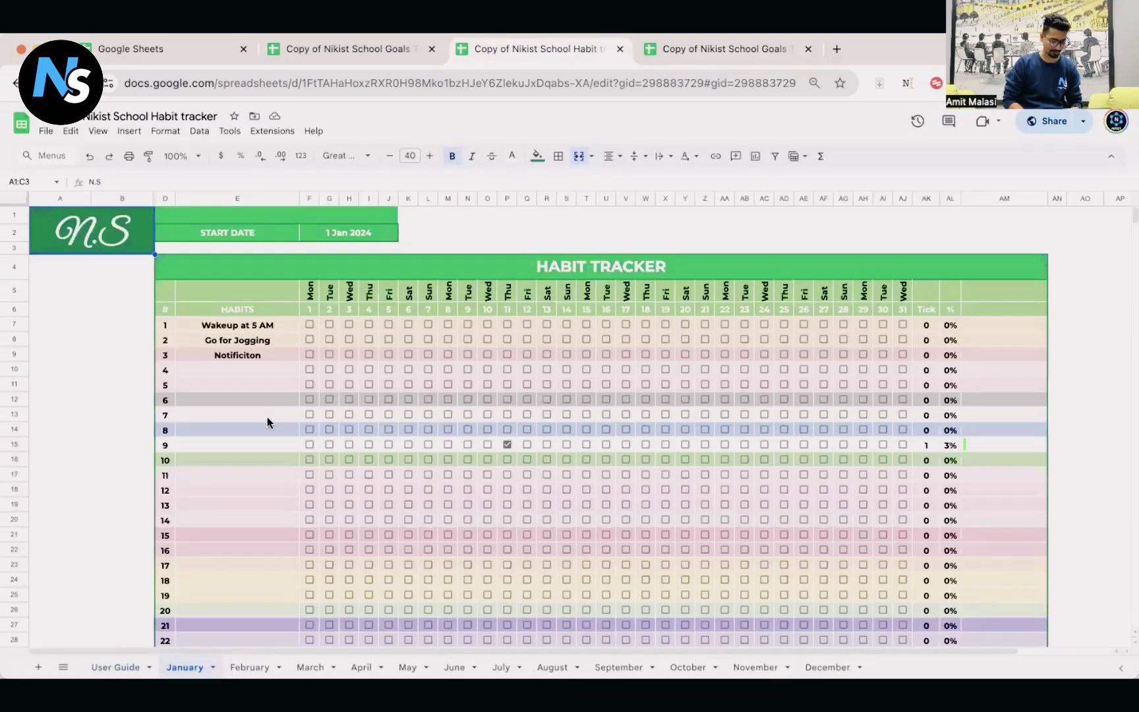
pyautogui.click(243, 326)
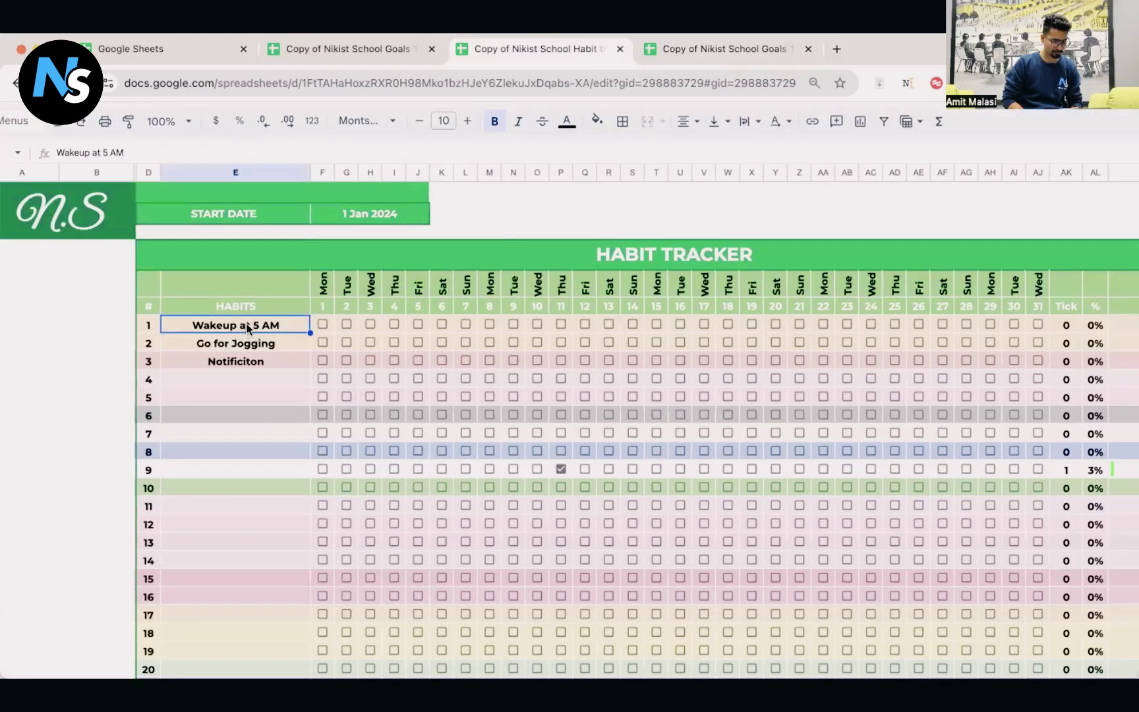
pyautogui.write('Daily')
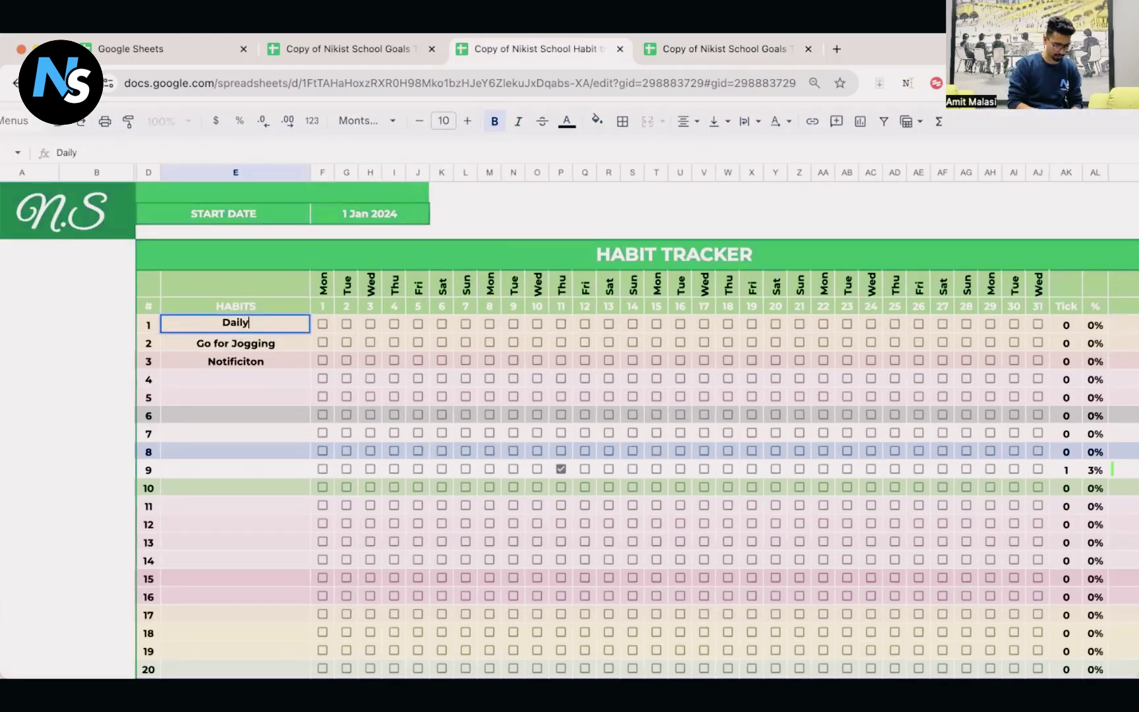
pyautogui.write(' gym')
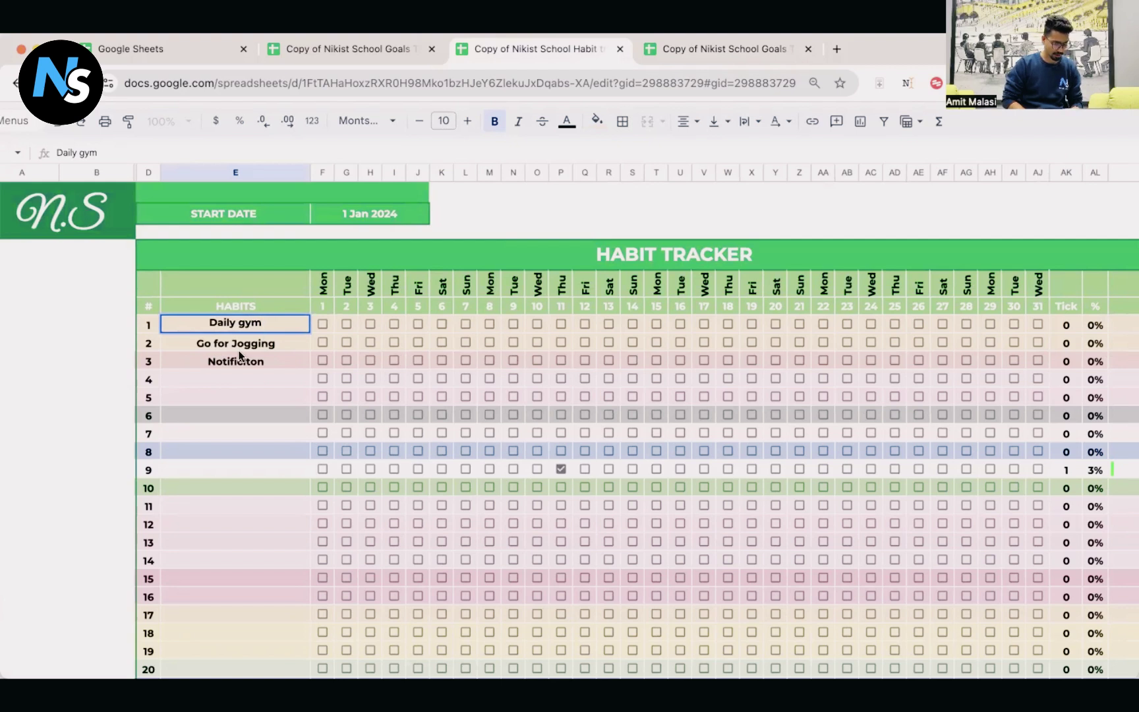
pyautogui.press('Return')
# - Replace the second habit in the January tracker with "daily water intake"
pyautogui.doubleClick(256, 341)
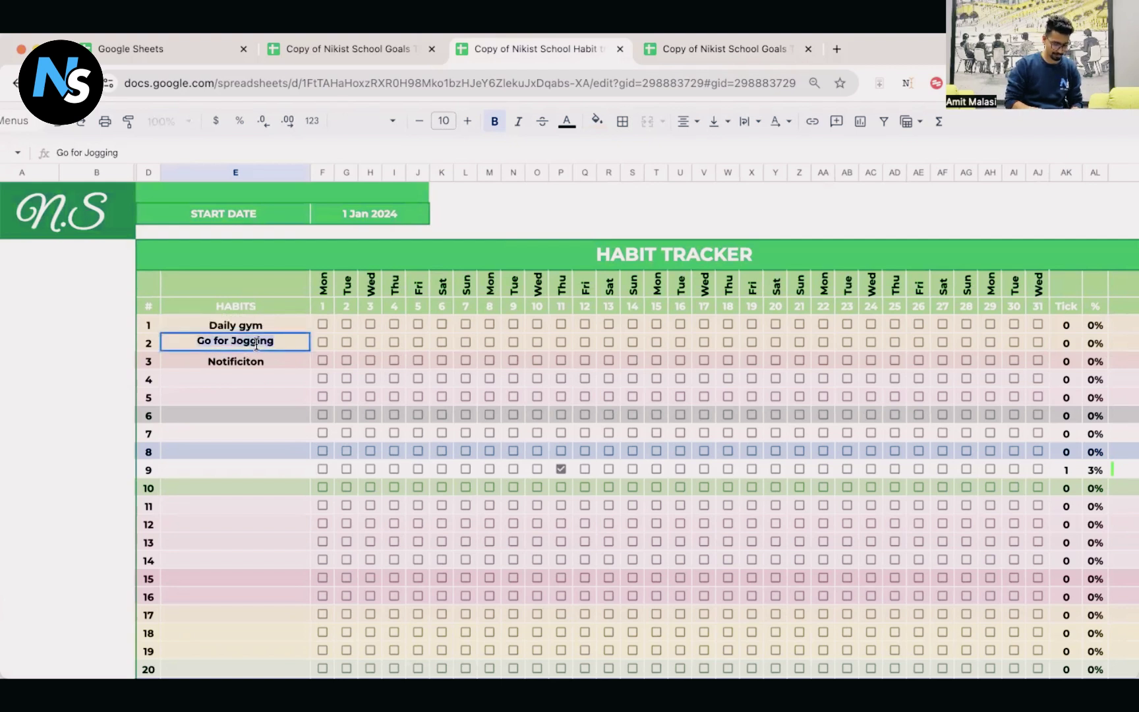
pyautogui.write('daily wat')
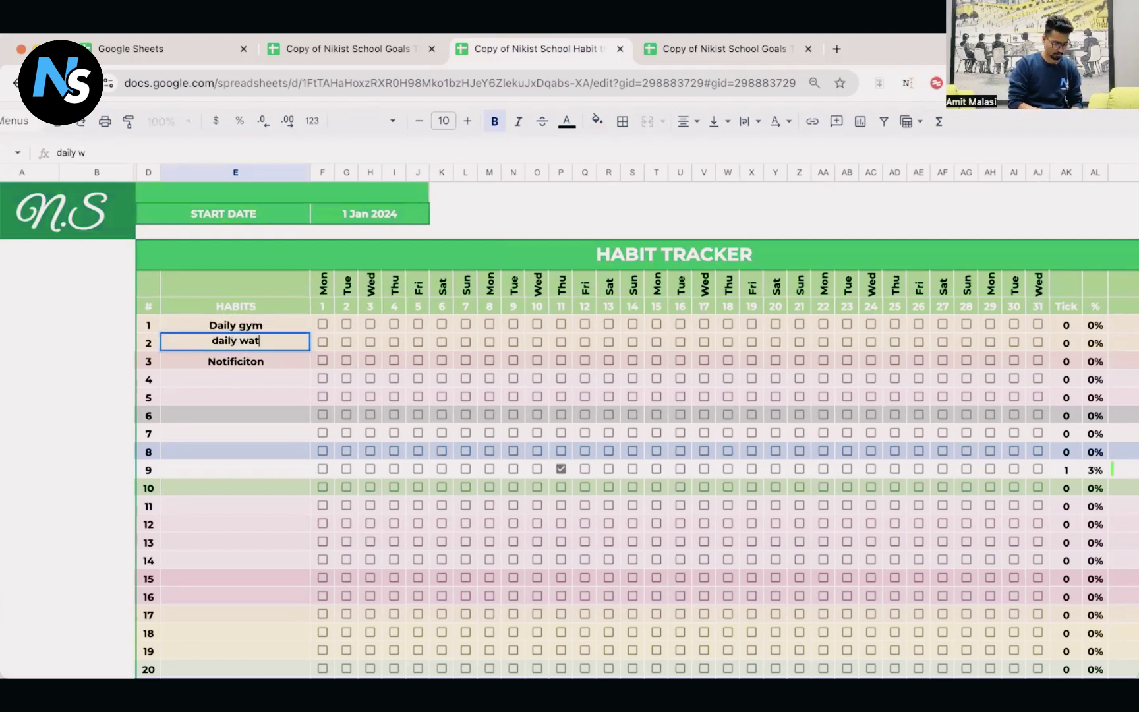
pyautogui.write('er income')
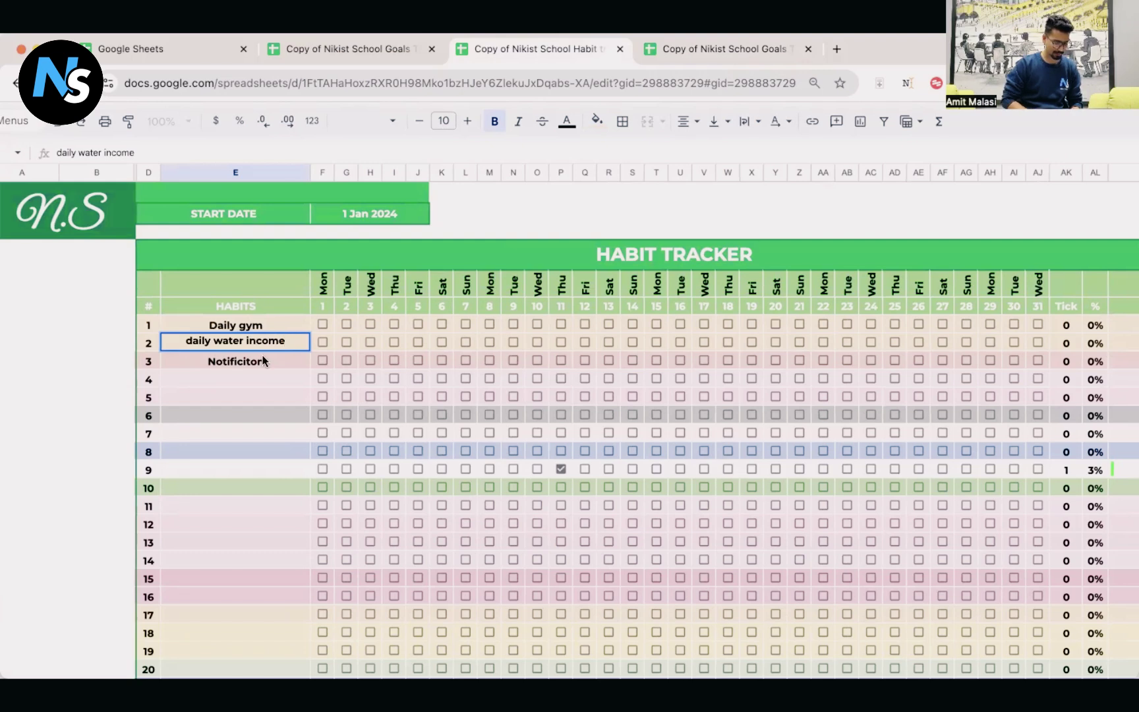
pyautogui.press('BackSpace')
pyautogui.press('BackSpace')
pyautogui.press('BackSpace')
pyautogui.press('BackSpace')
pyautogui.write('take')
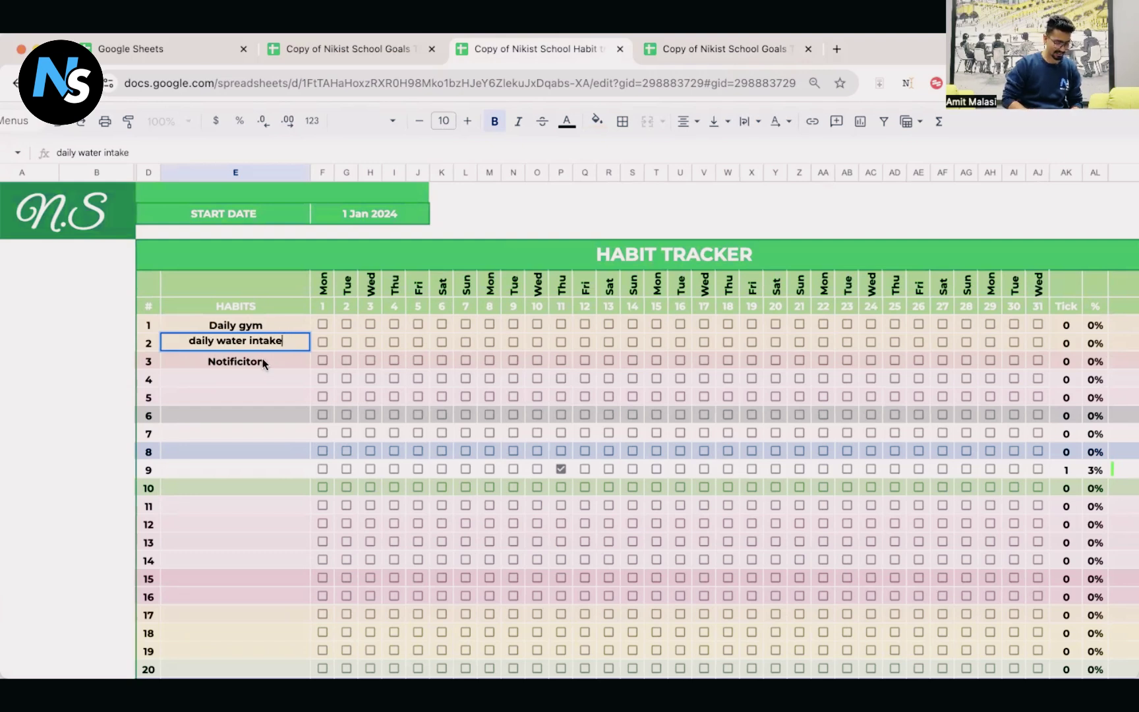
# - Replace the third habit in the January tracker with "Daily learning"
pyautogui.click(268, 363)
pyautogui.write('Dail')
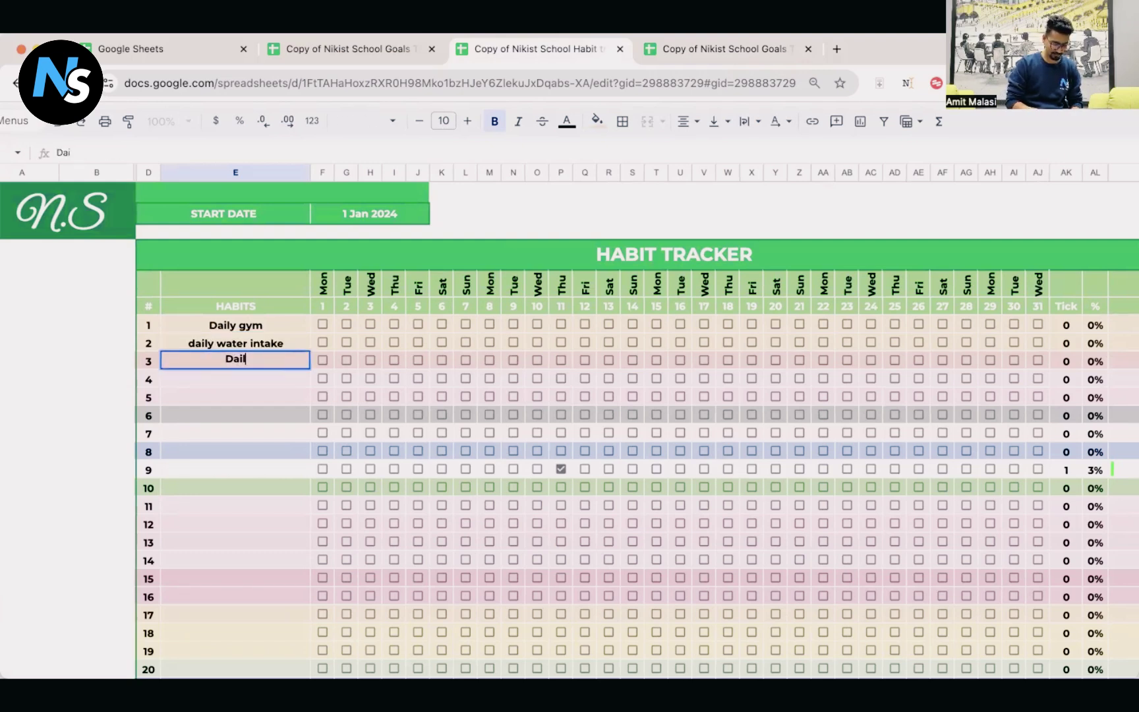
pyautogui.write('y learning')
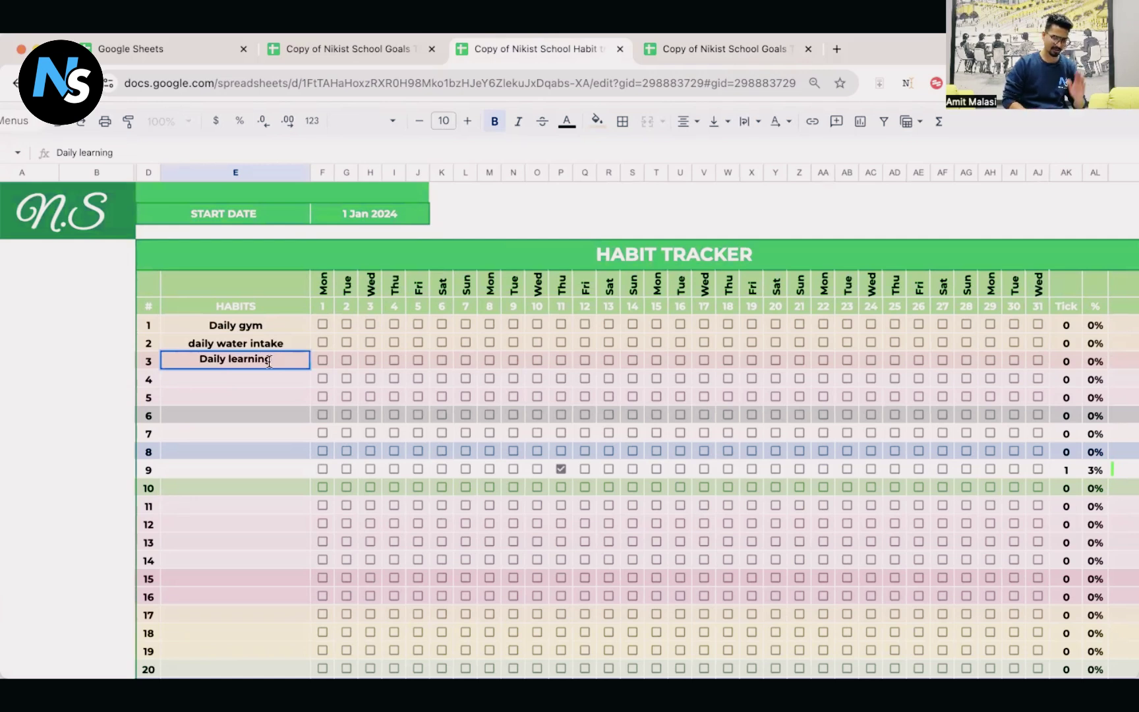
pyautogui.press('Return')
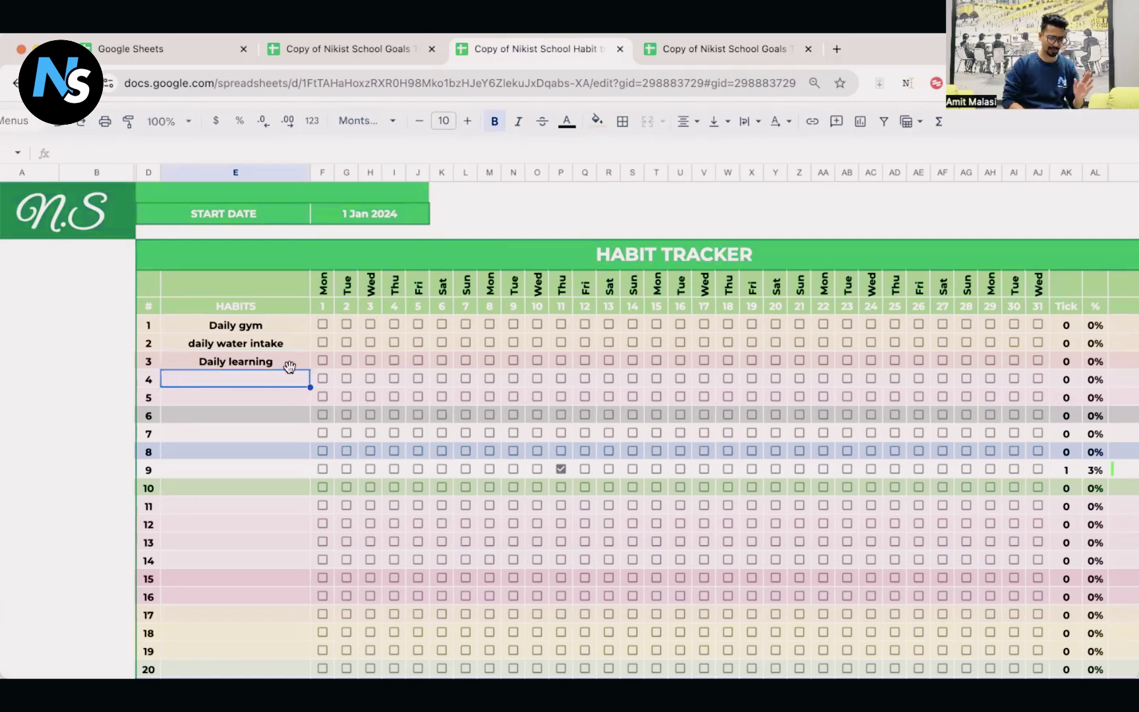
# - Set the habit tracker's start date to 1 Jan 2025
pyautogui.doubleClick(371, 211)
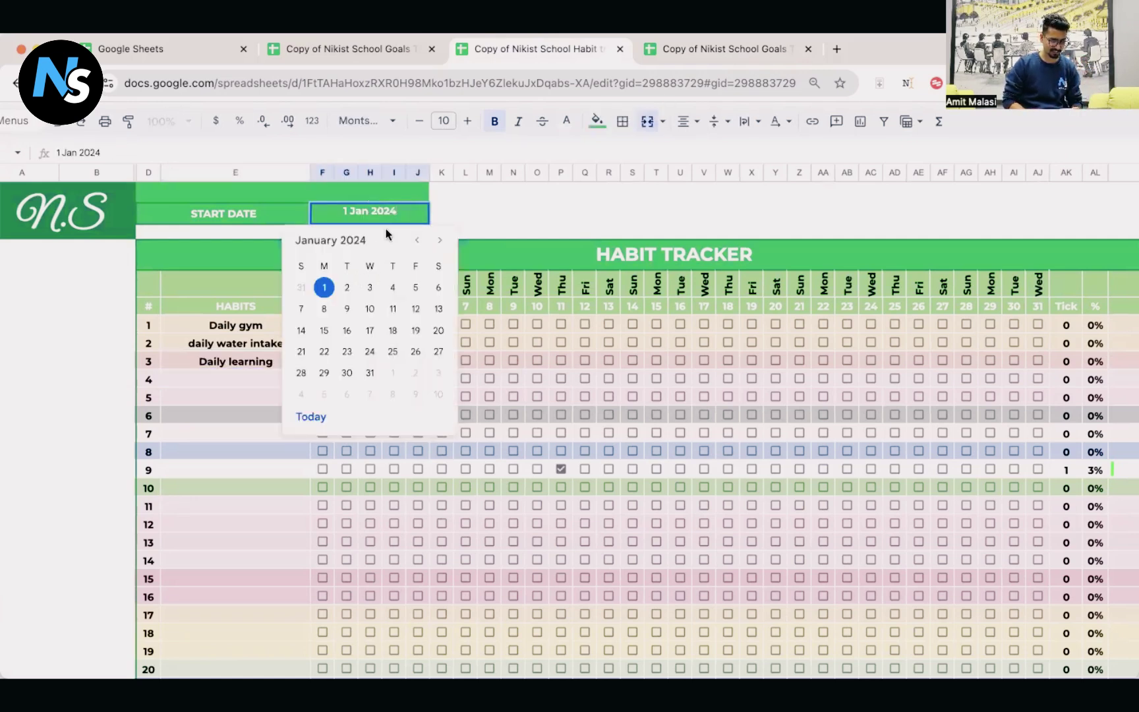
pyautogui.click(437, 242)
pyautogui.click(439, 240)
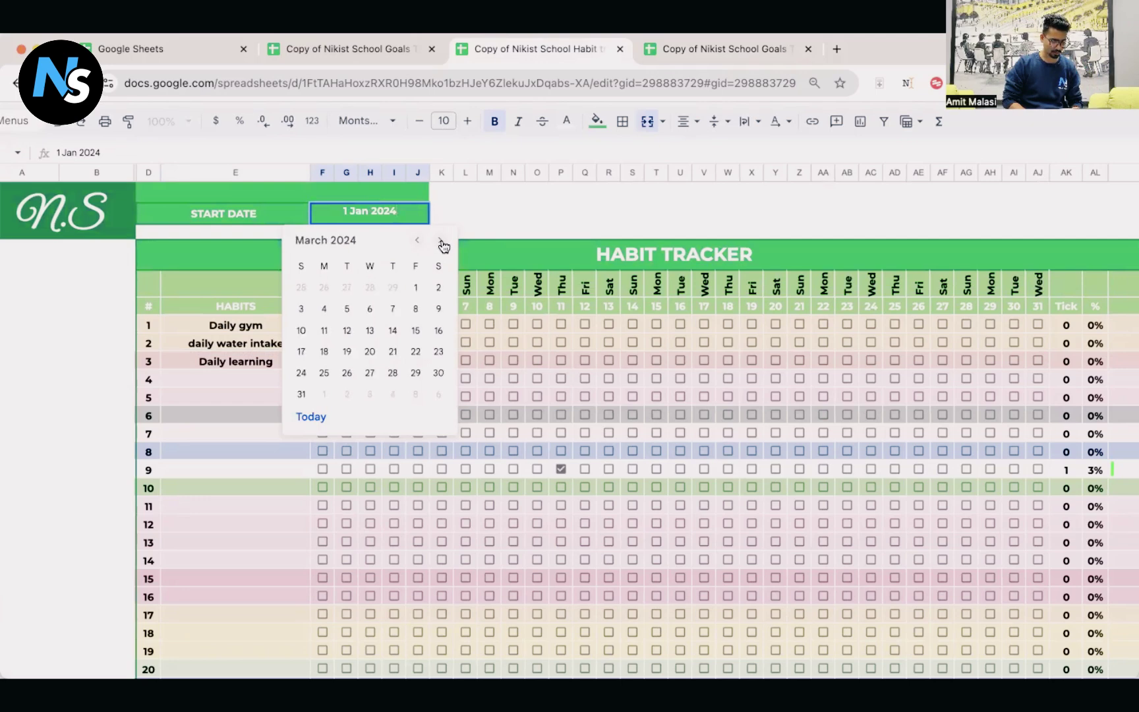
pyautogui.click(439, 240)
pyautogui.click(310, 417)
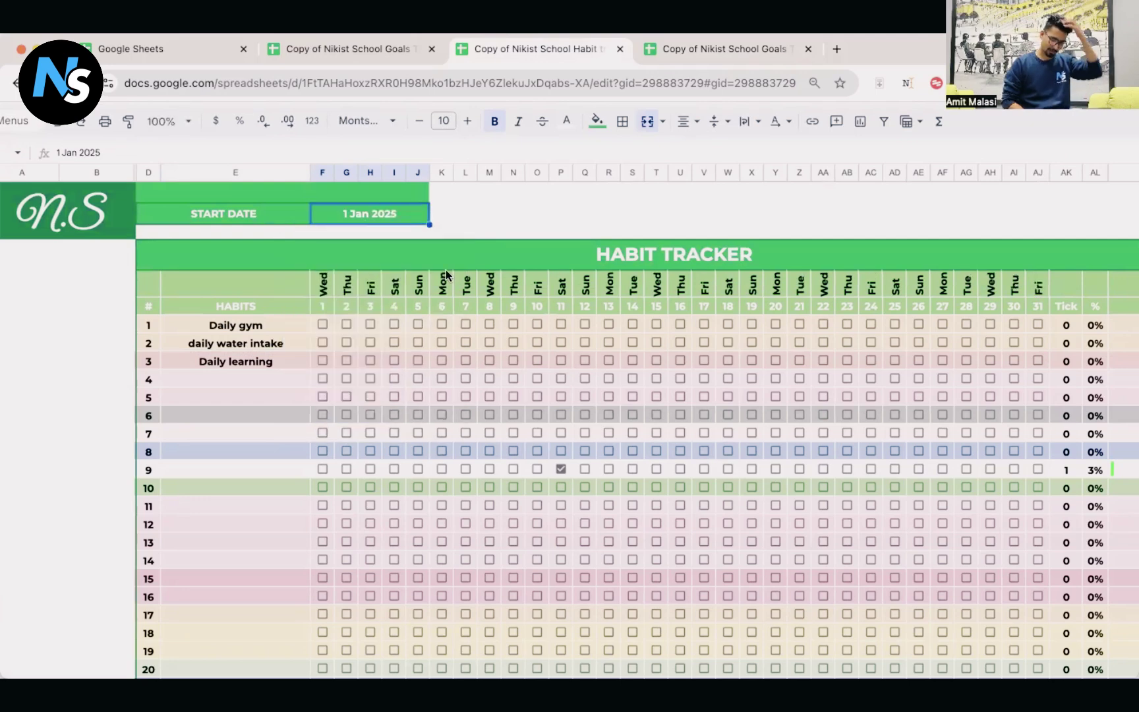
# - Mark the Daily gym habit as completed for days 1, 2 and 3 of January
pyautogui.click(552, 362)
pyautogui.hscroll(3, 552, 366)
pyautogui.hscroll(-4, 552, 366)
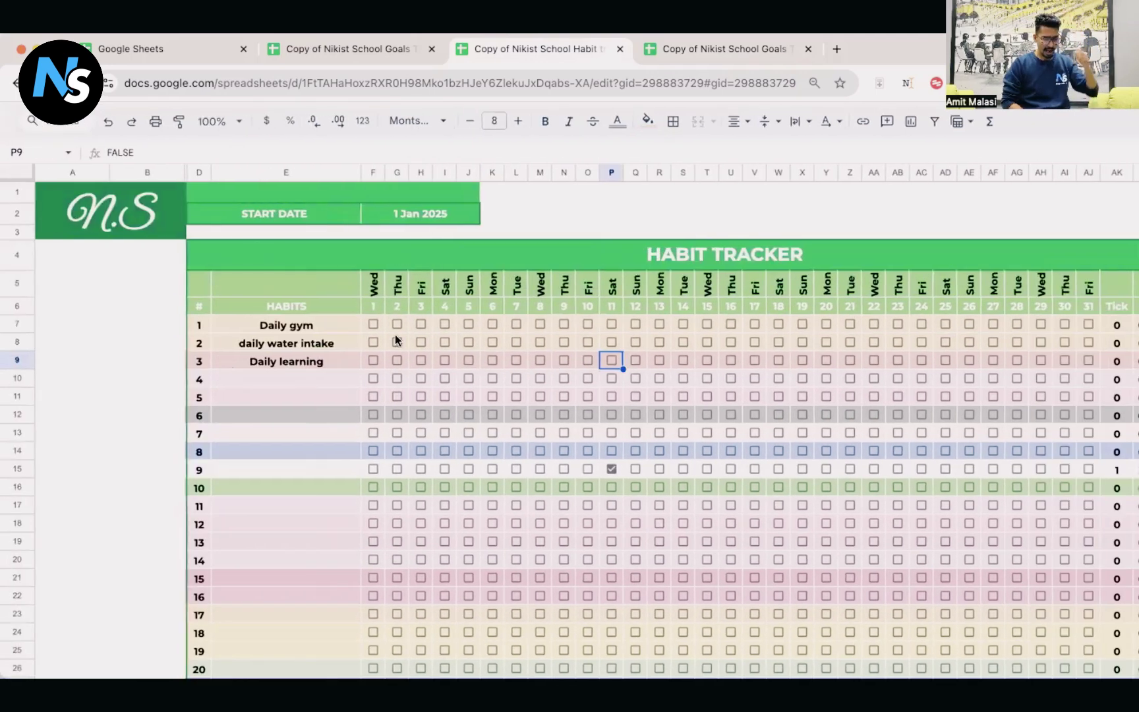
pyautogui.press('super+equal')
pyautogui.press('super+equal')
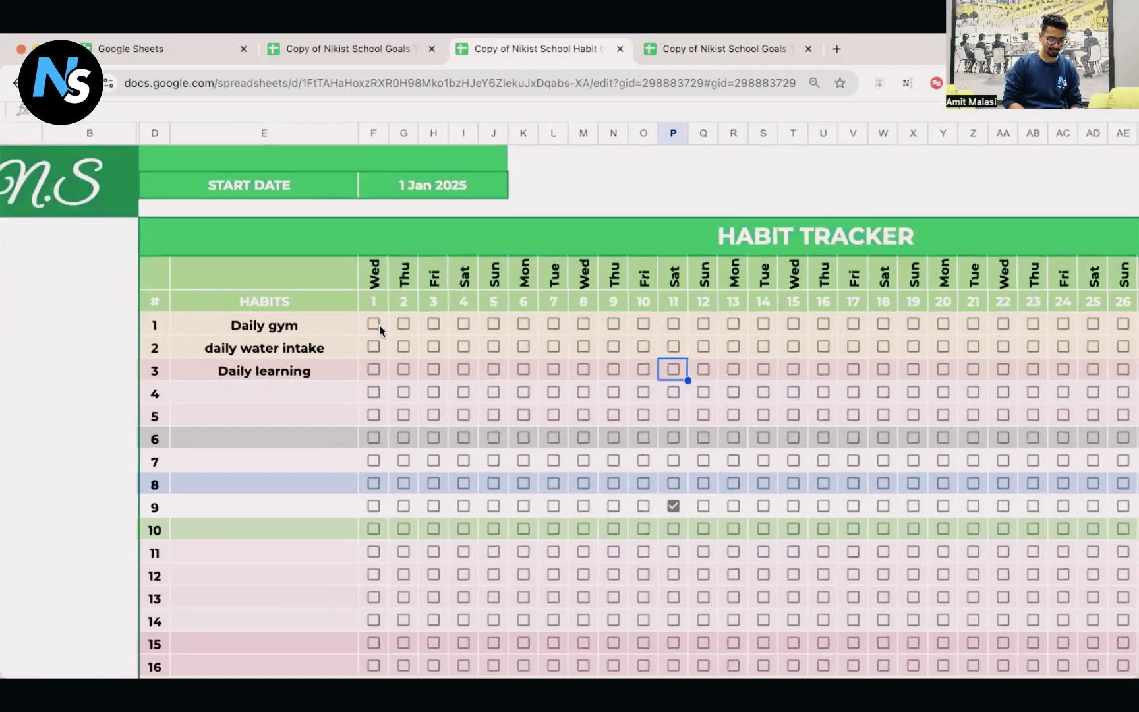
pyautogui.click(375, 325)
pyautogui.scroll(-1, 374, 325)
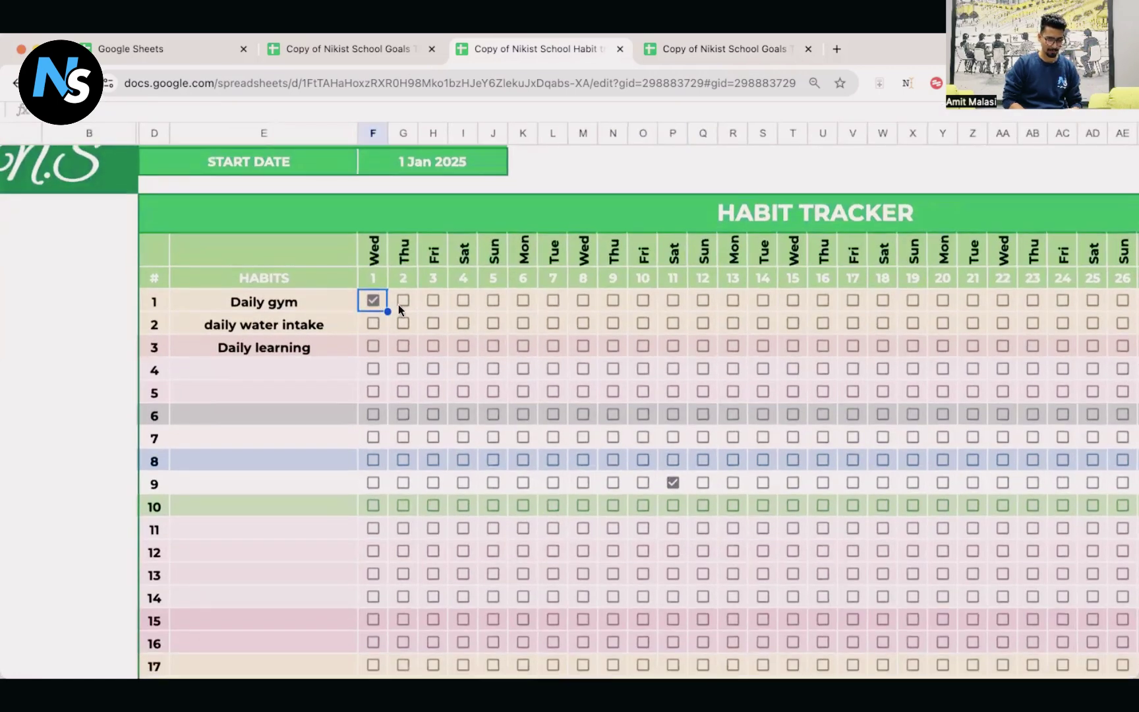
pyautogui.click(398, 304)
pyautogui.hscroll(3, 399, 309)
pyautogui.scroll(-1, 397, 310)
pyautogui.click(310, 296)
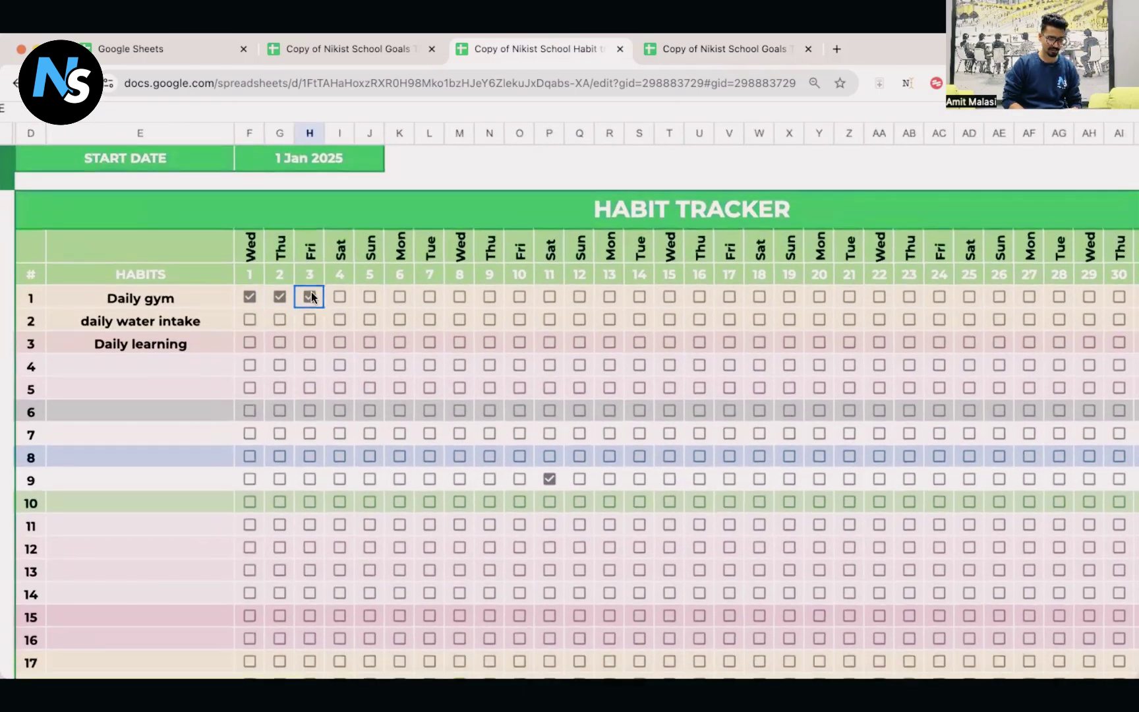
# - Check the Daily gym progress columns and mark the habit as completed for days 4, 9 and 10
pyautogui.scroll(-1, 308, 302)
pyautogui.press('super+minus')
pyautogui.hscroll(5, 854, 350)
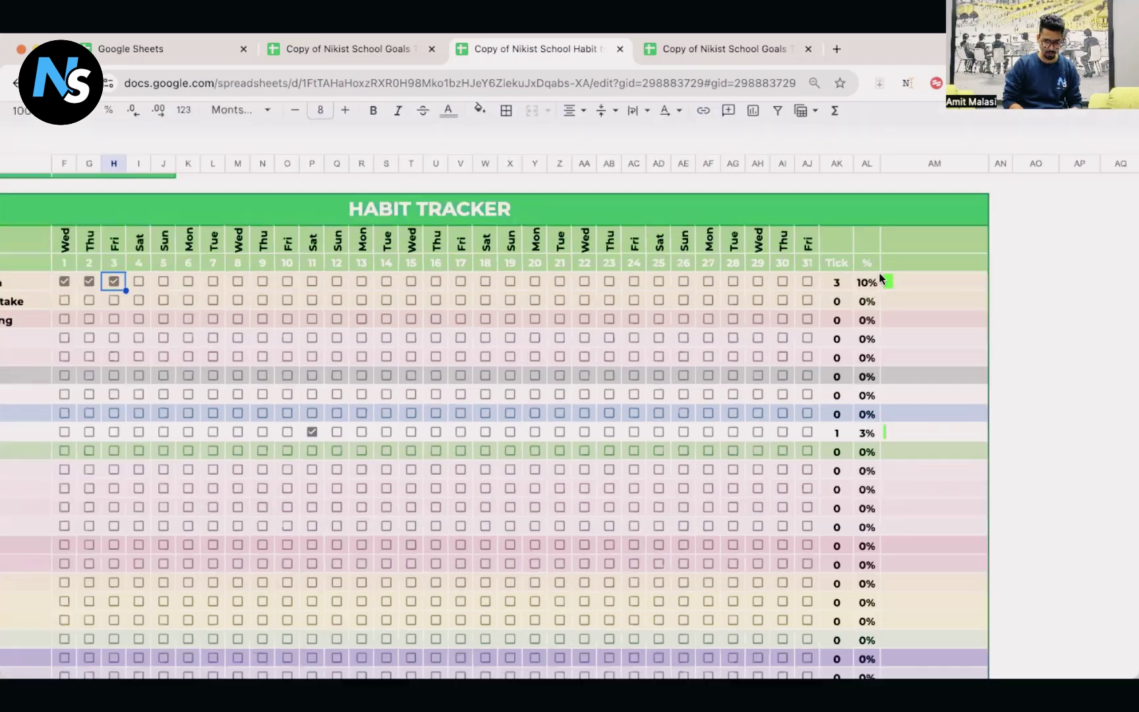
pyautogui.press('super+plus')
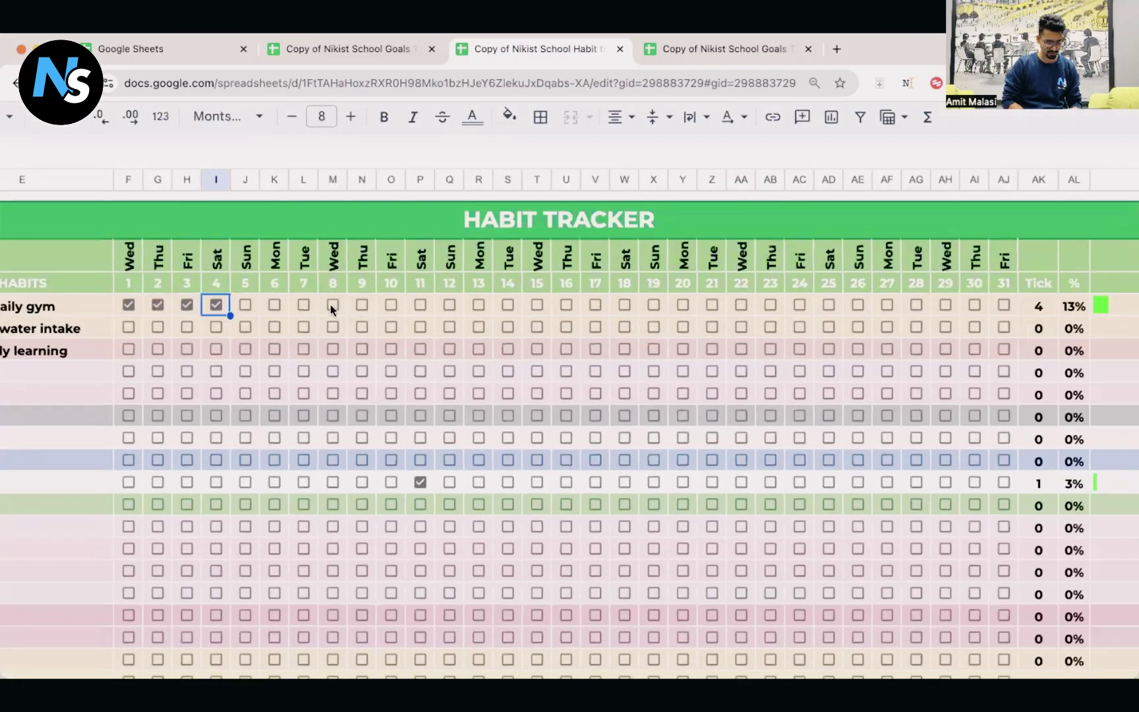
pyautogui.click(362, 304)
pyautogui.click(392, 305)
pyautogui.click(433, 298)
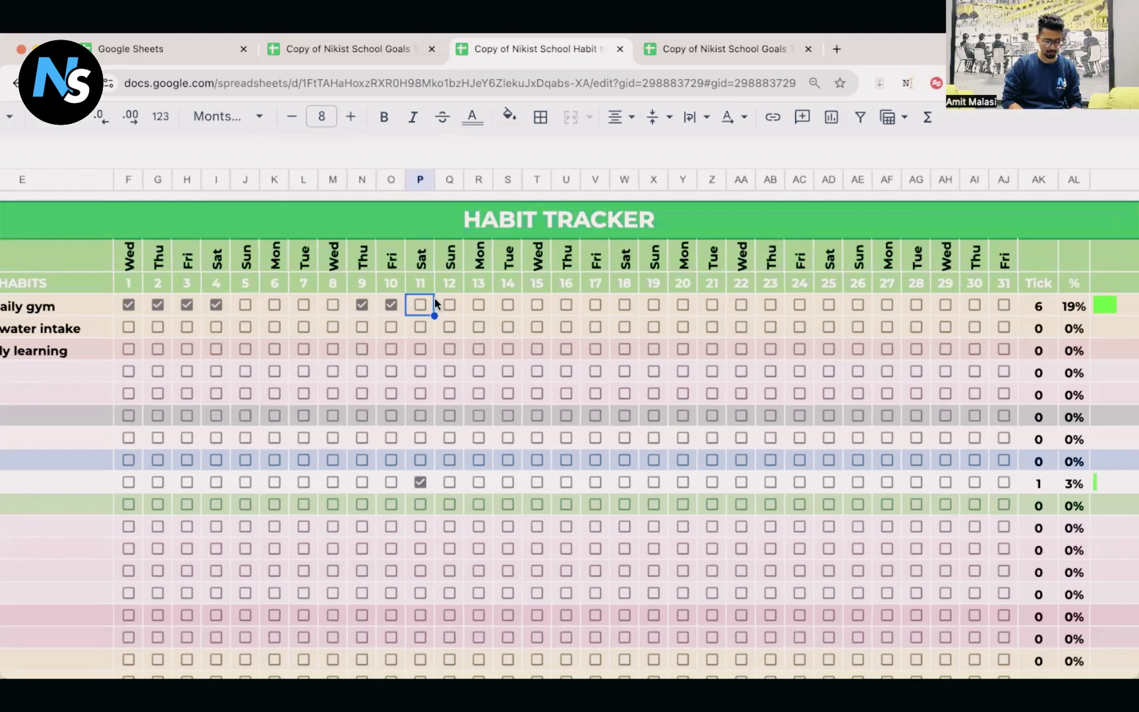
# - Examine the rest of the January habit list and the Grow Trees section with its daily completion figures and chart
pyautogui.hscroll(-5, 434, 298)
pyautogui.scroll(-3, 481, 437)
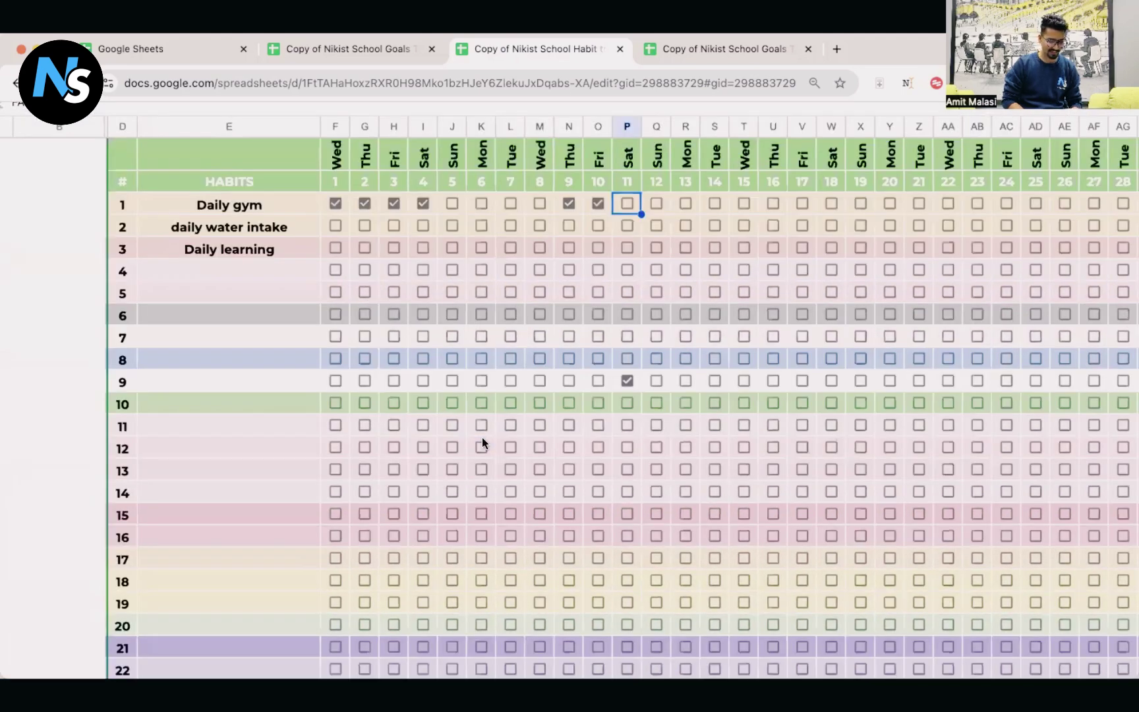
pyautogui.scroll(-15, 481, 438)
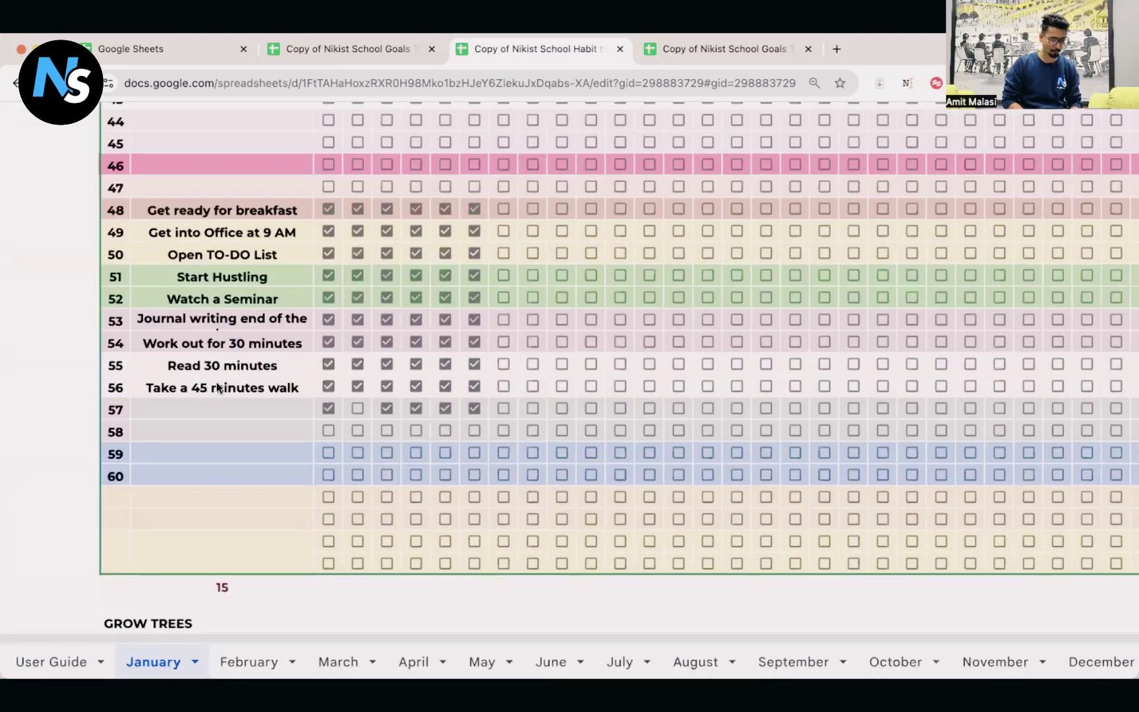
pyautogui.scroll(-5, 217, 388)
pyautogui.keyDown('ctrl'); pyautogui.scroll(3, 233, 510); pyautogui.keyUp('ctrl')
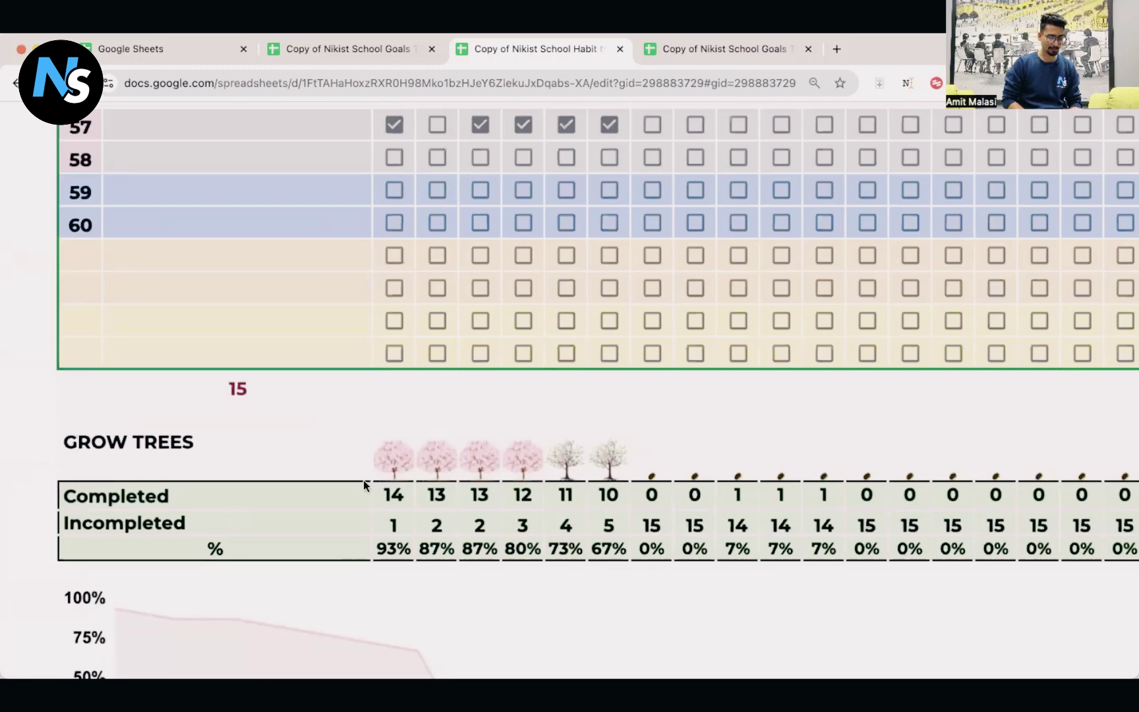
pyautogui.keyDown('ctrl'); pyautogui.scroll(-5, 364, 480); pyautogui.keyUp('ctrl')
pyautogui.keyDown('ctrl'); pyautogui.scroll(-5, 417, 471); pyautogui.keyUp('ctrl')
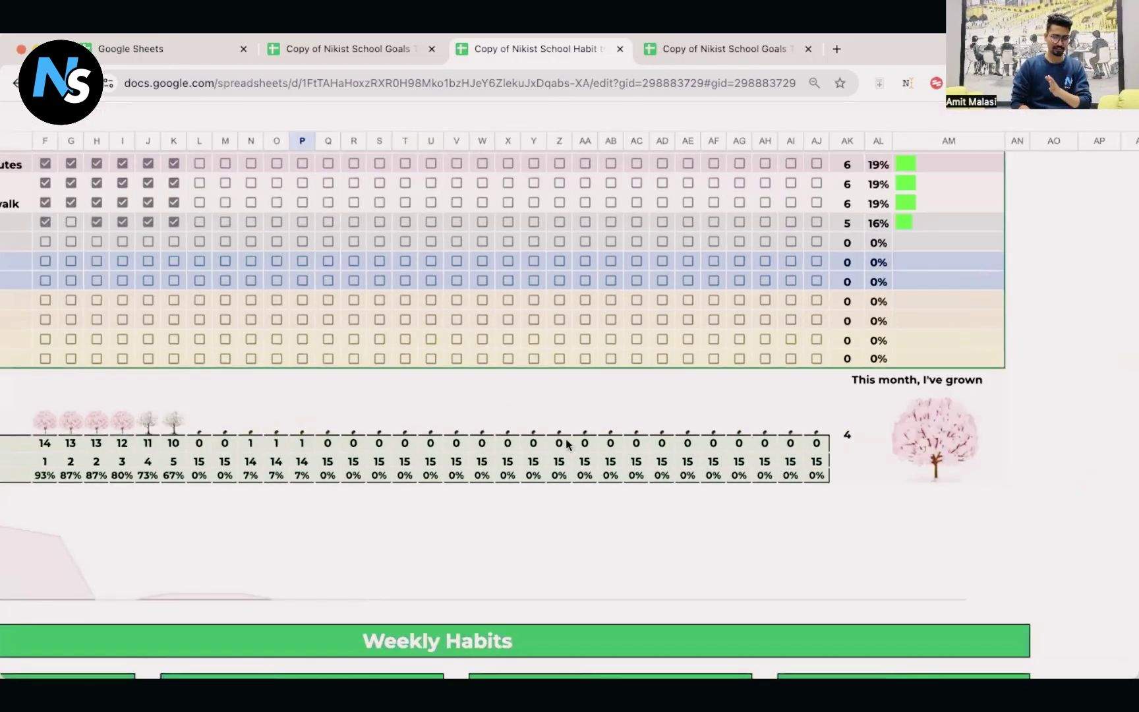
pyautogui.keyDown('ctrl'); pyautogui.scroll(5, 464, 446); pyautogui.keyUp('ctrl')
pyautogui.hscroll(-1, 464, 447)
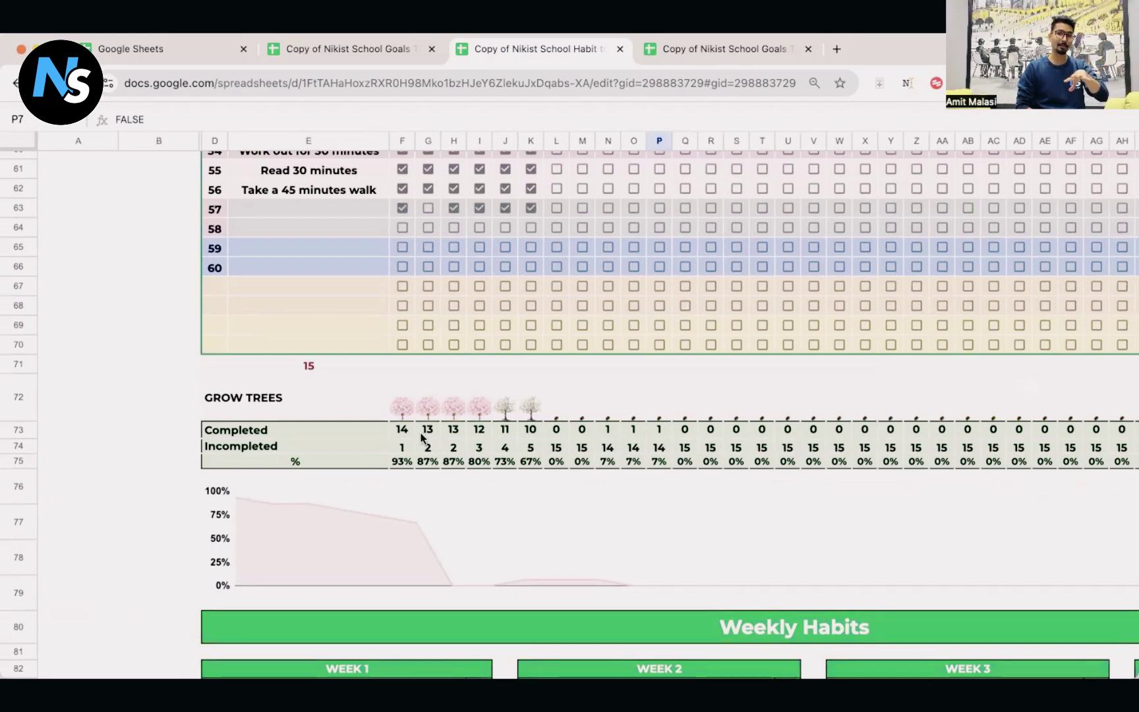
pyautogui.scroll(15, 421, 437)
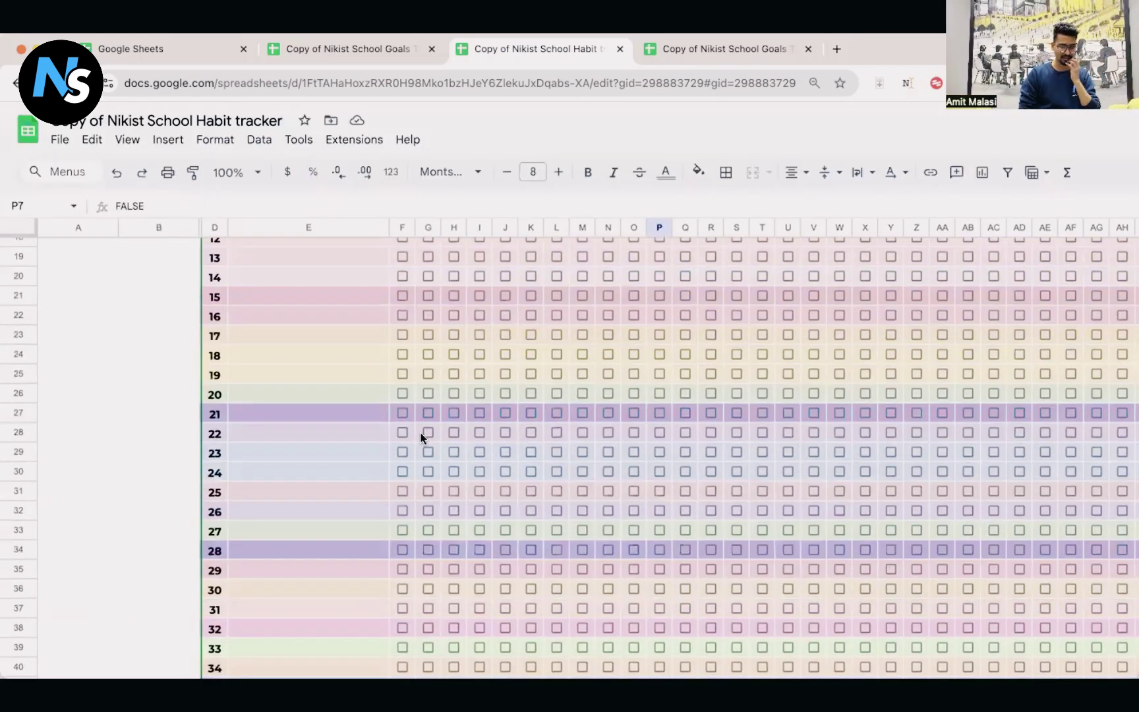
pyautogui.scroll(6, 420, 437)
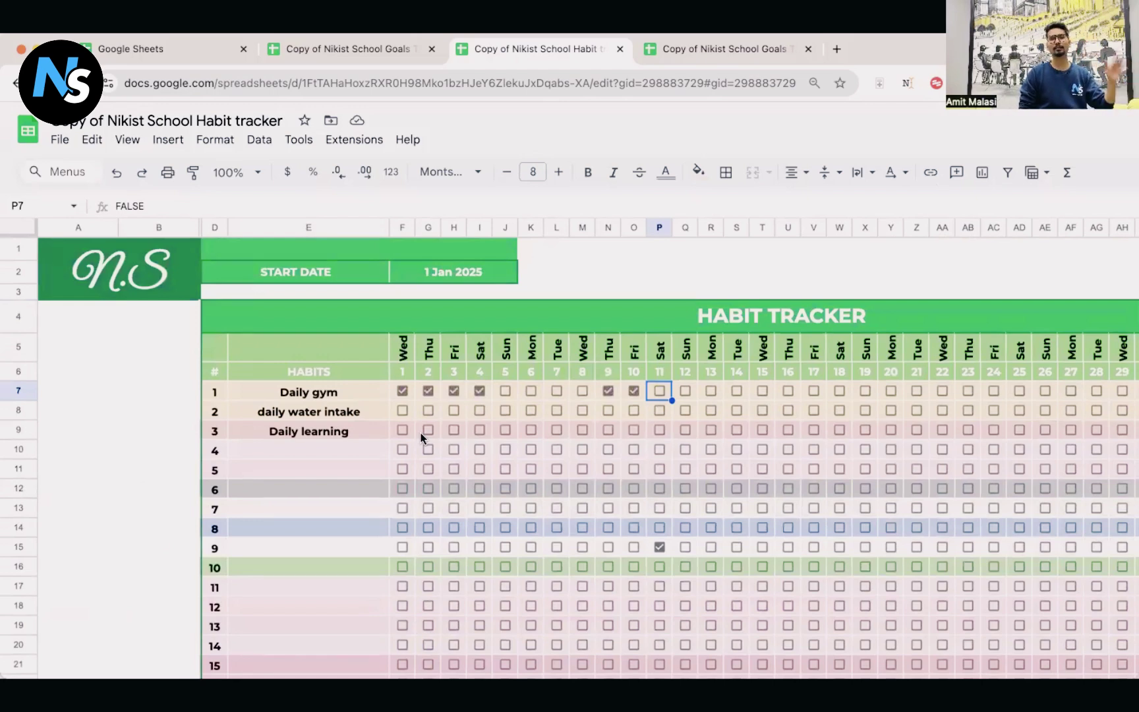
# - Enter "6 days gym" as the first Week 1 entry under Weekly Habits
pyautogui.scroll(-10, 421, 437)
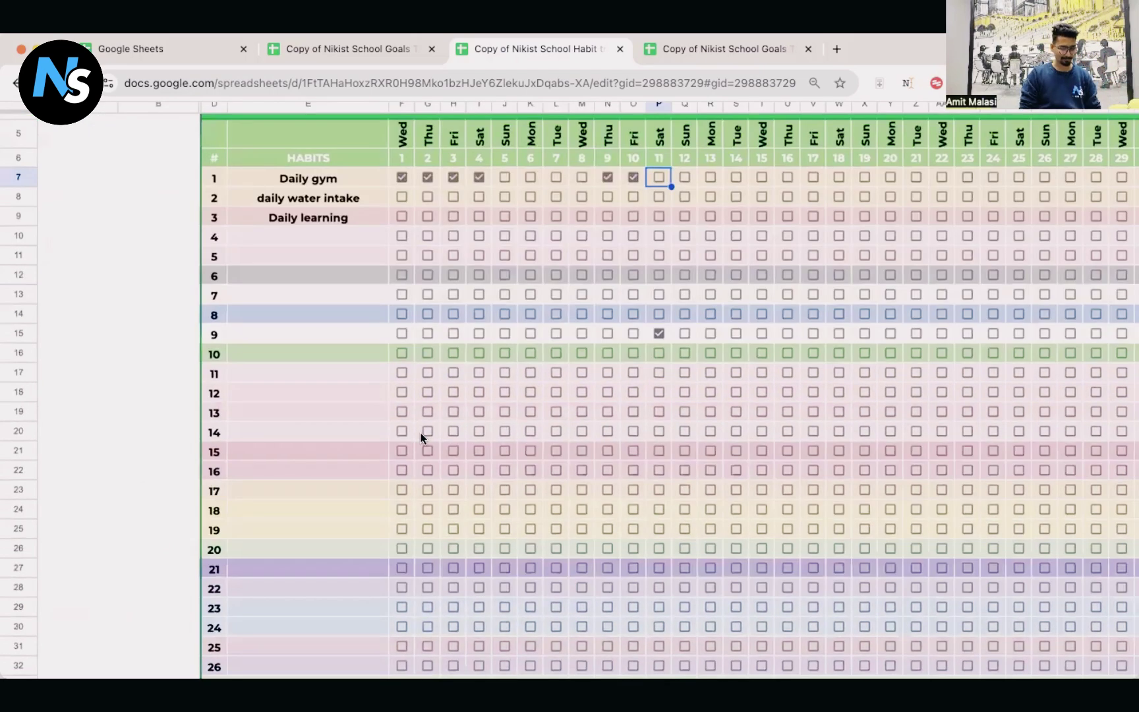
pyautogui.scroll(-12, 422, 437)
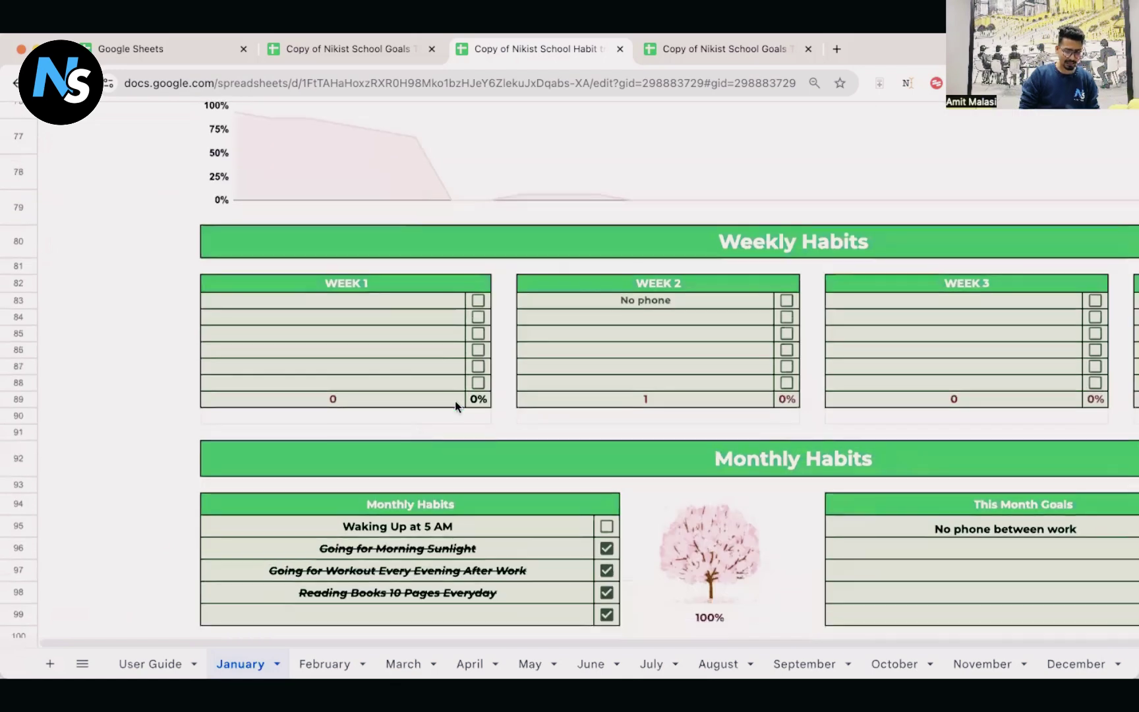
pyautogui.scroll(1, 809, 233)
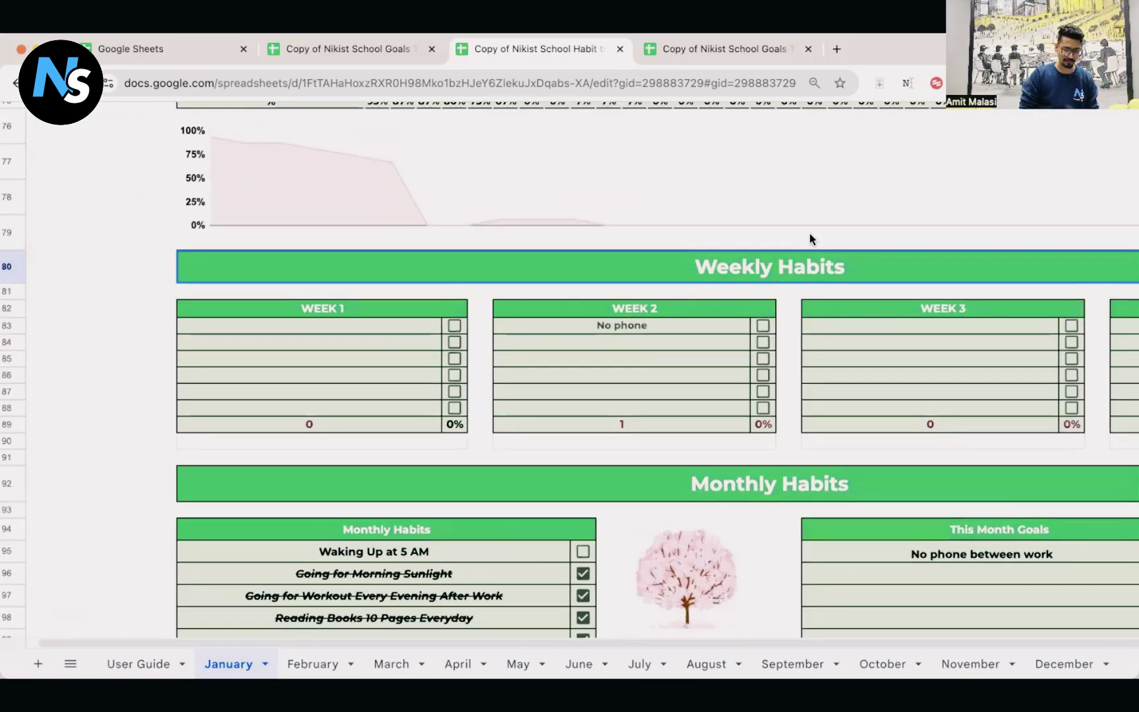
pyautogui.doubleClick(373, 329)
pyautogui.press('capslock')
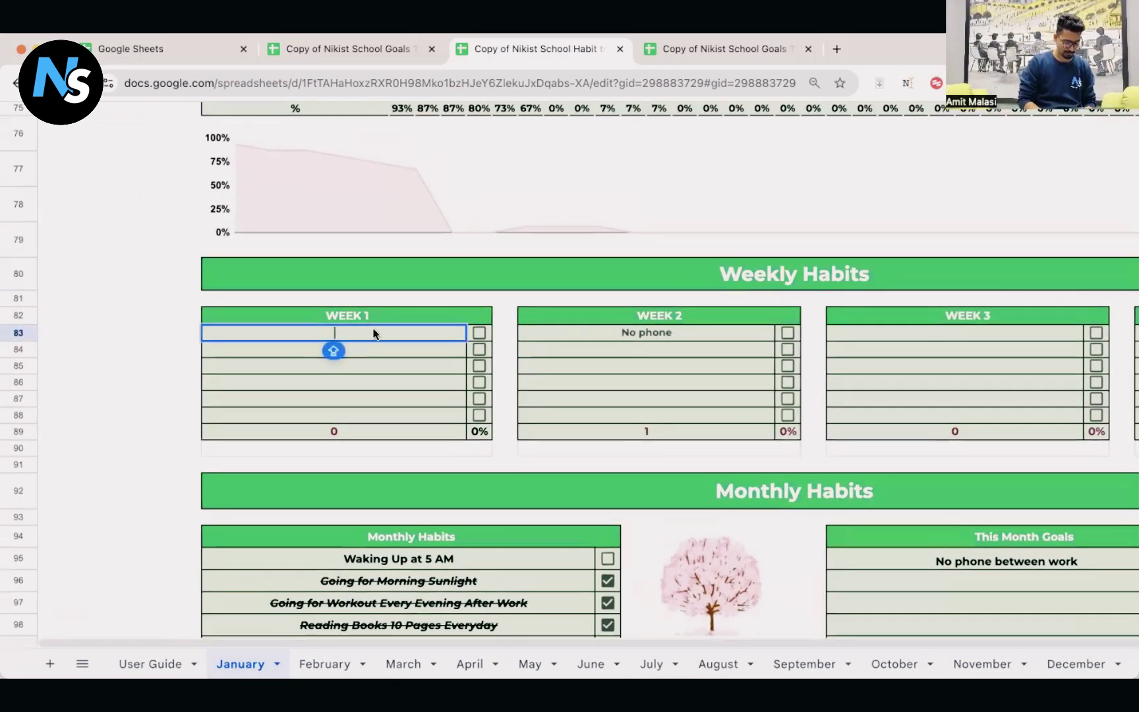
pyautogui.write('D')
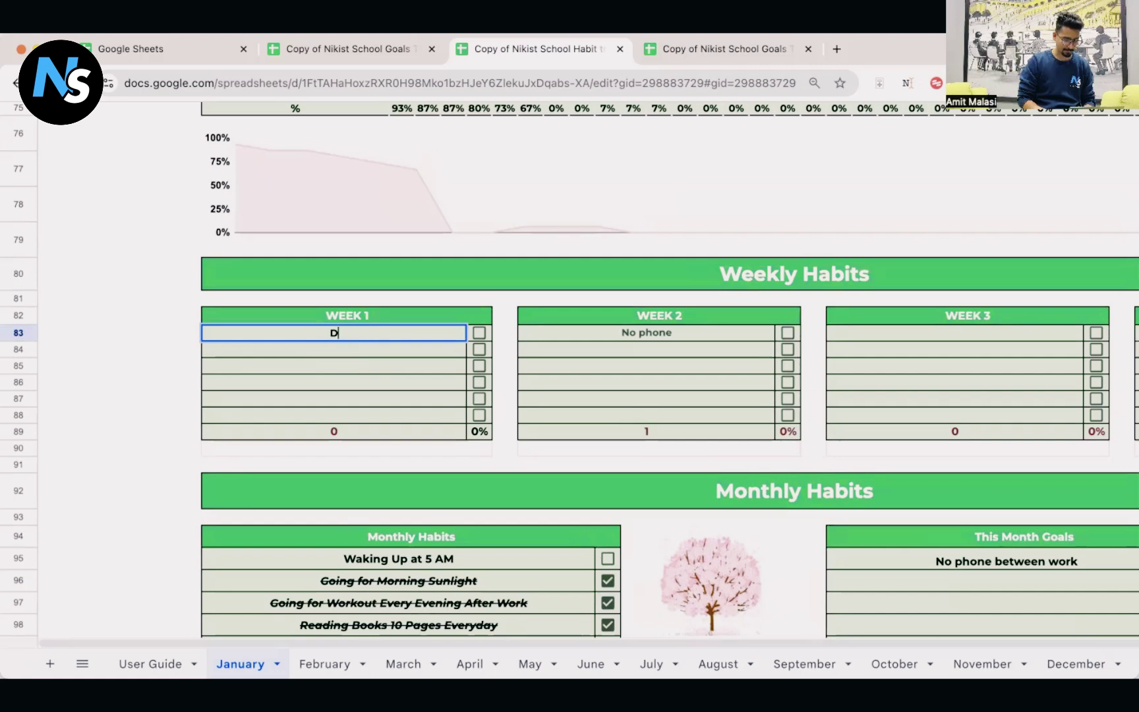
pyautogui.write('aily')
pyautogui.press('BackSpace')
pyautogui.press('BackSpace')
pyautogui.press('BackSpace')
pyautogui.press('BackSpace')
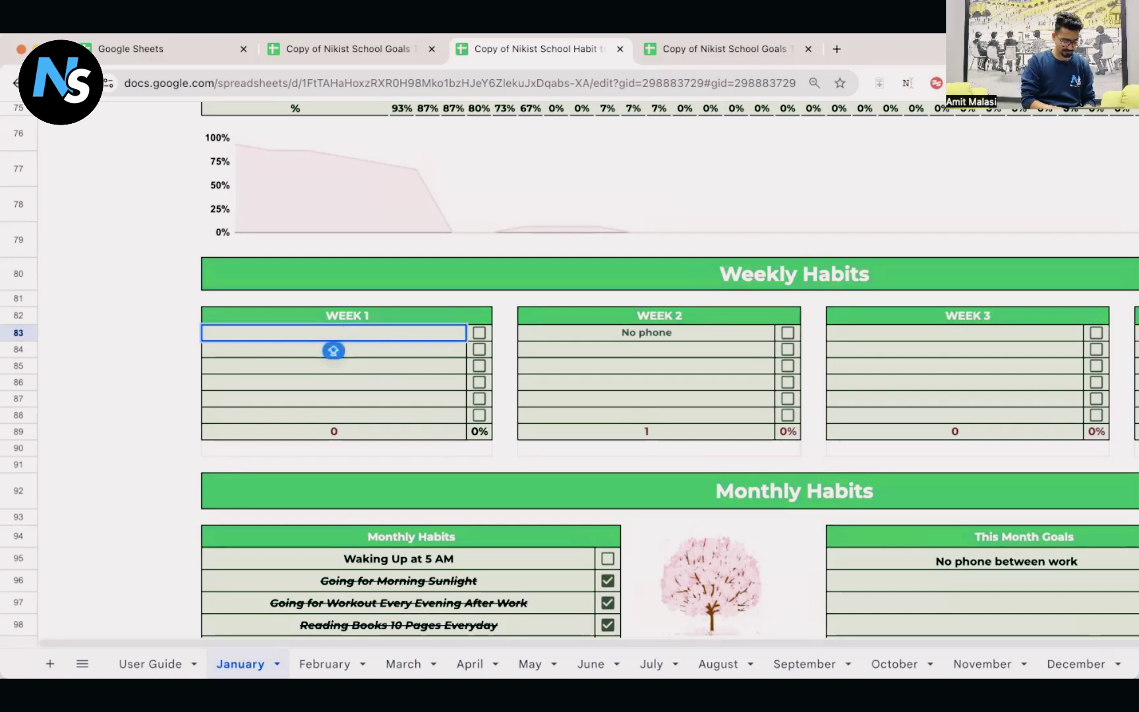
pyautogui.write('6 days gym')
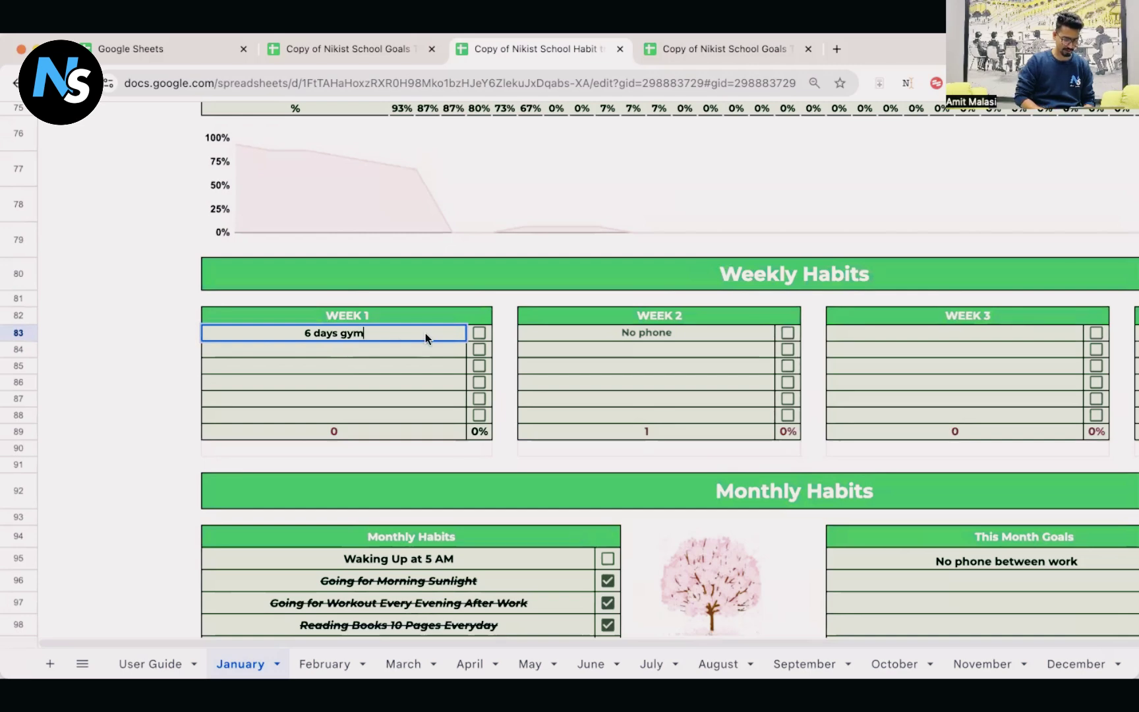
# - Mark "6 days gym" and the empty fourth row of Week 1 as completed under Weekly Habits
pyautogui.click(479, 332)
pyautogui.click(478, 349)
pyautogui.click(479, 382)
pyautogui.click(480, 399)
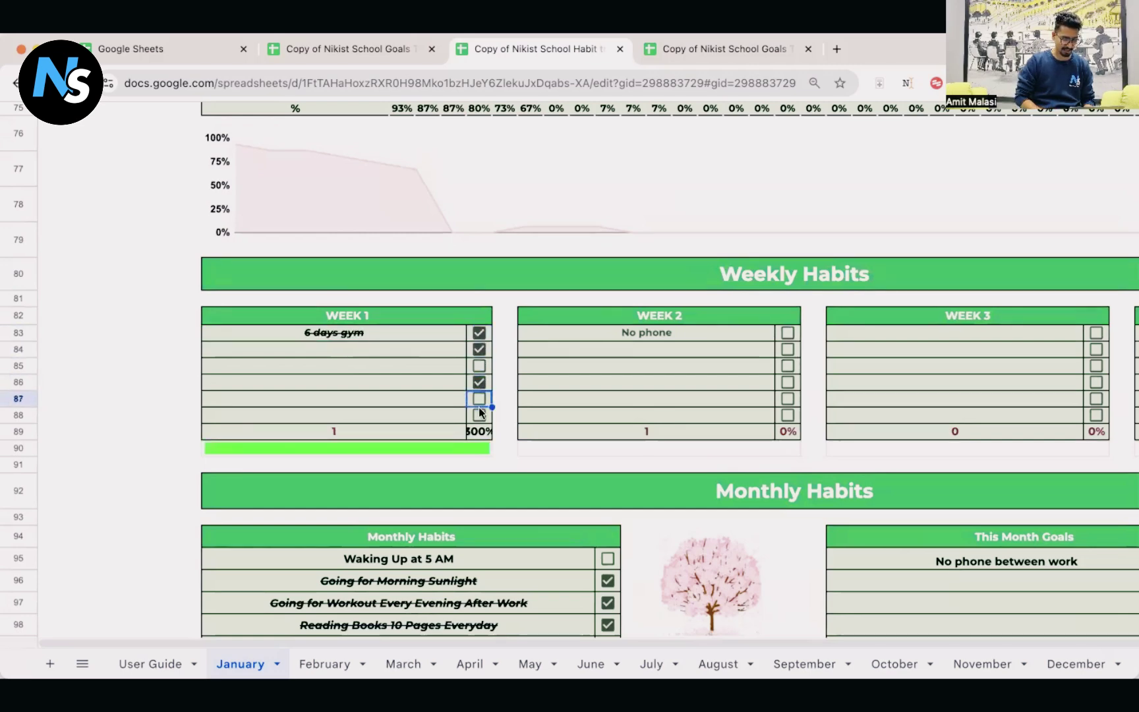
pyautogui.click(478, 349)
# - Clear the completion marks for Morning Sunlight, Workout, Reading Books and the empty fifth row in Monthly Habits
pyautogui.hscroll(5, 572, 376)
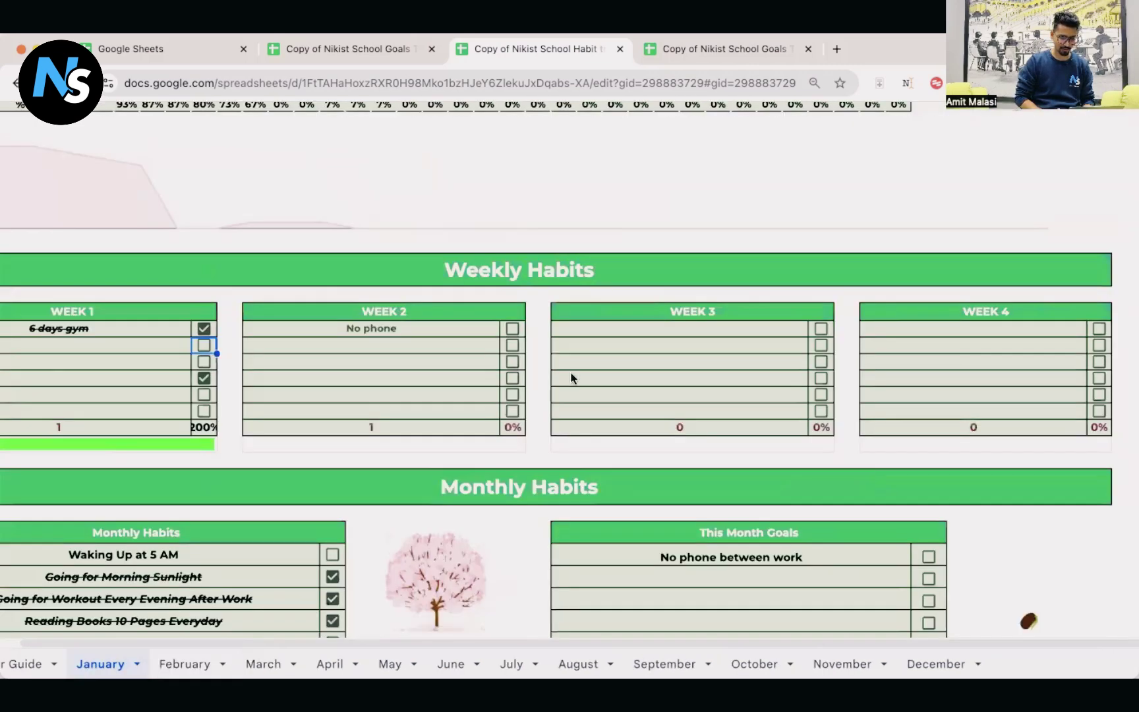
pyautogui.hscroll(-5, 854, 373)
pyautogui.scroll(-1, 890, 366)
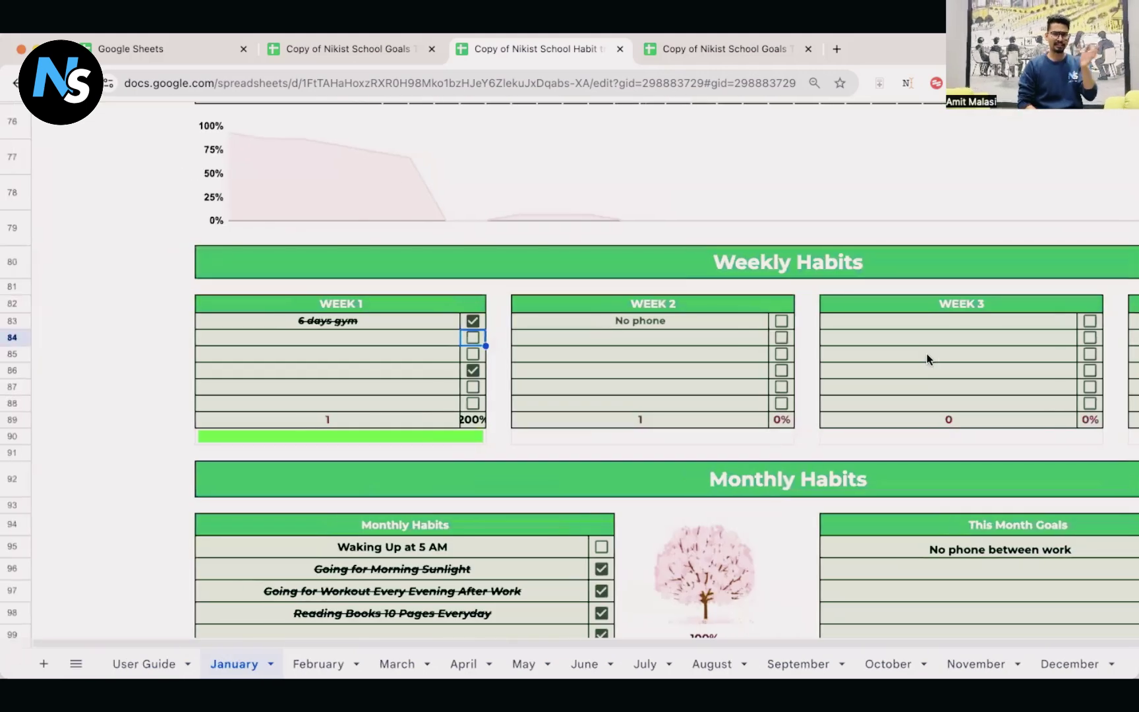
pyautogui.scroll(-3, 927, 359)
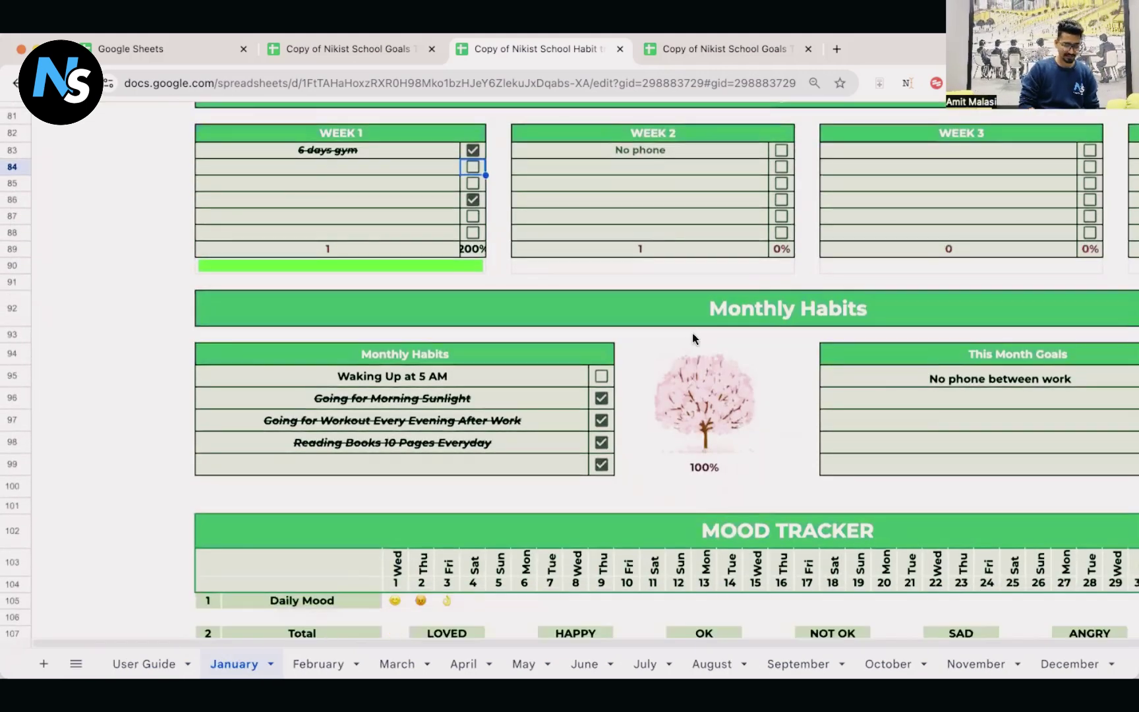
pyautogui.doubleClick(463, 374)
pyautogui.doubleClick(448, 397)
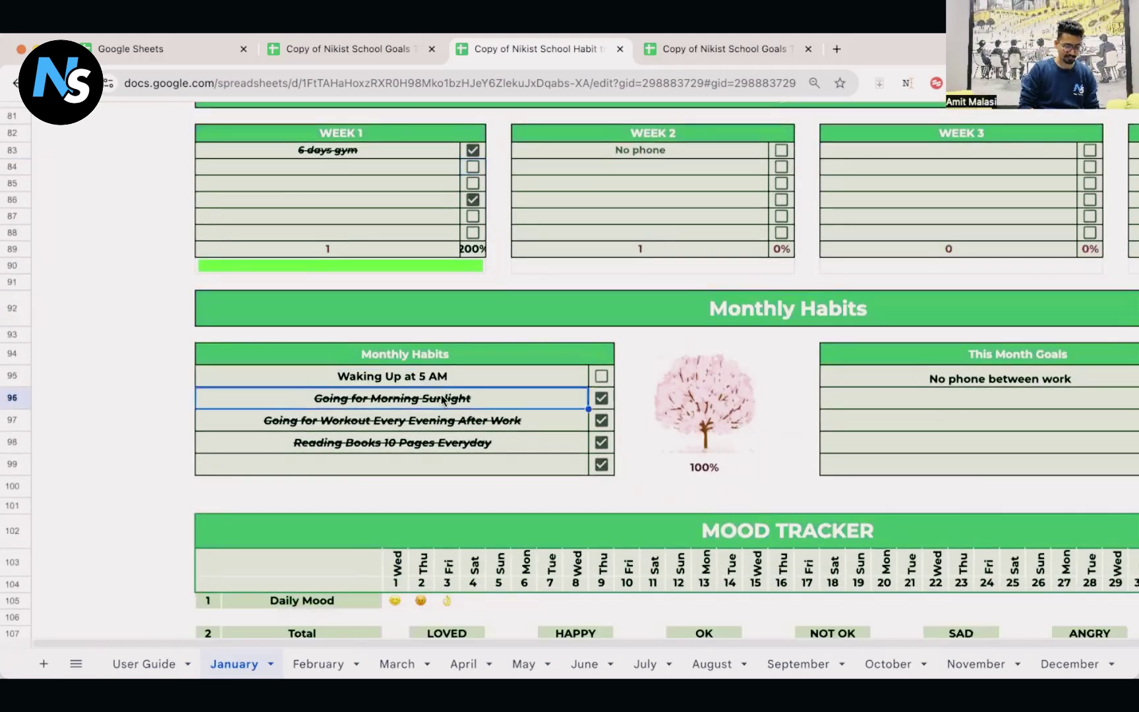
pyautogui.click(602, 464)
pyautogui.click(601, 442)
pyautogui.click(601, 420)
pyautogui.click(601, 398)
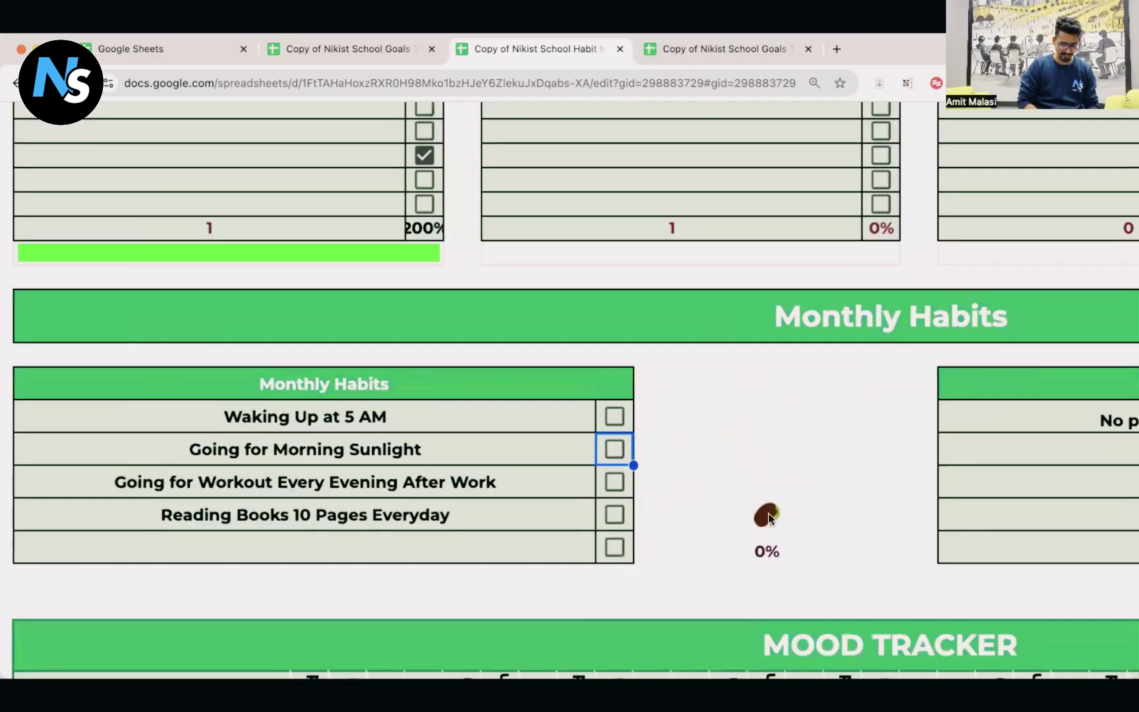
# - Mark the four named Monthly Habits as completed, from Reading Books 10 Pages Everyday up to Waking Up at 5 AM
pyautogui.click(688, 443)
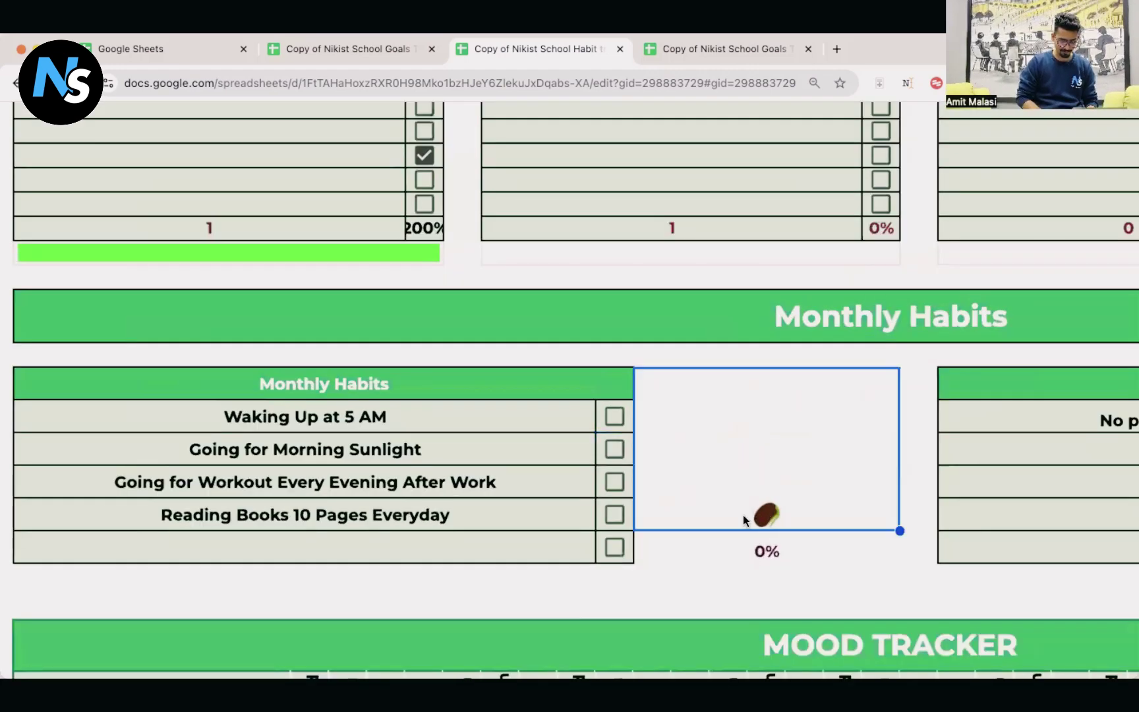
pyautogui.scroll(-3, 743, 516)
pyautogui.hscroll(-2, 732, 507)
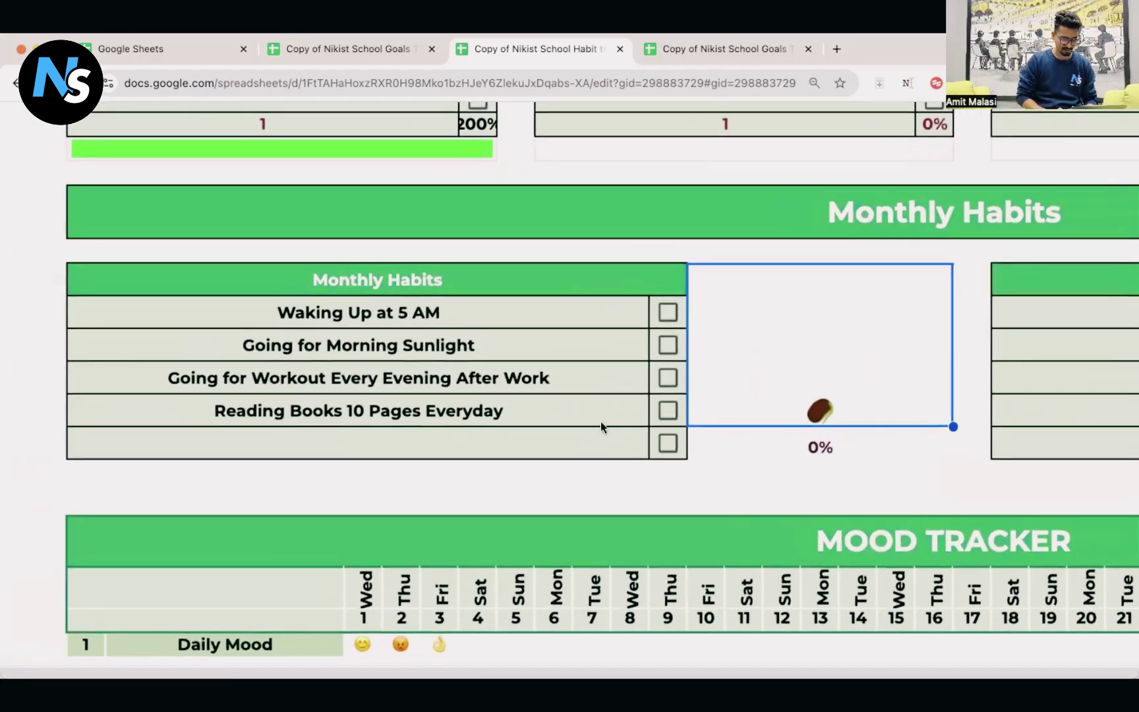
pyautogui.click(667, 410)
pyautogui.click(668, 379)
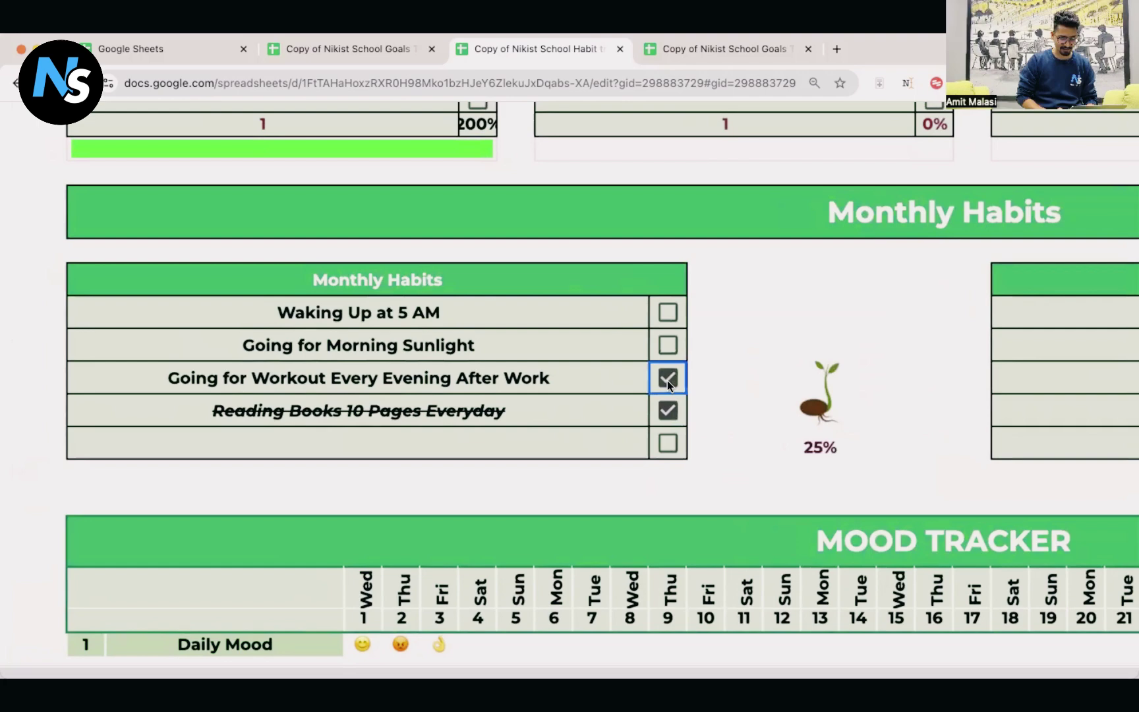
pyautogui.click(668, 345)
pyautogui.click(668, 313)
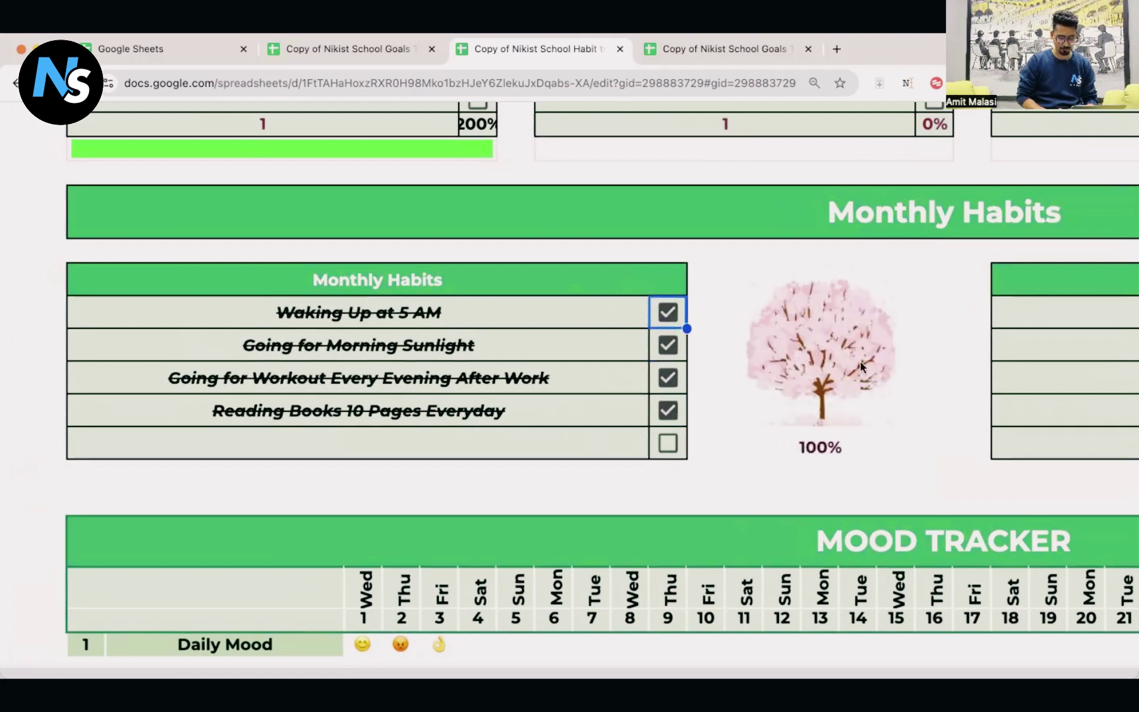
# - Mark the empty fourth row of This Month Goals as completed and toggle the third row on and off
pyautogui.scroll(-3, 835, 358)
pyautogui.hscroll(5, 835, 358)
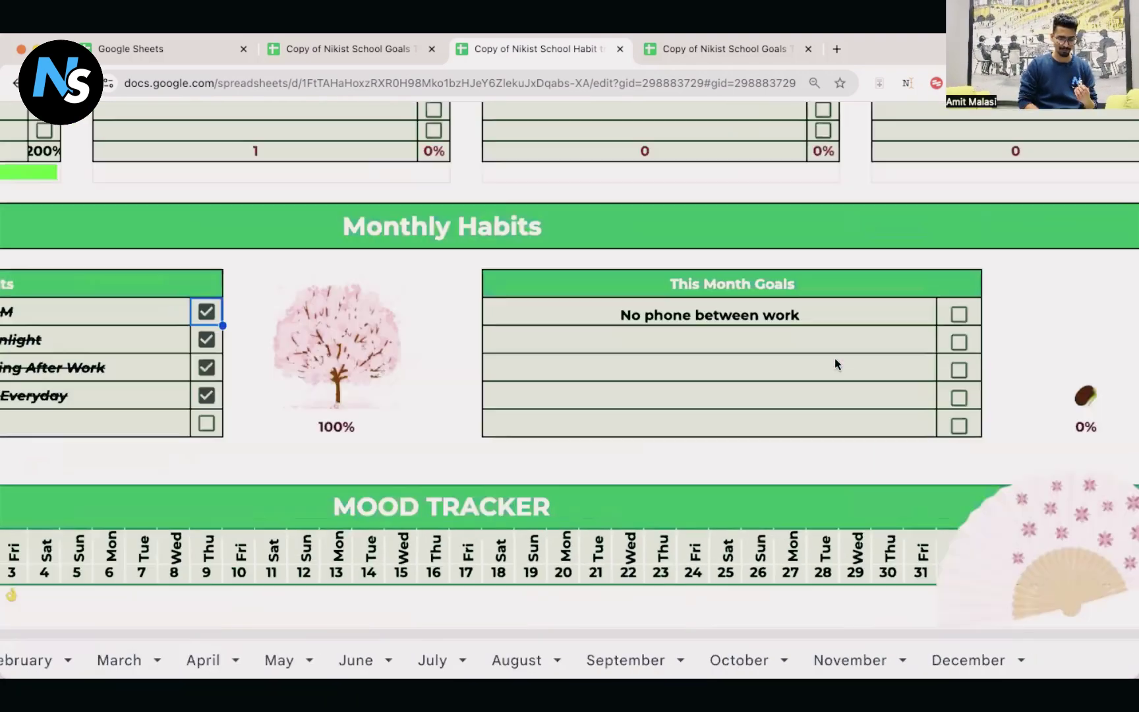
pyautogui.click(767, 309)
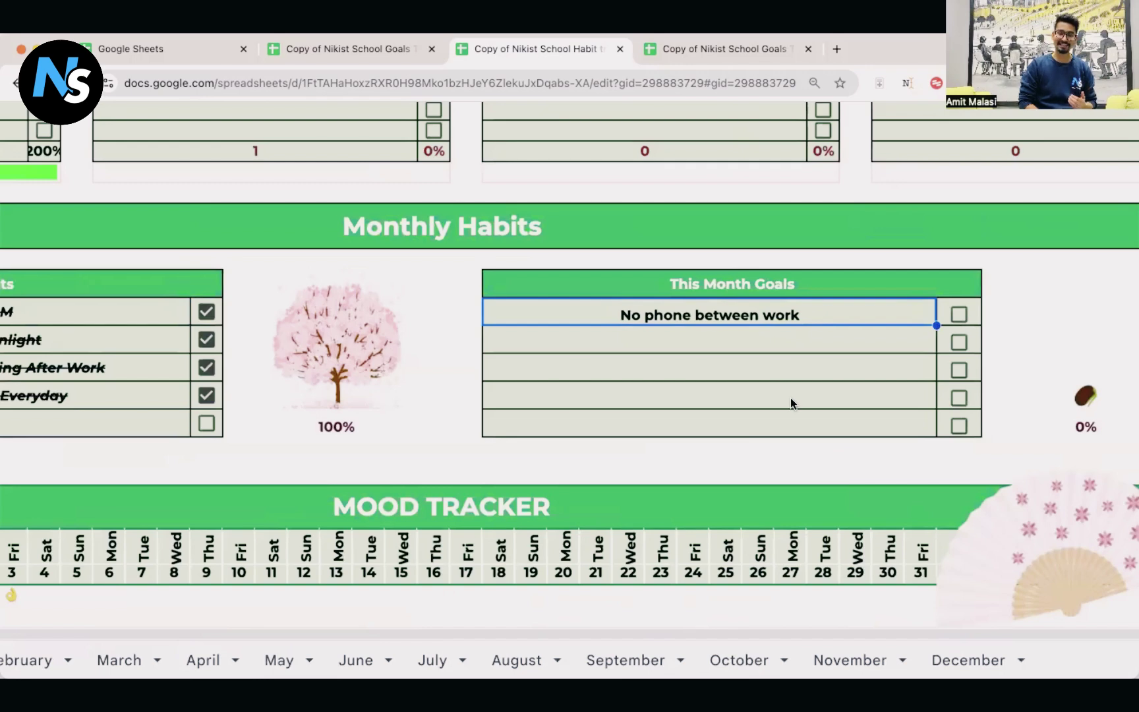
pyautogui.click(961, 426)
pyautogui.click(961, 398)
pyautogui.moveTo(960, 382); pyautogui.dragTo(960, 368)
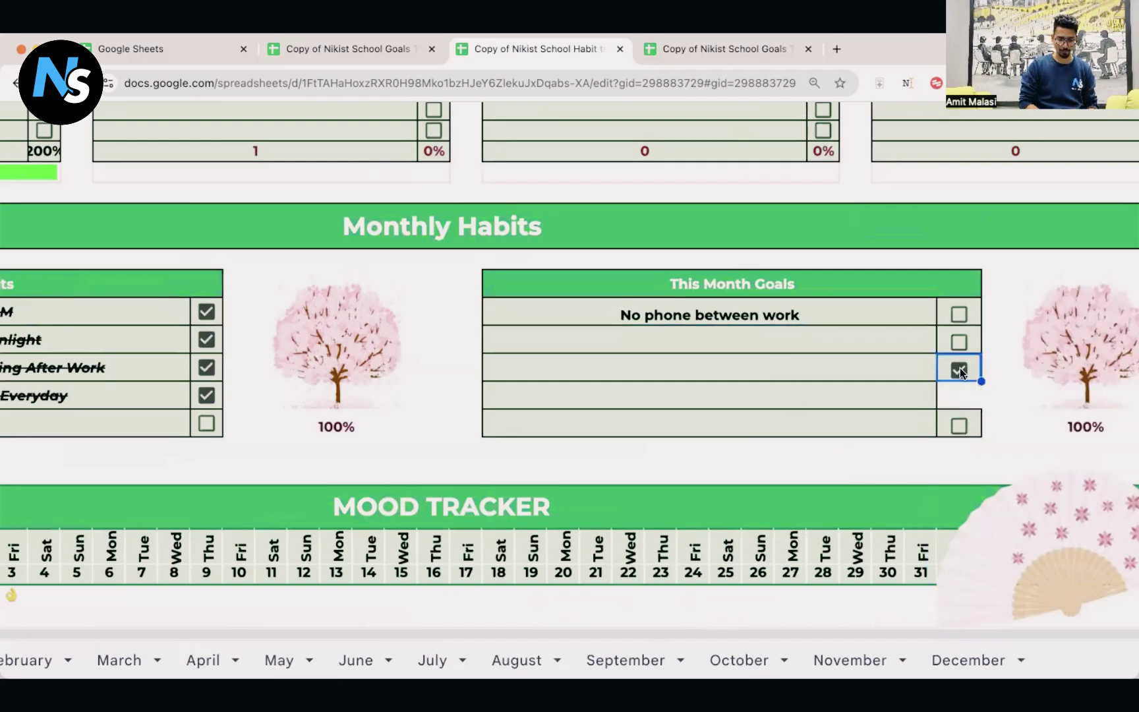
pyautogui.click(961, 369)
pyautogui.press('super+z')
pyautogui.press('super+z')
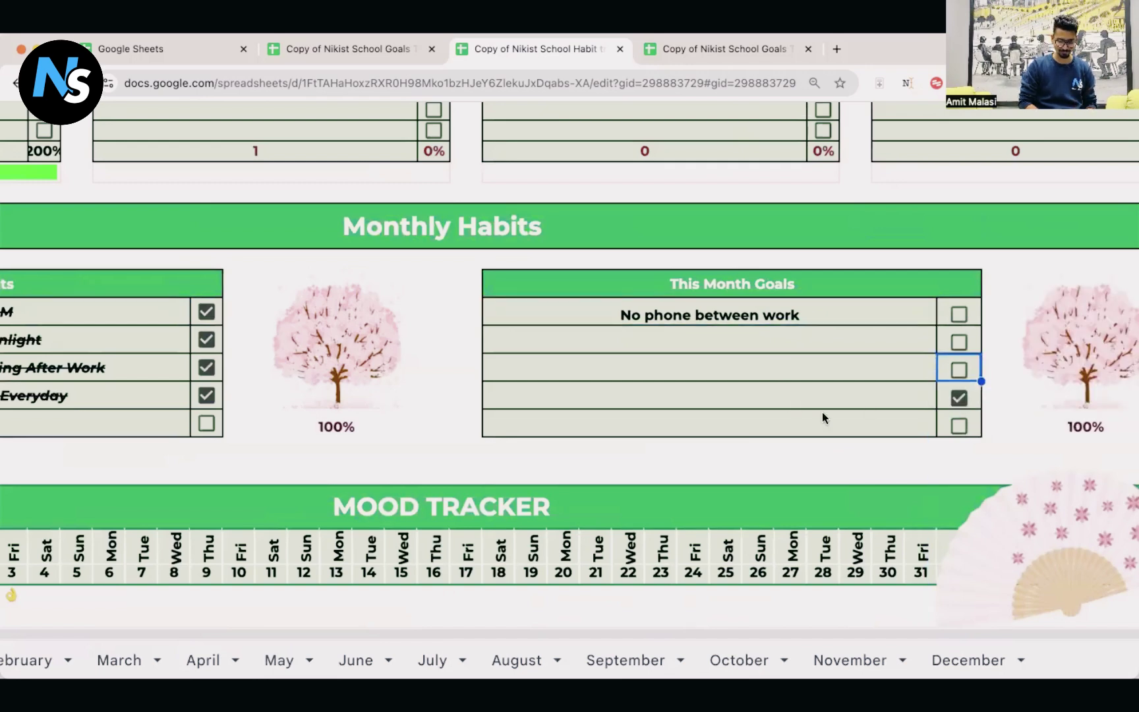
# - Examine the Monthly Habits section with its growing tree and the Mood Tracker below it
pyautogui.press('super+minus')
pyautogui.hscroll(-3, 721, 452)
pyautogui.scroll(-2, 786, 389)
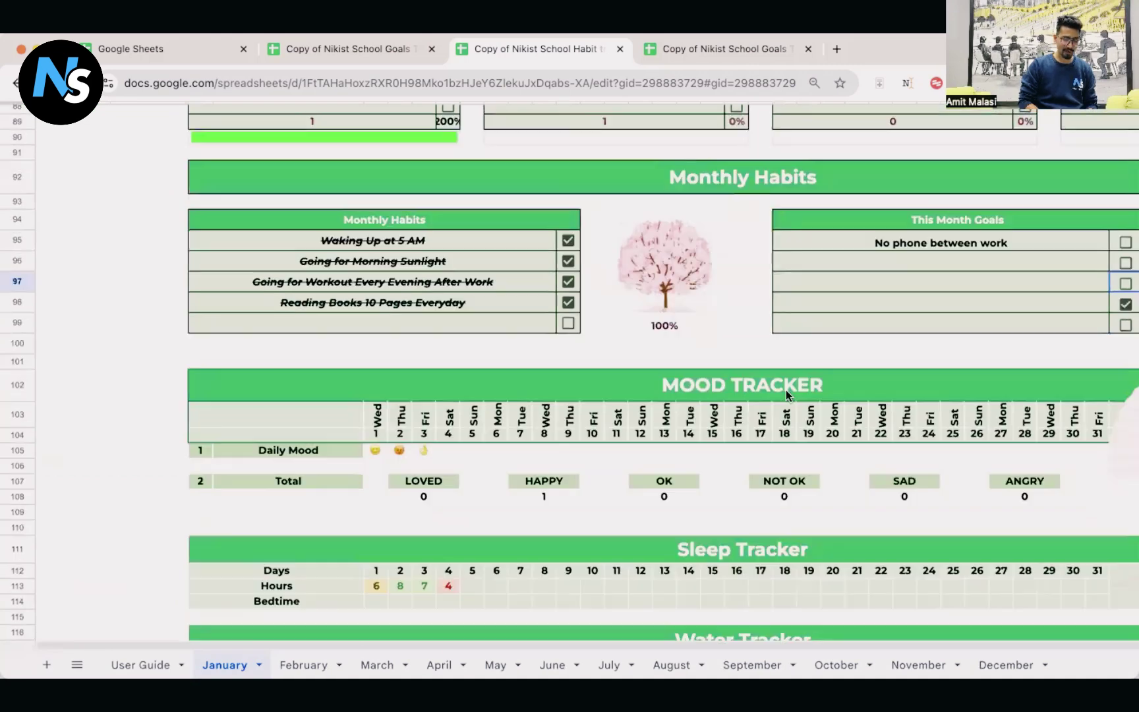
pyautogui.scroll(1, 786, 390)
pyautogui.scroll(3, 688, 428)
pyautogui.scroll(-5, 824, 409)
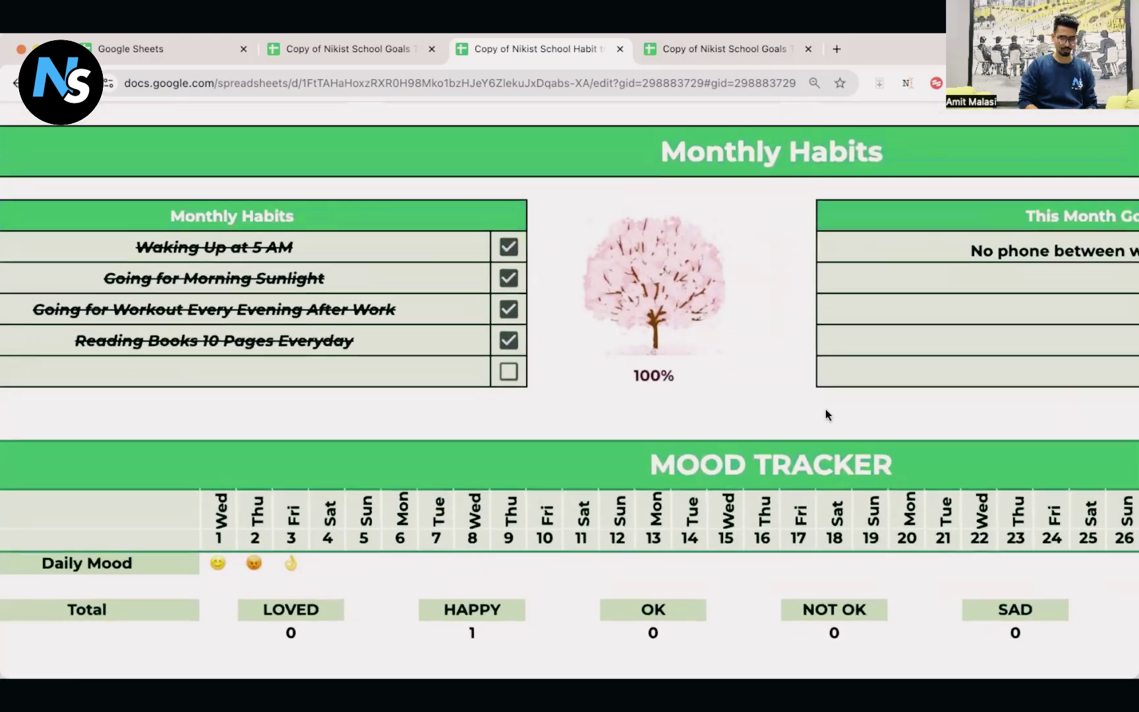
pyautogui.scroll(4, 824, 410)
pyautogui.scroll(2, 427, 445)
pyautogui.scroll(-5, 427, 445)
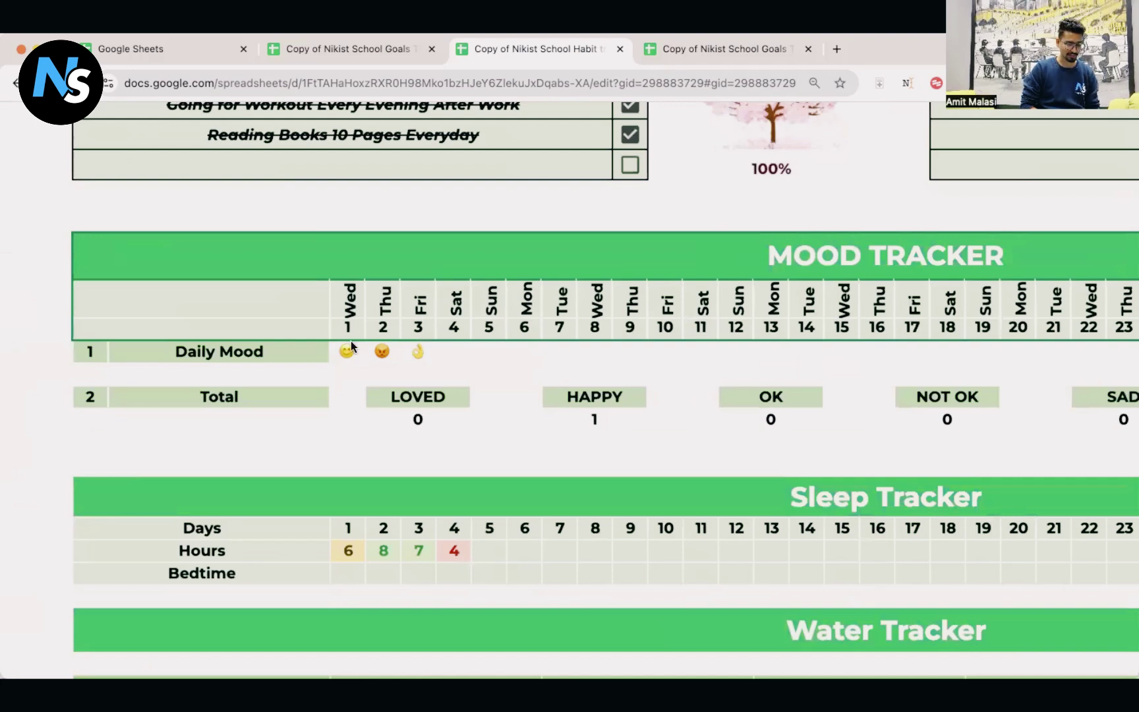
# - Set the Daily Mood in the Mood Tracker to the angry face for day 2 and the neutral face for day 3
pyautogui.click(348, 356)
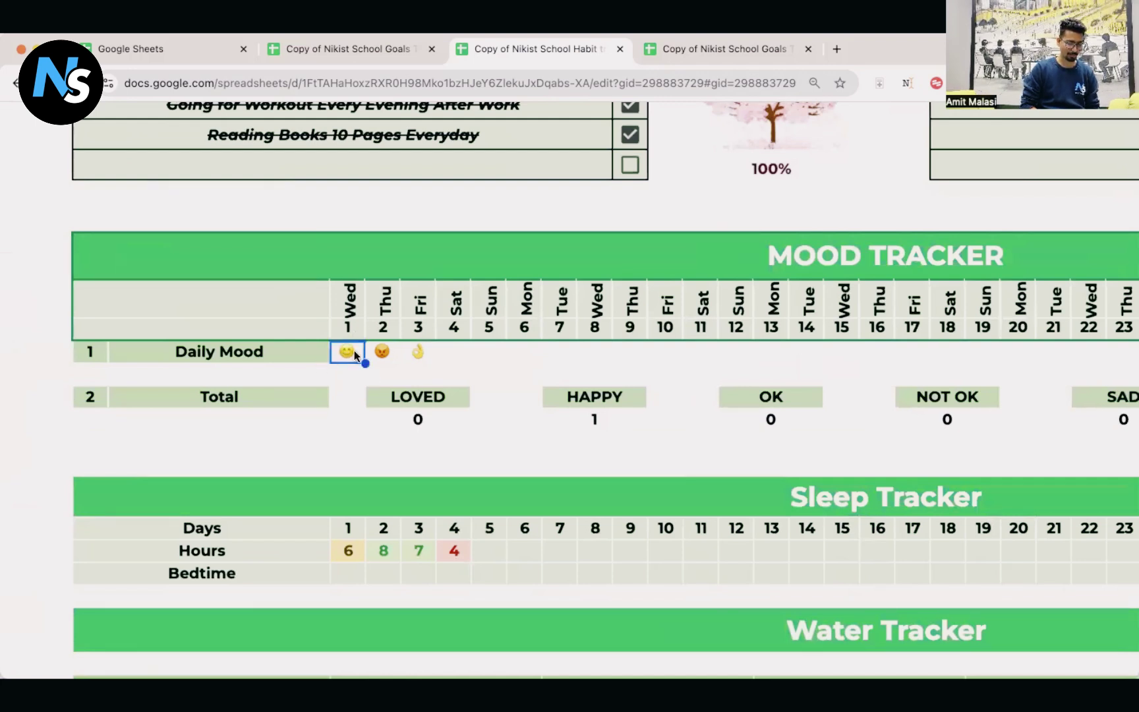
pyautogui.doubleClick(382, 353)
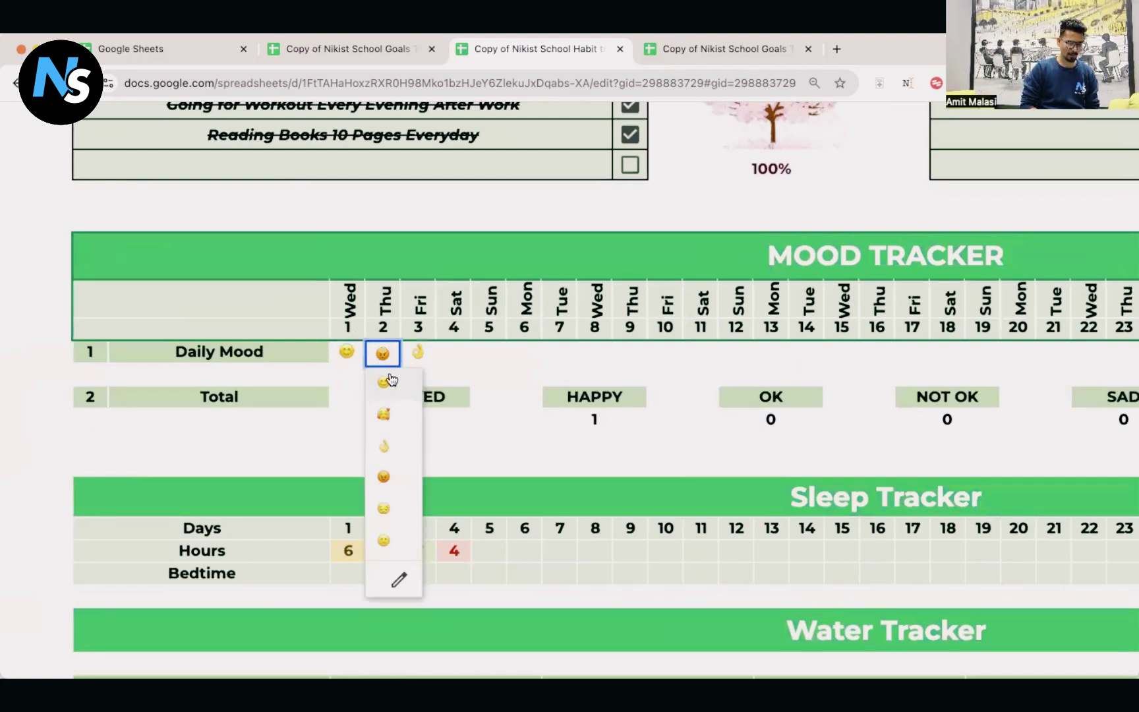
pyautogui.click(397, 488)
pyautogui.doubleClick(414, 353)
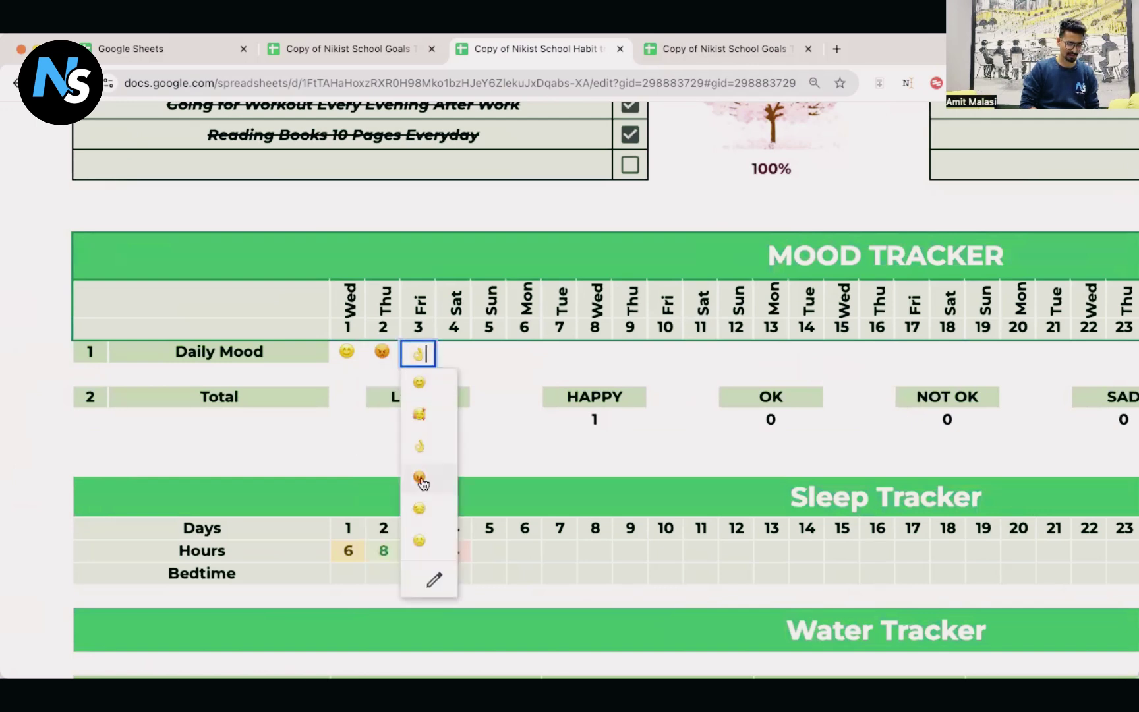
pyautogui.click(423, 546)
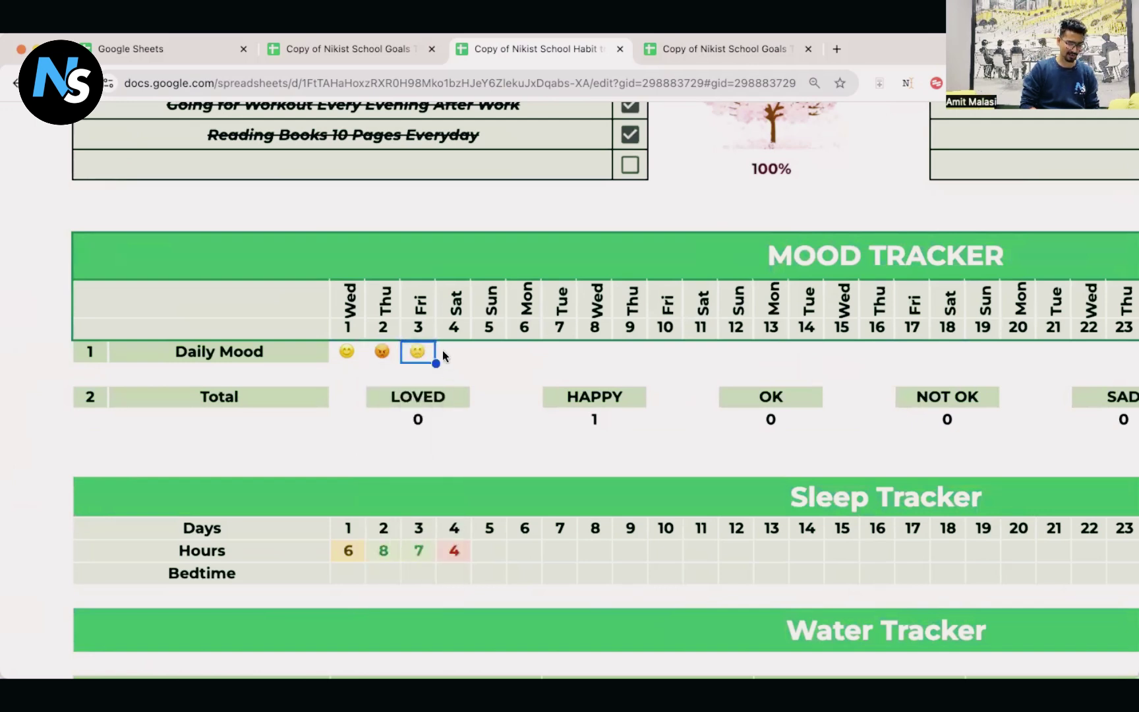
# - Set the Daily Mood to the OK hand for day 4 and the loved face with hearts for day 5
pyautogui.doubleClick(448, 353)
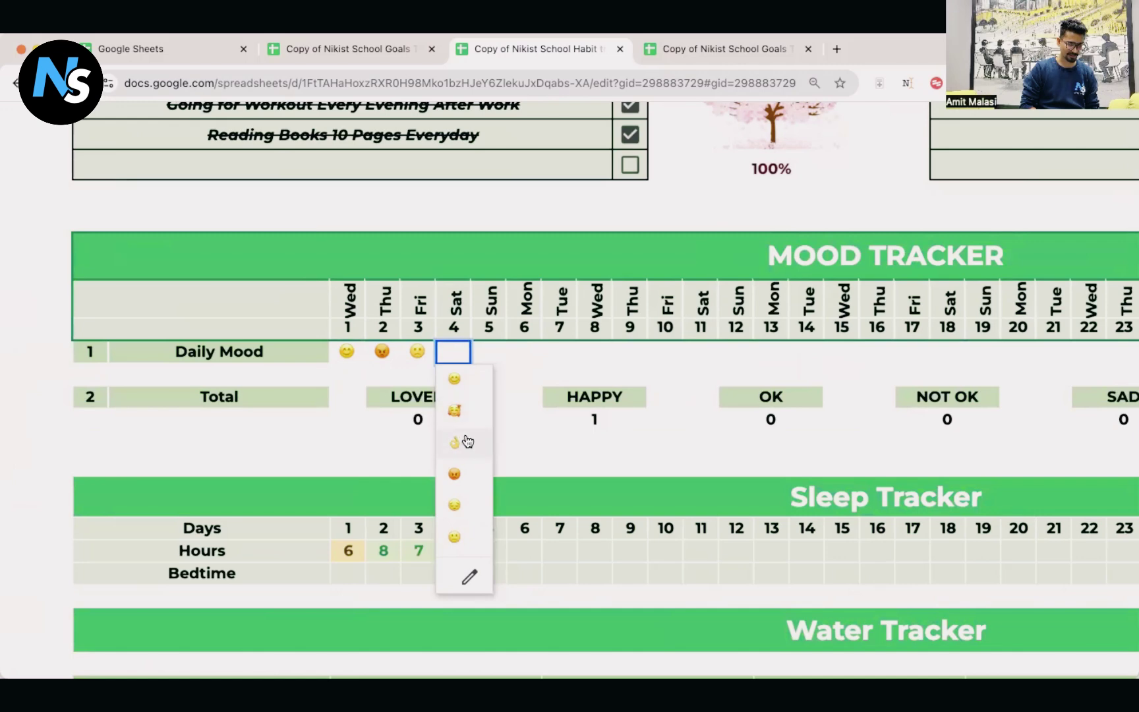
pyautogui.click(465, 441)
pyautogui.doubleClick(488, 353)
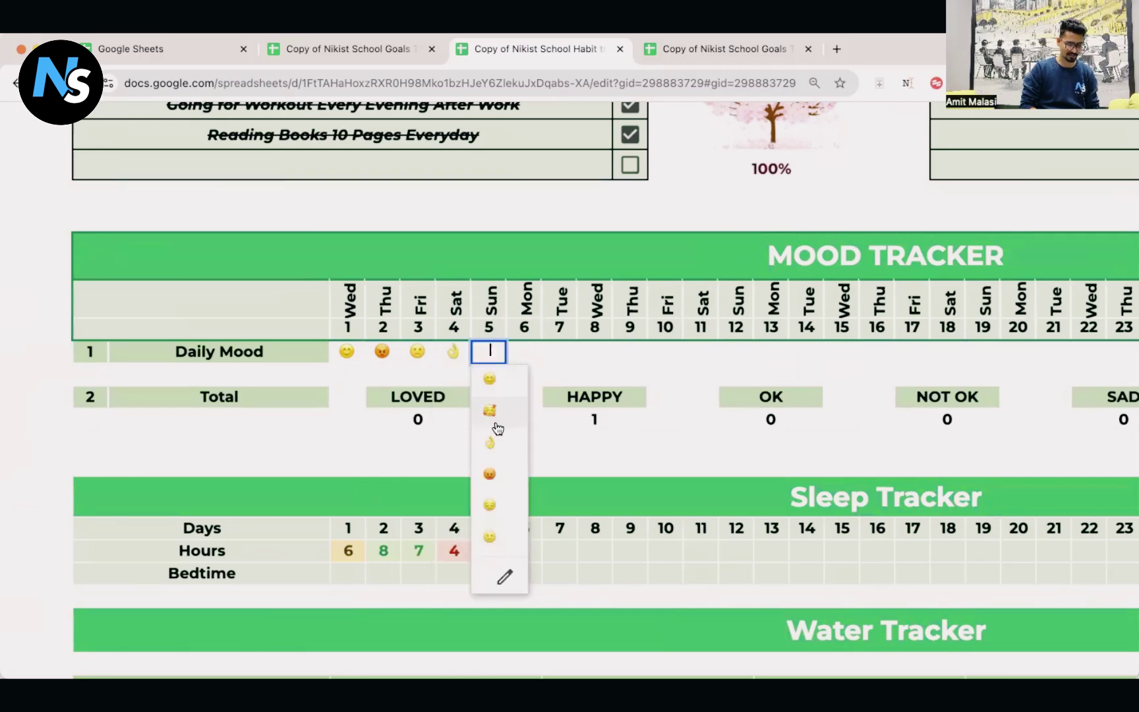
pyautogui.click(505, 414)
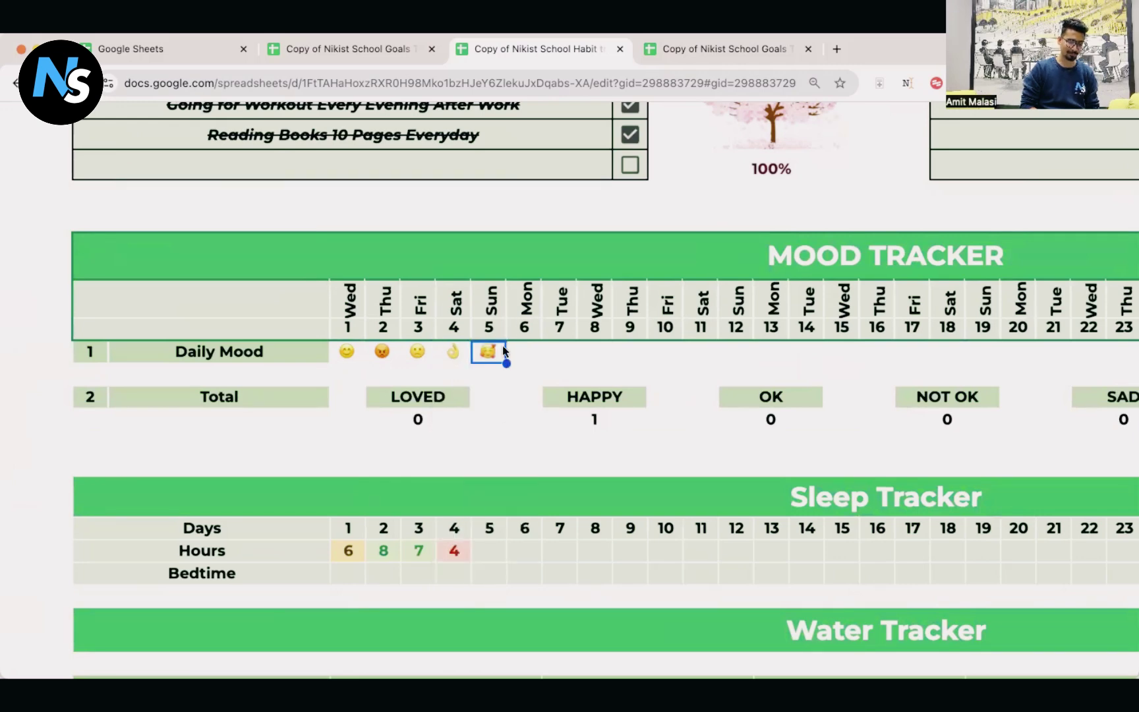
pyautogui.click(568, 359)
# - Go to the Reflection section and open the 1-Jan entry for editing
pyautogui.scroll(-3, 567, 361)
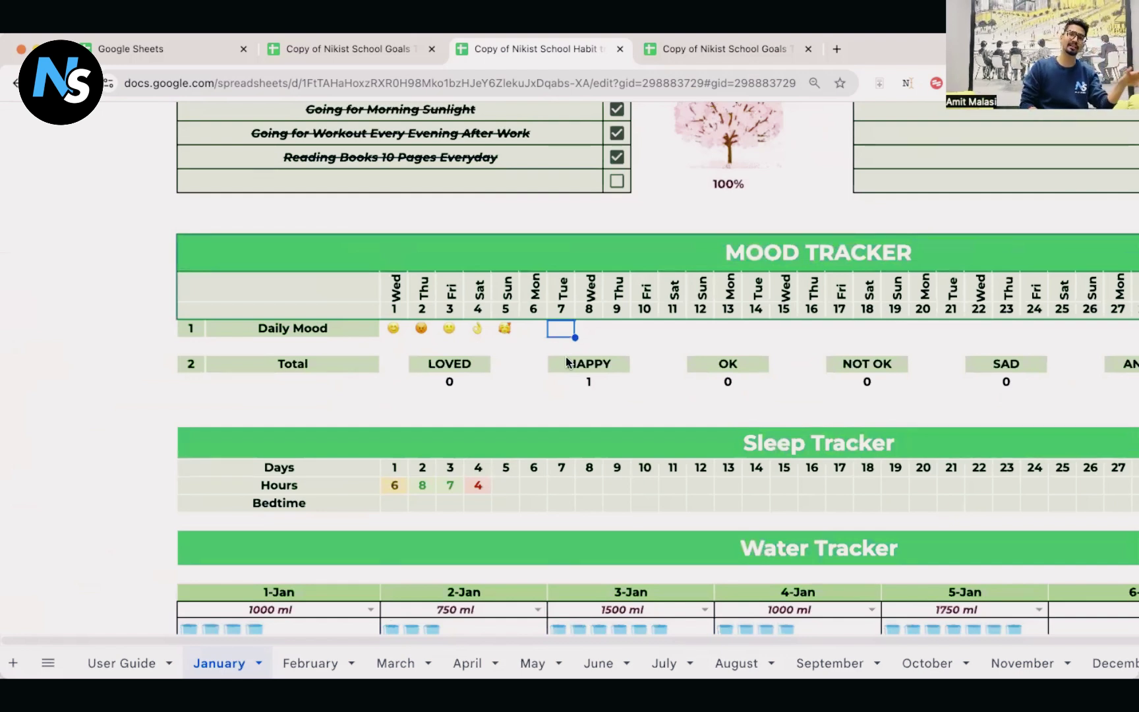
pyautogui.scroll(-15, 566, 359)
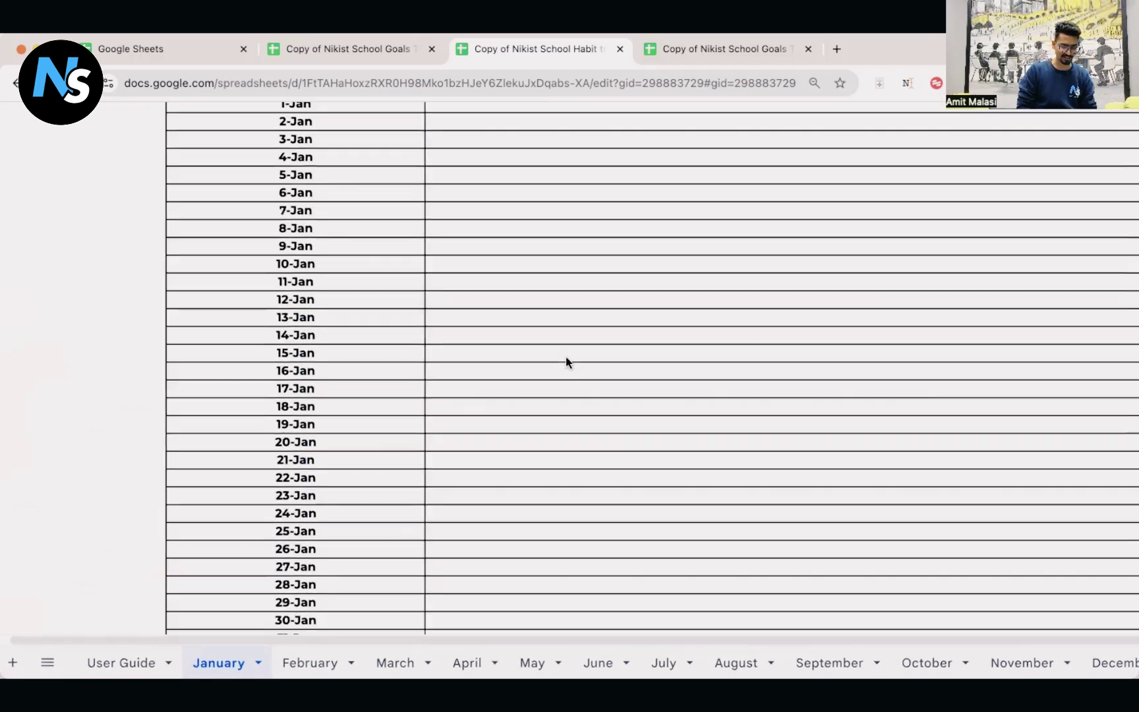
pyautogui.scroll(4, 566, 359)
pyautogui.doubleClick(654, 373)
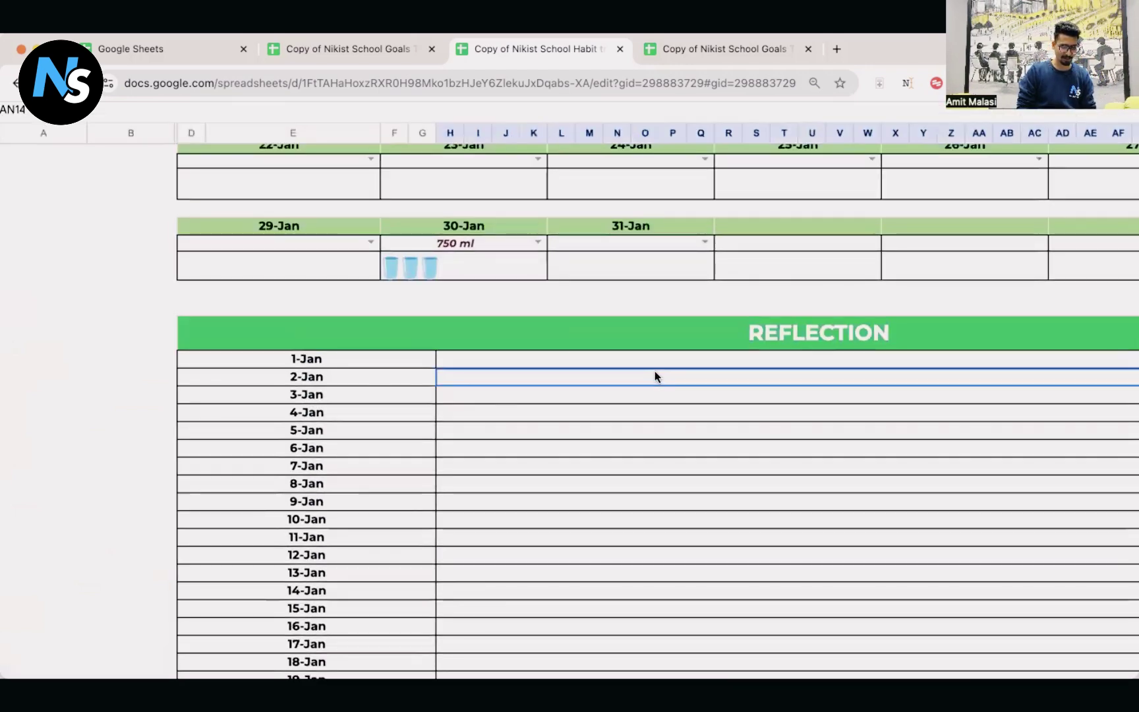
pyautogui.doubleClick(740, 361)
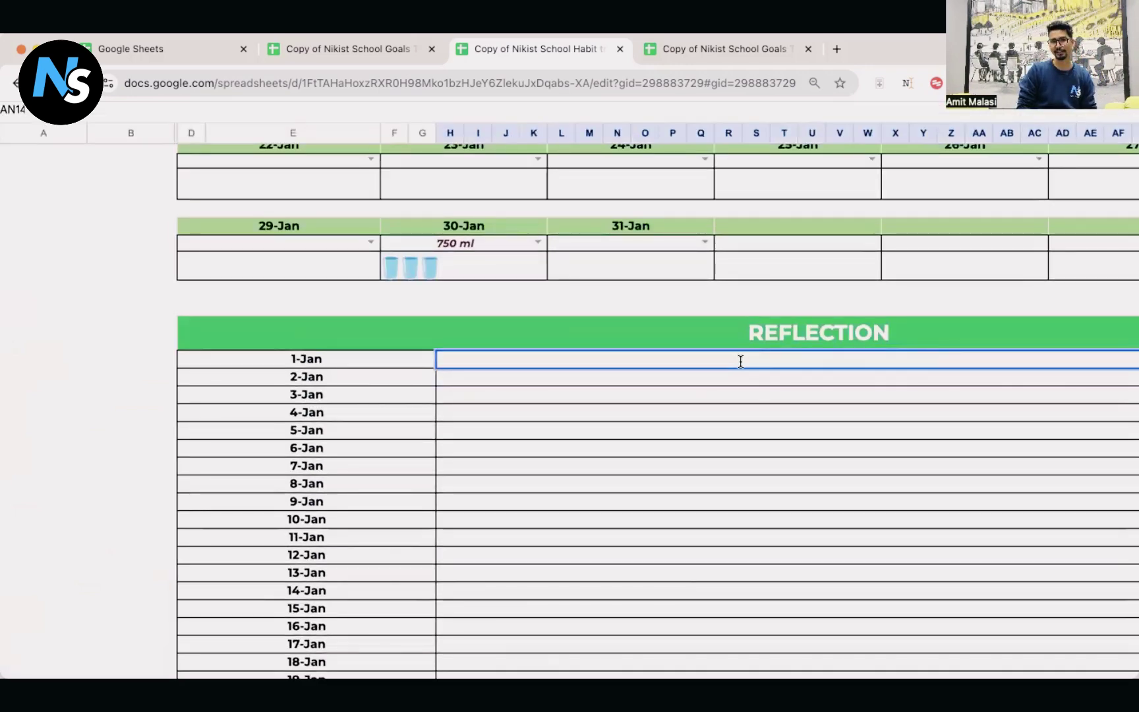
# - View the water amounts offered for 17-Jan in the Water Tracker without choosing one
pyautogui.scroll(10, 739, 363)
pyautogui.doubleClick(701, 452)
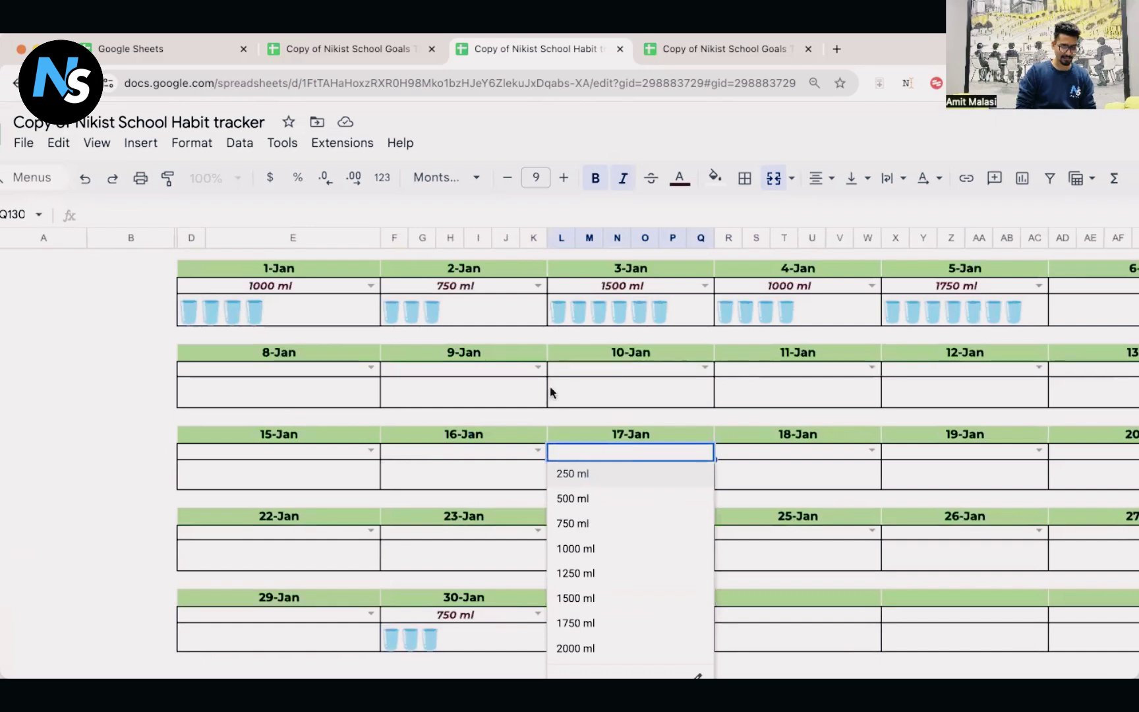
pyautogui.click(145, 417)
pyautogui.scroll(3, 145, 416)
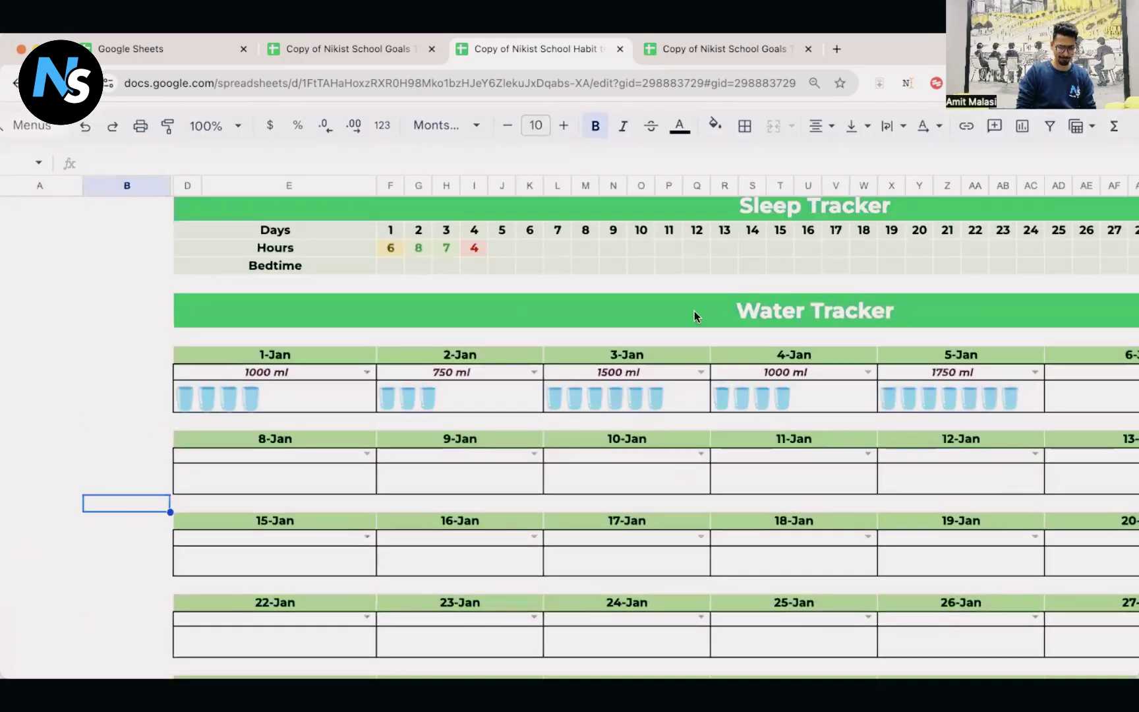
# - Choose 1000 ml as the 1-Jan amount in the Water Tracker and inspect the formula behind its glasses
pyautogui.click(762, 312)
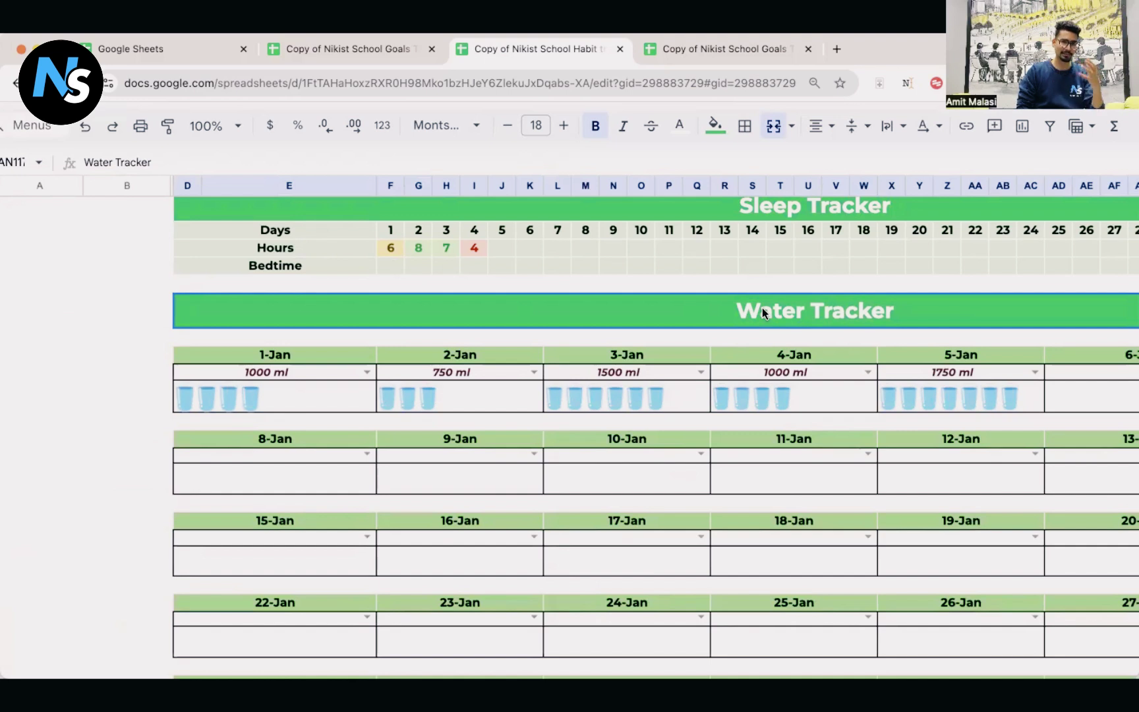
pyautogui.click(290, 373)
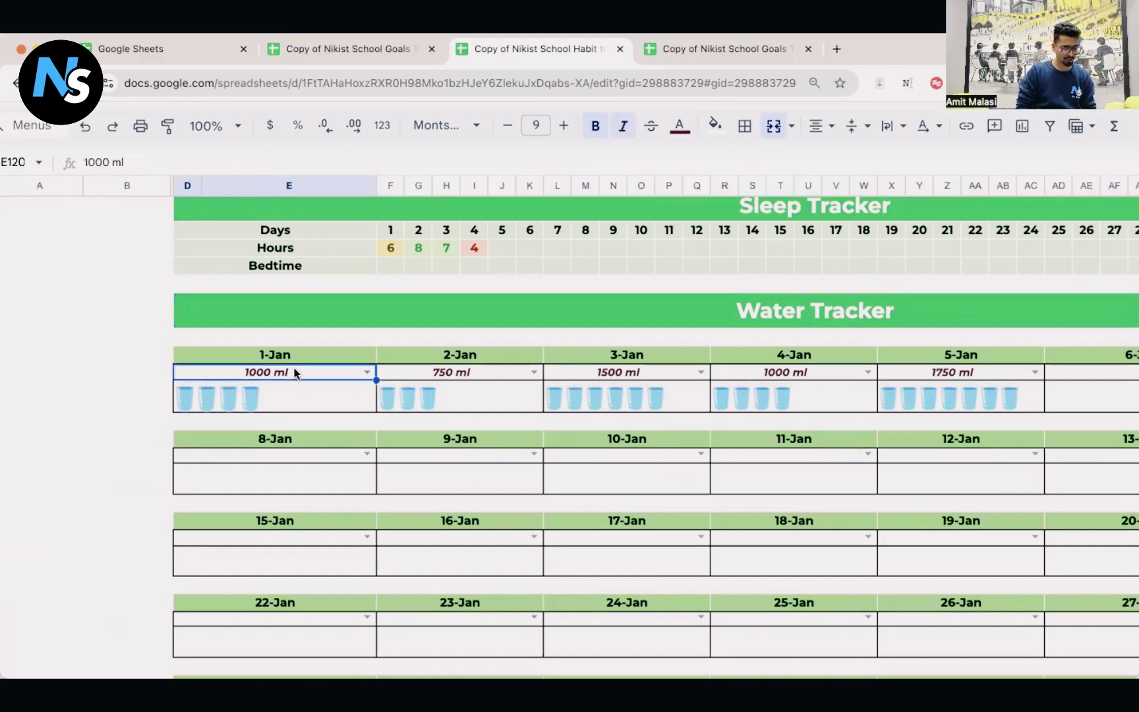
pyautogui.click(359, 375)
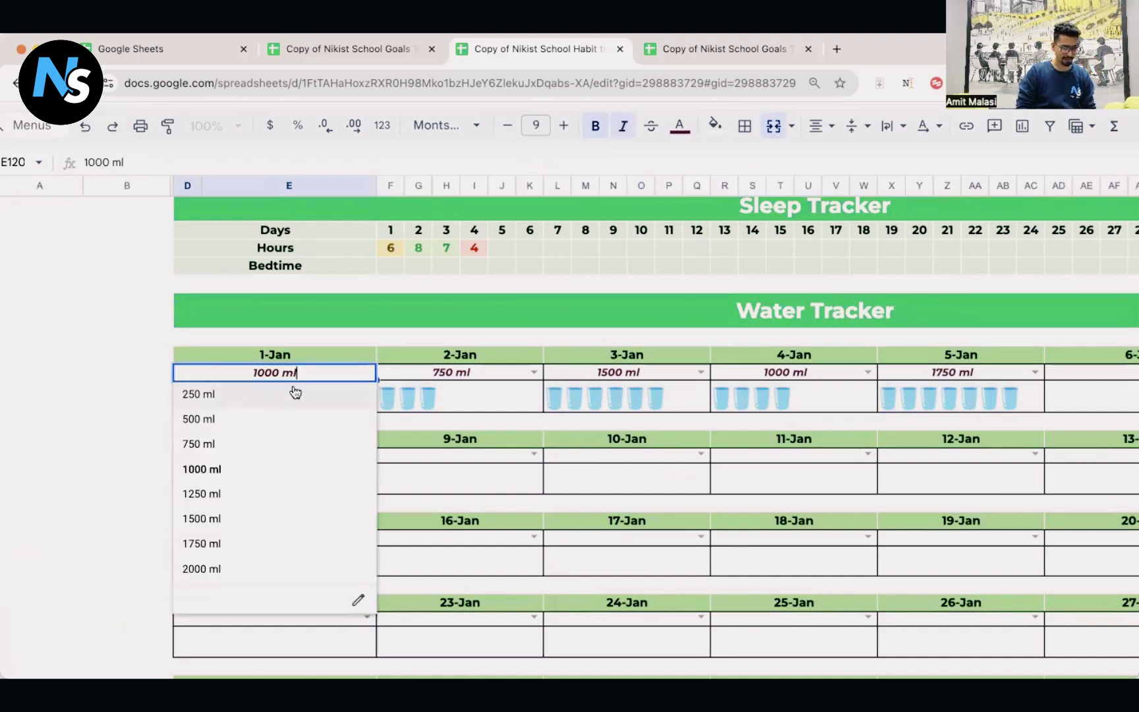
pyautogui.click(273, 469)
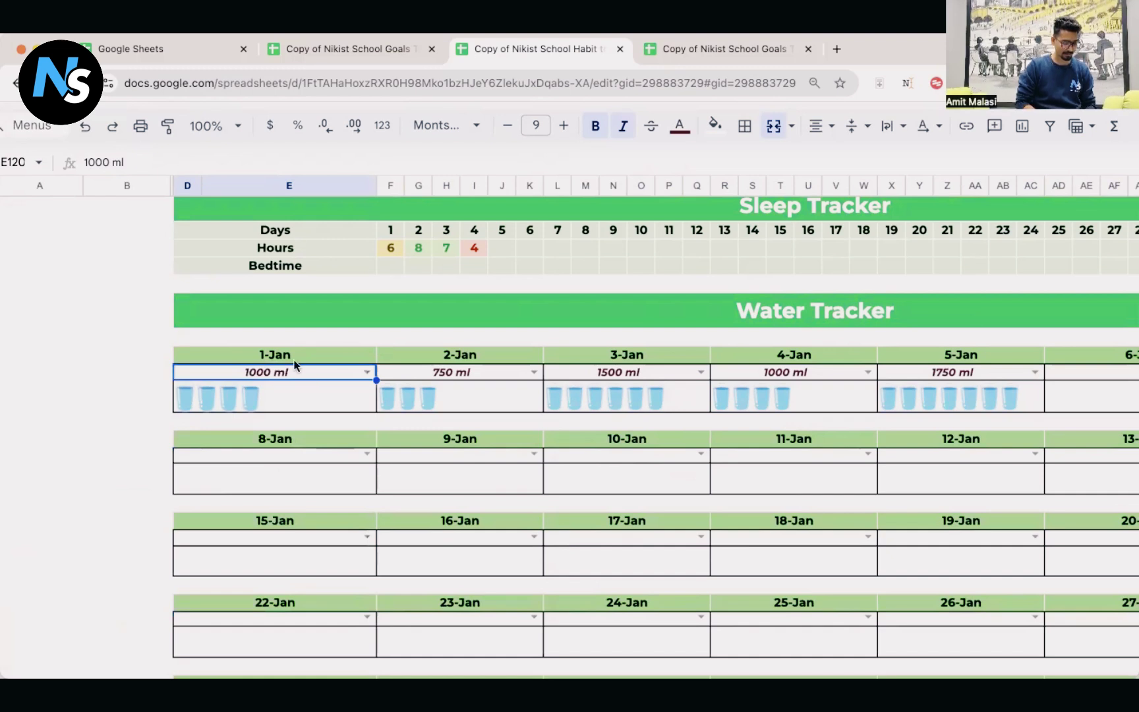
pyautogui.click(228, 394)
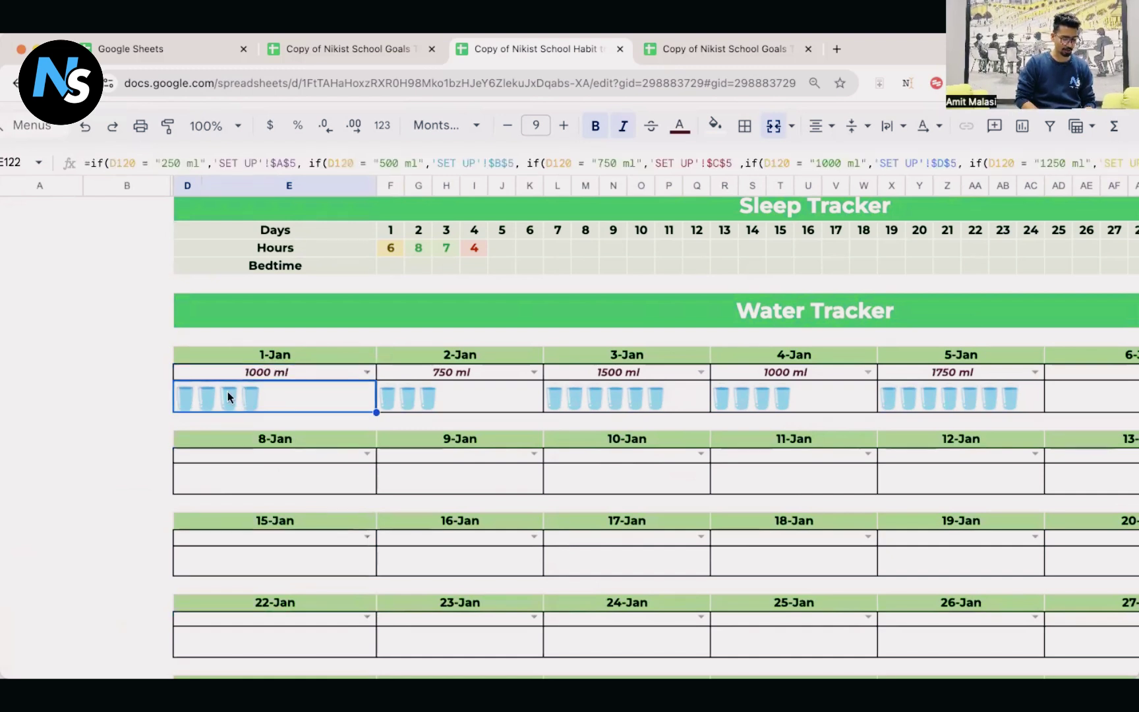
# - Set the 2-Jan amount in the Water Tracker to 2000 ml
pyautogui.click(438, 371)
pyautogui.click(533, 372)
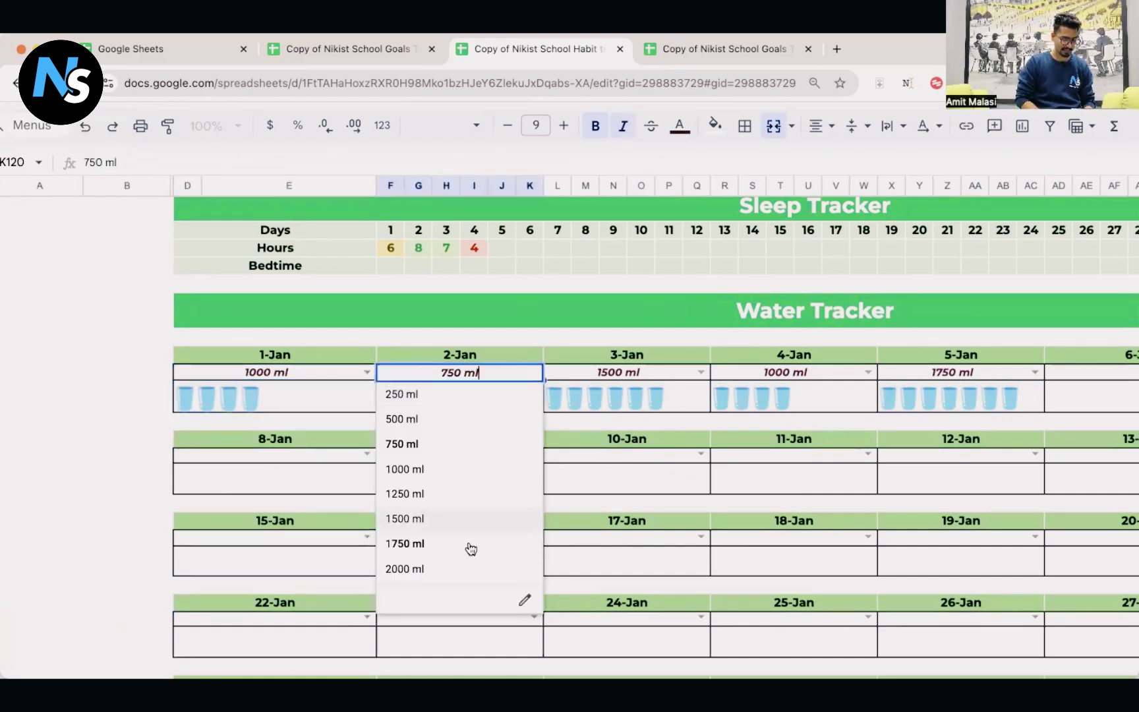
pyautogui.click(435, 573)
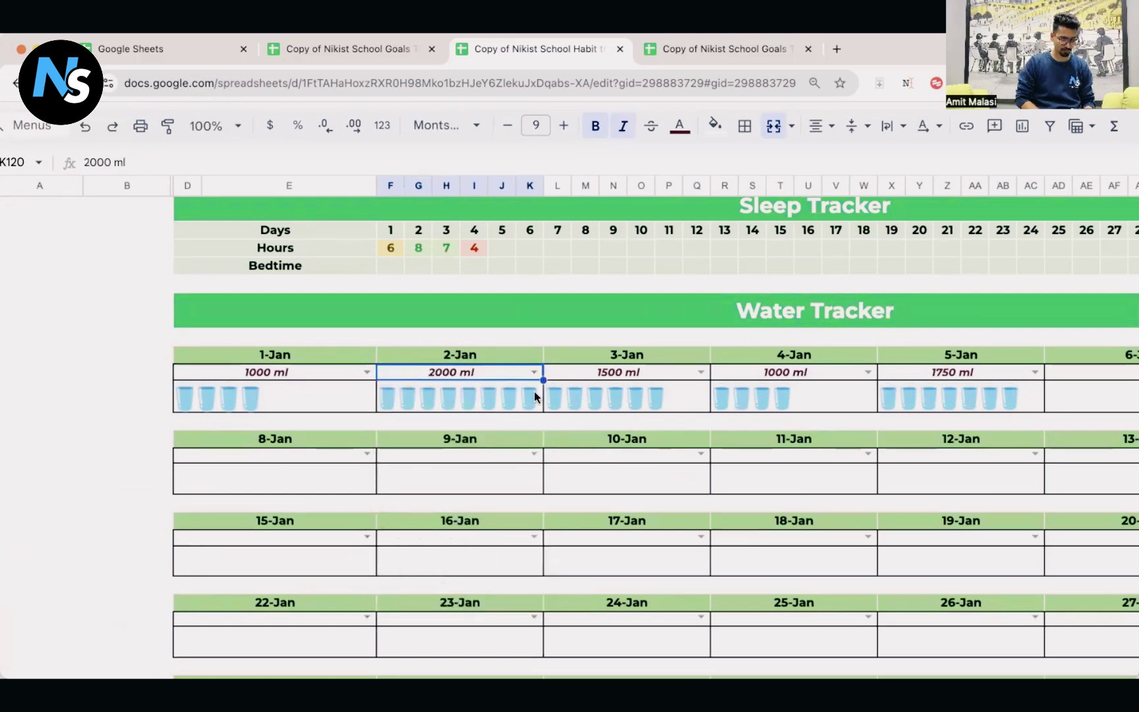
# - Look over the January sheet from its Reflection section back to the daily habits, and open the March sheet
pyautogui.scroll(-5, 661, 451)
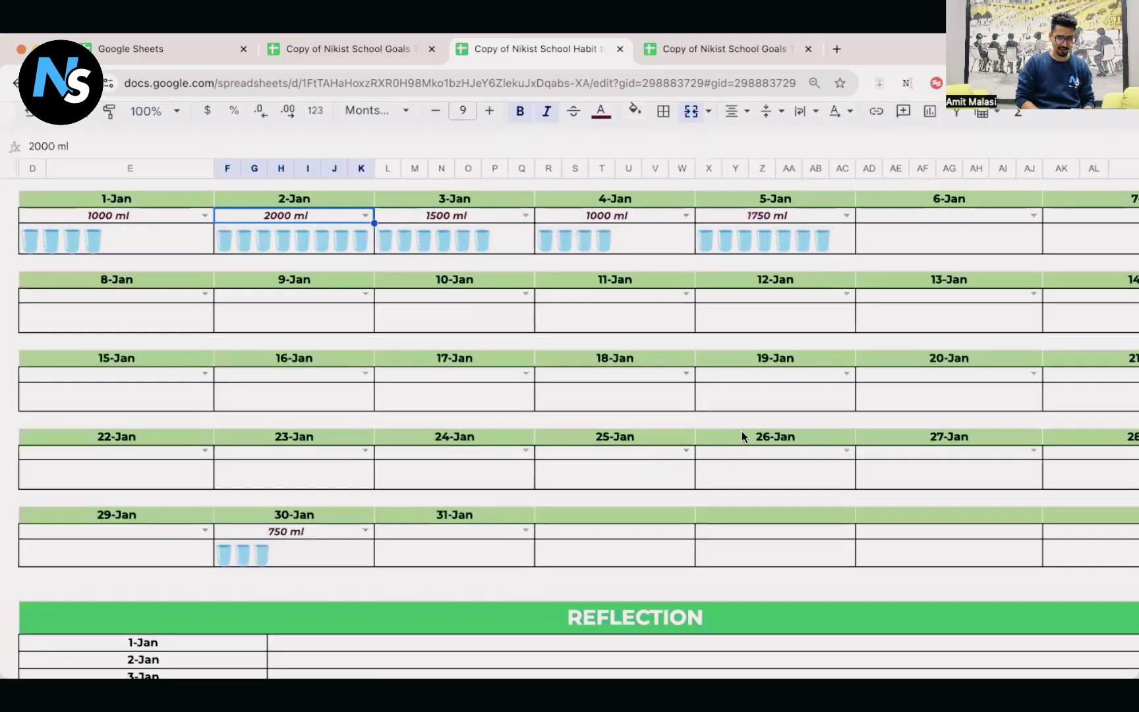
pyautogui.scroll(-10, 742, 436)
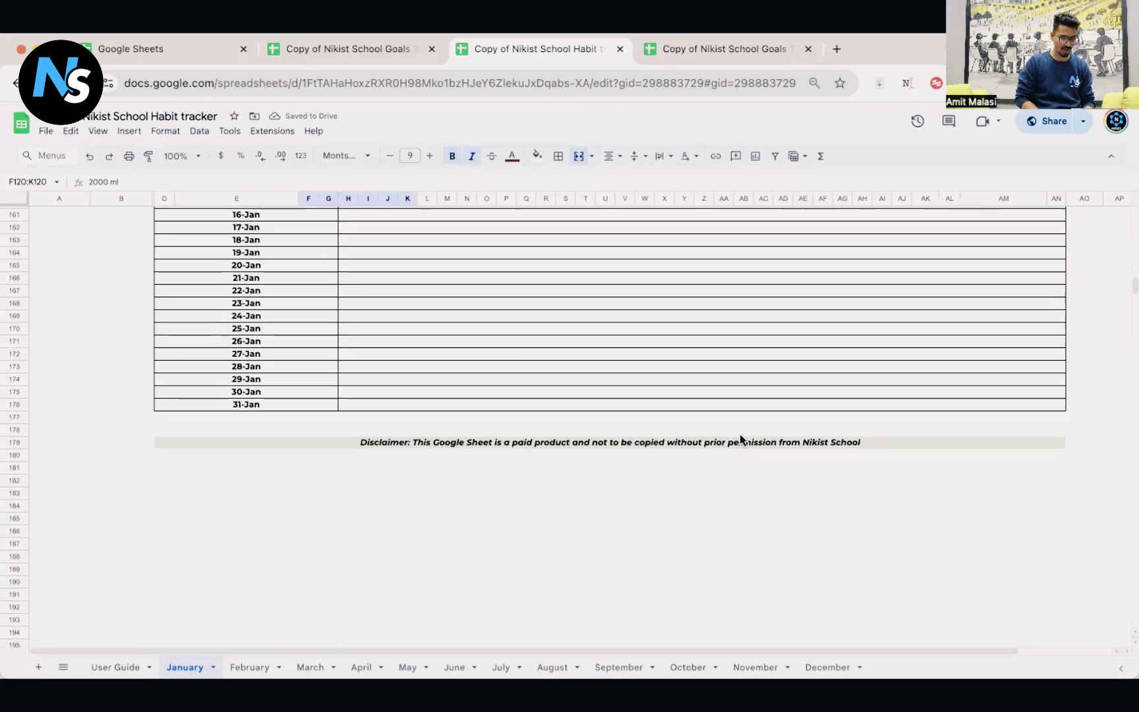
pyautogui.scroll(15, 740, 439)
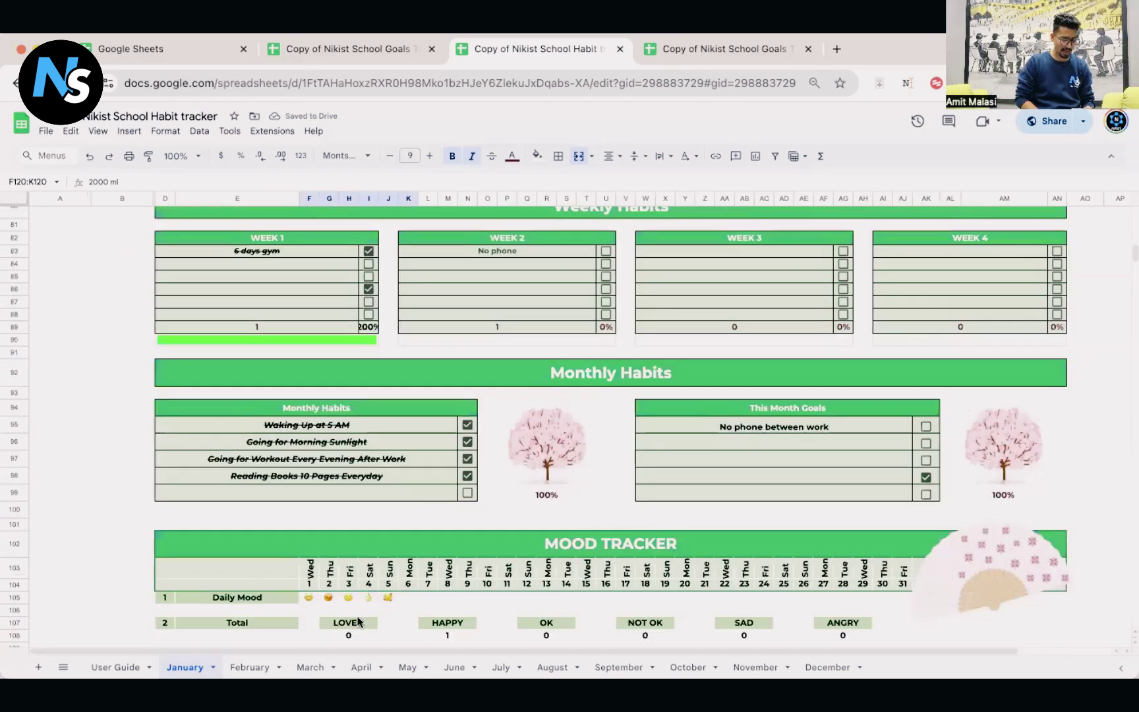
pyautogui.scroll(5, 358, 621)
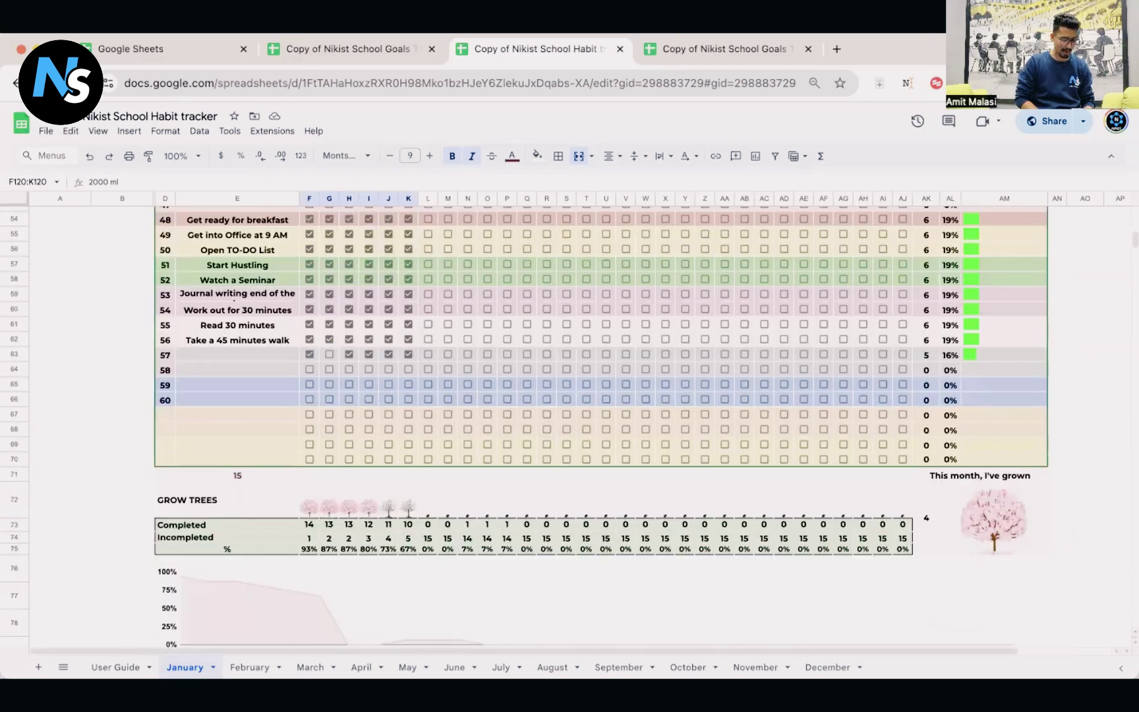
pyautogui.click(310, 667)
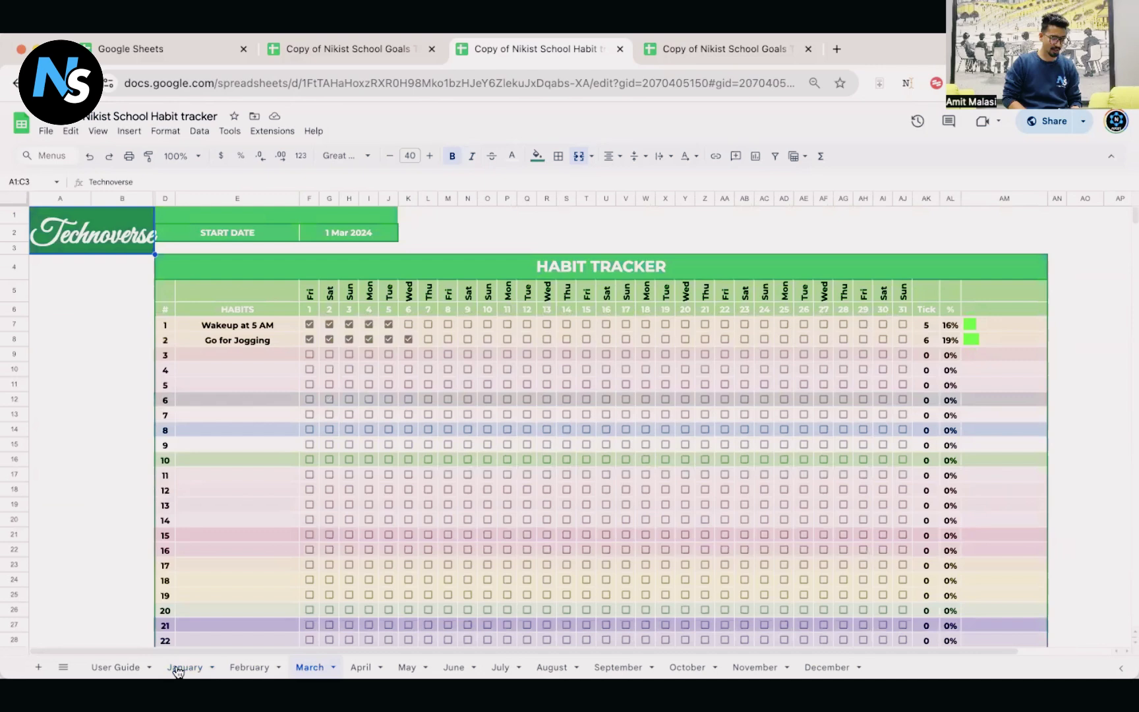